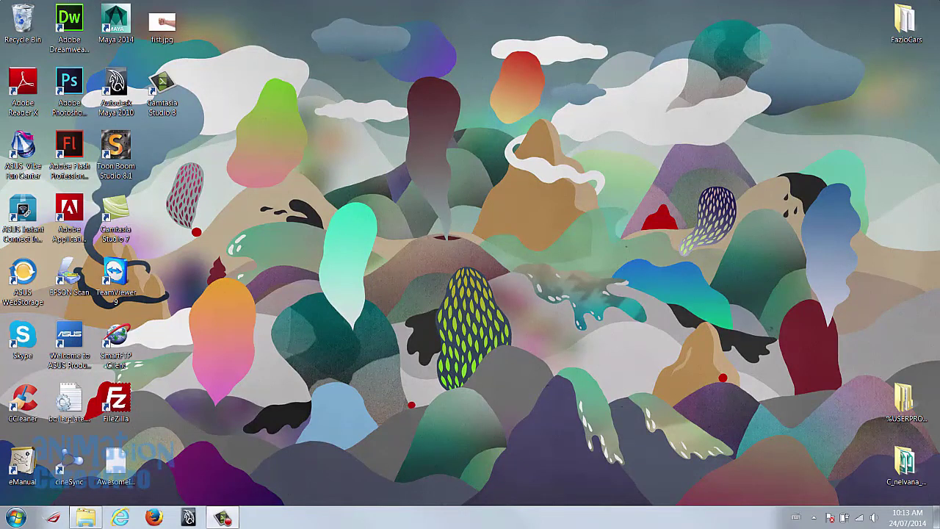
Open Flash_BODY MECHANICS5_Lifting-Weight and Balance.fla and enter the F 3-4 Comp character symbol nested inside ShotComp.
{"action": "left_click_drag", "start_coordinate": [939, 95], "coordinate": [688, 86]}
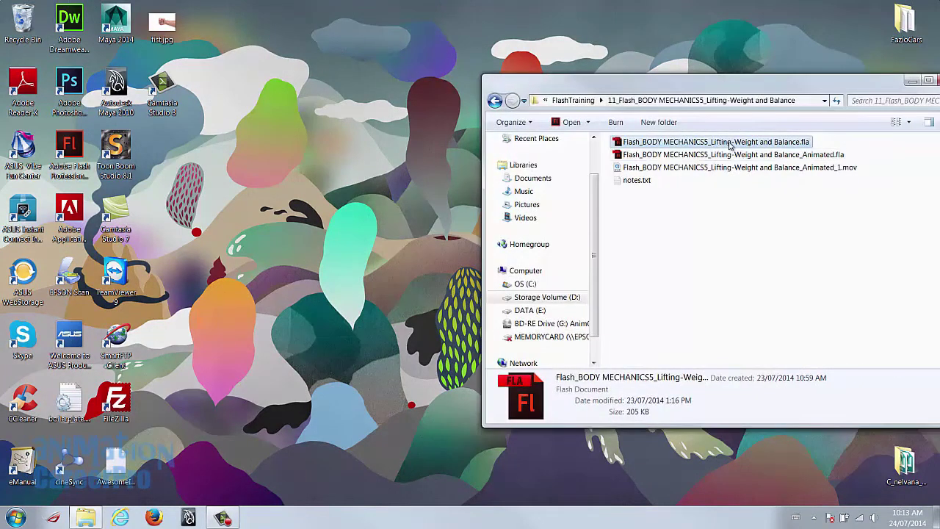
{"action": "double_click", "coordinate": [730, 144]}
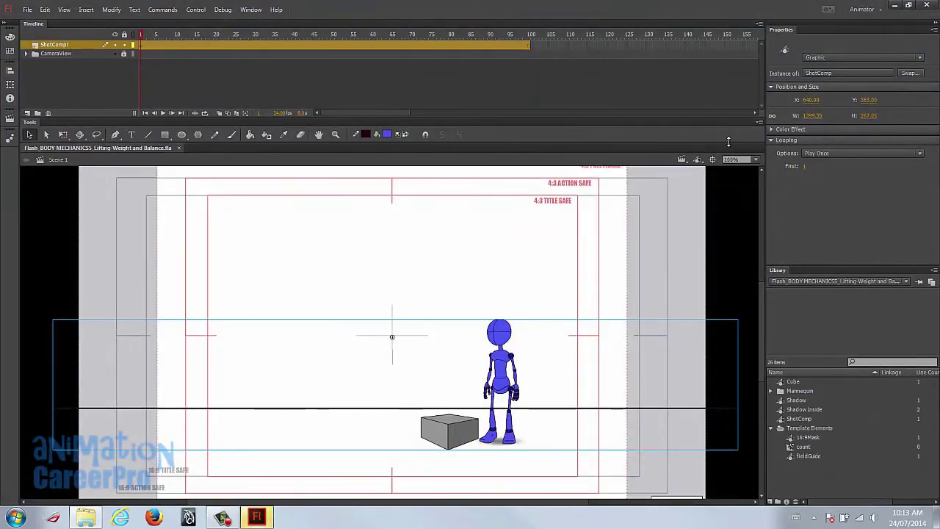
{"action": "double_click", "coordinate": [505, 342]}
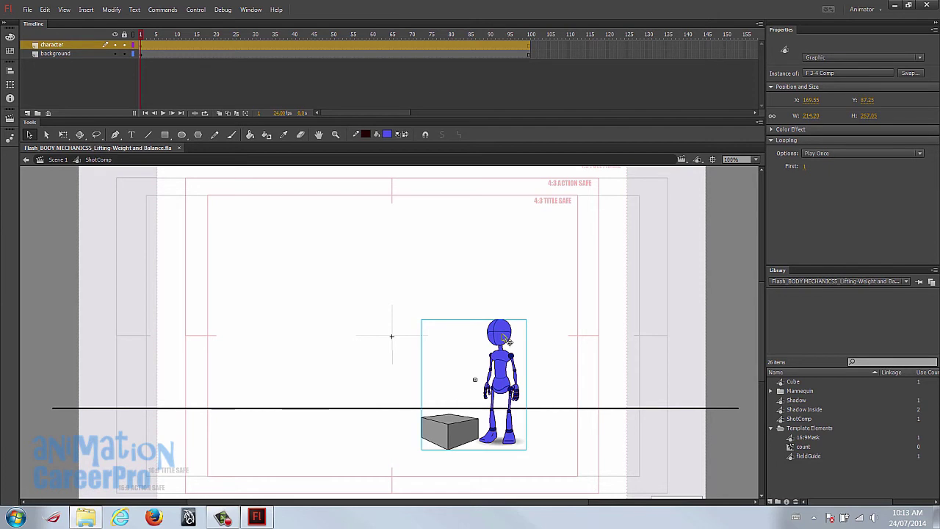
{"action": "mouse_move", "coordinate": [502, 334]}
{"action": "left_mouse_down"}
{"action": "mouse_move", "coordinate": [488, 367]}
{"action": "mouse_move", "coordinate": [499, 315]}
{"action": "left_mouse_up"}
{"action": "key", "text": "ctrl+z"}
{"action": "double_click", "coordinate": [506, 337]}
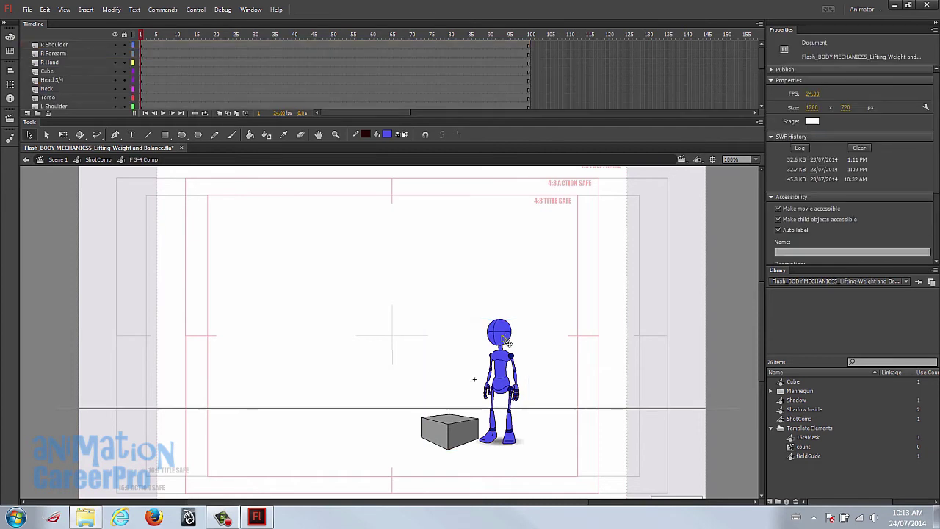
Play and scrub the reference movie Flash_BODY MECHANICS5_Lifting-Weight and Balance_Animated_1.mov to study the lift and throw.
{"action": "left_click", "coordinate": [85, 517]}
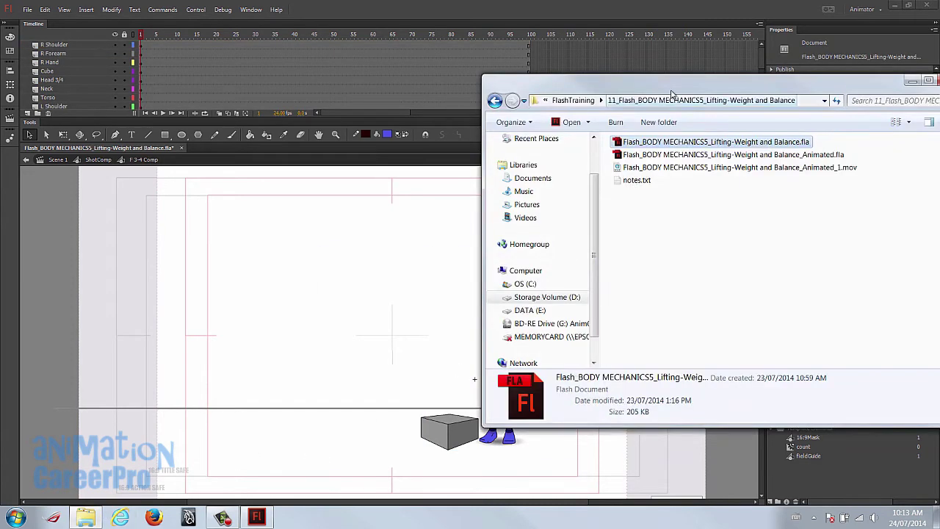
{"action": "left_click_drag", "start_coordinate": [672, 83], "coordinate": [939, 80]}
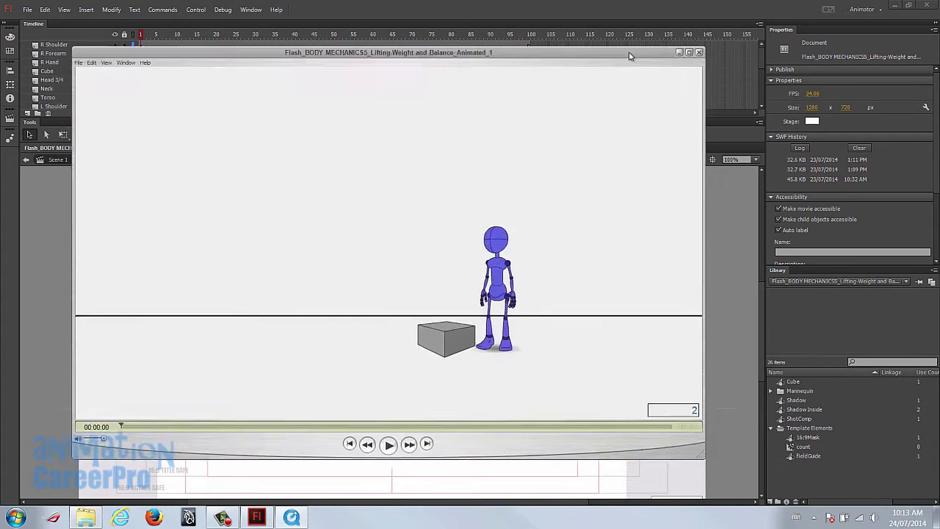
{"action": "left_click", "coordinate": [445, 441]}
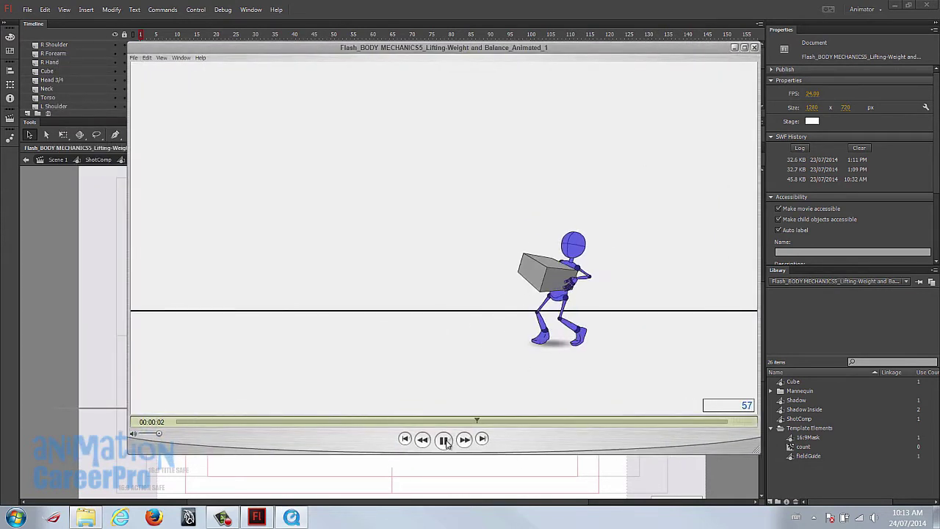
{"action": "left_click", "coordinate": [179, 423]}
{"action": "left_click_drag", "start_coordinate": [183, 426], "coordinate": [555, 416]}
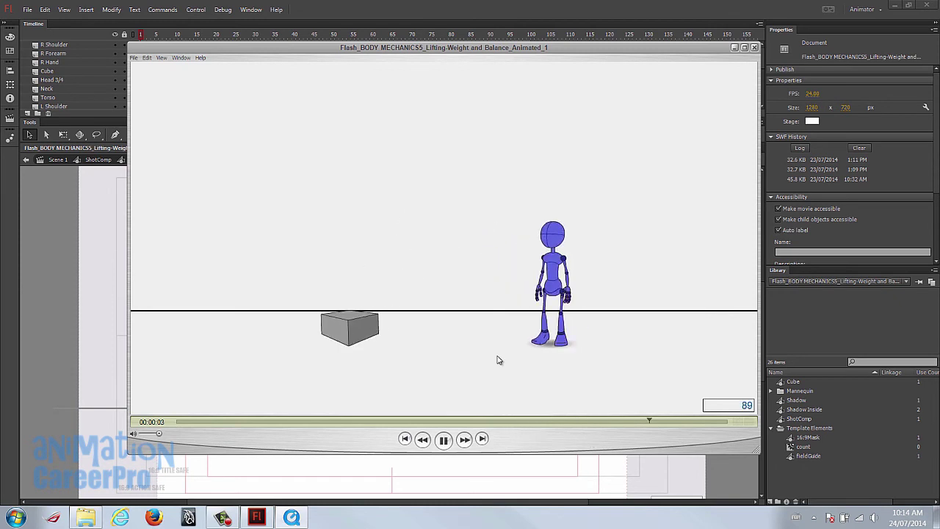
{"action": "left_click", "coordinate": [478, 423]}
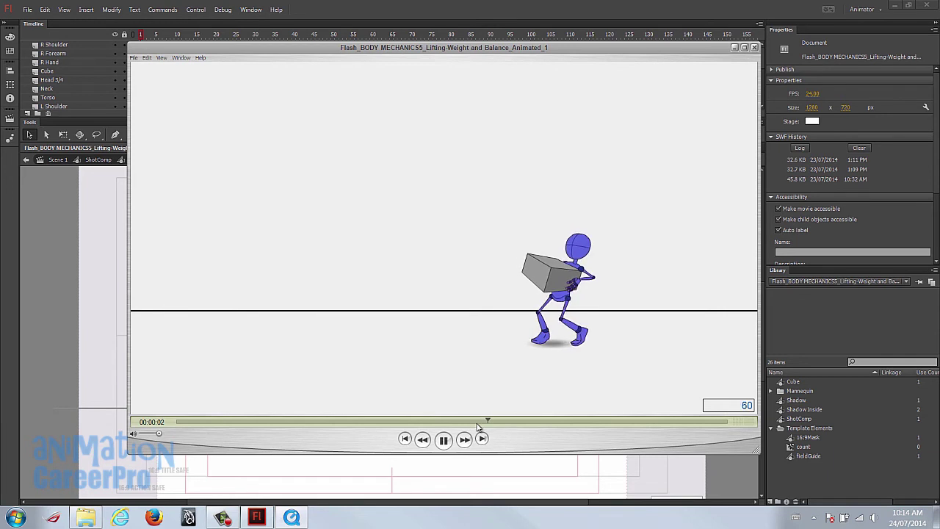
{"action": "left_click_drag", "start_coordinate": [478, 422], "coordinate": [613, 446]}
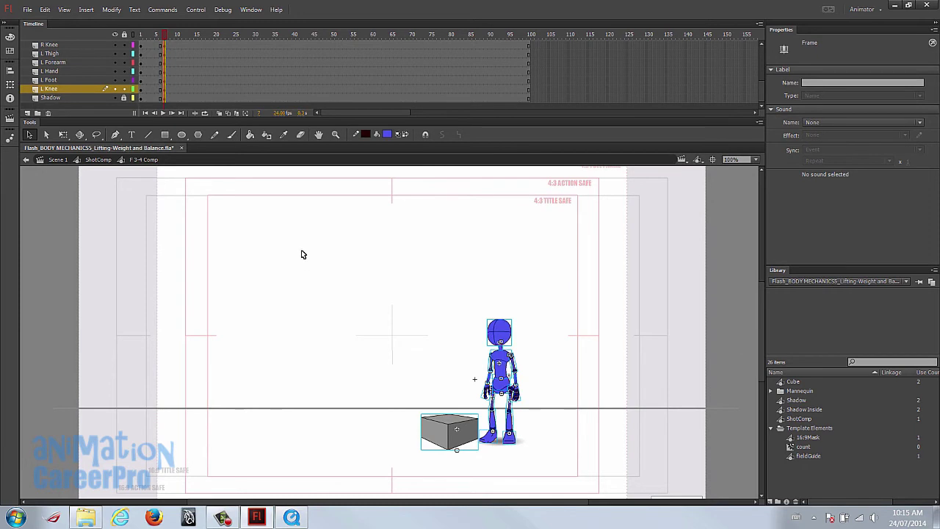
{"action": "scroll", "coordinate": [94, 76], "scroll_direction": "up", "scroll_amount": 3}
{"action": "left_click", "coordinate": [88, 72]}
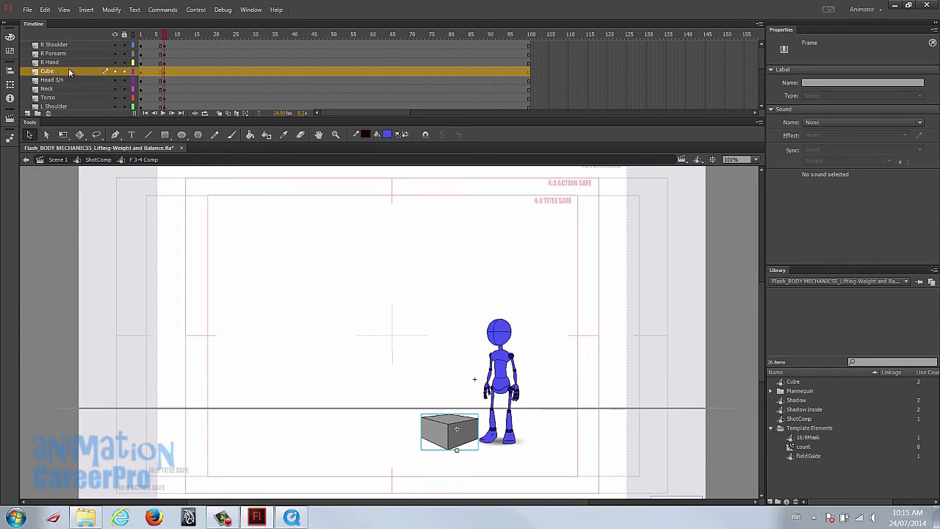
{"action": "left_click_drag", "start_coordinate": [451, 437], "coordinate": [493, 389]}
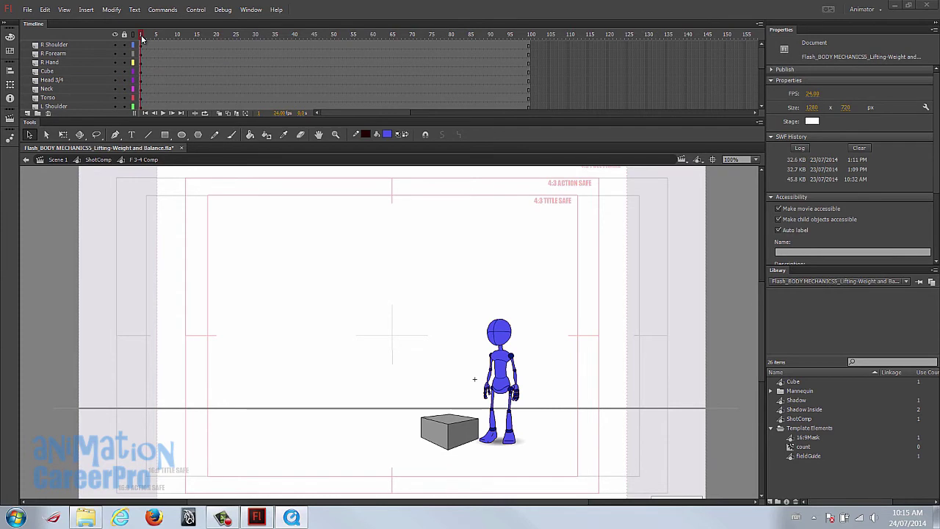
Add keyframes at frame 7 on all layers of the character symbol.
{"action": "left_click_drag", "start_coordinate": [143, 38], "coordinate": [165, 61]}
{"action": "left_click", "coordinate": [165, 47]}
{"action": "scroll", "coordinate": [167, 53], "scroll_direction": "down", "scroll_amount": 5}
{"action": "left_click", "coordinate": [166, 91], "text": "shift"}
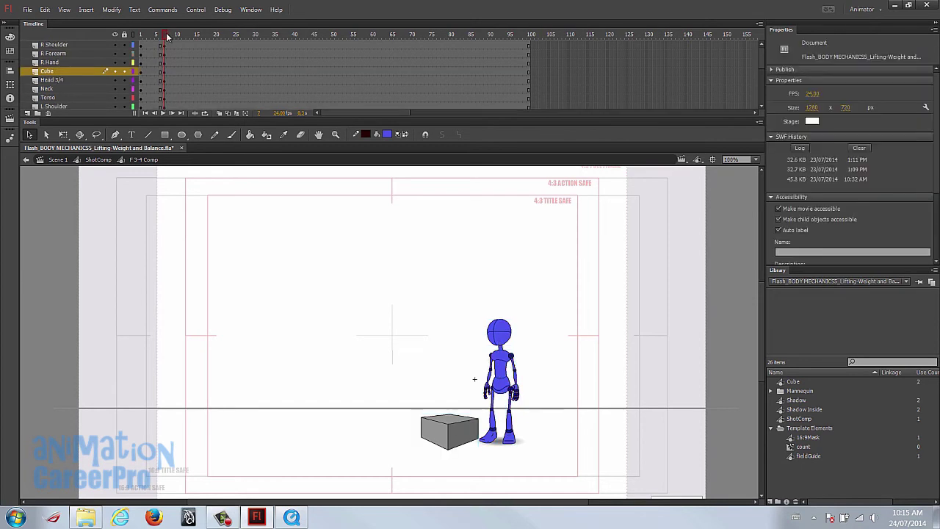
Add keyframes at frame 11 across all layers of the character symbol.
{"action": "left_click_drag", "start_coordinate": [165, 34], "coordinate": [179, 51]}
{"action": "left_click", "coordinate": [180, 47]}
{"action": "scroll", "coordinate": [182, 54], "scroll_direction": "down", "scroll_amount": 5}
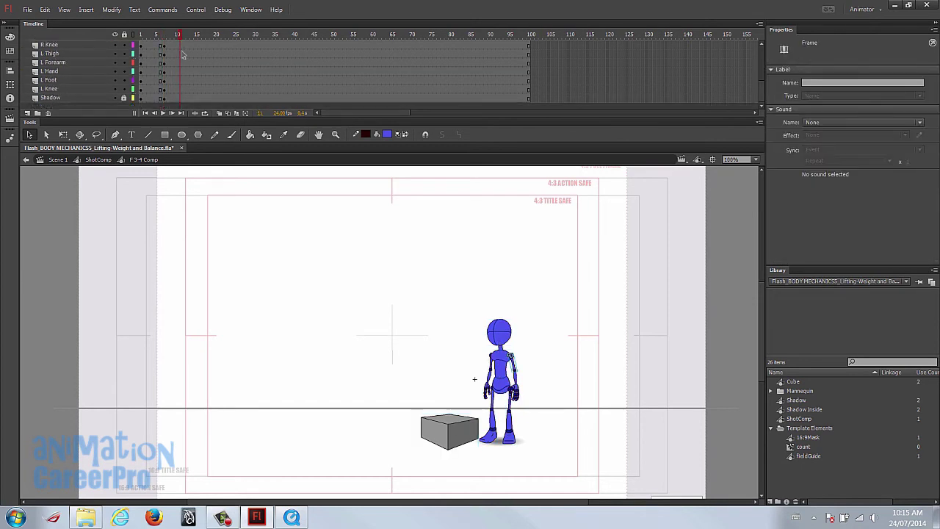
{"action": "left_click", "coordinate": [181, 92], "text": "shift"}
{"action": "key", "text": "F5"}
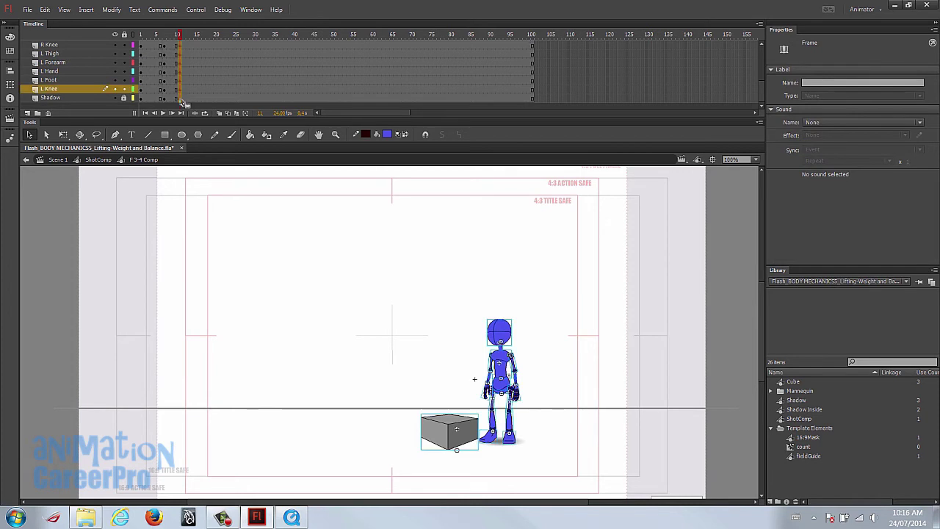
Select the character's upper body parts on frame 11, leaving out the cube, lower legs and feet.
{"action": "key", "text": "z"}
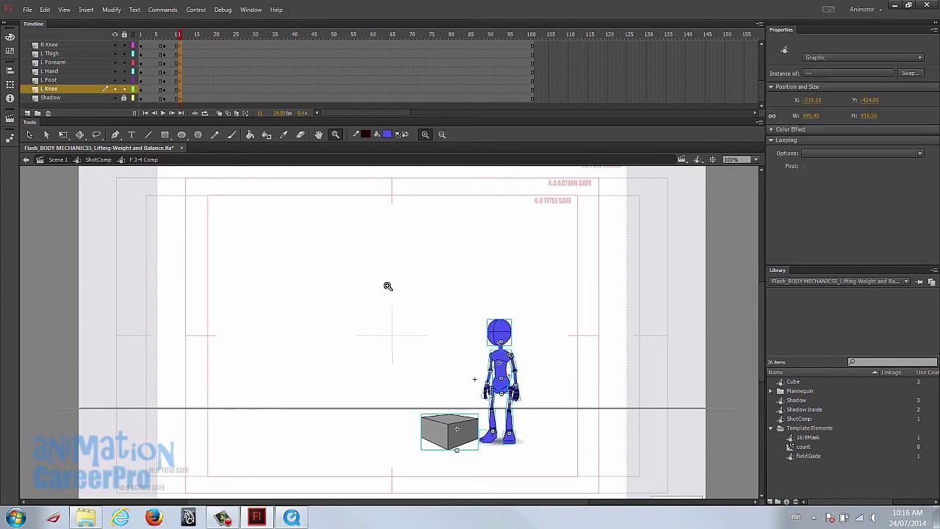
{"action": "left_click_drag", "start_coordinate": [386, 287], "coordinate": [562, 461]}
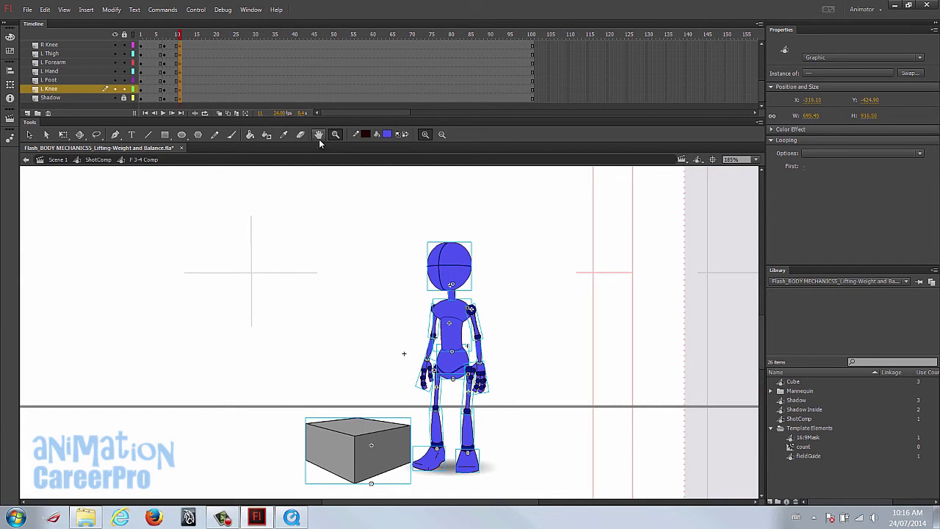
{"action": "left_click", "coordinate": [165, 36]}
{"action": "left_click", "coordinate": [178, 36]}
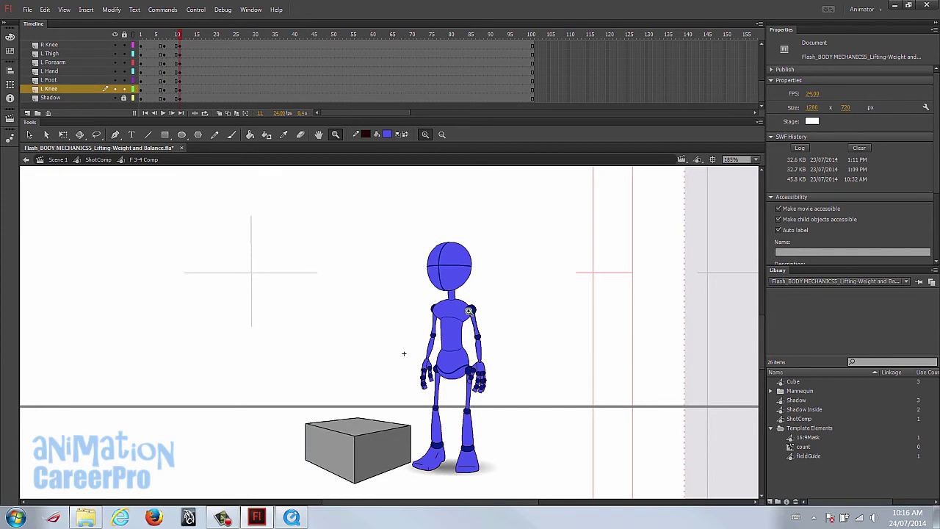
{"action": "key", "text": "v"}
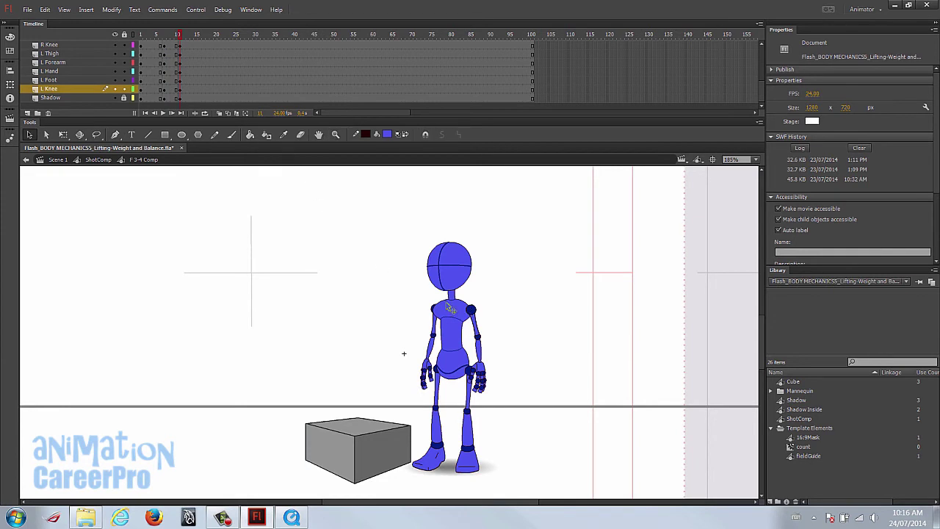
{"action": "left_click", "coordinate": [452, 268]}
{"action": "left_click_drag", "start_coordinate": [396, 235], "coordinate": [542, 386]}
{"action": "key", "text": "z"}
{"action": "left_click_drag", "start_coordinate": [355, 214], "coordinate": [603, 497]}
{"action": "key", "text": "v"}
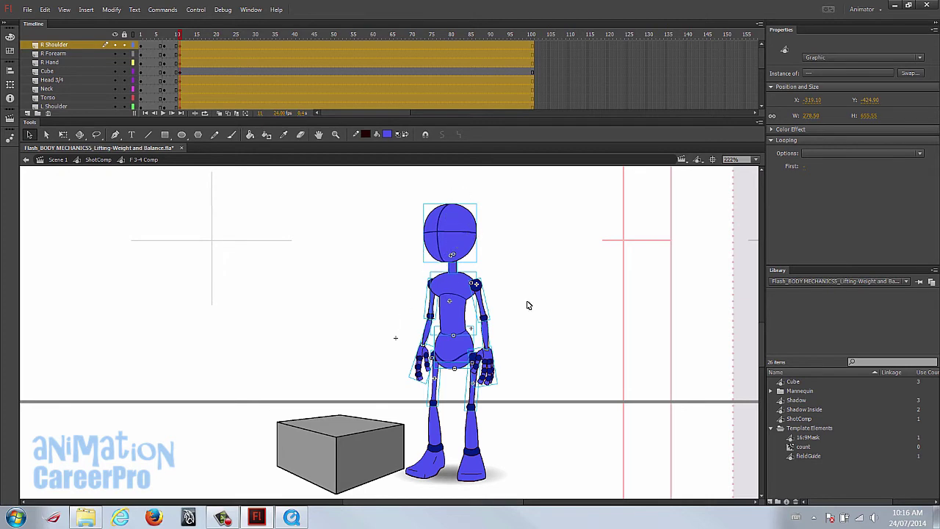
{"action": "left_click", "coordinate": [413, 254]}
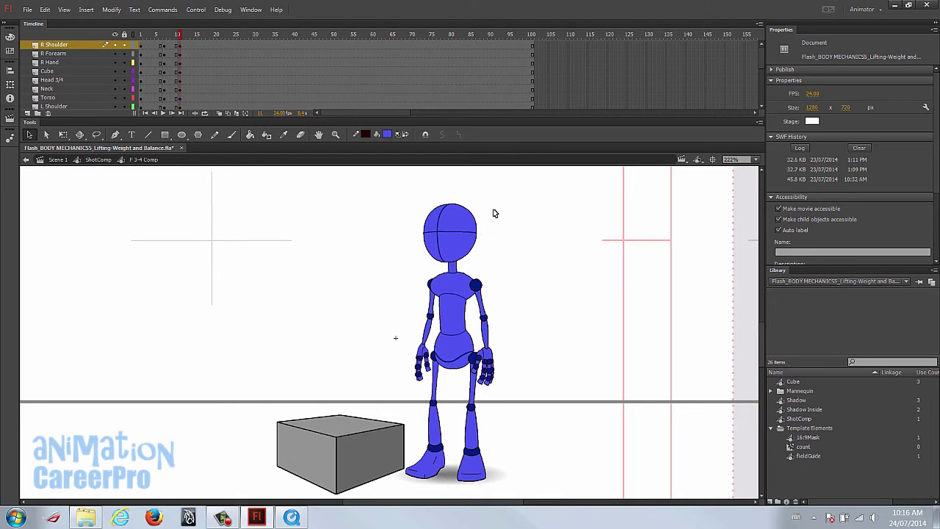
{"action": "key", "text": "ctrl+a"}
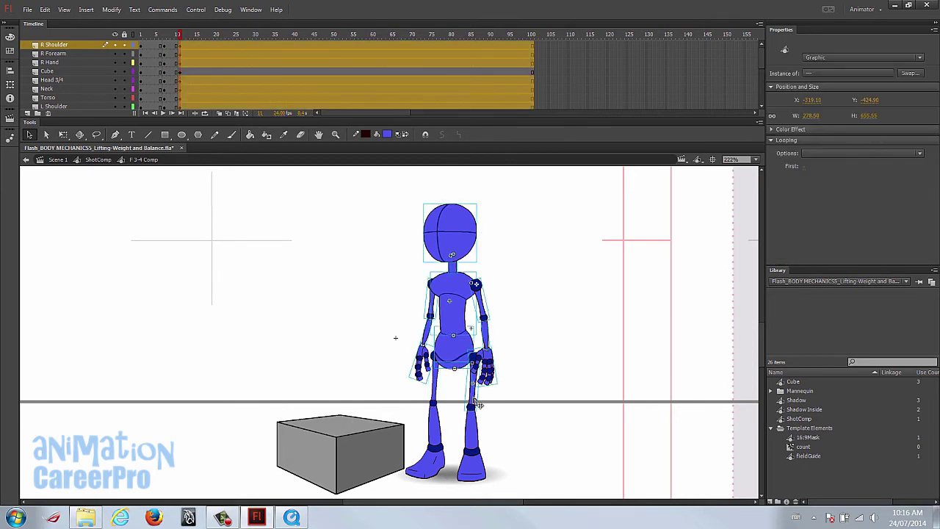
Rotate the selected upper body slightly back, away from the cube, about a pivot placed at the pelvis.
{"action": "key", "text": "q"}
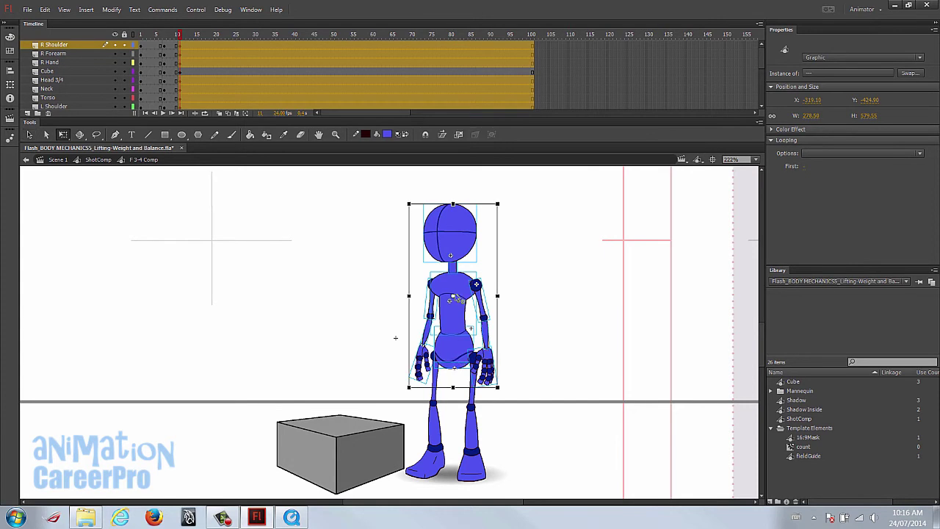
{"action": "left_click_drag", "start_coordinate": [453, 296], "coordinate": [454, 365]}
{"action": "left_click_drag", "start_coordinate": [503, 200], "coordinate": [520, 211]}
{"action": "key", "text": "ctrl+z"}
{"action": "left_click_drag", "start_coordinate": [453, 296], "coordinate": [454, 365]}
{"action": "left_click_drag", "start_coordinate": [501, 200], "coordinate": [481, 200]}
On frame 11, tilt the head slightly forward and swing the right arm outward from the shoulder with the elbow bent.
{"action": "left_click", "coordinate": [469, 228]}
{"action": "left_click", "coordinate": [485, 311], "text": "shift"}
{"action": "left_click_drag", "start_coordinate": [504, 366], "coordinate": [486, 304]}
{"action": "left_click_drag", "start_coordinate": [481, 334], "coordinate": [482, 286]}
{"action": "left_click_drag", "start_coordinate": [497, 392], "coordinate": [533, 383]}
{"action": "left_click", "coordinate": [490, 303], "text": "shift"}
{"action": "left_click_drag", "start_coordinate": [505, 350], "coordinate": [497, 317]}
{"action": "mouse_move", "coordinate": [527, 389]}
{"action": "left_mouse_down"}
{"action": "mouse_move", "coordinate": [499, 392]}
{"action": "mouse_move", "coordinate": [521, 383]}
{"action": "left_mouse_up"}
{"action": "left_click", "coordinate": [511, 374]}
{"action": "left_click", "coordinate": [490, 365]}
Swing the left arm outward from the shoulder on frame 11 and rotate its forearm and hand about the elbow.
{"action": "left_click", "coordinate": [419, 357]}
{"action": "mouse_move", "coordinate": [406, 297]}
{"action": "left_mouse_down"}
{"action": "mouse_move", "coordinate": [431, 357]}
{"action": "mouse_move", "coordinate": [437, 284]}
{"action": "left_mouse_up"}
{"action": "left_click_drag", "start_coordinate": [449, 378], "coordinate": [419, 371]}
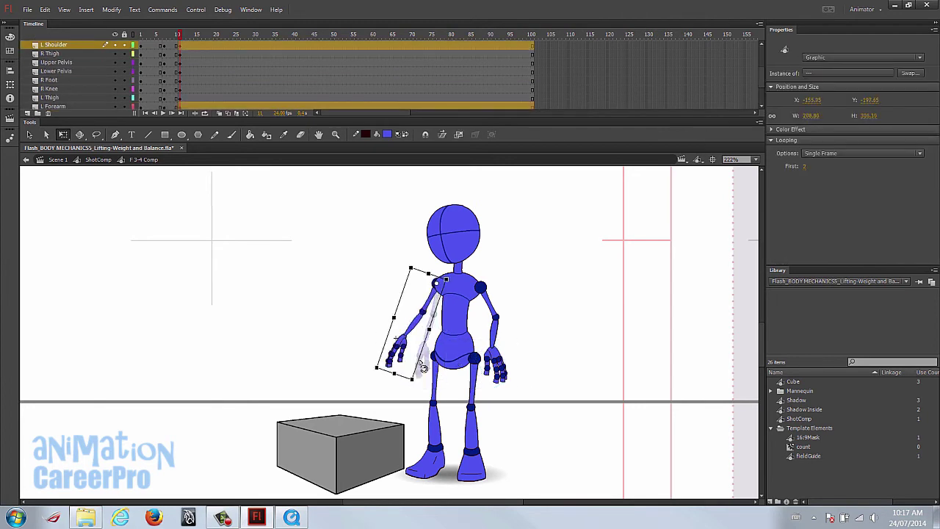
{"action": "left_click", "coordinate": [428, 300], "text": "shift"}
{"action": "left_click_drag", "start_coordinate": [400, 340], "coordinate": [421, 312]}
{"action": "mouse_move", "coordinate": [426, 374]}
{"action": "left_mouse_down"}
{"action": "mouse_move", "coordinate": [461, 369]}
{"action": "mouse_move", "coordinate": [413, 378]}
{"action": "left_mouse_up"}
{"action": "left_click", "coordinate": [398, 363]}
{"action": "left_click", "coordinate": [417, 359]}
{"action": "left_click", "coordinate": [414, 375]}
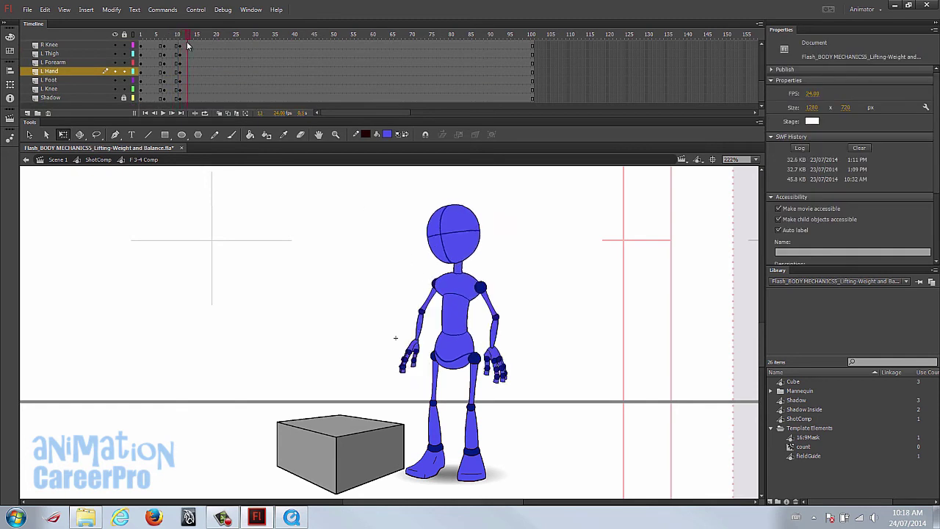
Skew the whole character, without the cube, slightly backward from a pivot at the feet on frame 11.
{"action": "left_click_drag", "start_coordinate": [183, 45], "coordinate": [177, 46]}
{"action": "key", "text": "period"}
{"action": "left_click_drag", "start_coordinate": [361, 202], "coordinate": [580, 490]}
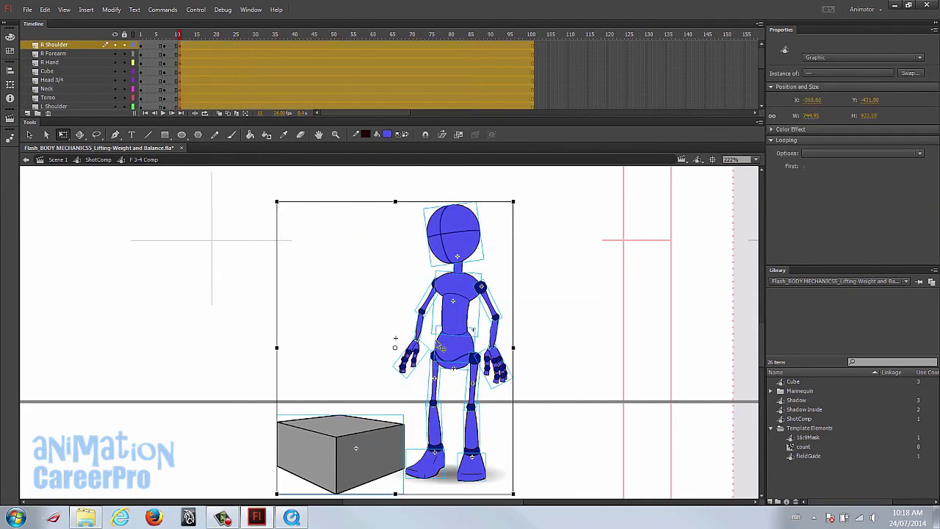
{"action": "left_click", "coordinate": [354, 423], "text": "shift"}
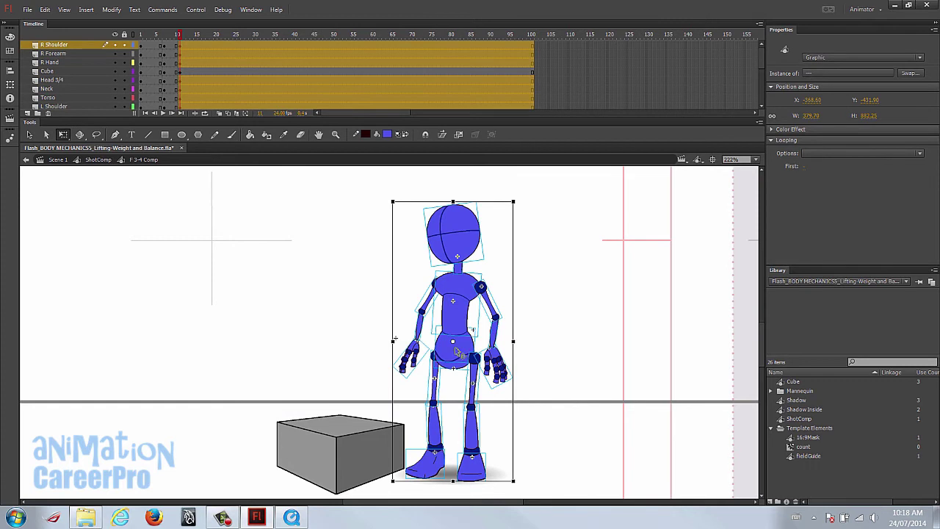
{"action": "left_click_drag", "start_coordinate": [454, 443], "coordinate": [445, 465]}
{"action": "left_click_drag", "start_coordinate": [469, 200], "coordinate": [473, 202]}
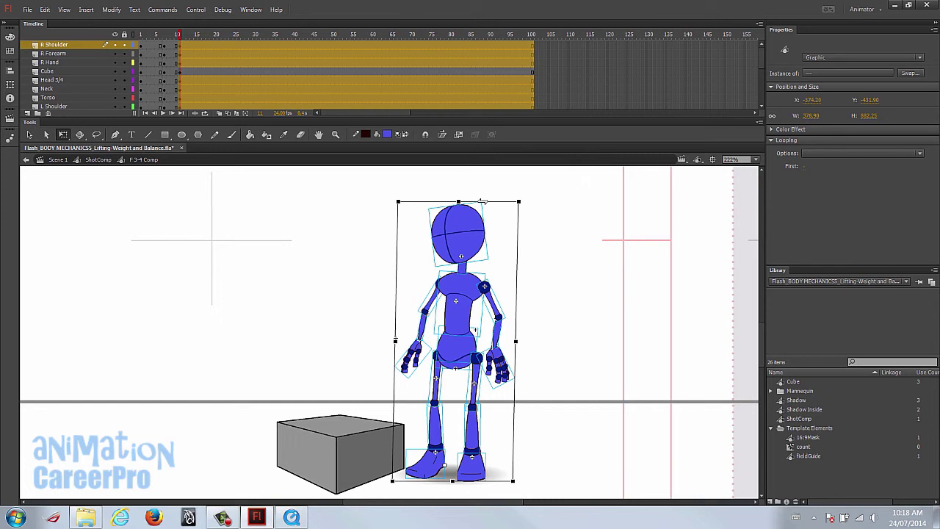
{"action": "left_click_drag", "start_coordinate": [483, 202], "coordinate": [483, 202]}
{"action": "left_click", "coordinate": [178, 35]}
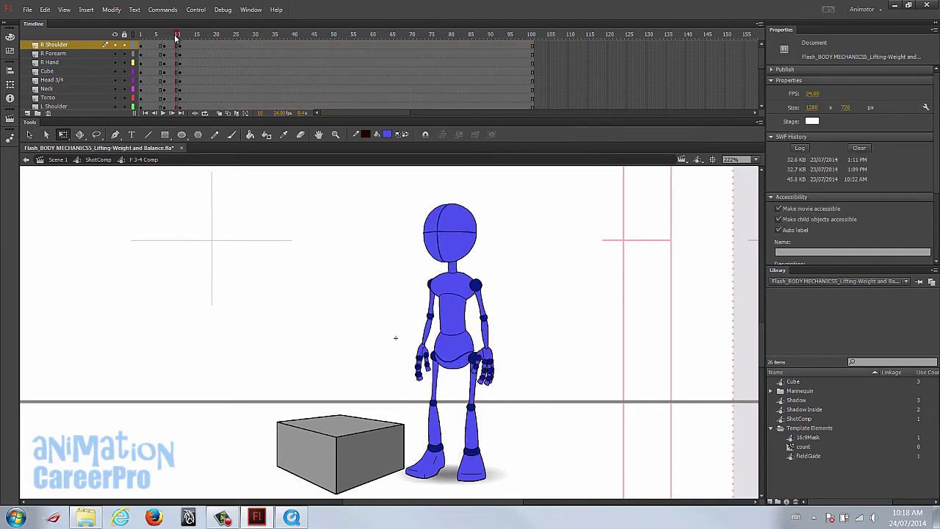
{"action": "left_click_drag", "start_coordinate": [178, 40], "coordinate": [185, 42]}
Add keyframes at frame 13 on all layers of the character symbol.
{"action": "left_click", "coordinate": [180, 46]}
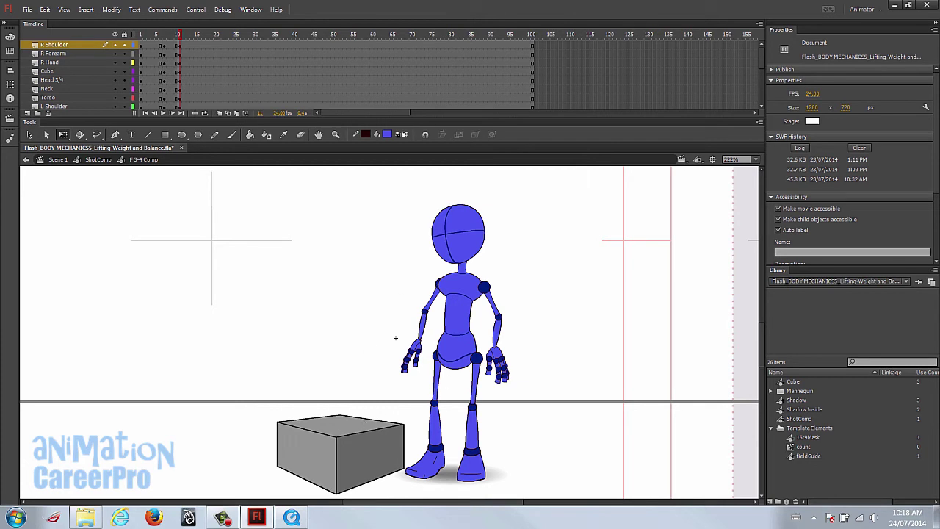
{"action": "scroll", "coordinate": [190, 87], "scroll_direction": "down", "scroll_amount": 3}
{"action": "left_click", "coordinate": [190, 88]}
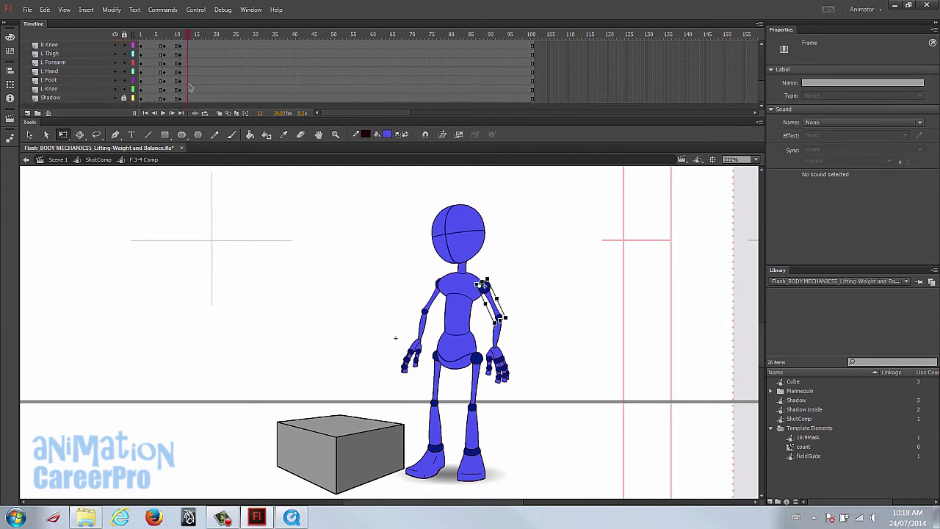
{"action": "left_click", "coordinate": [189, 97], "text": "shift"}
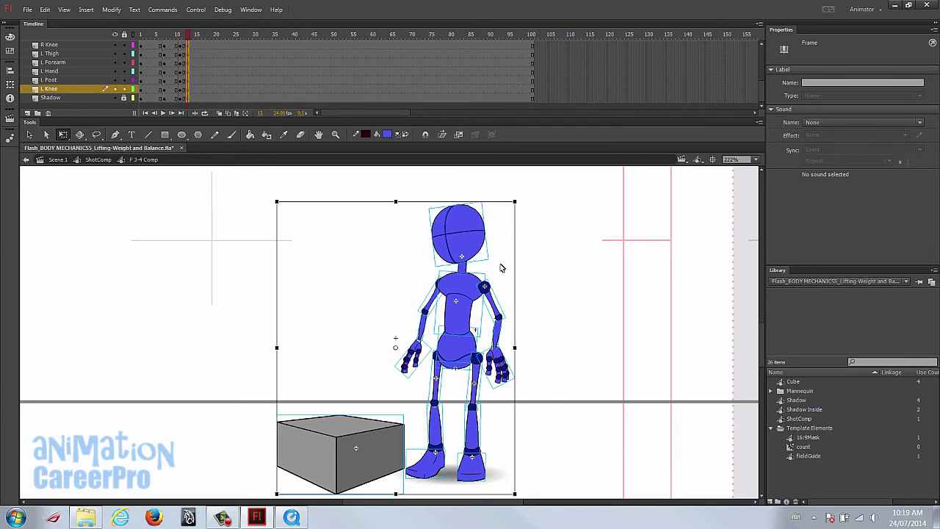
On frame 13, lower the upper body and thighs toward the cube and rotate them forward.
{"action": "left_click", "coordinate": [545, 269]}
{"action": "left_click_drag", "start_coordinate": [377, 196], "coordinate": [575, 361]}
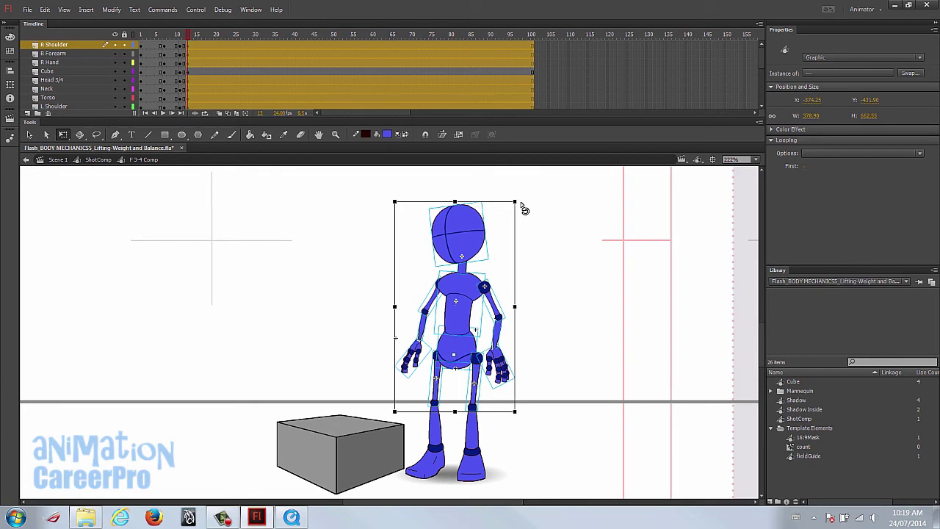
{"action": "left_click_drag", "start_coordinate": [464, 314], "coordinate": [455, 321]}
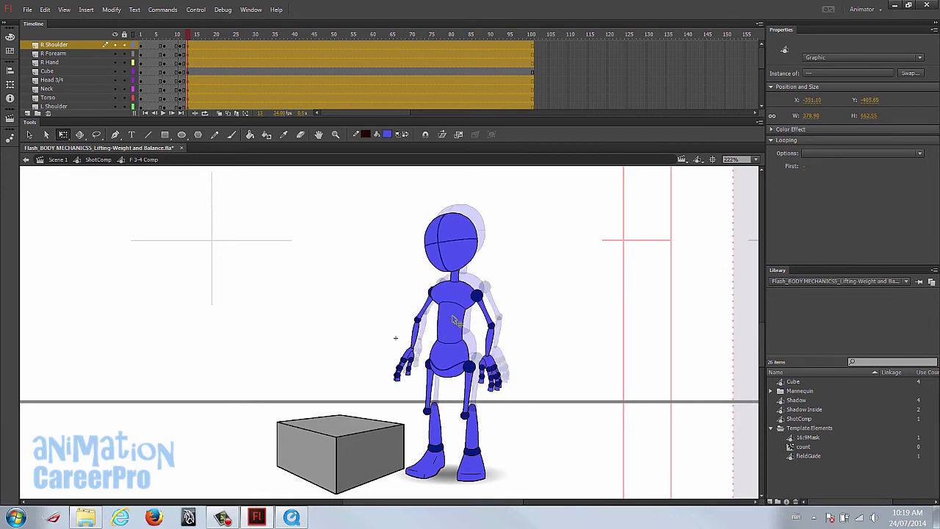
{"action": "mouse_move", "coordinate": [514, 213]}
{"action": "left_mouse_down"}
{"action": "mouse_move", "coordinate": [446, 209]}
{"action": "mouse_move", "coordinate": [455, 208]}
{"action": "left_mouse_up"}
Set the torso symbol's first displayed frame to 2 on frame 13.
{"action": "left_click", "coordinate": [501, 242]}
{"action": "left_click", "coordinate": [440, 321]}
{"action": "left_click", "coordinate": [804, 168]}
{"action": "type", "text": "2"}
{"action": "key", "text": "Return"}
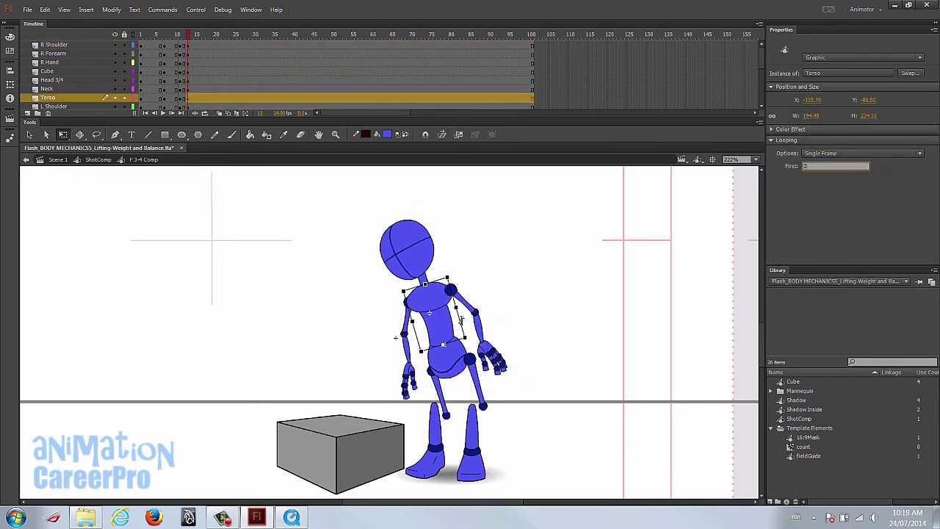
On frame 13, rotate the torso, arms, neck and head further forward from the waist and reposition them over the pelvis.
{"action": "left_click", "coordinate": [393, 225]}
{"action": "left_click", "coordinate": [438, 309], "text": "shift"}
{"action": "left_click_drag", "start_coordinate": [477, 211], "coordinate": [449, 220]}
{"action": "left_click_drag", "start_coordinate": [342, 189], "coordinate": [550, 381]}
{"action": "left_click_drag", "start_coordinate": [520, 213], "coordinate": [488, 201]}
{"action": "left_click_drag", "start_coordinate": [349, 216], "coordinate": [345, 221]}
{"action": "left_click_drag", "start_coordinate": [427, 313], "coordinate": [425, 316]}
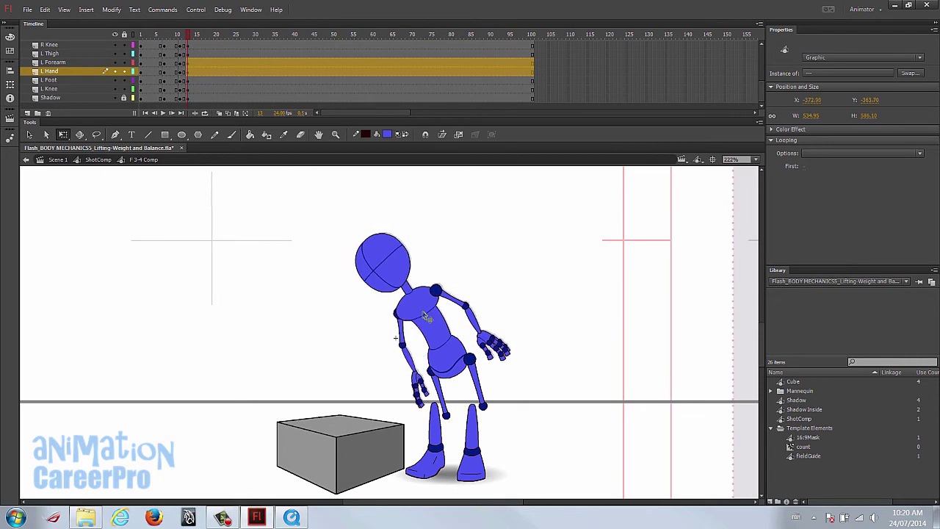
Rotate the thighs forward from the hips on frame 13 to bend the legs toward the cube.
{"action": "left_click", "coordinate": [527, 336]}
{"action": "left_click", "coordinate": [442, 399]}
{"action": "left_click_drag", "start_coordinate": [453, 418], "coordinate": [415, 411]}
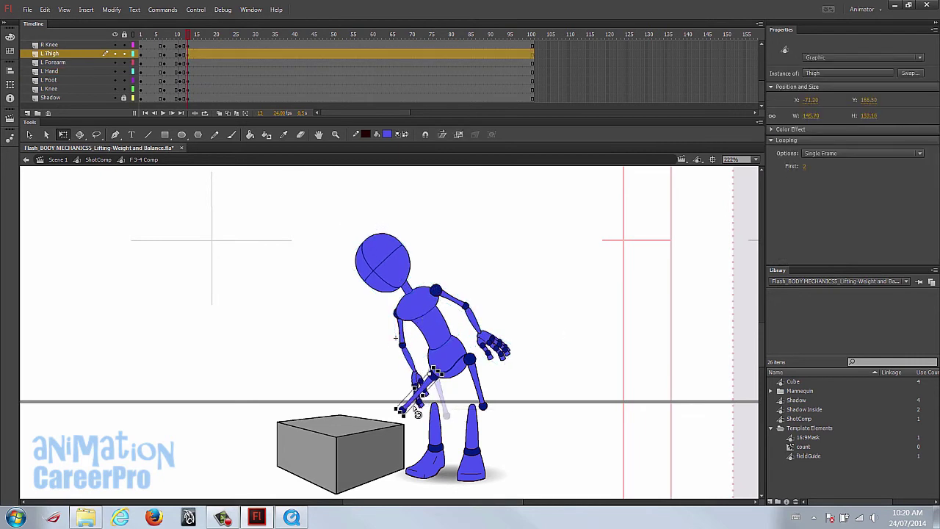
{"action": "left_click", "coordinate": [483, 392]}
{"action": "left_click_drag", "start_coordinate": [499, 409], "coordinate": [344, 378]}
Pose both arms on frame 13, with the left arm reaching toward the cube and the right elbow bent behind the torso.
{"action": "left_click", "coordinate": [401, 331]}
{"action": "left_click", "coordinate": [410, 363], "text": "shift"}
{"action": "left_click", "coordinate": [416, 385]}
{"action": "left_click", "coordinate": [472, 328]}
{"action": "left_click_drag", "start_coordinate": [472, 329], "coordinate": [507, 319]}
{"action": "left_click", "coordinate": [447, 314], "text": "shift"}
{"action": "left_click_drag", "start_coordinate": [502, 384], "coordinate": [436, 387]}
{"action": "left_click", "coordinate": [443, 309], "text": "shift"}
{"action": "left_click_drag", "start_coordinate": [438, 334], "coordinate": [432, 295]}
{"action": "left_click_drag", "start_coordinate": [470, 377], "coordinate": [443, 373]}
{"action": "left_click", "coordinate": [451, 307], "text": "shift"}
Rotate the shins and realign the right leg on frame 13 so the bent knees connect to the planted feet.
{"action": "left_click_drag", "start_coordinate": [437, 417], "coordinate": [407, 421]}
{"action": "left_click_drag", "start_coordinate": [417, 460], "coordinate": [493, 455]}
{"action": "left_click_drag", "start_coordinate": [321, 231], "coordinate": [575, 433]}
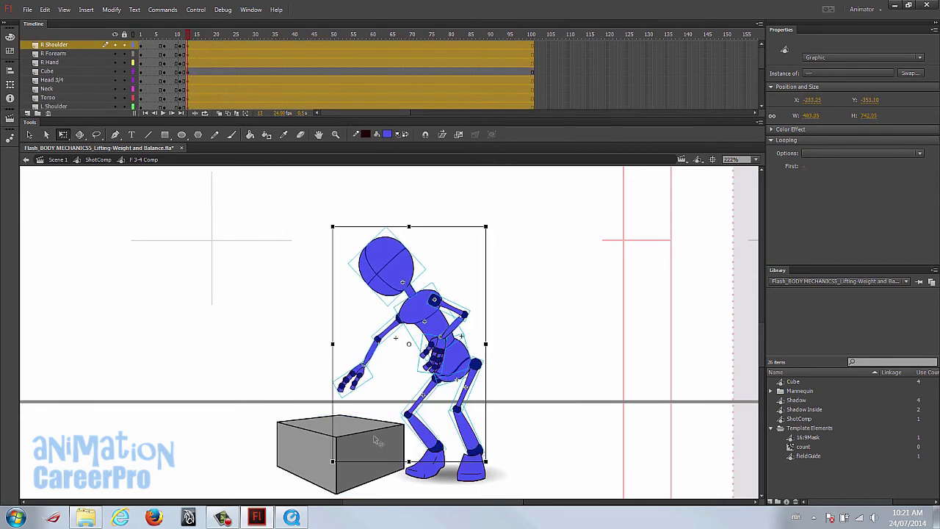
{"action": "left_click", "coordinate": [497, 457]}
{"action": "left_click", "coordinate": [472, 385]}
{"action": "left_click", "coordinate": [464, 429], "text": "shift"}
{"action": "left_click_drag", "start_coordinate": [492, 469], "coordinate": [497, 464]}
{"action": "left_click", "coordinate": [464, 435]}
{"action": "left_click", "coordinate": [514, 443]}
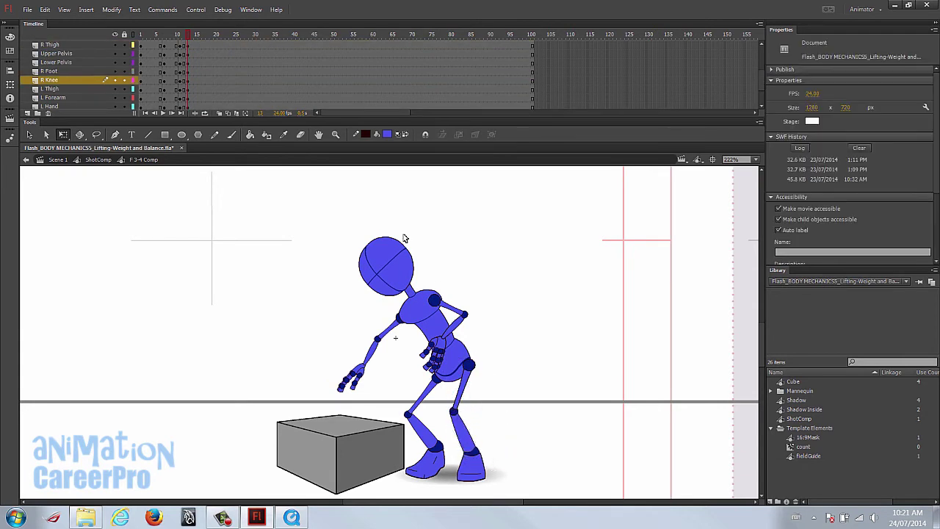
Lock the cube's layer and add keyframes at frame 14 on the character's layers.
{"action": "left_click", "coordinate": [322, 433]}
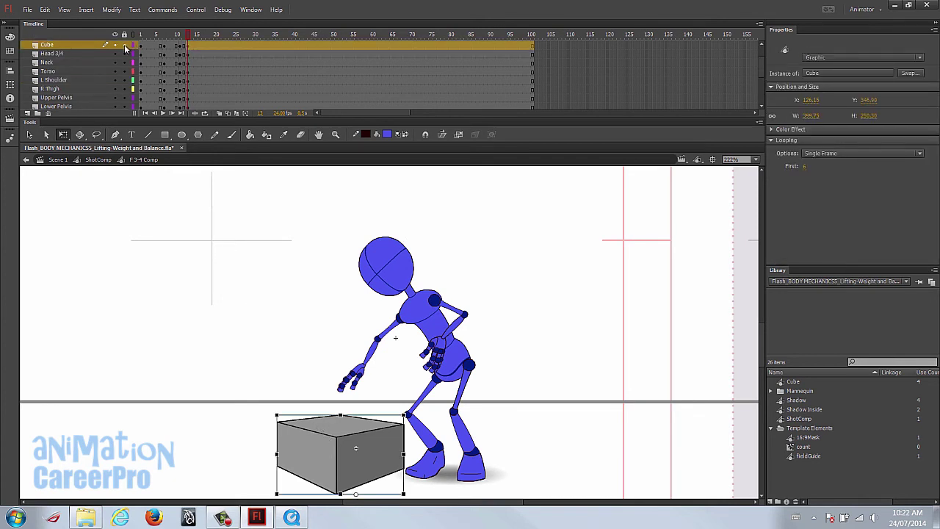
{"action": "left_click", "coordinate": [189, 44]}
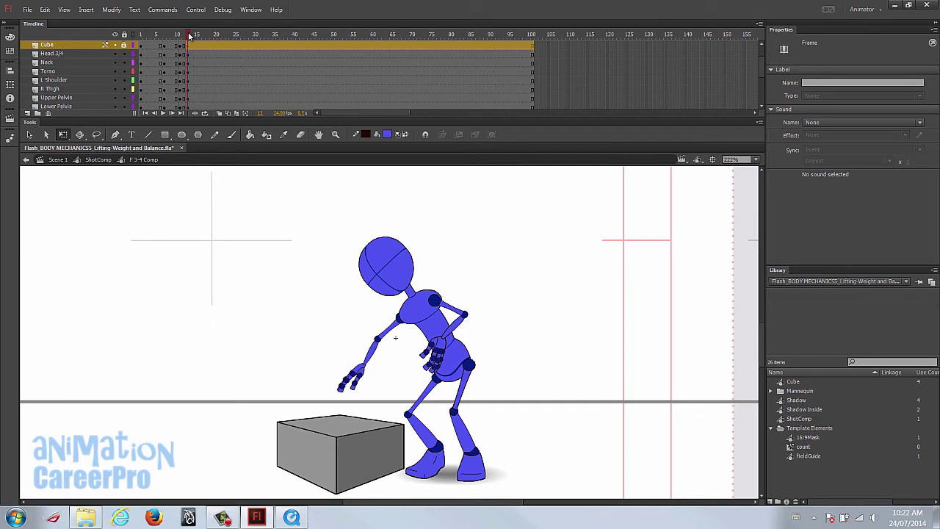
{"action": "left_click", "coordinate": [192, 35]}
{"action": "scroll", "coordinate": [199, 63], "scroll_direction": "up", "scroll_amount": 2}
{"action": "scroll", "coordinate": [199, 61], "scroll_direction": "down", "scroll_amount": 2}
{"action": "left_click", "coordinate": [196, 62]}
{"action": "scroll", "coordinate": [195, 63], "scroll_direction": "down", "scroll_amount": 5}
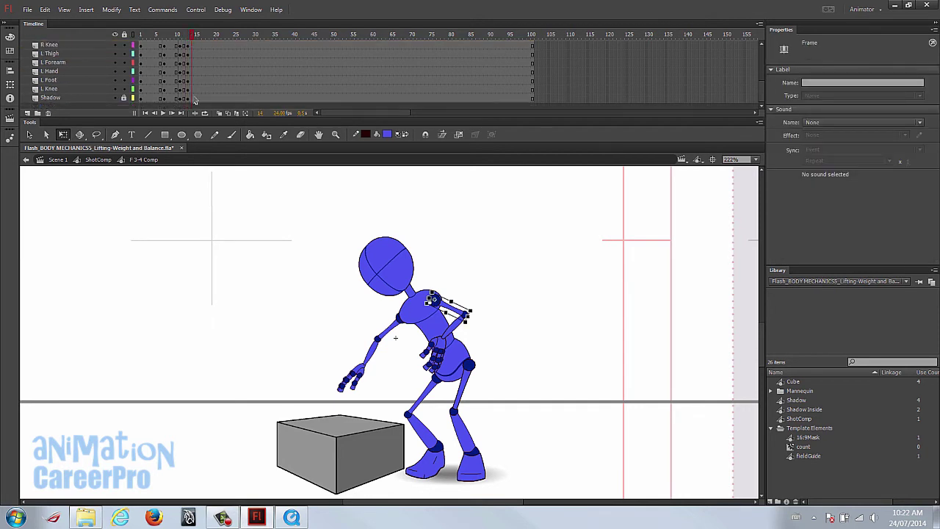
{"action": "key", "text": "ctrl+a"}
{"action": "key", "text": "F6"}
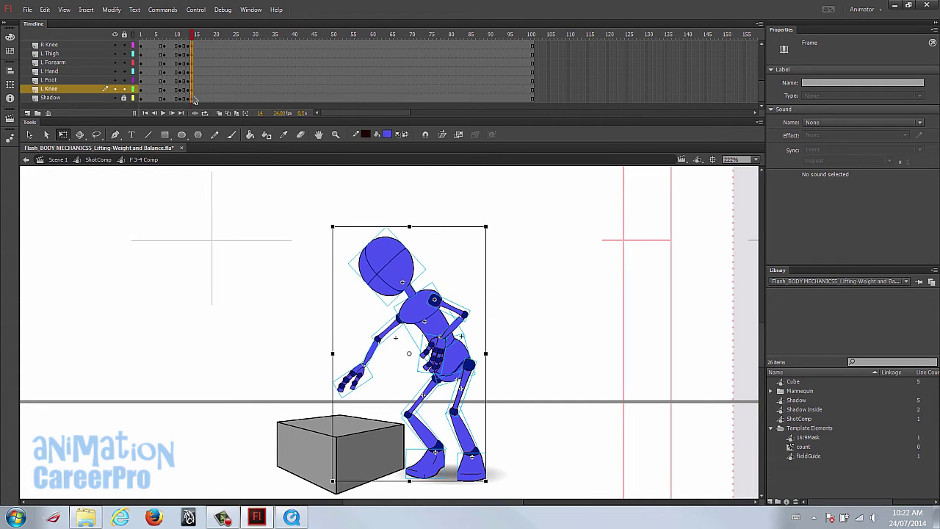
{"action": "scroll", "coordinate": [195, 96], "scroll_direction": "up", "scroll_amount": 5}
{"action": "left_click", "coordinate": [193, 46]}
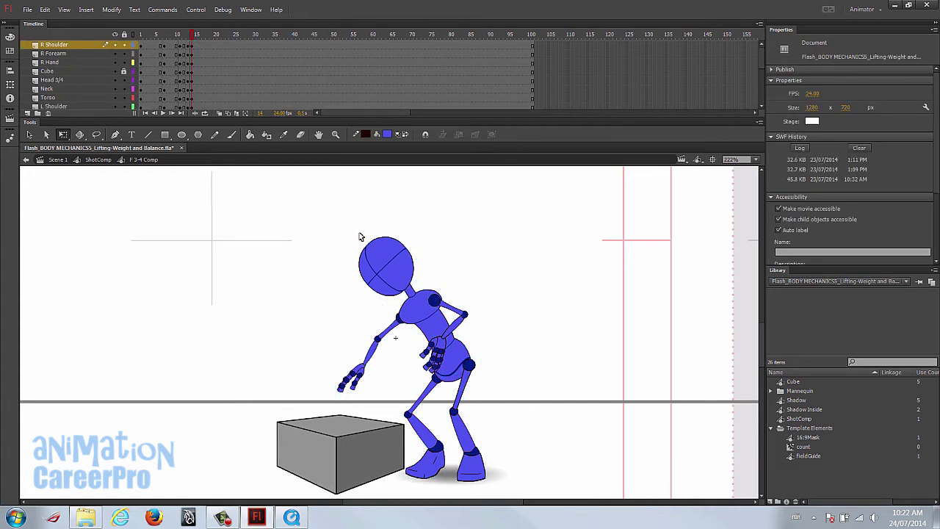
Set the torso symbol's first displayed frame to 3 on frame 14.
{"action": "left_click_drag", "start_coordinate": [192, 36], "coordinate": [193, 36]}
{"action": "key", "text": "ctrl+a"}
{"action": "mouse_move", "coordinate": [192, 35]}
{"action": "left_mouse_down"}
{"action": "mouse_move", "coordinate": [180, 38]}
{"action": "mouse_move", "coordinate": [207, 44]}
{"action": "left_mouse_up"}
{"action": "left_click", "coordinate": [193, 42]}
{"action": "left_click", "coordinate": [415, 320]}
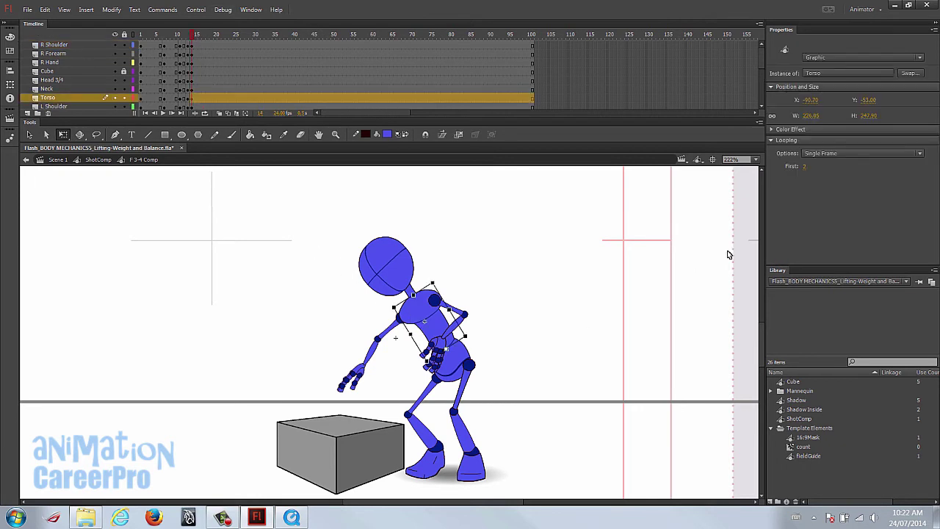
{"action": "left_click", "coordinate": [804, 167]}
{"action": "left_click", "coordinate": [421, 316]}
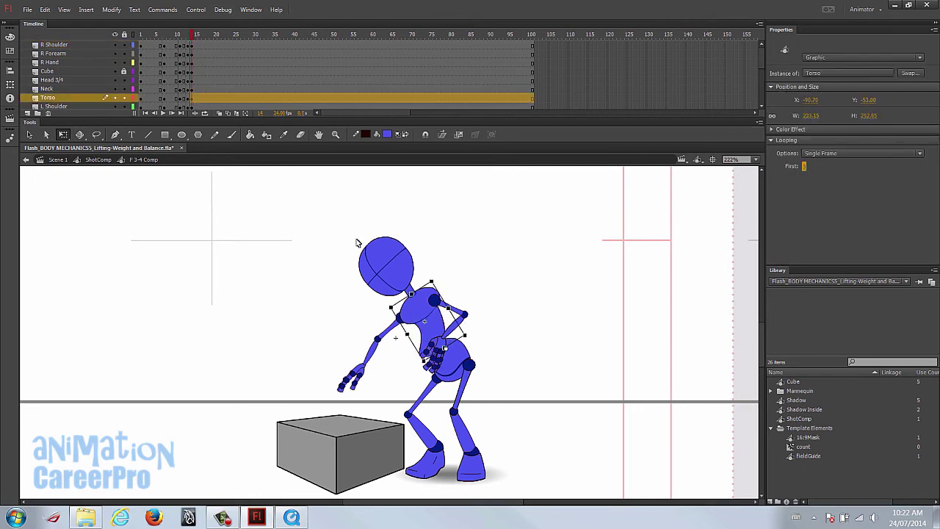
On frame 14, rotate the upper body and arms further forward around a pivot at the waist.
{"action": "left_click", "coordinate": [423, 317], "text": "shift"}
{"action": "left_click_drag", "start_coordinate": [287, 210], "coordinate": [560, 357]}
{"action": "left_click", "coordinate": [358, 376], "text": "shift"}
{"action": "left_click_drag", "start_coordinate": [401, 312], "coordinate": [442, 350]}
{"action": "left_click_drag", "start_coordinate": [474, 223], "coordinate": [420, 228]}
{"action": "left_click_drag", "start_coordinate": [417, 326], "coordinate": [426, 315]}
Tilt the head, reposition it on the neck, and adjust the torso's rotation on frame 14.
{"action": "left_click", "coordinate": [392, 232]}
{"action": "left_click", "coordinate": [378, 282]}
{"action": "left_click_drag", "start_coordinate": [406, 272], "coordinate": [416, 293]}
{"action": "left_click_drag", "start_coordinate": [390, 275], "coordinate": [390, 284]}
{"action": "left_click", "coordinate": [427, 316]}
{"action": "left_click_drag", "start_coordinate": [464, 326], "coordinate": [474, 316]}
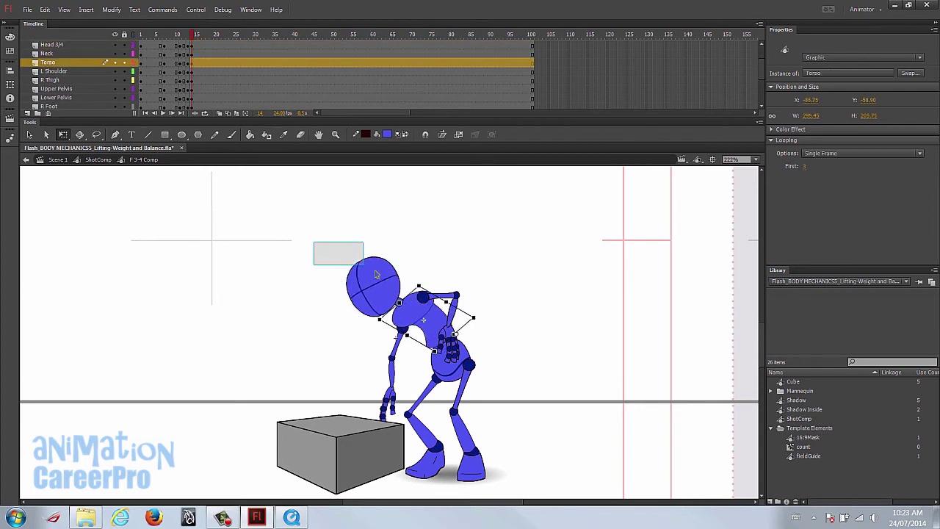
Lower the upper body together with the pelvis and rotate them forward from the hips on frame 14.
{"action": "left_click_drag", "start_coordinate": [316, 244], "coordinate": [507, 364]}
{"action": "left_click", "coordinate": [393, 373], "text": "shift"}
{"action": "left_click_drag", "start_coordinate": [432, 330], "coordinate": [435, 331]}
{"action": "left_click", "coordinate": [391, 404], "text": "shift"}
{"action": "left_click", "coordinate": [449, 381], "text": "shift"}
{"action": "left_click", "coordinate": [449, 382], "text": "shift"}
{"action": "left_click_drag", "start_coordinate": [464, 362], "coordinate": [465, 376]}
{"action": "left_click_drag", "start_coordinate": [489, 265], "coordinate": [472, 252]}
{"action": "left_click_drag", "start_coordinate": [431, 326], "coordinate": [417, 331]}
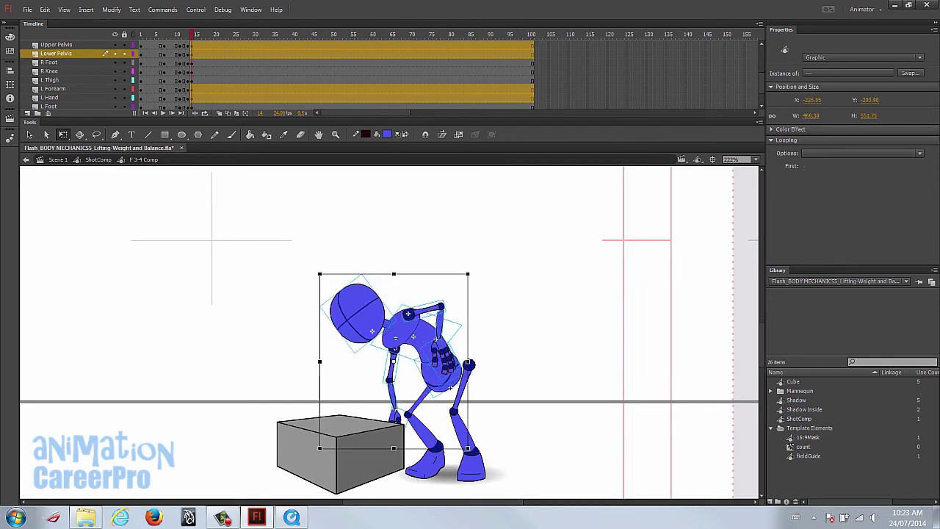
Raise the left thigh, shin and foot together so the leg steps forward behind the cube on frame 14.
{"action": "left_click", "coordinate": [408, 415]}
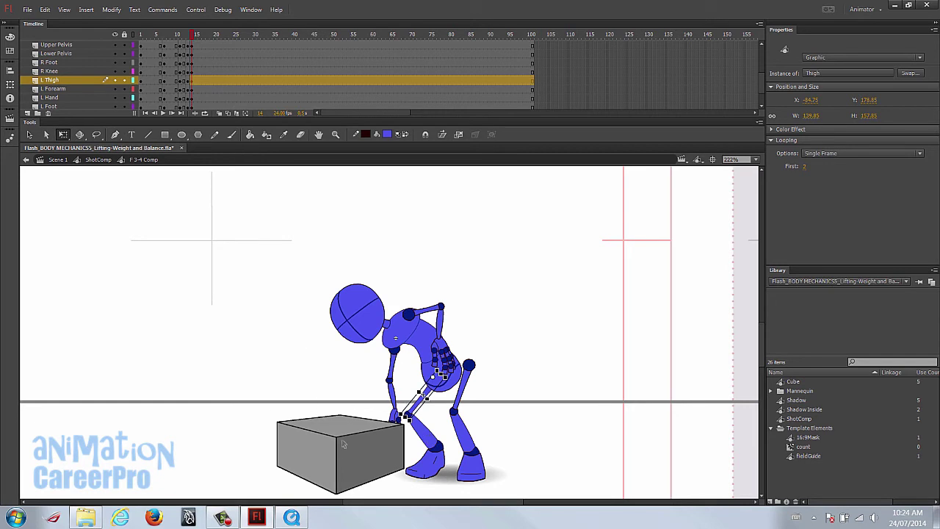
{"action": "left_click", "coordinate": [422, 429], "text": "shift"}
{"action": "left_click", "coordinate": [434, 464], "text": "shift"}
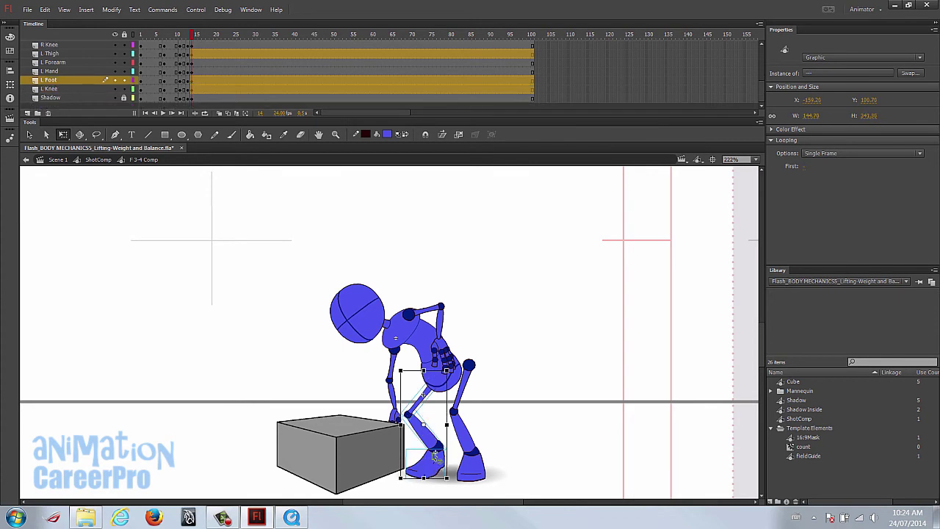
{"action": "left_click_drag", "start_coordinate": [424, 424], "coordinate": [394, 350]}
Swing the left arm forward on frame 14 so the hand reaches over the top of the cube.
{"action": "left_click", "coordinate": [398, 419]}
{"action": "left_click", "coordinate": [392, 401], "text": "shift"}
{"action": "left_click", "coordinate": [392, 367], "text": "shift"}
{"action": "left_click_drag", "start_coordinate": [417, 449], "coordinate": [354, 452]}
{"action": "key", "text": "shift+Left"}
{"action": "key", "text": "shift+Up"}
{"action": "left_click", "coordinate": [361, 406]}
Swing the right arm down to hang in front of the pelvis and angle the left hand onto the cube on frame 14.
{"action": "left_click", "coordinate": [426, 312]}
{"action": "left_click", "coordinate": [446, 323]}
{"action": "left_click_drag", "start_coordinate": [445, 324], "coordinate": [370, 400]}
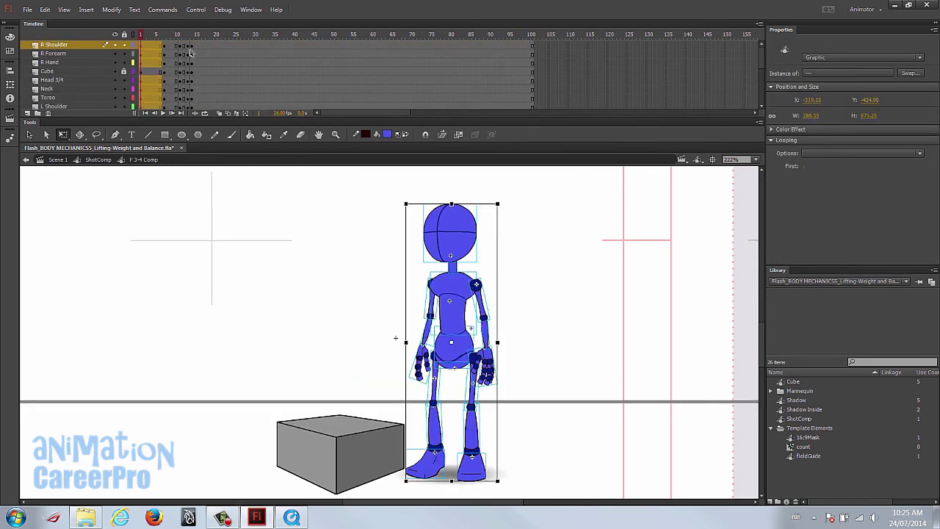
{"action": "left_click", "coordinate": [190, 51]}
{"action": "left_click", "coordinate": [351, 406]}
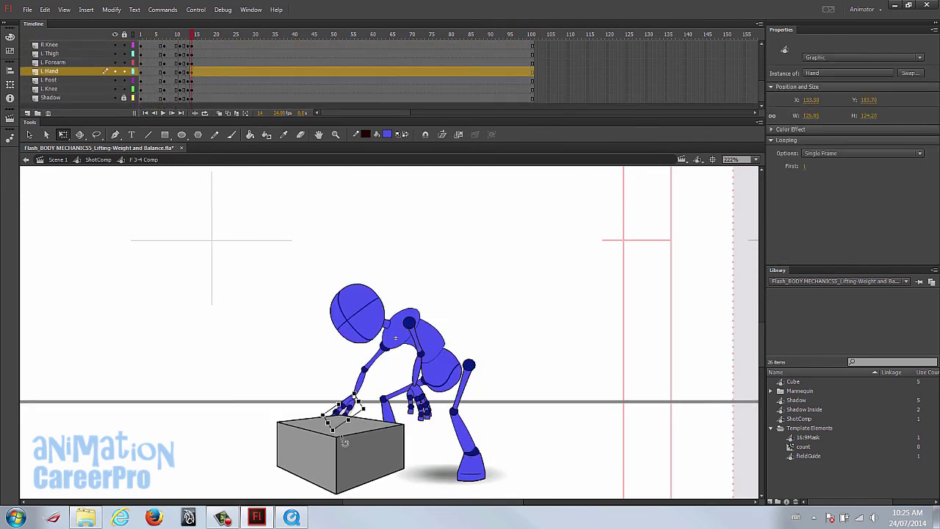
Reattach the right thigh to the lowered pelvis and move the upper body slightly down on frame 14.
{"action": "left_click", "coordinate": [455, 397]}
{"action": "left_click_drag", "start_coordinate": [291, 262], "coordinate": [432, 315]}
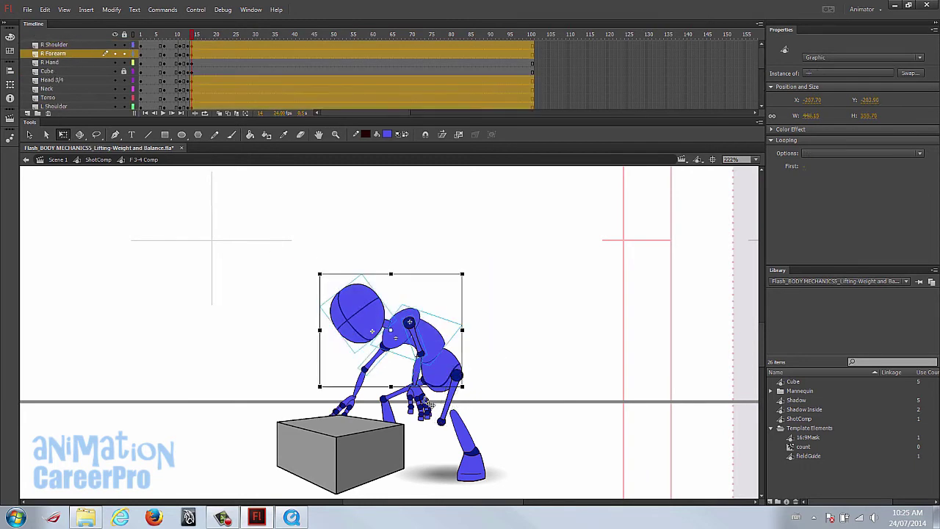
{"action": "left_click", "coordinate": [358, 403], "text": "shift"}
{"action": "left_click", "coordinate": [555, 350]}
Set the right thigh symbol's first displayed frame to 3.
{"action": "left_click", "coordinate": [457, 396]}
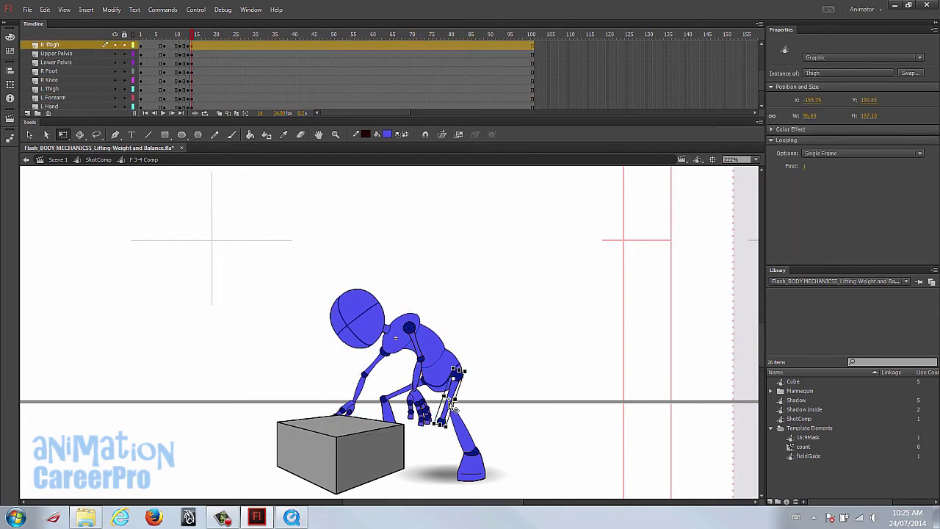
{"action": "left_click", "coordinate": [805, 168]}
{"action": "type", "text": "3"}
{"action": "key", "text": "Return"}
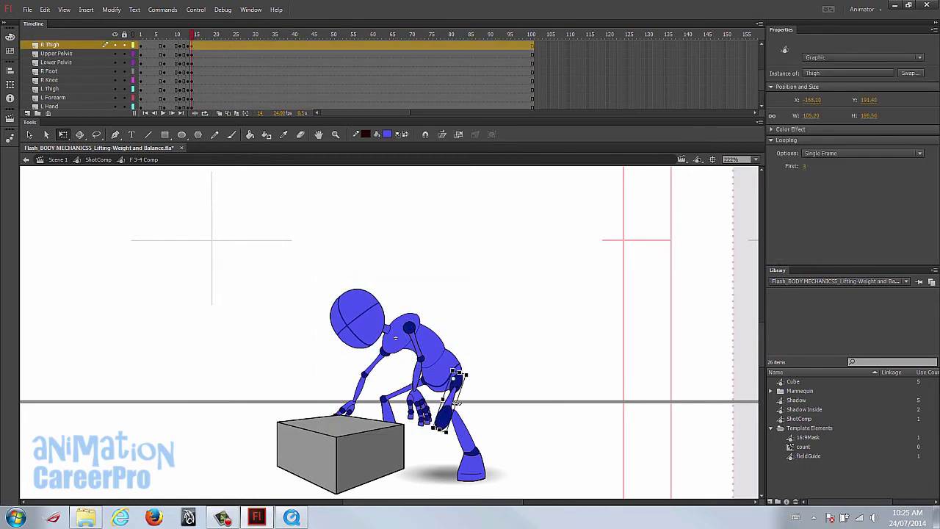
Foreshorten the right thigh and align it between the hip and the top of the shin on frame 14.
{"action": "left_click", "coordinate": [508, 380]}
{"action": "left_click_drag", "start_coordinate": [458, 384], "coordinate": [457, 380]}
{"action": "key", "text": "z"}
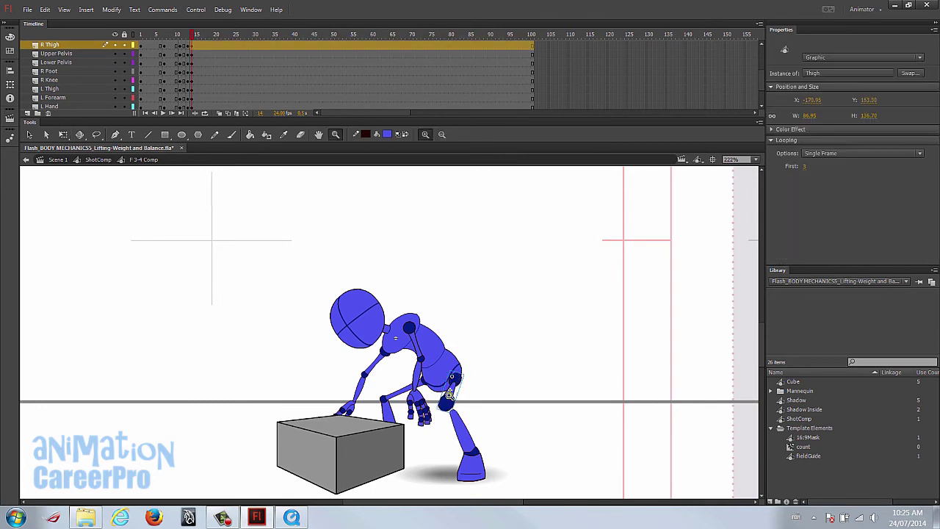
{"action": "left_click", "coordinate": [448, 393]}
{"action": "key", "text": "q"}
{"action": "mouse_move", "coordinate": [386, 367]}
{"action": "left_mouse_down"}
{"action": "mouse_move", "coordinate": [388, 358]}
{"action": "mouse_move", "coordinate": [385, 370]}
{"action": "left_mouse_up"}
{"action": "key", "text": "space"}
{"action": "left_click_drag", "start_coordinate": [471, 354], "coordinate": [512, 330]}
{"action": "left_click_drag", "start_coordinate": [424, 345], "coordinate": [516, 353]}
{"action": "left_click", "coordinate": [609, 389]}
{"action": "key", "text": "z"}
{"action": "left_click", "coordinate": [608, 389], "text": "alt"}
{"action": "key", "text": "space"}
Examine the transition between the poses on frames 13 and 14.
{"action": "left_click", "coordinate": [187, 37]}
{"action": "left_click", "coordinate": [194, 42]}
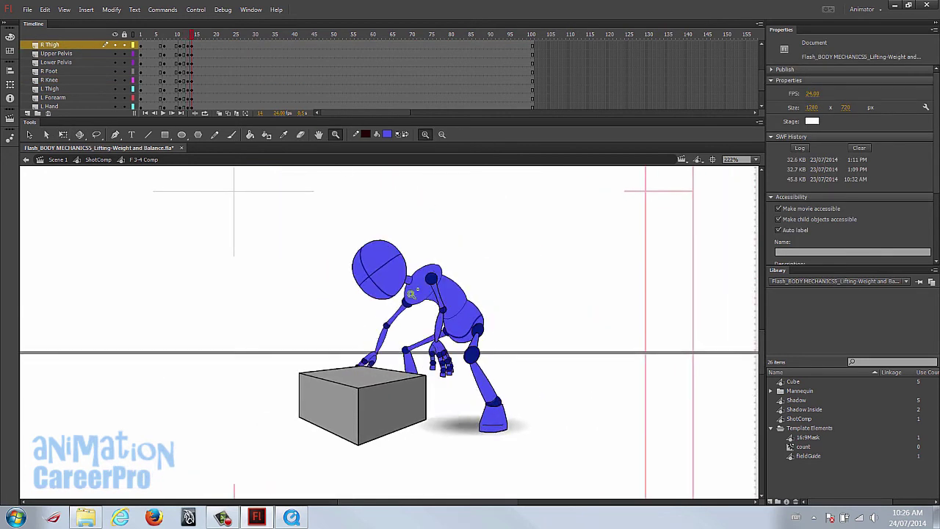
{"action": "left_click_drag", "start_coordinate": [526, 286], "coordinate": [500, 288]}
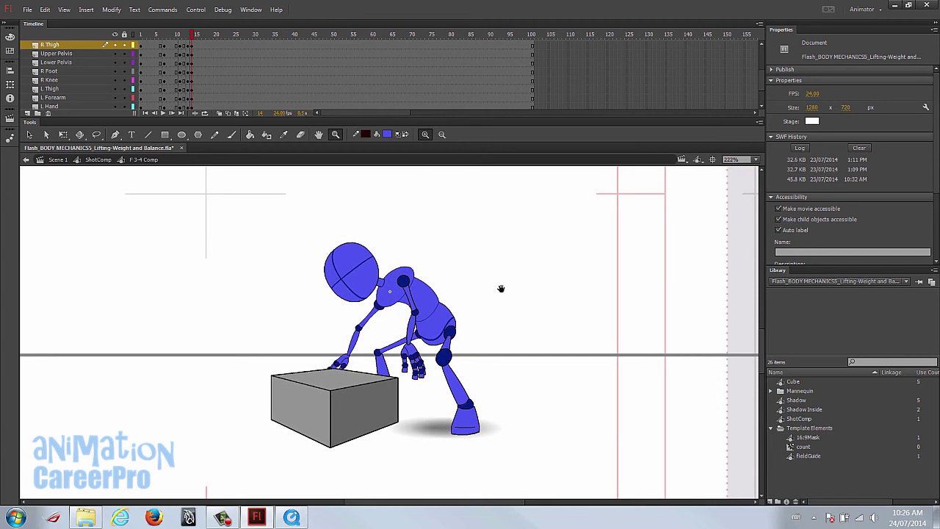
{"action": "left_click", "coordinate": [190, 38]}
{"action": "left_click", "coordinate": [196, 36]}
{"action": "left_click", "coordinate": [189, 40]}
{"action": "left_click", "coordinate": [192, 42]}
{"action": "left_click", "coordinate": [188, 39]}
{"action": "left_click", "coordinate": [192, 42]}
Add keyframes at frame 17 on the character symbol's layers.
{"action": "left_click", "coordinate": [197, 42]}
{"action": "left_click_drag", "start_coordinate": [199, 42], "coordinate": [195, 44]}
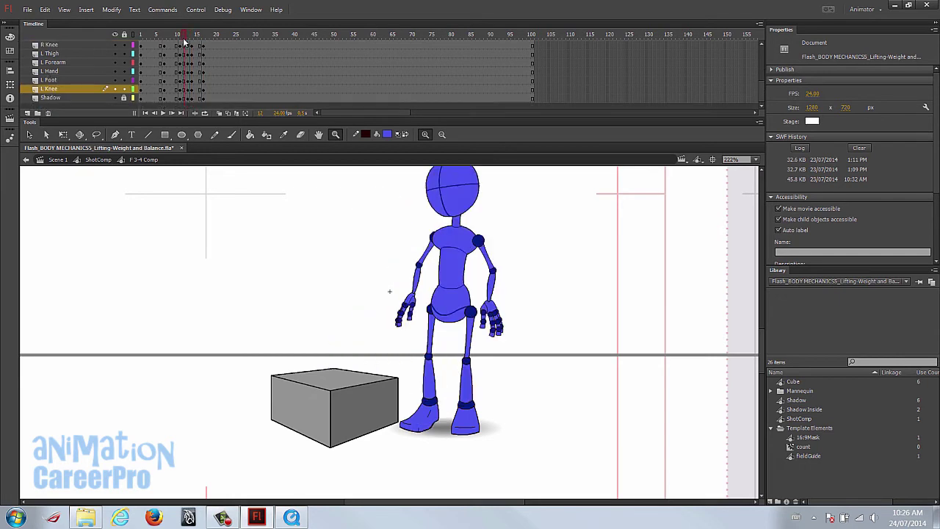
{"action": "left_click_drag", "start_coordinate": [182, 42], "coordinate": [203, 43]}
{"action": "scroll", "coordinate": [208, 64], "scroll_direction": "up", "scroll_amount": 3}
{"action": "scroll", "coordinate": [208, 64], "scroll_direction": "up", "scroll_amount": 1}
{"action": "left_click", "coordinate": [204, 47], "text": "shift"}
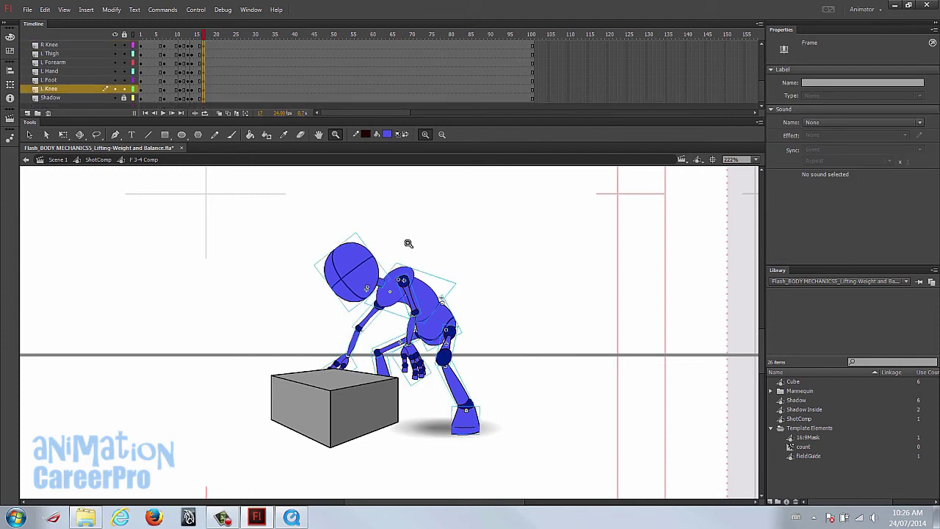
Display the cube's layer as outlines so the limbs behind it can be posed.
{"action": "key", "text": "v"}
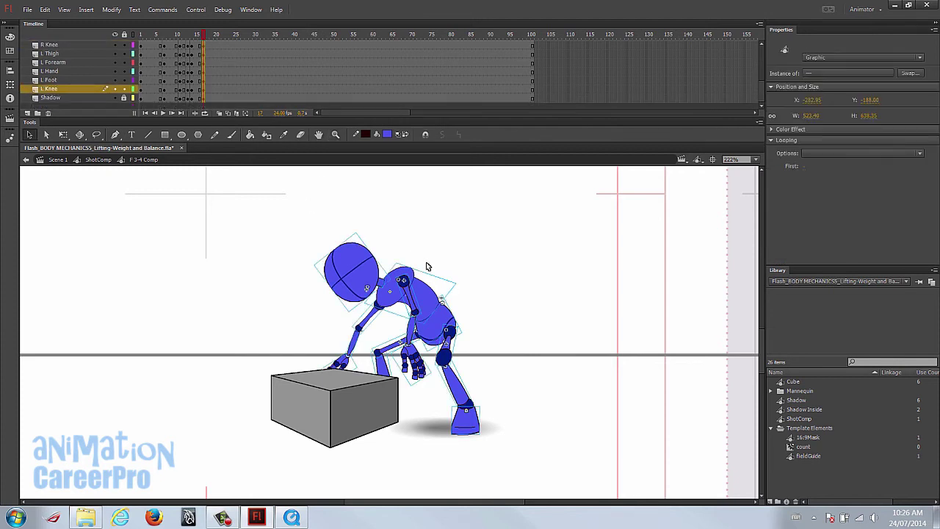
{"action": "left_click", "coordinate": [473, 371]}
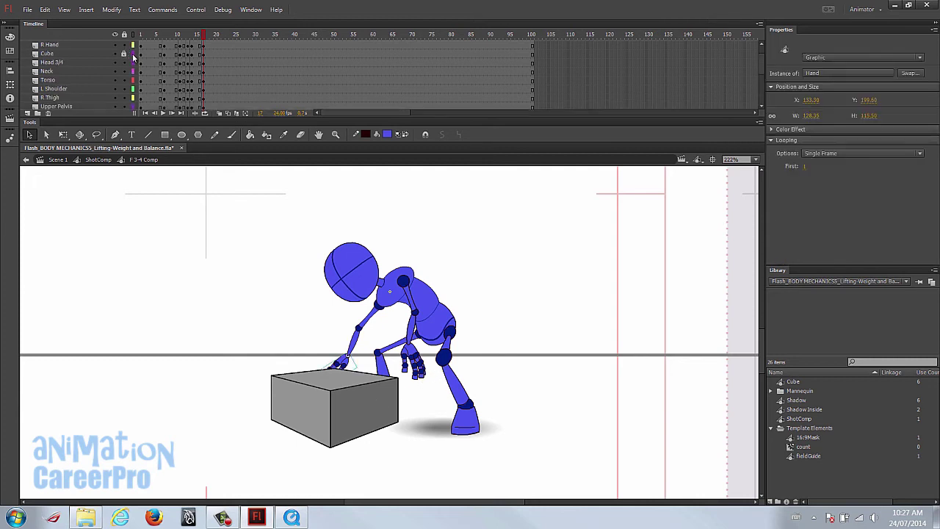
{"action": "left_click", "coordinate": [133, 57]}
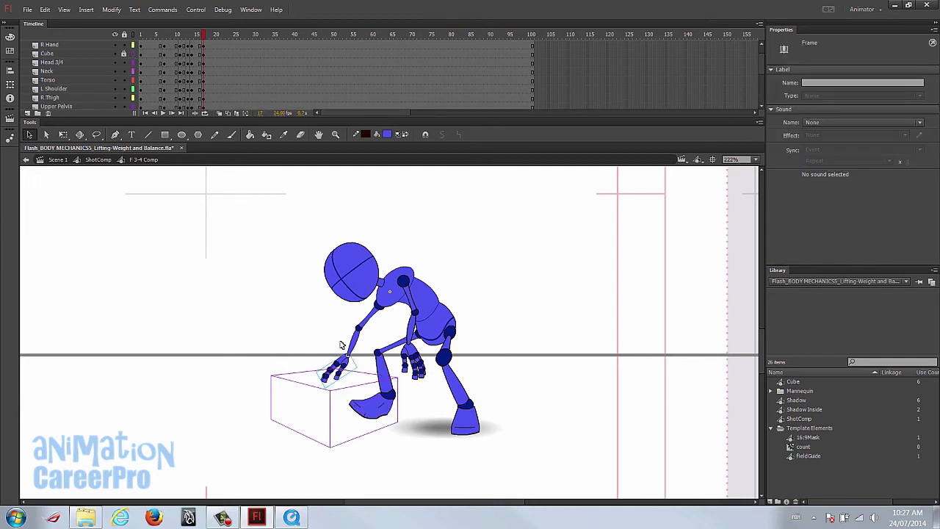
On frame 17, switch the left hand to a drawing with more fingers showing and rotate it over the cube.
{"action": "key", "text": "z"}
{"action": "left_click", "coordinate": [350, 376]}
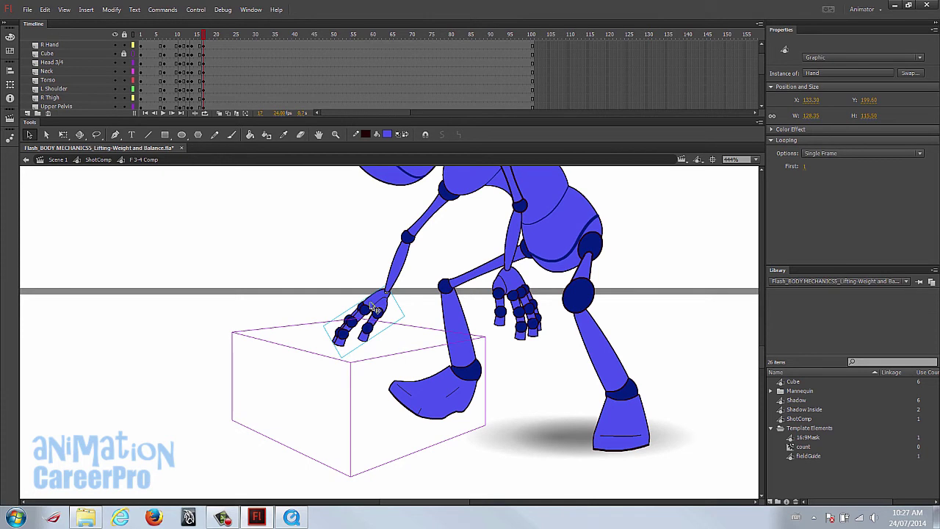
{"action": "left_click", "coordinate": [804, 166]}
{"action": "key", "text": "Up"}
{"action": "key", "text": "Up"}
{"action": "key", "text": "Up"}
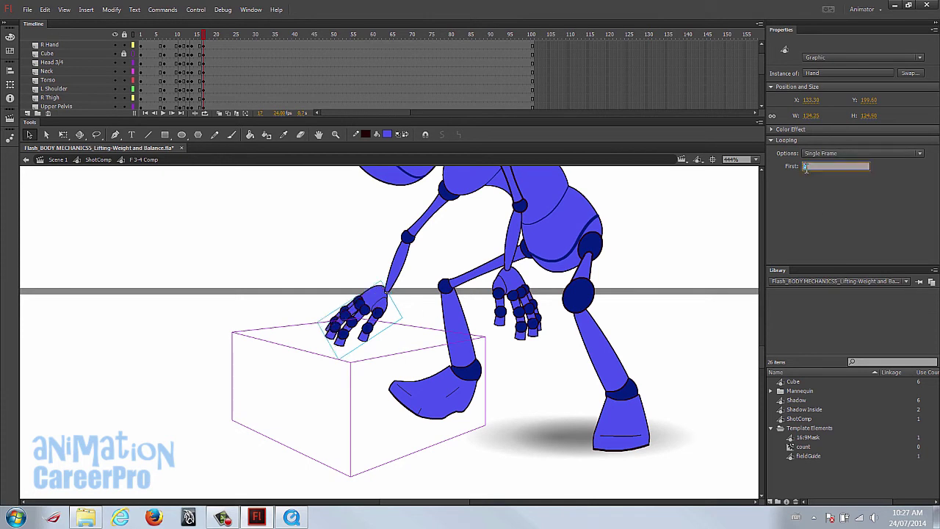
{"action": "left_click", "coordinate": [376, 305]}
{"action": "key", "text": "q"}
{"action": "left_click_drag", "start_coordinate": [340, 359], "coordinate": [376, 383]}
On frame 14, change the left hand to an open pose with spread fingers above the cube.
{"action": "key", "text": "z"}
{"action": "left_click", "coordinate": [415, 328], "text": "alt"}
{"action": "key", "text": "v"}
{"action": "key", "text": "comma"}
{"action": "key", "text": "comma"}
{"action": "key", "text": "comma"}
{"action": "key", "text": "z"}
{"action": "left_click", "coordinate": [372, 327]}
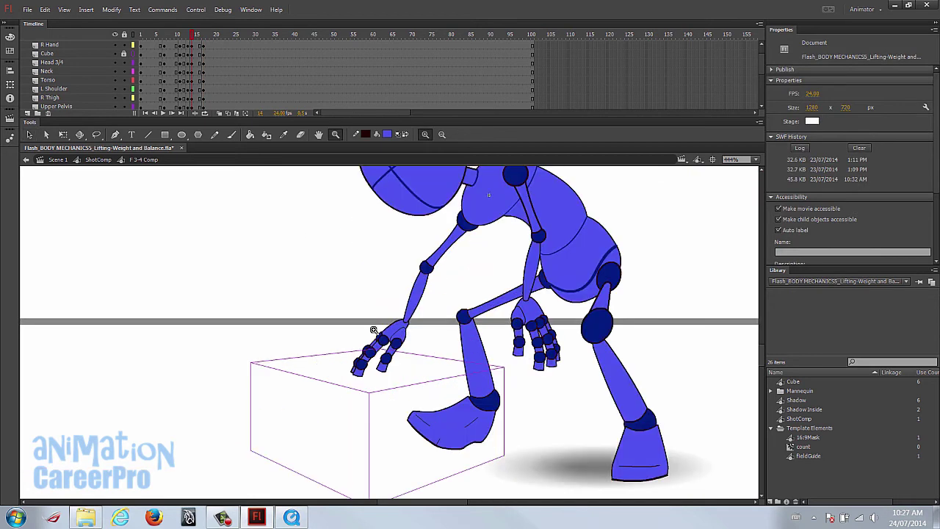
{"action": "key", "text": "v"}
{"action": "left_click", "coordinate": [390, 344]}
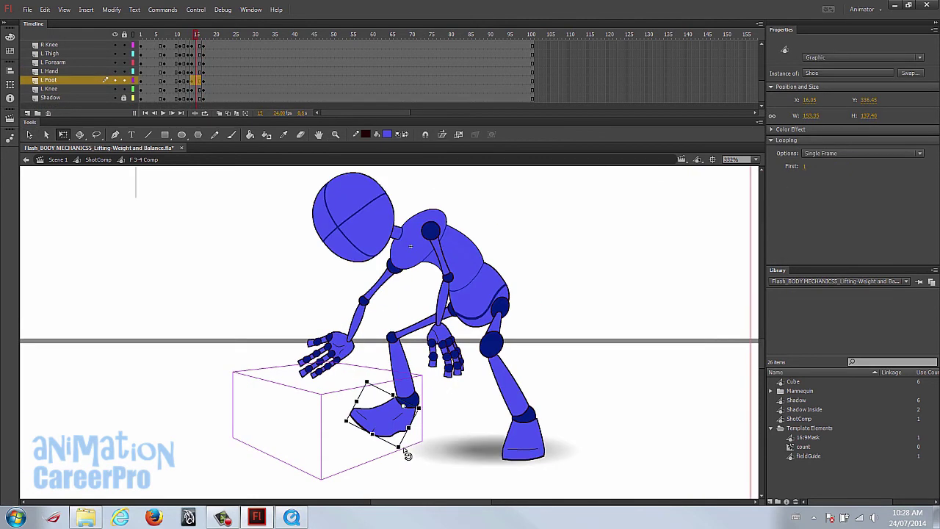
On the pose held over frames 14 to 16, rotate the left foot toe-down and swing the shin and foot back from the knee.
{"action": "left_click_drag", "start_coordinate": [408, 452], "coordinate": [446, 455]}
{"action": "left_click_drag", "start_coordinate": [396, 424], "coordinate": [392, 338]}
{"action": "left_click", "coordinate": [406, 370], "text": "shift"}
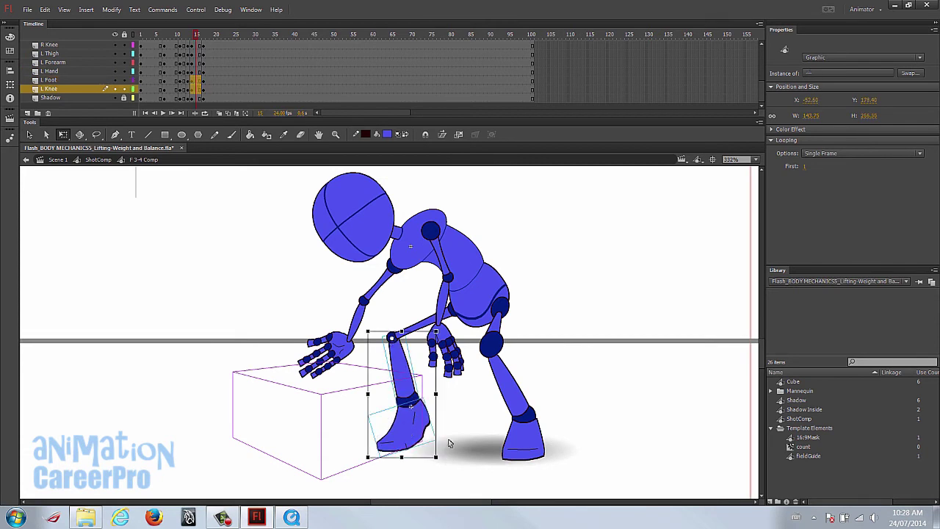
{"action": "left_click_drag", "start_coordinate": [448, 463], "coordinate": [499, 459]}
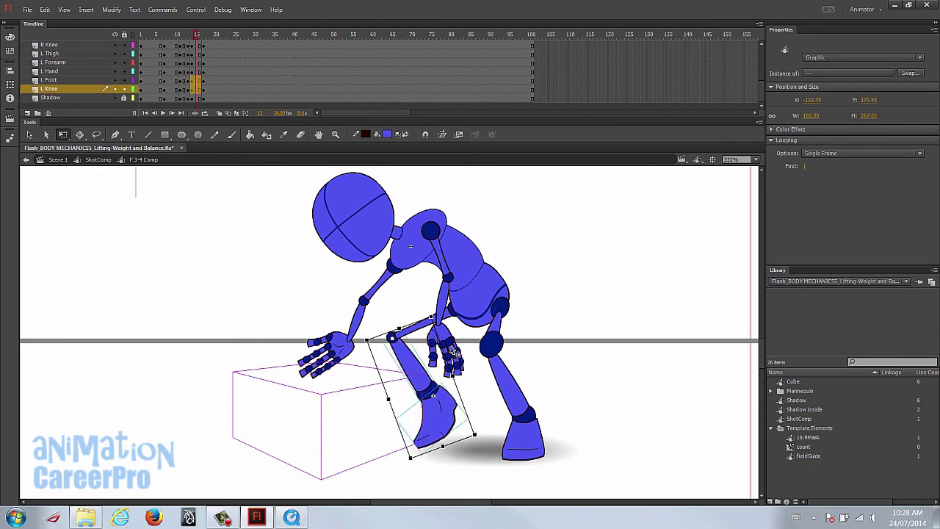
On frame 17, reposition the left foot and rotate the shin from the knee so the foot plants beside the cube.
{"action": "left_click", "coordinate": [206, 38]}
{"action": "left_click", "coordinate": [389, 422]}
{"action": "left_click_drag", "start_coordinate": [350, 384], "coordinate": [348, 398]}
{"action": "left_click_drag", "start_coordinate": [396, 426], "coordinate": [400, 428]}
{"action": "left_click", "coordinate": [399, 397], "text": "shift"}
{"action": "left_click_drag", "start_coordinate": [391, 389], "coordinate": [392, 338]}
{"action": "left_click_drag", "start_coordinate": [426, 450], "coordinate": [408, 462]}
{"action": "left_click", "coordinate": [388, 382], "text": "shift"}
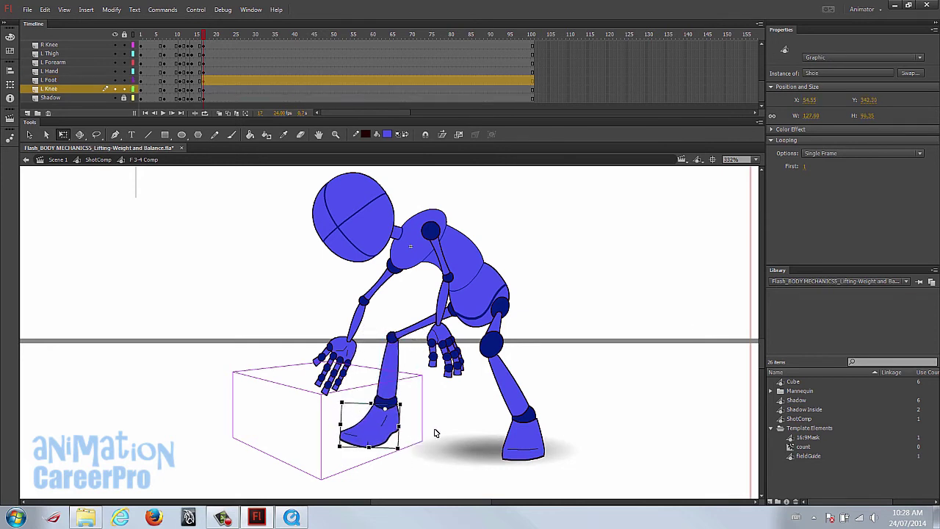
On frame 17, lower the head, torso, arms, pelvis and thighs together and shift them toward the cube.
{"action": "left_click", "coordinate": [485, 313]}
{"action": "left_click", "coordinate": [472, 288], "text": "shift"}
{"action": "left_click_drag", "start_coordinate": [275, 179], "coordinate": [583, 324]}
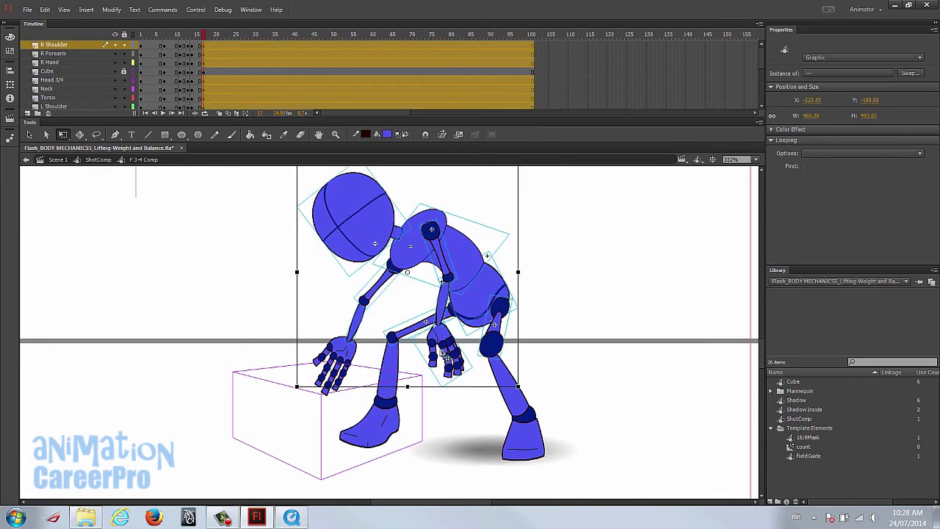
{"action": "double_click", "coordinate": [461, 256]}
{"action": "double_click", "coordinate": [491, 227]}
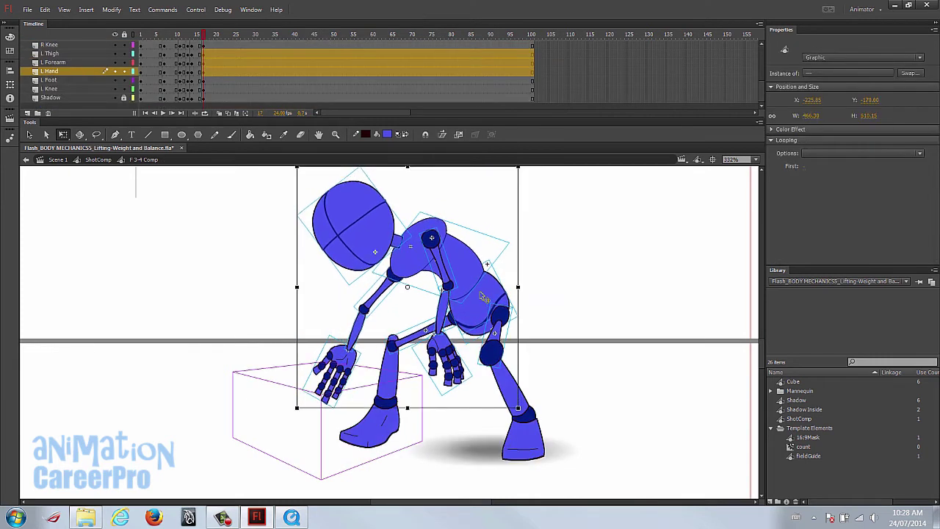
{"action": "key", "text": "Left"}
{"action": "key", "text": "Left"}
{"action": "key", "text": "Left"}
{"action": "key", "text": "Left"}
{"action": "key", "text": "Left"}
{"action": "key", "text": "Left"}
{"action": "key", "text": "Left"}
{"action": "key", "text": "Left"}
Tilt the head farther down on the neck in the frame 17 pose.
{"action": "left_click", "coordinate": [269, 238]}
{"action": "left_click", "coordinate": [326, 243]}
{"action": "left_click_drag", "start_coordinate": [339, 288], "coordinate": [349, 295]}
{"action": "left_click_drag", "start_coordinate": [352, 255], "coordinate": [358, 260]}
Rotate the left arm about its shoulder and the forearm and hand from the elbow to reach over the cube.
{"action": "left_click", "coordinate": [360, 297]}
{"action": "left_click", "coordinate": [334, 353], "text": "shift"}
{"action": "left_click_drag", "start_coordinate": [340, 337], "coordinate": [379, 275]}
{"action": "left_click_drag", "start_coordinate": [402, 415], "coordinate": [433, 424]}
{"action": "key", "text": "Right"}
{"action": "key", "text": "Right"}
{"action": "key", "text": "Down"}
{"action": "left_click", "coordinate": [367, 304], "text": "shift"}
{"action": "left_click_drag", "start_coordinate": [340, 367], "coordinate": [360, 318]}
{"action": "left_click_drag", "start_coordinate": [368, 424], "coordinate": [357, 425]}
Swing the right arm forward about its shoulder and rotate the forearm and hand from the elbow.
{"action": "left_click", "coordinate": [430, 278]}
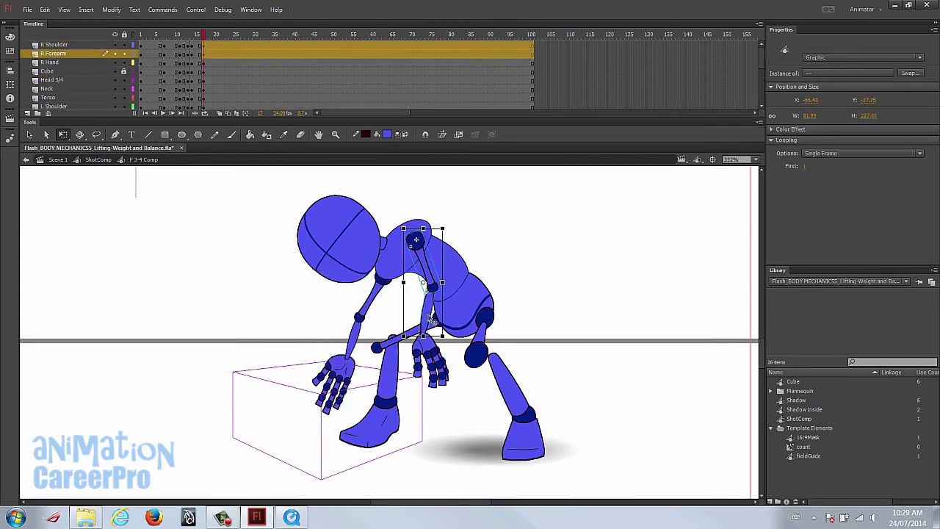
{"action": "left_click", "coordinate": [427, 312], "text": "shift"}
{"action": "left_click", "coordinate": [425, 344], "text": "shift"}
{"action": "left_click_drag", "start_coordinate": [426, 312], "coordinate": [426, 253]}
{"action": "left_click_drag", "start_coordinate": [460, 405], "coordinate": [439, 413]}
{"action": "left_click", "coordinate": [419, 270], "text": "shift"}
{"action": "left_click_drag", "start_coordinate": [406, 347], "coordinate": [424, 295]}
{"action": "mouse_move", "coordinate": [445, 409]}
{"action": "left_mouse_down"}
{"action": "mouse_move", "coordinate": [461, 407]}
{"action": "mouse_move", "coordinate": [451, 394]}
{"action": "mouse_move", "coordinate": [442, 409]}
{"action": "left_mouse_up"}
{"action": "left_click", "coordinate": [420, 321], "text": "shift"}
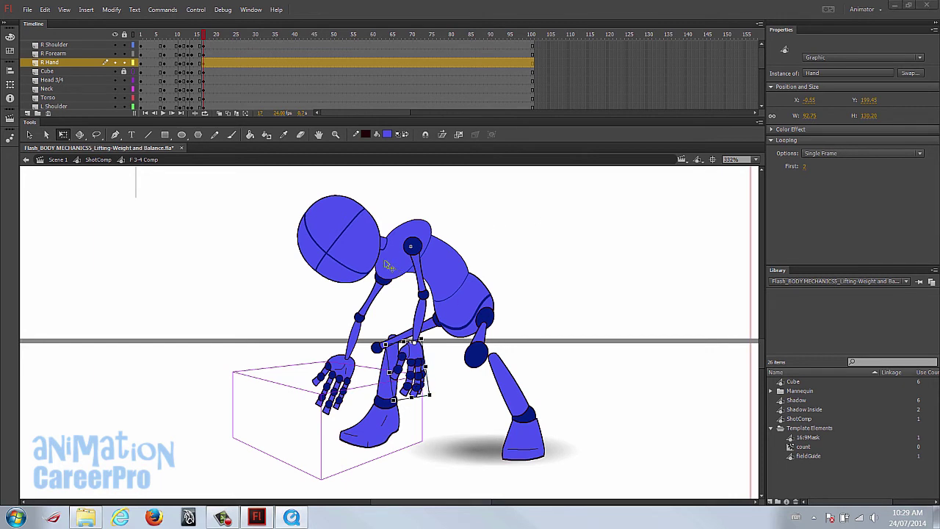
Bend the torso, head and both arms forward together by rotating them about the waist.
{"action": "left_click_drag", "start_coordinate": [268, 199], "coordinate": [461, 294]}
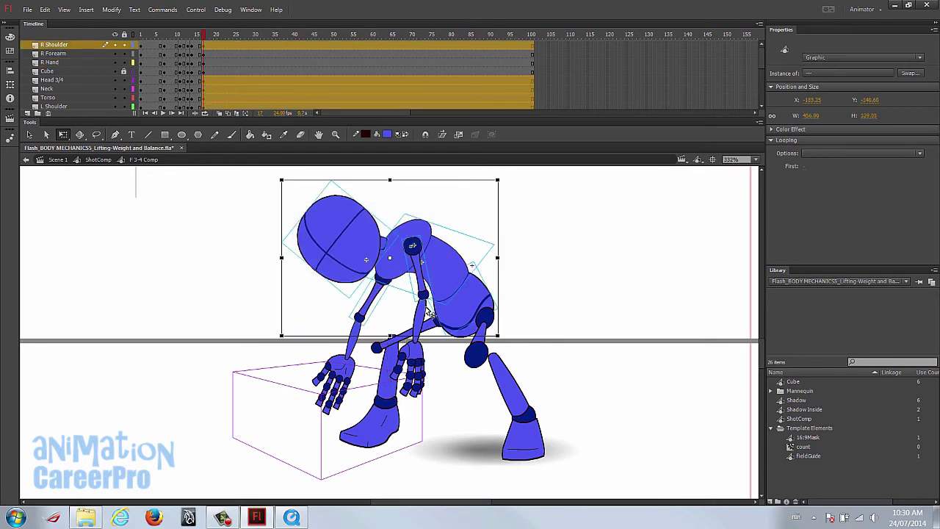
{"action": "left_click", "coordinate": [425, 312], "text": "shift"}
{"action": "left_click", "coordinate": [339, 379], "text": "shift"}
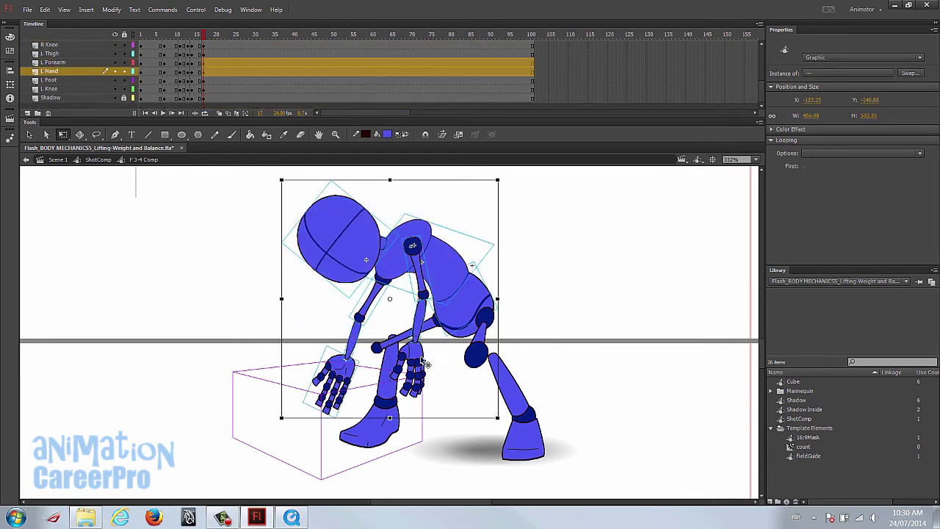
{"action": "left_click", "coordinate": [466, 326], "text": "shift"}
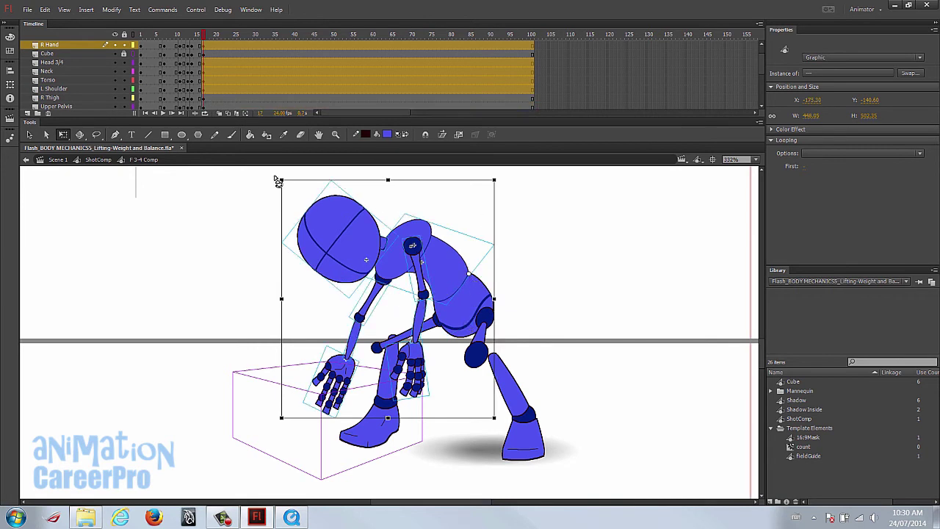
{"action": "left_click_drag", "start_coordinate": [286, 178], "coordinate": [261, 206]}
{"action": "left_click_drag", "start_coordinate": [434, 277], "coordinate": [434, 276]}
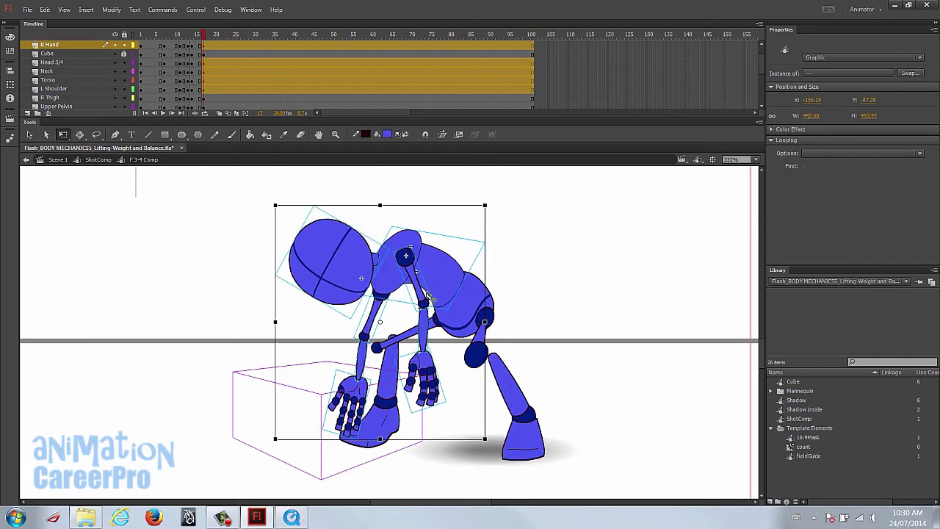
Swing the whole left arm forward about its shoulder so the hand reaches toward the cube's front.
{"action": "left_click", "coordinate": [315, 369]}
{"action": "left_click", "coordinate": [354, 392]}
{"action": "left_click", "coordinate": [361, 359], "text": "shift"}
{"action": "left_click", "coordinate": [376, 317], "text": "shift"}
{"action": "left_click_drag", "start_coordinate": [358, 359], "coordinate": [383, 292]}
{"action": "left_click_drag", "start_coordinate": [397, 443], "coordinate": [351, 434]}
Swing the right arm forward about its shoulder and adjust the hand, forearm and upper arm so the joints line up.
{"action": "left_click", "coordinate": [416, 283]}
{"action": "left_click", "coordinate": [424, 334], "text": "shift"}
{"action": "left_click", "coordinate": [424, 361], "text": "shift"}
{"action": "left_click_drag", "start_coordinate": [420, 329], "coordinate": [404, 256]}
{"action": "mouse_move", "coordinate": [454, 411]}
{"action": "left_mouse_down"}
{"action": "mouse_move", "coordinate": [461, 418]}
{"action": "mouse_move", "coordinate": [438, 415]}
{"action": "left_mouse_up"}
{"action": "left_click", "coordinate": [537, 290]}
{"action": "left_click_drag", "start_coordinate": [419, 370], "coordinate": [417, 381]}
{"action": "left_click_drag", "start_coordinate": [417, 337], "coordinate": [416, 350]}
{"action": "left_click", "coordinate": [416, 293]}
{"action": "left_click_drag", "start_coordinate": [418, 309], "coordinate": [420, 317]}
Rotate the right thigh and bring the right shin back between the knee and the planted foot.
{"action": "left_click", "coordinate": [520, 305]}
{"action": "left_click", "coordinate": [482, 353]}
{"action": "left_click_drag", "start_coordinate": [473, 365], "coordinate": [475, 358]}
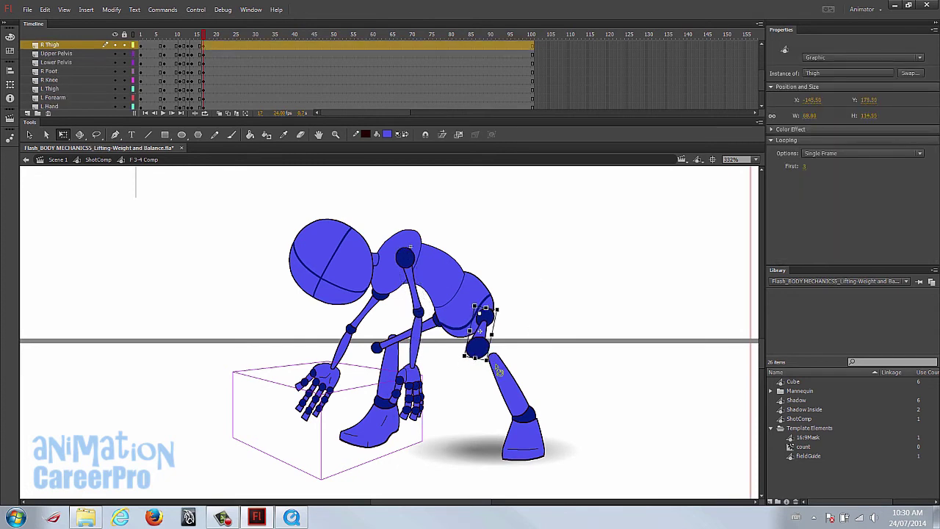
{"action": "left_click", "coordinate": [498, 374]}
{"action": "left_click", "coordinate": [476, 336]}
{"action": "left_click", "coordinate": [497, 385]}
{"action": "left_click_drag", "start_coordinate": [464, 365], "coordinate": [494, 389]}
{"action": "left_click", "coordinate": [473, 339], "text": "shift"}
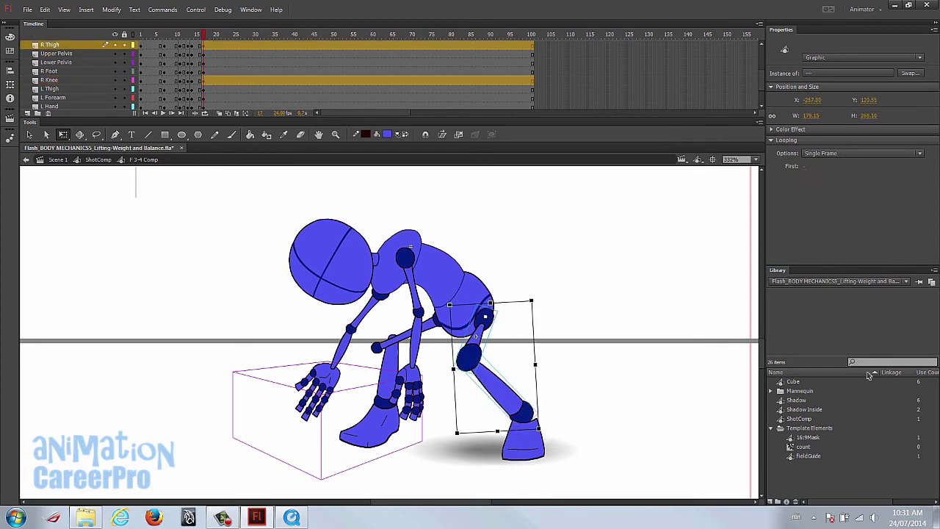
Adjust the right shin's angle and rotate the thigh and shin about the hip so the ankle meets the foot.
{"action": "left_click", "coordinate": [508, 393]}
{"action": "left_click_drag", "start_coordinate": [541, 416], "coordinate": [533, 428]}
{"action": "left_click", "coordinate": [479, 338], "text": "shift"}
{"action": "left_click_drag", "start_coordinate": [491, 369], "coordinate": [485, 316]}
{"action": "left_click_drag", "start_coordinate": [533, 442], "coordinate": [547, 438]}
Raise the left thigh at the knee and reattach the left shin between the knee and the foot.
{"action": "left_click", "coordinate": [408, 331]}
{"action": "left_click", "coordinate": [377, 367]}
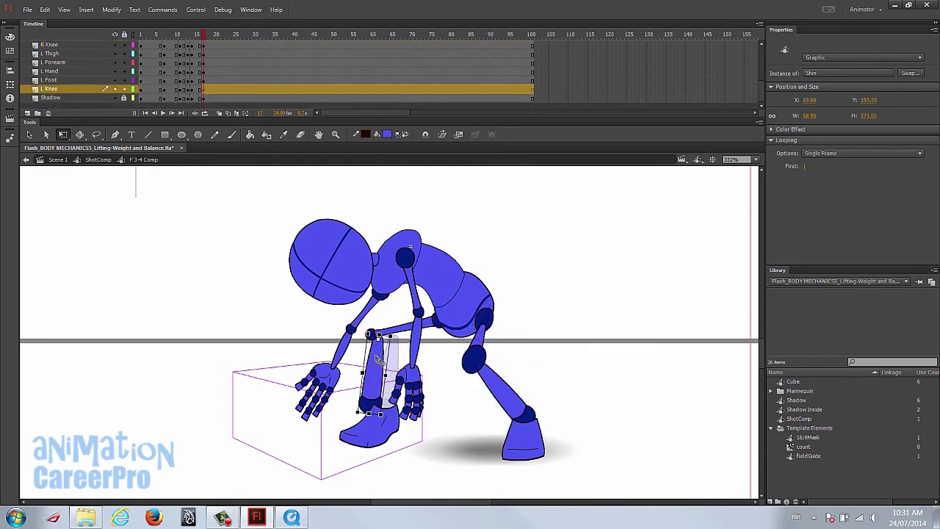
{"action": "mouse_move", "coordinate": [205, 37]}
{"action": "left_mouse_down"}
{"action": "mouse_move", "coordinate": [194, 47]}
{"action": "mouse_move", "coordinate": [202, 47]}
{"action": "left_mouse_up"}
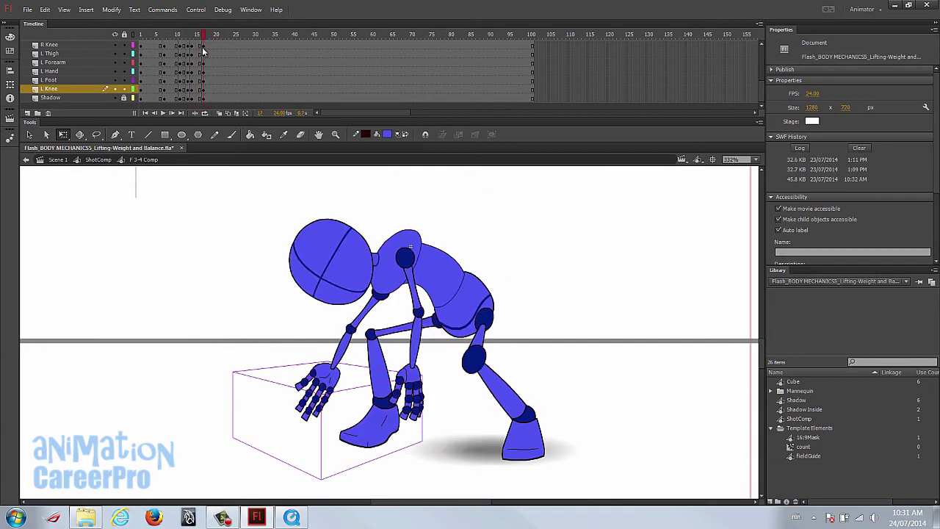
Move the keyframes on frames 13 to 17 one frame later across all layers.
{"action": "left_click", "coordinate": [182, 44]}
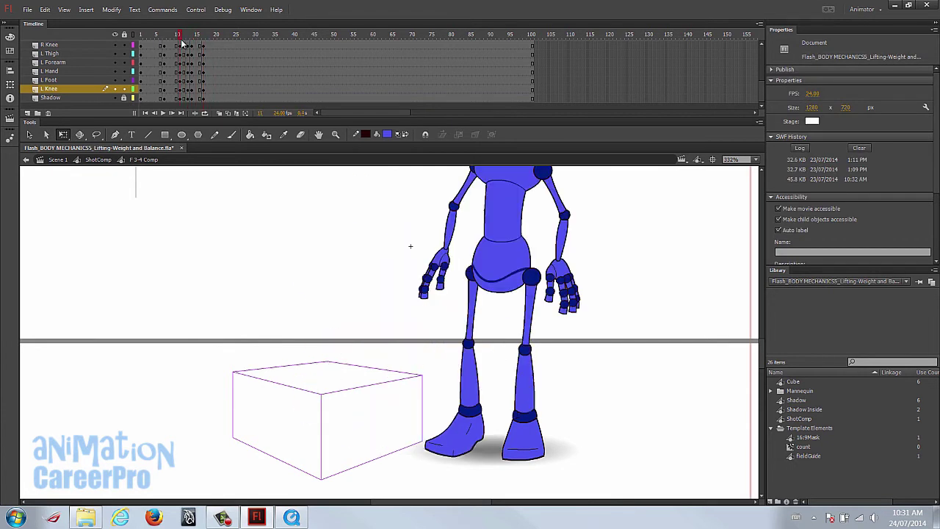
{"action": "left_click_drag", "start_coordinate": [182, 37], "coordinate": [205, 36]}
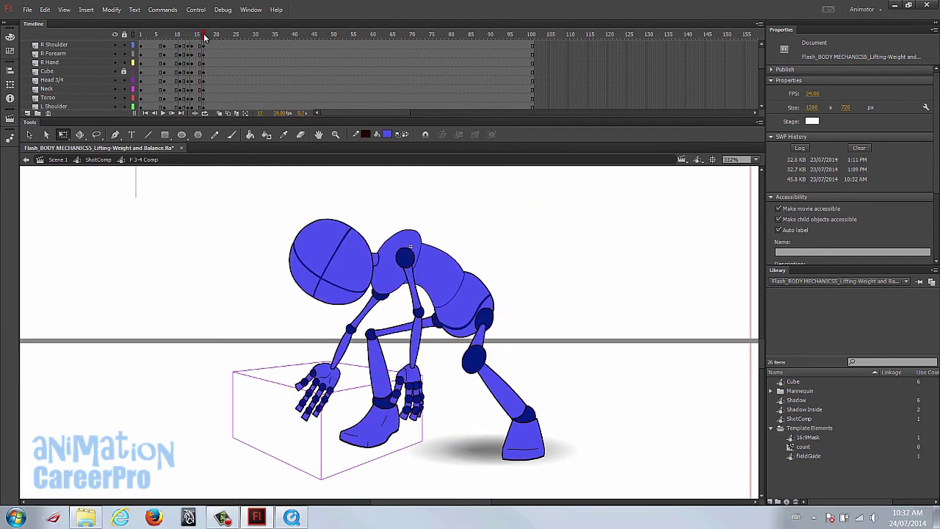
{"action": "left_click", "coordinate": [189, 52]}
{"action": "scroll", "coordinate": [195, 81], "scroll_direction": "down", "scroll_amount": 3}
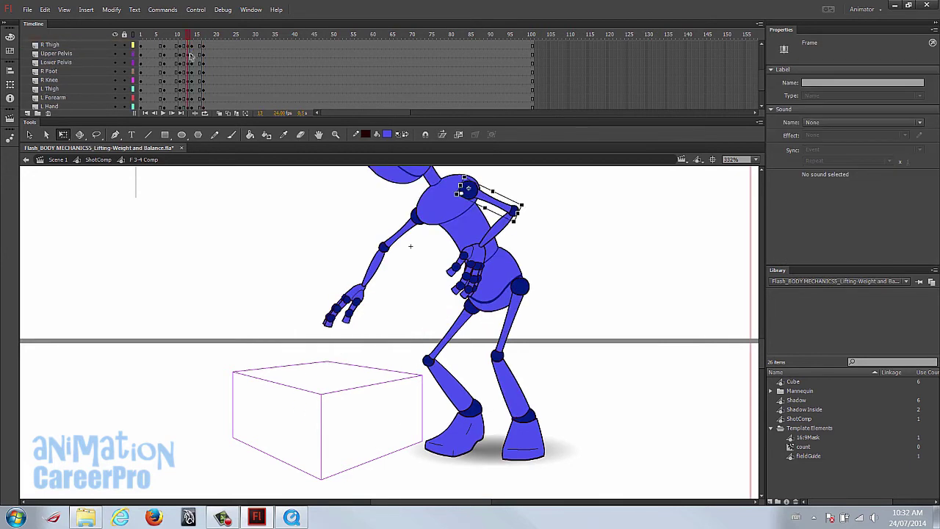
{"action": "left_click", "coordinate": [205, 104]}
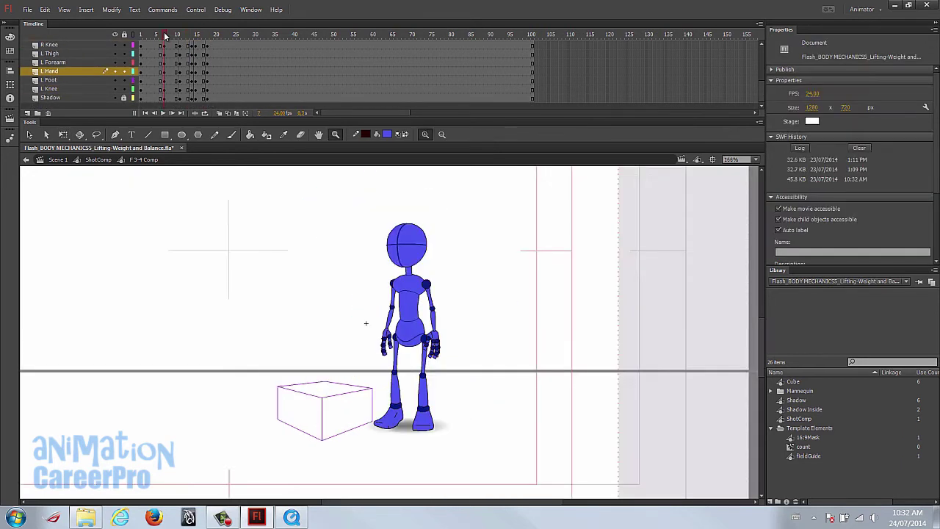
Preview the retimed poses and insert keyframes at frame 23 on all layers.
{"action": "left_click_drag", "start_coordinate": [165, 34], "coordinate": [197, 40]}
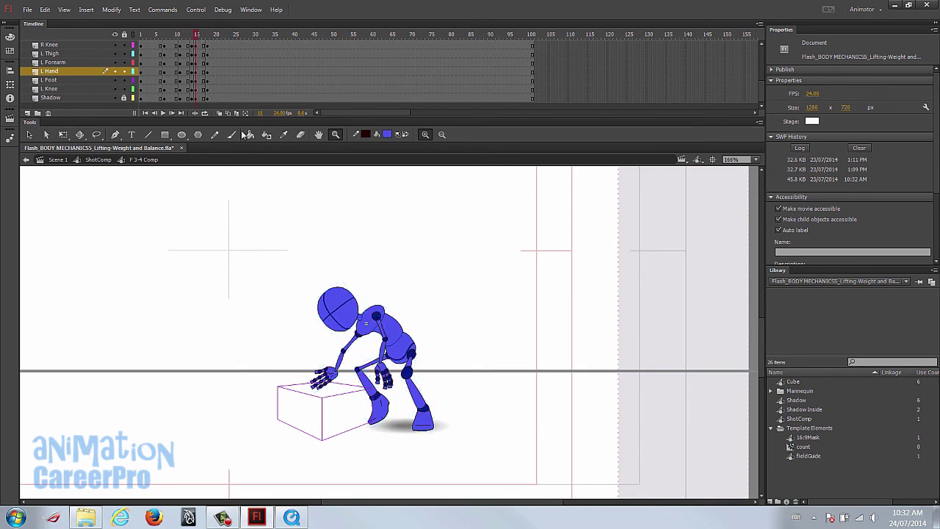
{"action": "left_click", "coordinate": [210, 35]}
{"action": "left_click", "coordinate": [206, 35]}
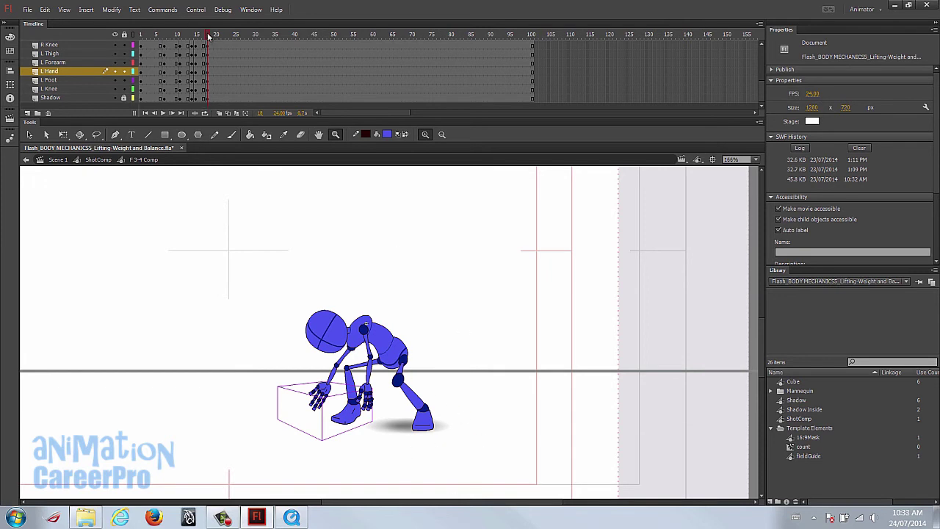
{"action": "key", "text": "period"}
{"action": "key", "text": "period"}
{"action": "key", "text": "period"}
{"action": "key", "text": "period"}
{"action": "key", "text": "period"}
{"action": "scroll", "coordinate": [220, 95], "scroll_direction": "up", "scroll_amount": 3}
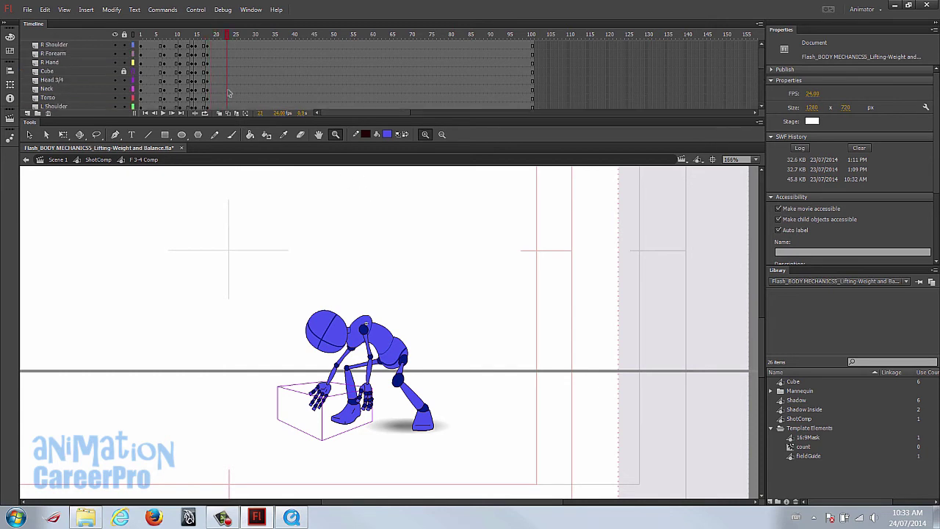
{"action": "left_click", "coordinate": [228, 51]}
{"action": "scroll", "coordinate": [230, 70], "scroll_direction": "down", "scroll_amount": 3}
{"action": "left_click", "coordinate": [229, 91]}
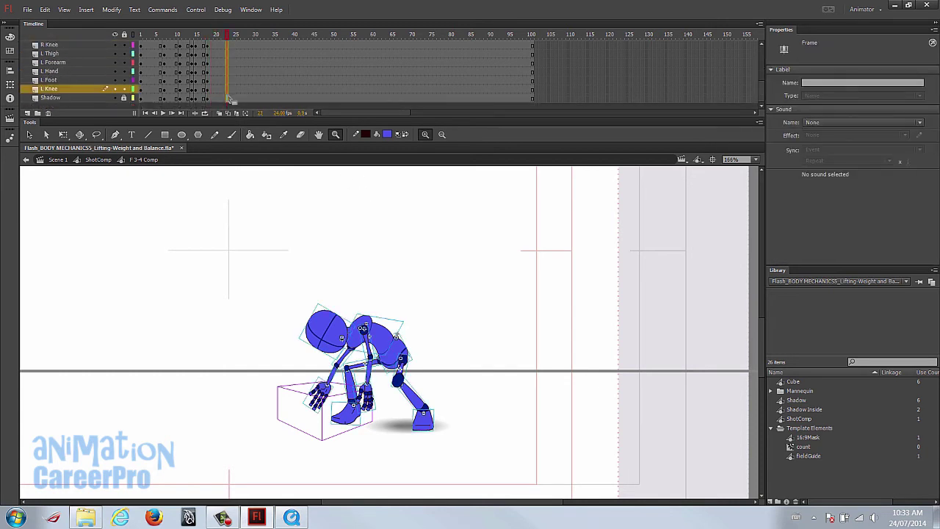
{"action": "key", "text": "F6"}
On frame 23, rotate the head, torso and arms slightly farther forward about the waist.
{"action": "left_click_drag", "start_coordinate": [260, 292], "coordinate": [470, 448]}
{"action": "left_click_drag", "start_coordinate": [524, 352], "coordinate": [547, 362]}
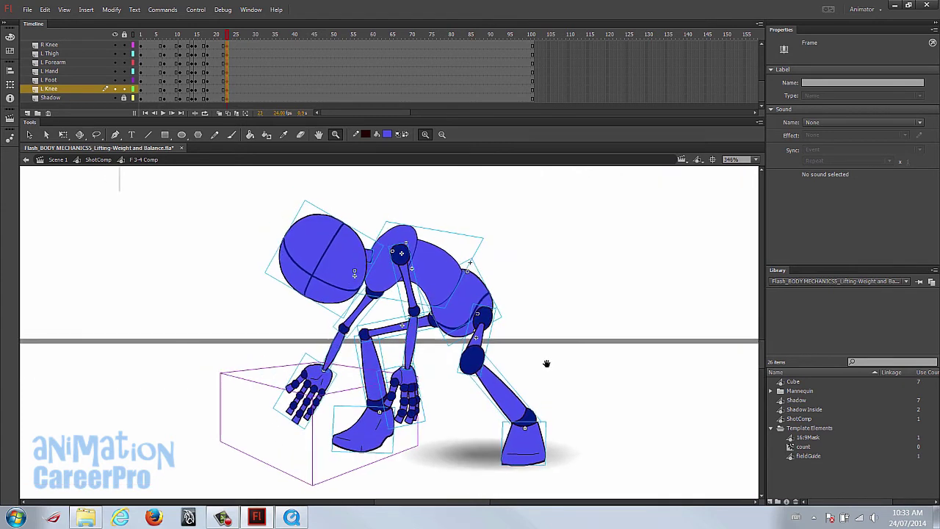
{"action": "key", "text": "v"}
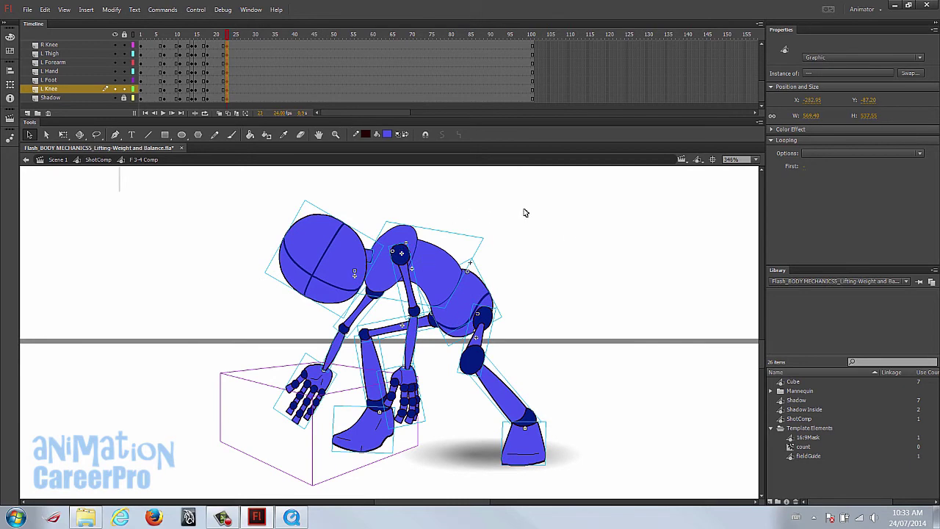
{"action": "left_click", "coordinate": [227, 43]}
{"action": "left_click_drag", "start_coordinate": [252, 216], "coordinate": [512, 335]}
{"action": "left_click", "coordinate": [480, 342], "text": "shift"}
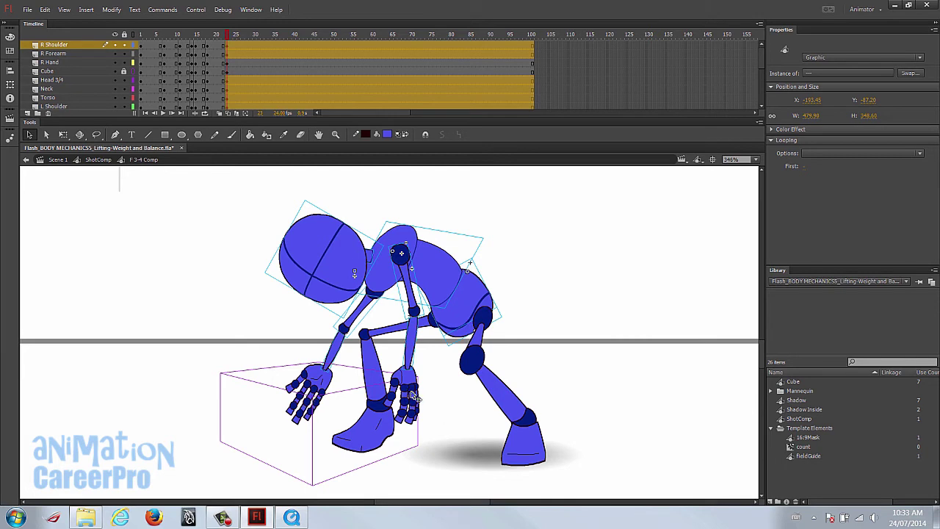
{"action": "key", "text": "q"}
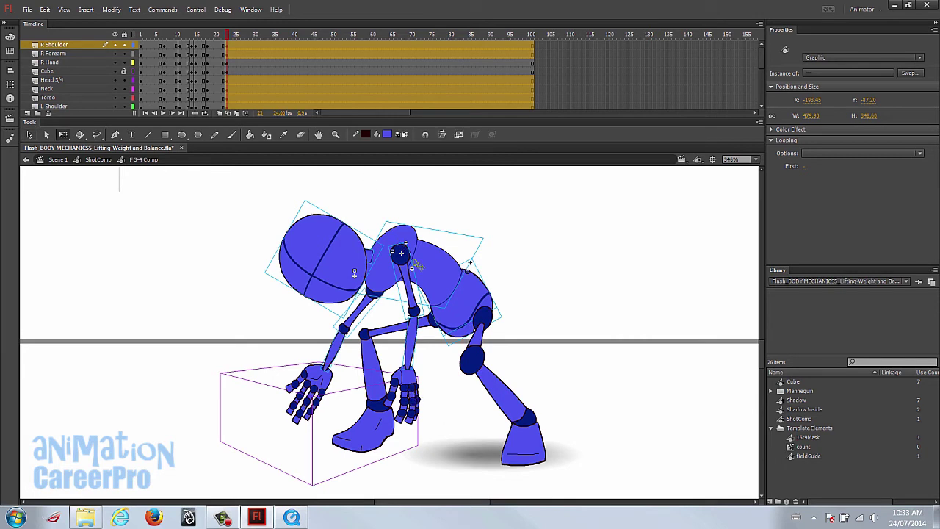
{"action": "left_click_drag", "start_coordinate": [384, 286], "coordinate": [459, 311]}
{"action": "key", "text": "ctrl+h"}
{"action": "left_click_drag", "start_coordinate": [269, 196], "coordinate": [270, 204]}
Try adjusting the right and left forearms to line up with the hands on frame 23.
{"action": "left_click", "coordinate": [410, 350]}
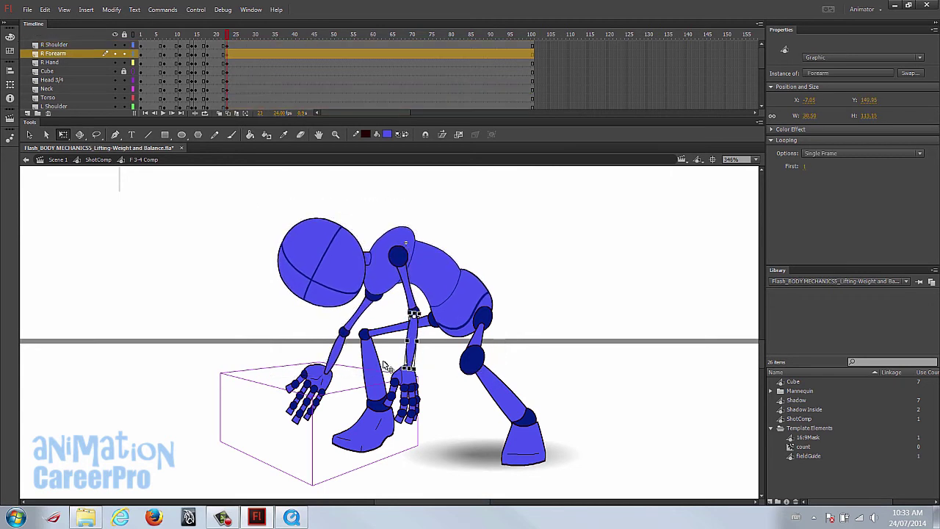
{"action": "left_click", "coordinate": [335, 356]}
{"action": "left_click_drag", "start_coordinate": [342, 386], "coordinate": [338, 378]}
{"action": "left_click_drag", "start_coordinate": [228, 34], "coordinate": [230, 48]}
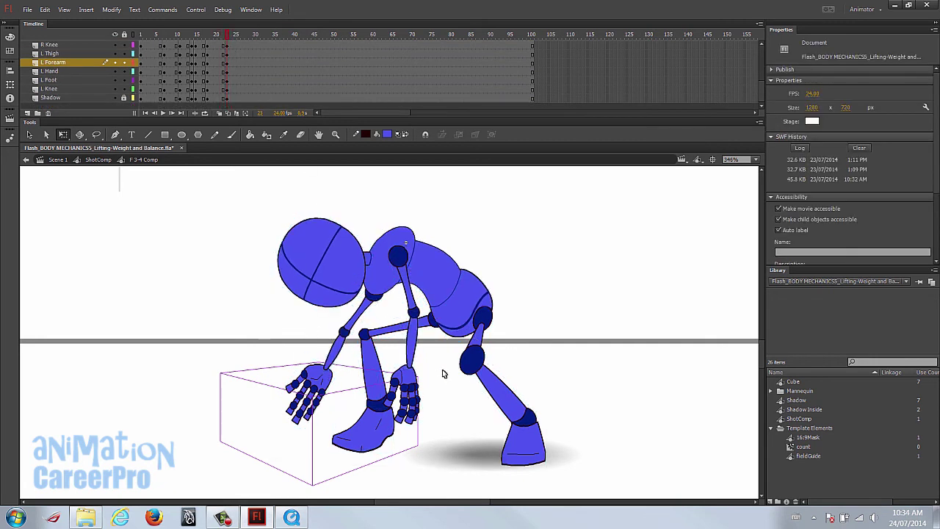
{"action": "key", "text": "ctrl+z"}
{"action": "key", "text": "ctrl+z"}
{"action": "key", "text": "ctrl+z"}
{"action": "key", "text": "ctrl+z"}
{"action": "key", "text": "ctrl+z"}
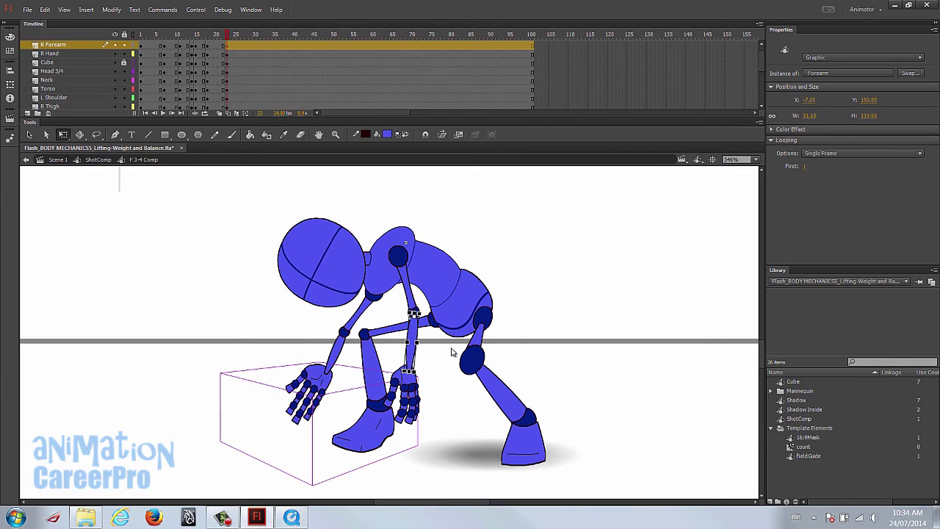
On frame 23, rotate the left arm about its shoulder and the forearm from the elbow to meet the hand.
{"action": "left_click", "coordinate": [351, 335]}
{"action": "left_click_drag", "start_coordinate": [355, 333], "coordinate": [372, 301]}
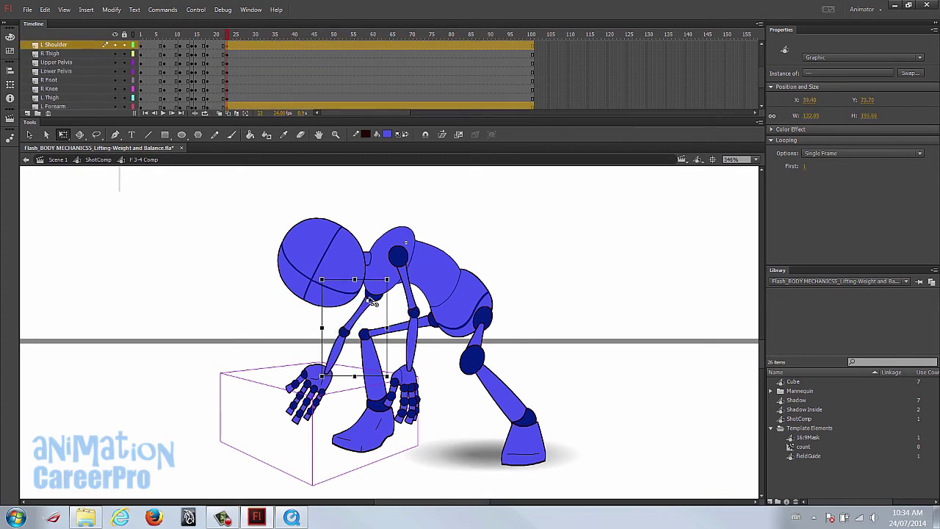
{"action": "left_click_drag", "start_coordinate": [390, 378], "coordinate": [392, 377]}
{"action": "left_click", "coordinate": [336, 352]}
{"action": "left_click_drag", "start_coordinate": [334, 372], "coordinate": [333, 375]}
{"action": "left_click_drag", "start_coordinate": [226, 36], "coordinate": [226, 38]}
Rotate the right arm slightly backward about its shoulder and angle the forearm forward to meet the hand.
{"action": "left_click", "coordinate": [417, 314]}
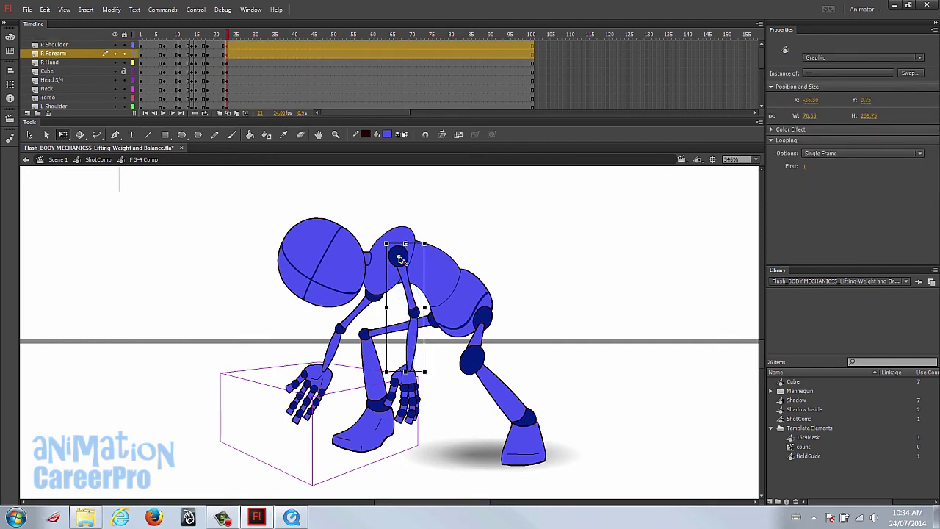
{"action": "left_click", "coordinate": [419, 338]}
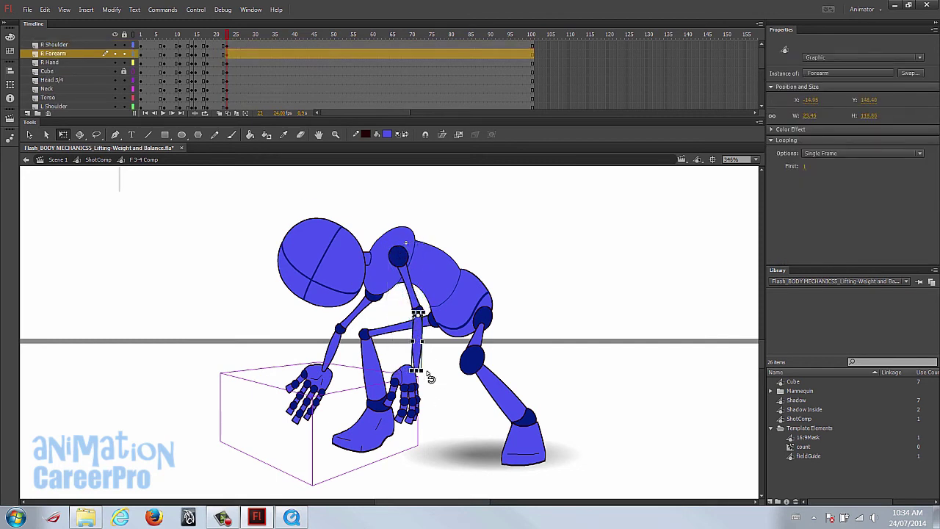
{"action": "left_click_drag", "start_coordinate": [422, 368], "coordinate": [408, 363]}
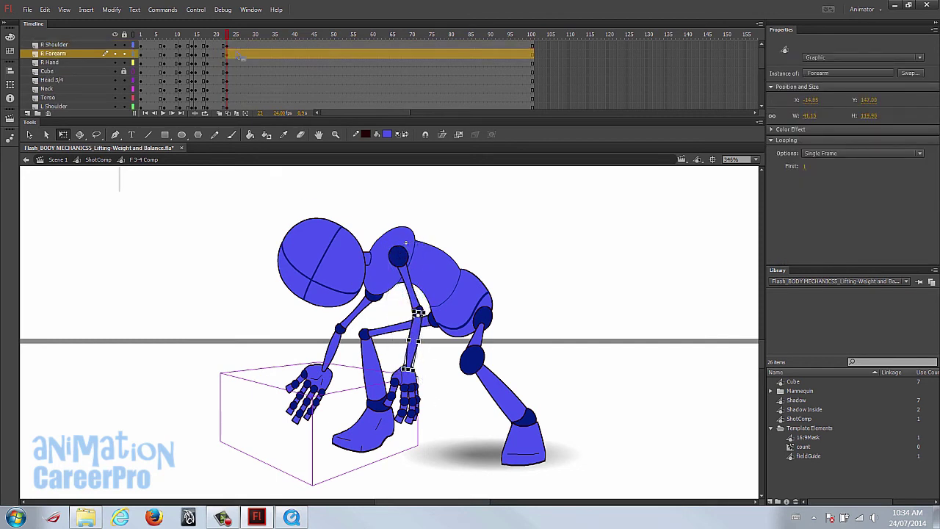
{"action": "left_click_drag", "start_coordinate": [229, 34], "coordinate": [231, 63]}
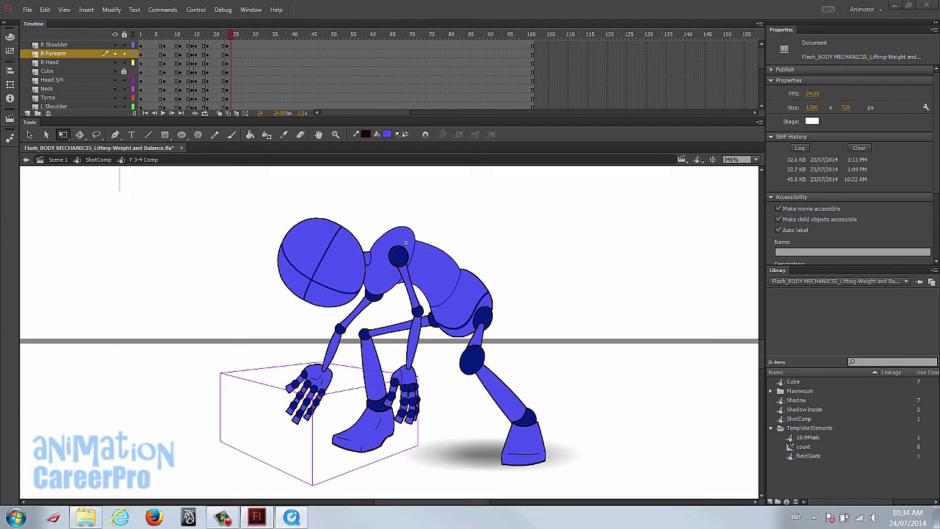
Check the pose change around frame 23 and insert keyframes at frame 25 on all layers.
{"action": "left_click", "coordinate": [228, 37]}
{"action": "left_click", "coordinate": [225, 36]}
{"action": "left_click", "coordinate": [226, 37]}
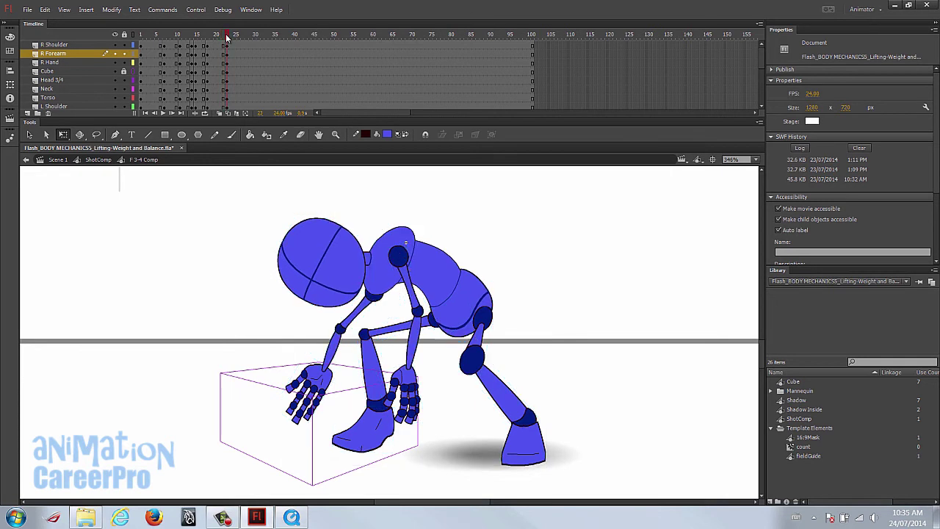
{"action": "mouse_move", "coordinate": [227, 36]}
{"action": "left_mouse_down"}
{"action": "mouse_move", "coordinate": [239, 36]}
{"action": "mouse_move", "coordinate": [236, 49]}
{"action": "left_mouse_up"}
{"action": "left_click", "coordinate": [237, 49]}
{"action": "scroll", "coordinate": [238, 64], "scroll_direction": "down", "scroll_amount": 3}
{"action": "left_click", "coordinate": [235, 89], "text": "shift"}
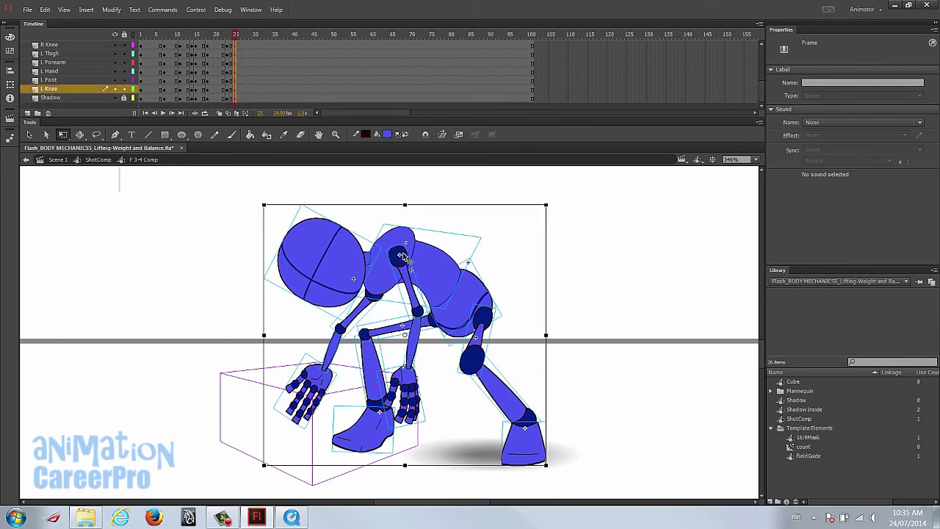
On frame 25, select the head, neck, torso, pelvis and both arms and rotate them upward from the hips.
{"action": "left_click_drag", "start_coordinate": [226, 33], "coordinate": [235, 35]}
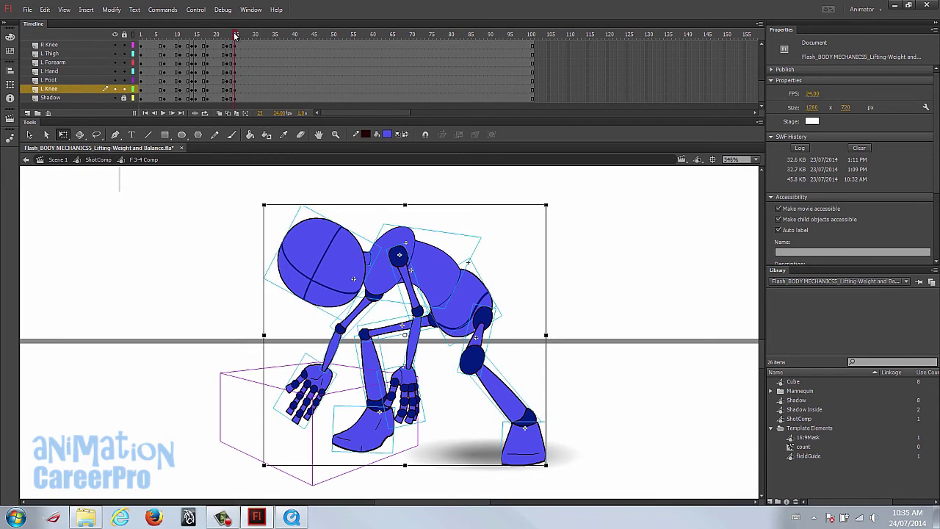
{"action": "left_click_drag", "start_coordinate": [483, 265], "coordinate": [482, 269]}
{"action": "key", "text": "v"}
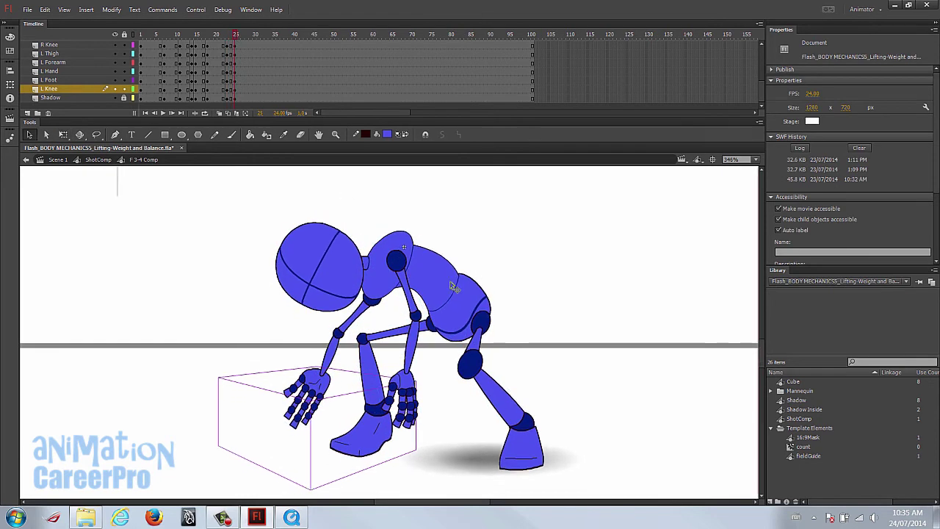
{"action": "left_click", "coordinate": [324, 257]}
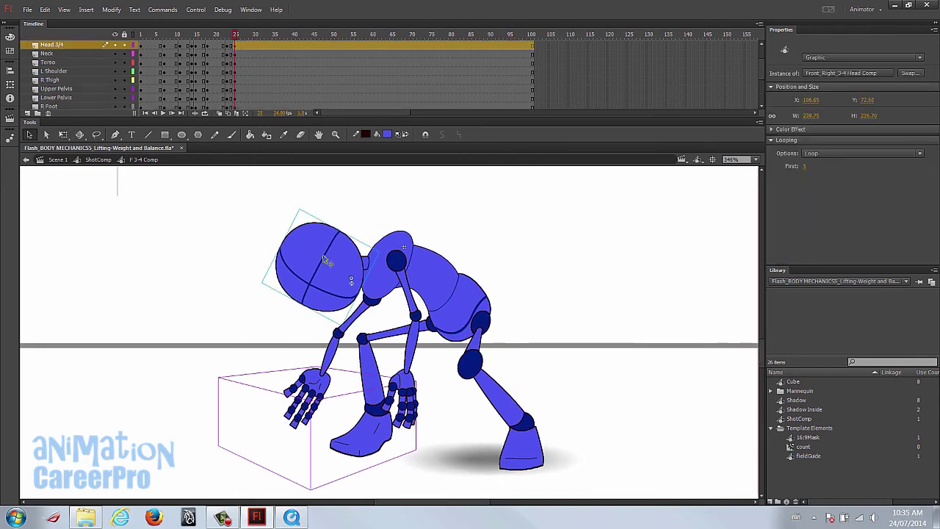
{"action": "left_click", "coordinate": [370, 263]}
{"action": "key", "text": "q"}
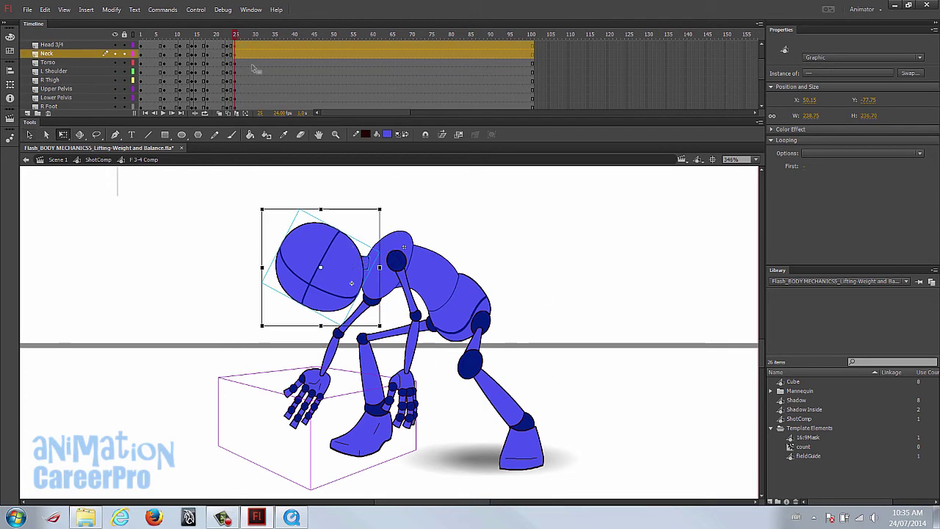
{"action": "left_click_drag", "start_coordinate": [452, 221], "coordinate": [465, 233]}
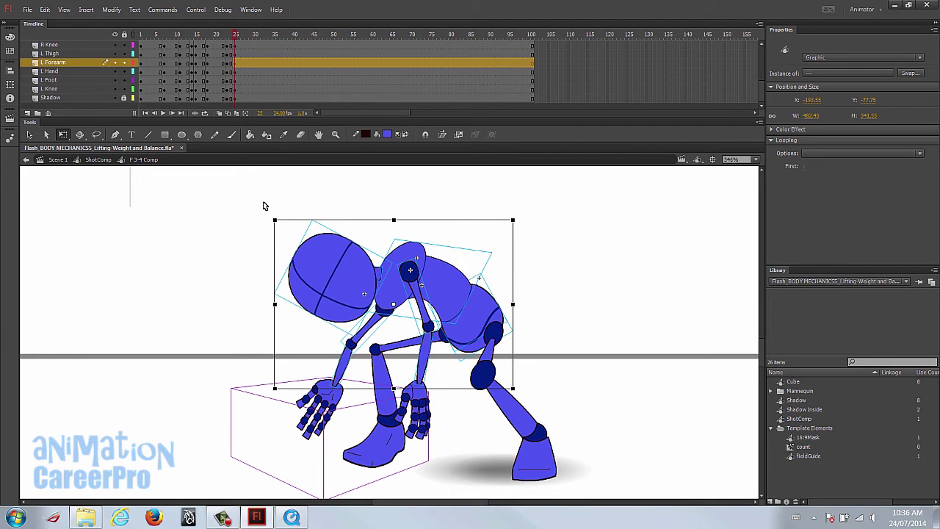
{"action": "left_click_drag", "start_coordinate": [273, 218], "coordinate": [311, 178]}
{"action": "left_click", "coordinate": [532, 376]}
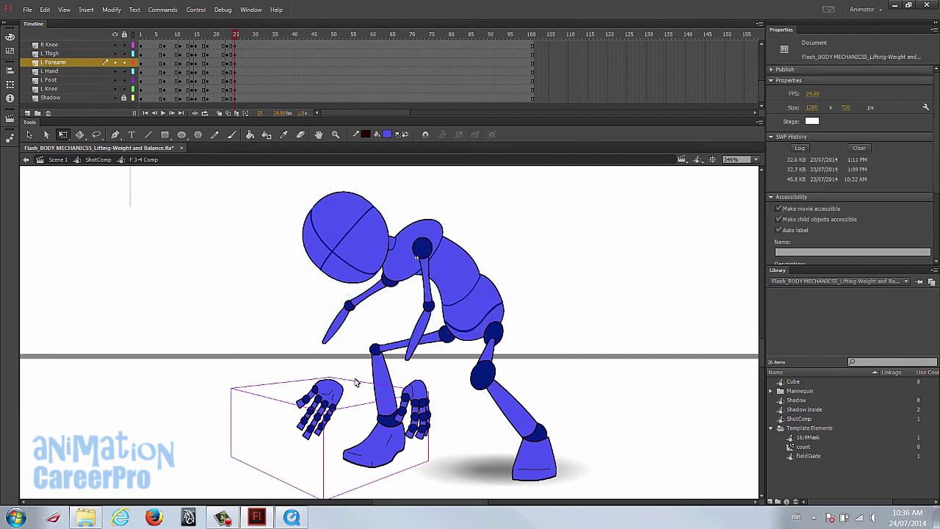
Rotate both hands so the fingers hang more vertically, and swing the right upper arm and forearm to meet the right hand.
{"action": "left_click", "coordinate": [336, 390]}
{"action": "left_click_drag", "start_coordinate": [342, 390], "coordinate": [335, 375]}
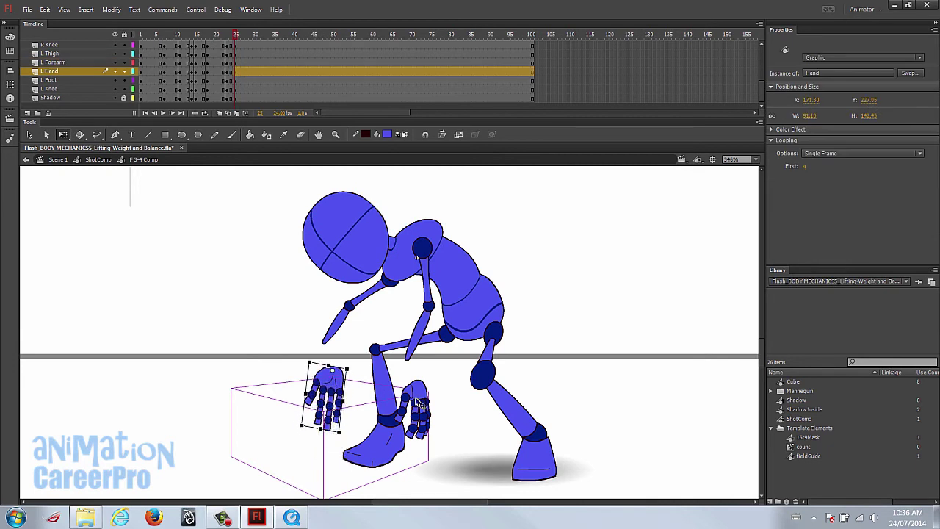
{"action": "left_click", "coordinate": [416, 395]}
{"action": "left_click", "coordinate": [425, 356]}
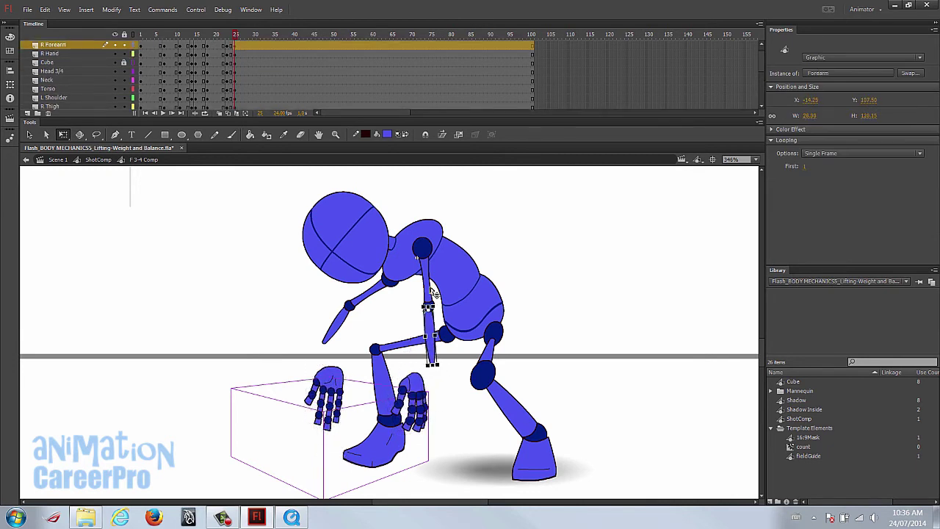
{"action": "left_click_drag", "start_coordinate": [436, 375], "coordinate": [419, 375]}
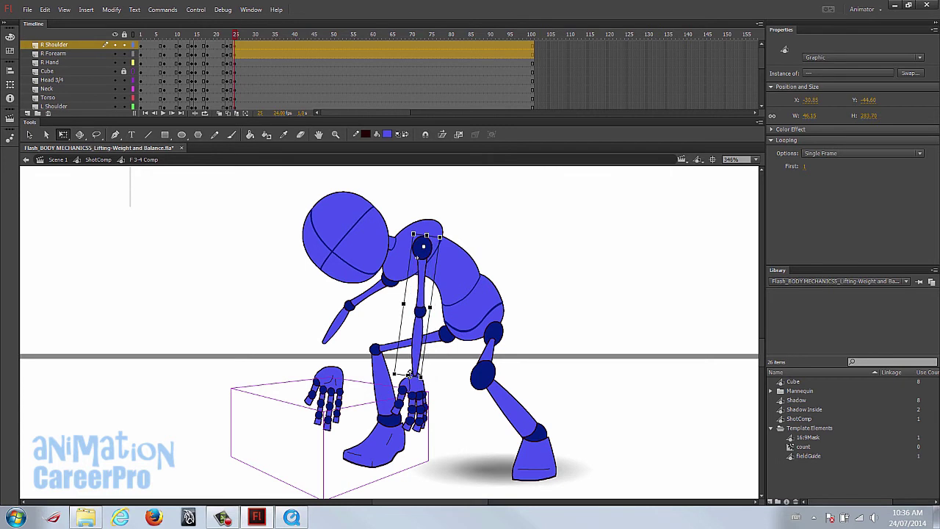
Rotate the left upper arm about its shoulder and the left forearm about its elbow to meet the left hand.
{"action": "left_click", "coordinate": [332, 332]}
{"action": "left_click_drag", "start_coordinate": [328, 348], "coordinate": [309, 338]}
{"action": "left_click", "coordinate": [367, 292], "text": "shift"}
{"action": "left_click_drag", "start_coordinate": [356, 299], "coordinate": [392, 278]}
{"action": "left_click_drag", "start_coordinate": [308, 340], "coordinate": [335, 370]}
{"action": "left_click", "coordinate": [355, 351]}
{"action": "left_click", "coordinate": [351, 347]}
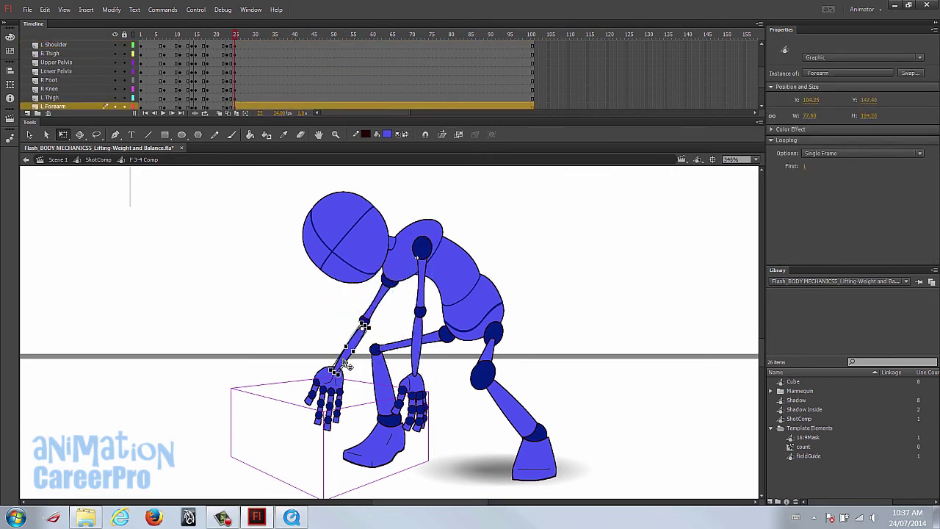
{"action": "left_click", "coordinate": [372, 309]}
{"action": "left_click", "coordinate": [334, 316]}
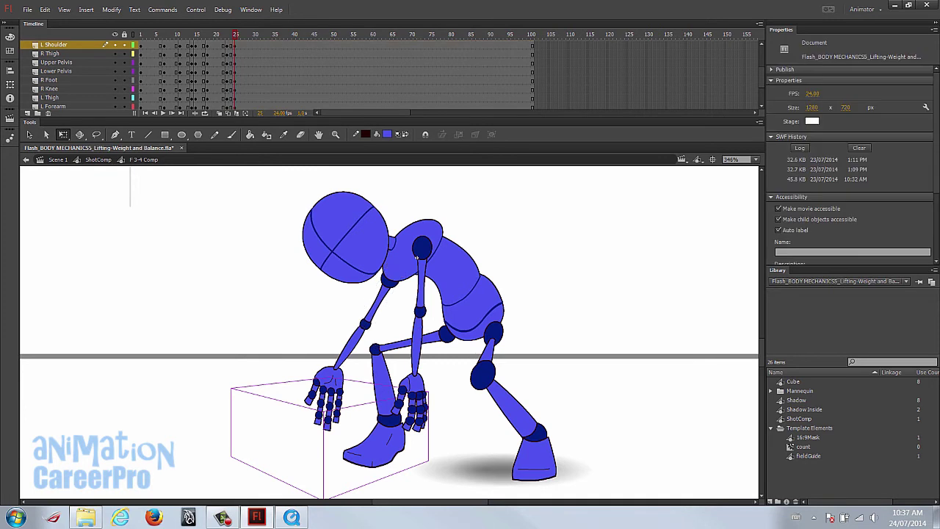
Rotate the head so the face lifts, and shift it slightly forward to sit on the neck.
{"action": "left_click", "coordinate": [348, 234]}
{"action": "left_click_drag", "start_coordinate": [270, 239], "coordinate": [283, 195]}
{"action": "left_click_drag", "start_coordinate": [363, 232], "coordinate": [353, 231]}
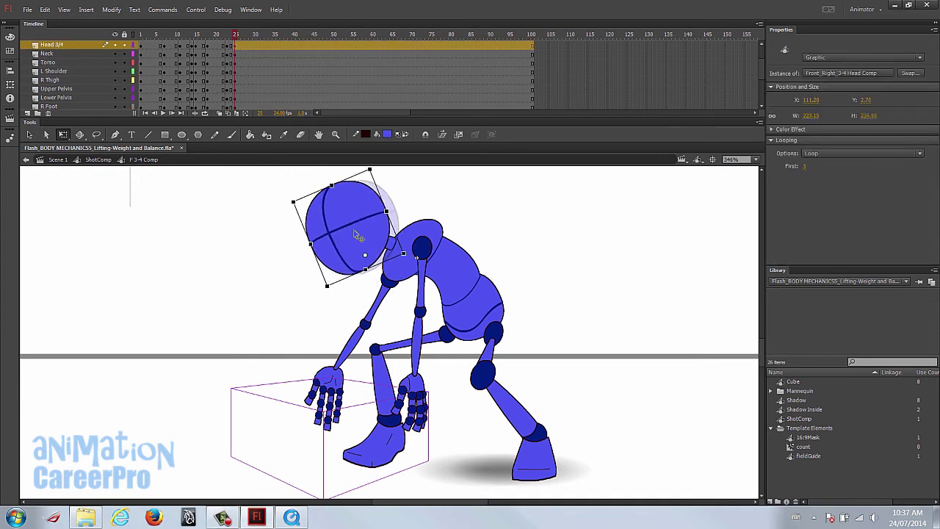
{"action": "left_click_drag", "start_coordinate": [293, 200], "coordinate": [300, 191]}
{"action": "left_click_drag", "start_coordinate": [356, 232], "coordinate": [351, 232]}
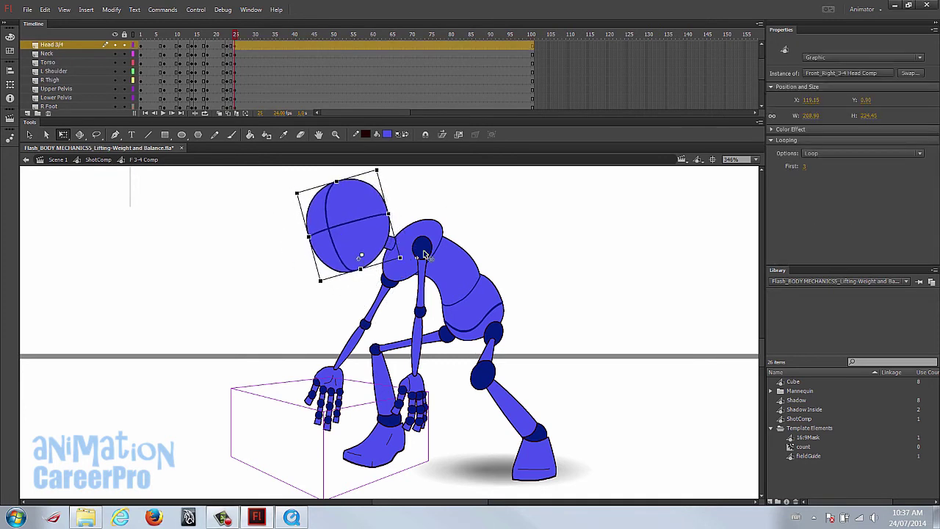
Nudge the whole right arm slightly back on the shoulder and fine-tune the right hand's rotation on frame 25.
{"action": "left_click", "coordinate": [423, 254]}
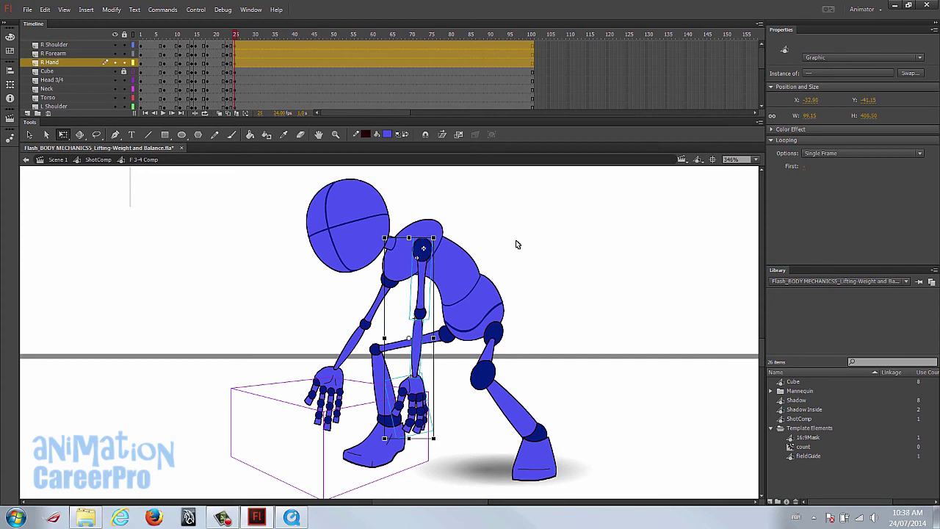
{"action": "key", "text": "Right"}
{"action": "left_click_drag", "start_coordinate": [235, 37], "coordinate": [236, 38]}
{"action": "left_click", "coordinate": [422, 408]}
{"action": "left_click_drag", "start_coordinate": [445, 433], "coordinate": [441, 436]}
Select both thighs and nudge them up to fit the raised pelvis.
{"action": "left_click", "coordinate": [492, 348]}
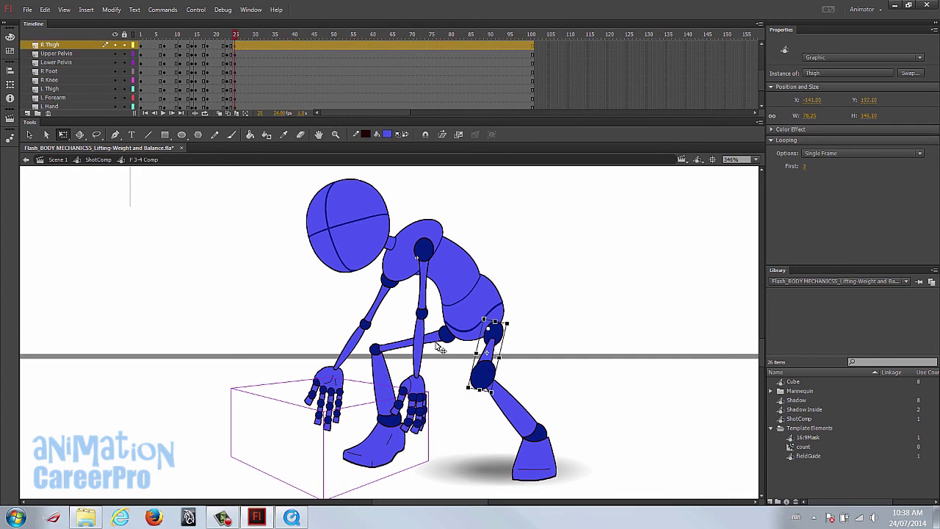
{"action": "left_click", "coordinate": [435, 339], "text": "shift"}
{"action": "key", "text": "Up"}
{"action": "key", "text": "Up"}
{"action": "key", "text": "Up"}
{"action": "left_click_drag", "start_coordinate": [236, 37], "coordinate": [235, 43]}
{"action": "left_click", "coordinate": [445, 336]}
{"action": "left_click", "coordinate": [493, 340], "text": "shift"}
{"action": "key", "text": "Up"}
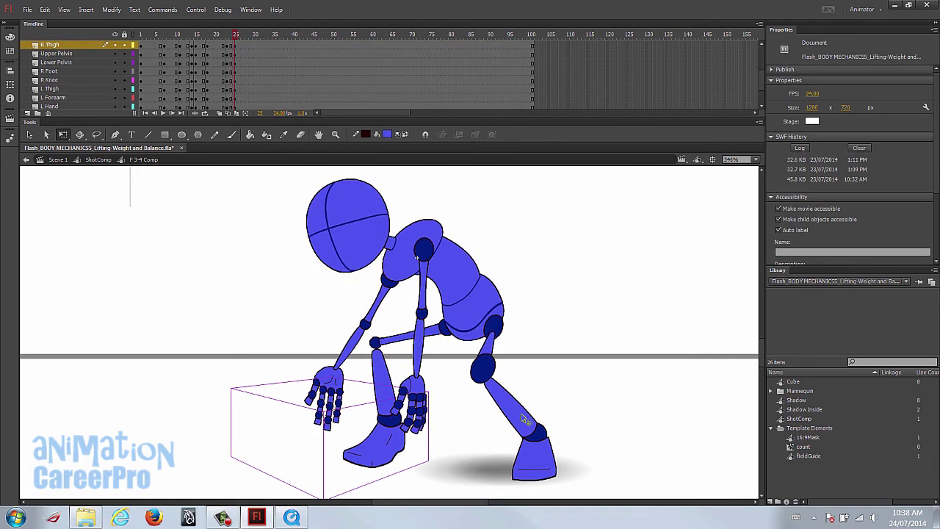
Rotate the thighs and shins of both legs to reconnect the knees with the planted feet.
{"action": "left_click", "coordinate": [486, 373]}
{"action": "left_click", "coordinate": [511, 407]}
{"action": "left_click_drag", "start_coordinate": [497, 384], "coordinate": [515, 402]}
{"action": "left_click_drag", "start_coordinate": [563, 429], "coordinate": [559, 438]}
{"action": "left_click", "coordinate": [408, 336]}
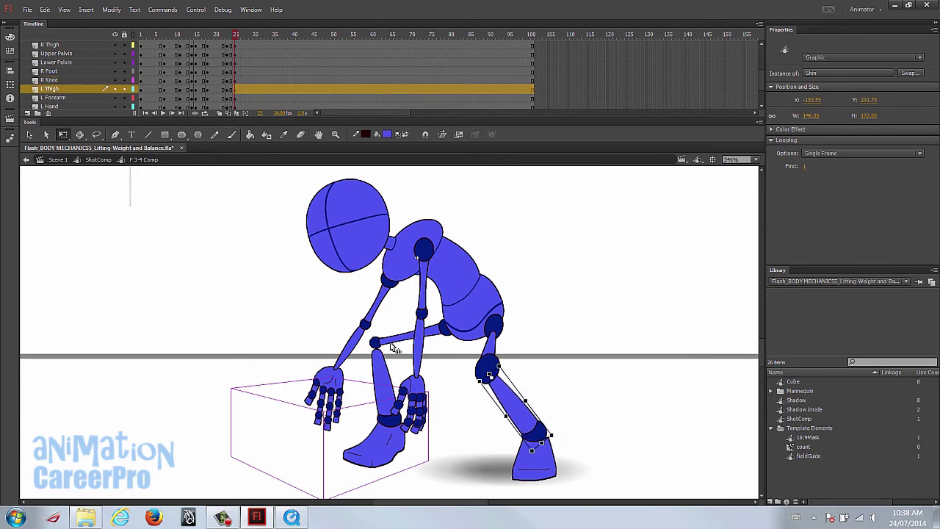
{"action": "left_click", "coordinate": [390, 387]}
{"action": "left_click_drag", "start_coordinate": [416, 429], "coordinate": [413, 431]}
Insert keyframes at frame 33 on all layers and select the entire character.
{"action": "left_click_drag", "start_coordinate": [237, 36], "coordinate": [267, 51]}
{"action": "scroll", "coordinate": [275, 75], "scroll_direction": "up", "scroll_amount": 5}
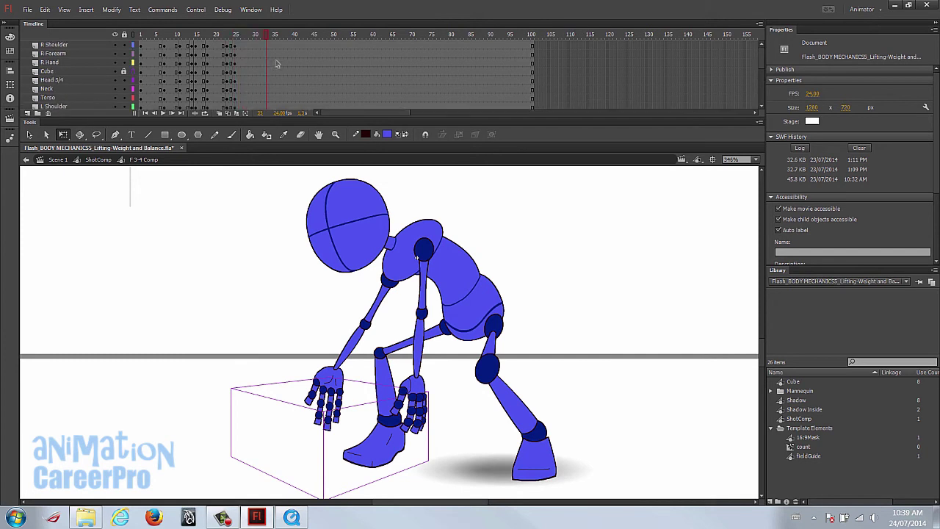
{"action": "left_click", "coordinate": [266, 45]}
{"action": "scroll", "coordinate": [270, 66], "scroll_direction": "down", "scroll_amount": 3}
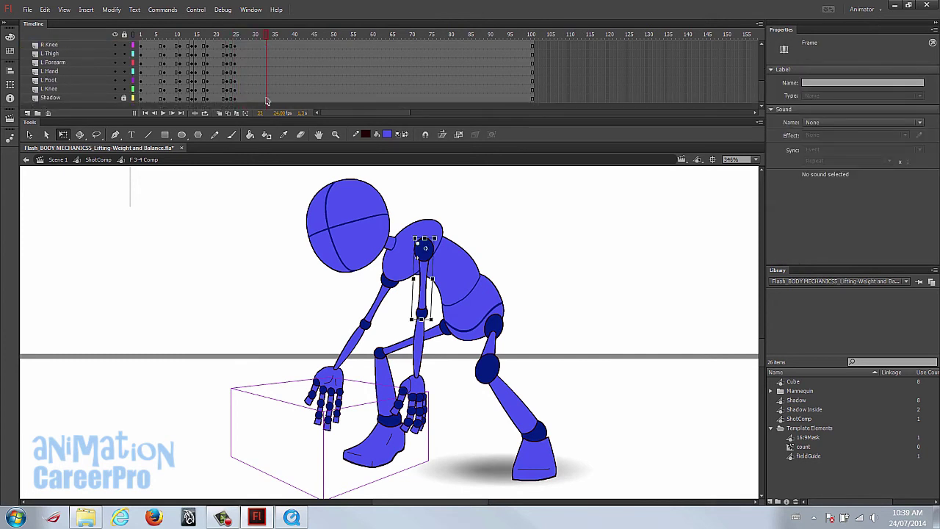
{"action": "key", "text": "ctrl+a"}
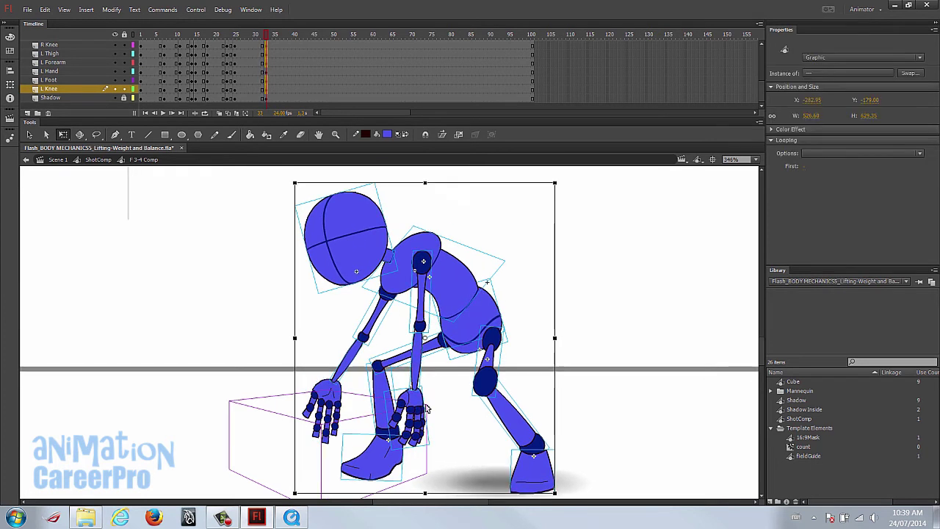
Leaving out the hands, set the pivot between the feet and scale the body slightly taller and narrower on frame 33.
{"action": "left_click", "coordinate": [415, 410], "text": "shift"}
{"action": "left_click_drag", "start_coordinate": [425, 338], "coordinate": [411, 462]}
{"action": "key", "text": "ctrl+a"}
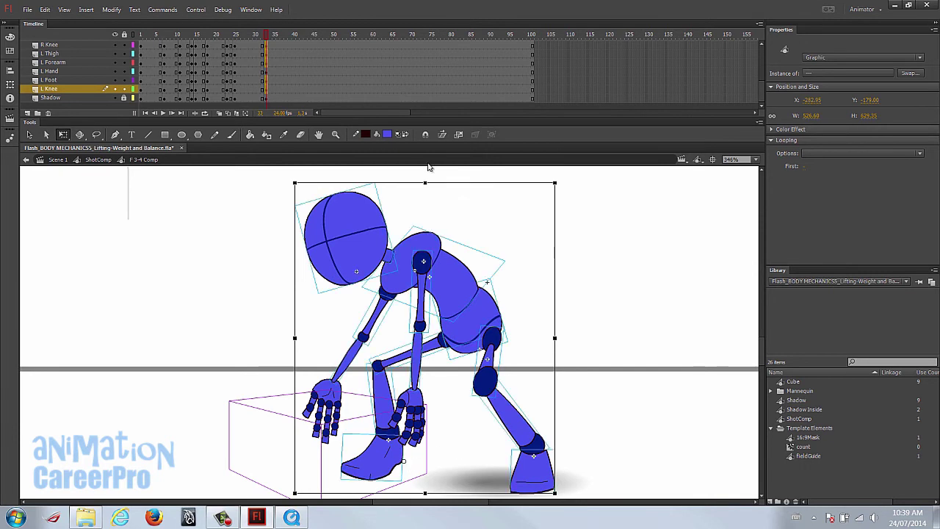
{"action": "left_click_drag", "start_coordinate": [425, 181], "coordinate": [425, 178]}
{"action": "left_click_drag", "start_coordinate": [297, 336], "coordinate": [299, 336]}
Nudge the right foot back to its planted spot and rotate the right thigh and shin to meet it.
{"action": "left_click_drag", "start_coordinate": [266, 38], "coordinate": [267, 48]}
{"action": "left_click", "coordinate": [535, 471]}
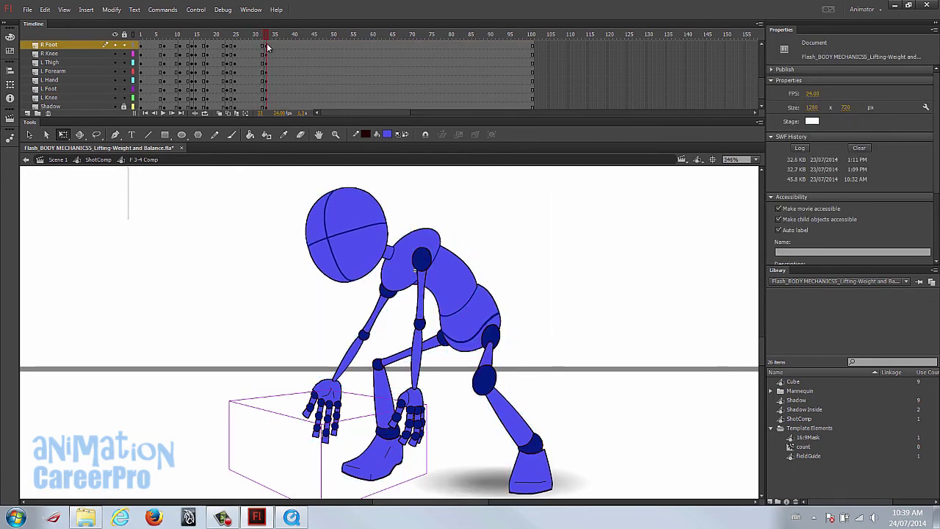
{"action": "left_click", "coordinate": [557, 480]}
{"action": "left_click_drag", "start_coordinate": [267, 45], "coordinate": [266, 52]}
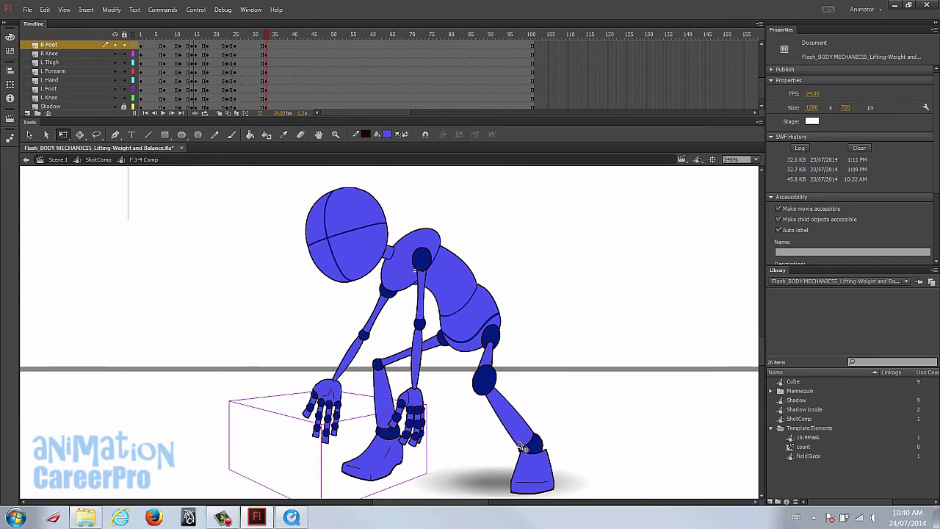
{"action": "left_click", "coordinate": [522, 446]}
{"action": "left_click", "coordinate": [491, 367], "text": "shift"}
{"action": "left_click_drag", "start_coordinate": [511, 395], "coordinate": [492, 335]}
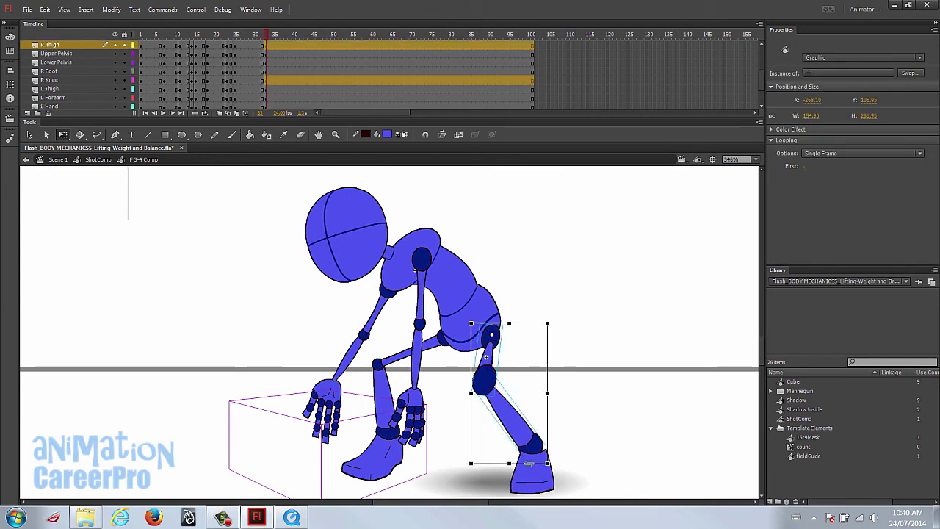
{"action": "left_click_drag", "start_coordinate": [528, 463], "coordinate": [531, 464]}
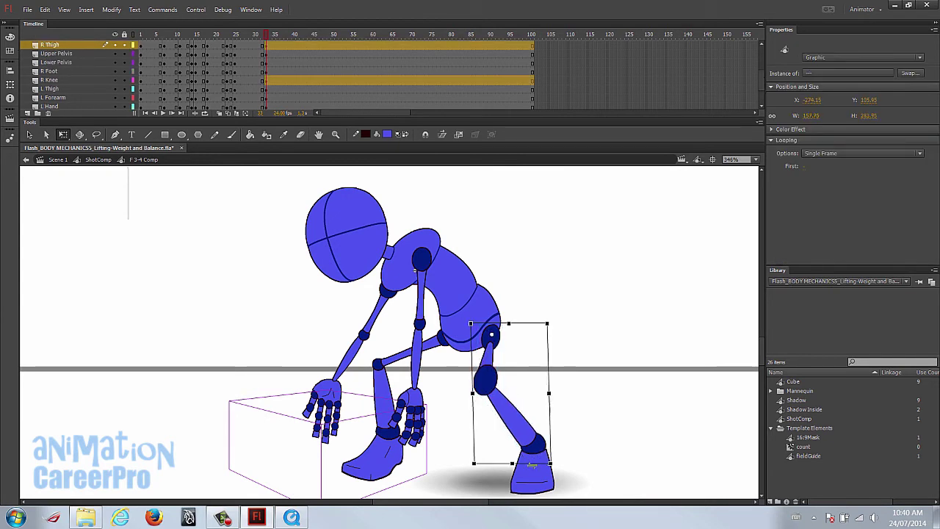
{"action": "left_click", "coordinate": [265, 46]}
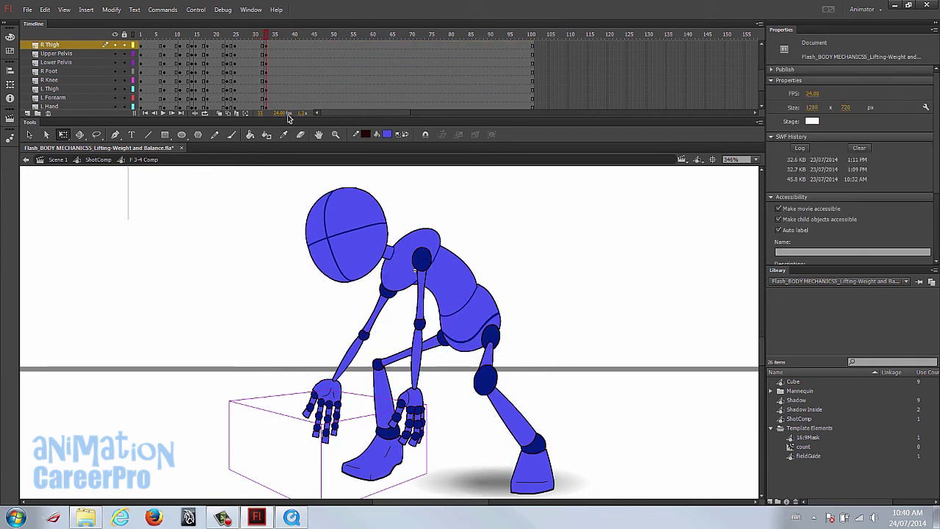
Rotate the right arm and the left upper arm and forearm slightly to meet the hands, and scrub the pose change.
{"action": "left_click", "coordinate": [422, 375]}
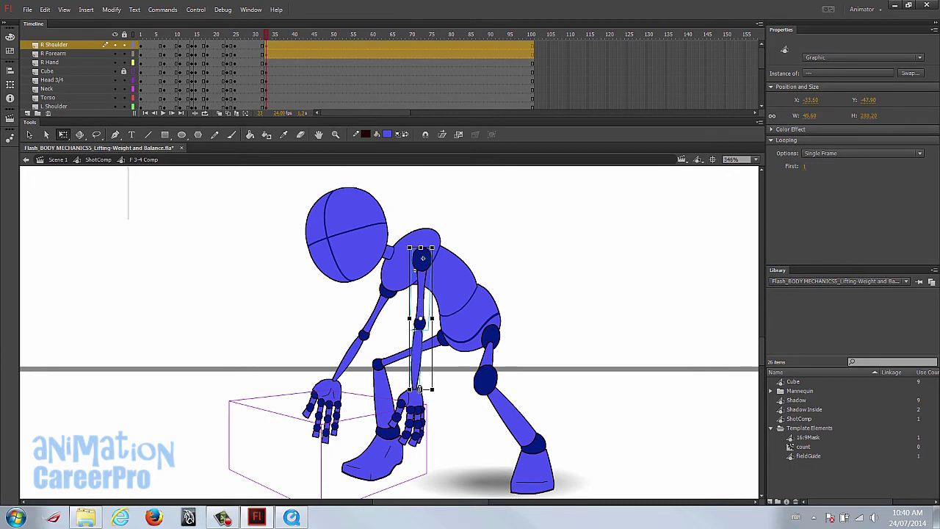
{"action": "left_click", "coordinate": [373, 332]}
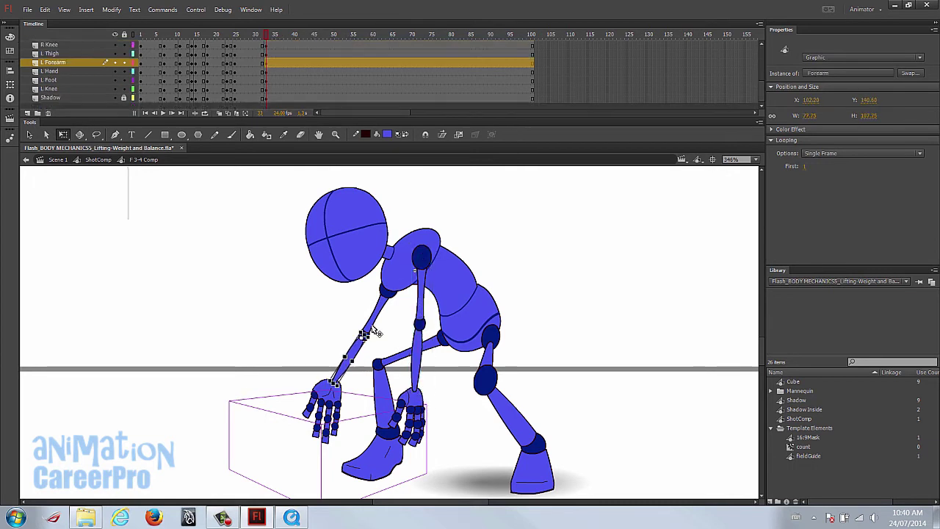
{"action": "left_click_drag", "start_coordinate": [362, 339], "coordinate": [360, 341]}
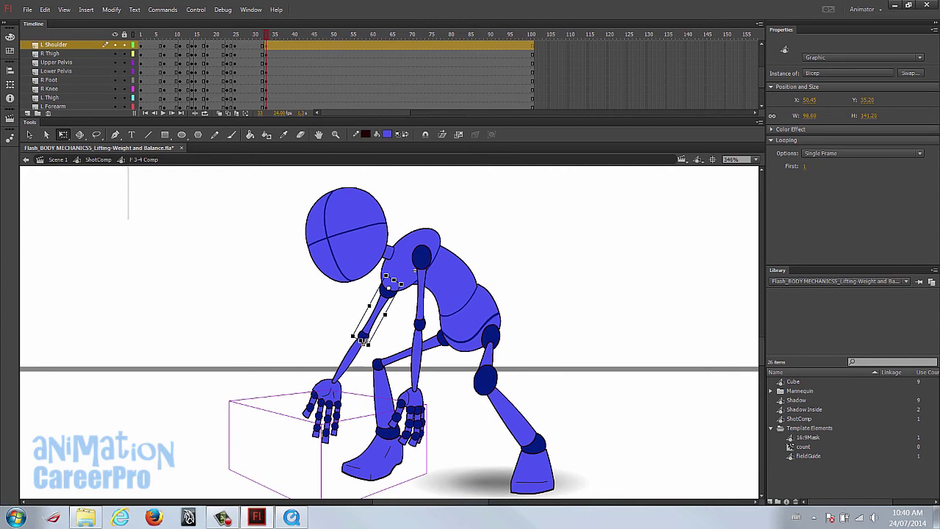
{"action": "left_click_drag", "start_coordinate": [265, 33], "coordinate": [286, 40]}
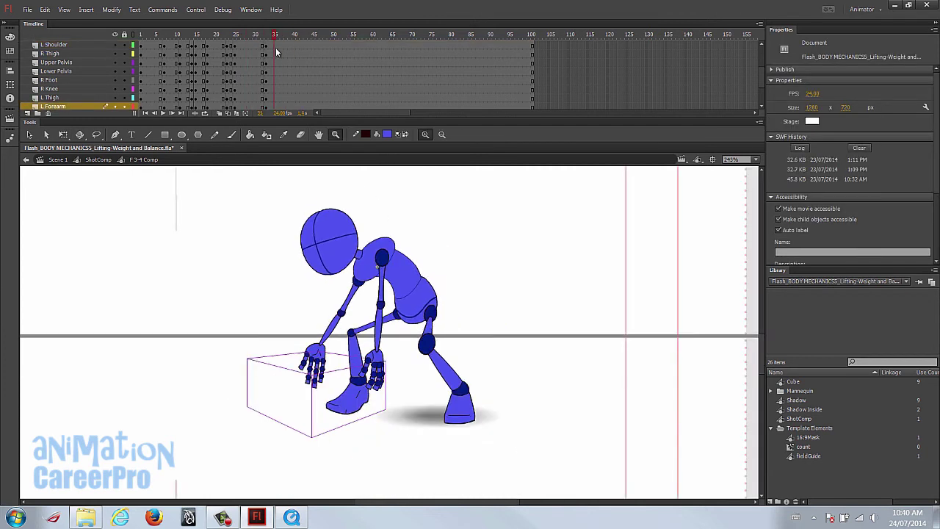
{"action": "mouse_move", "coordinate": [275, 47]}
{"action": "left_mouse_down"}
{"action": "mouse_move", "coordinate": [251, 55]}
{"action": "mouse_move", "coordinate": [235, 35]}
{"action": "mouse_move", "coordinate": [264, 42]}
{"action": "left_mouse_up"}
Rotate the head slightly upward on frame 33.
{"action": "left_click", "coordinate": [266, 56]}
{"action": "left_click", "coordinate": [318, 243]}
{"action": "key", "text": "q"}
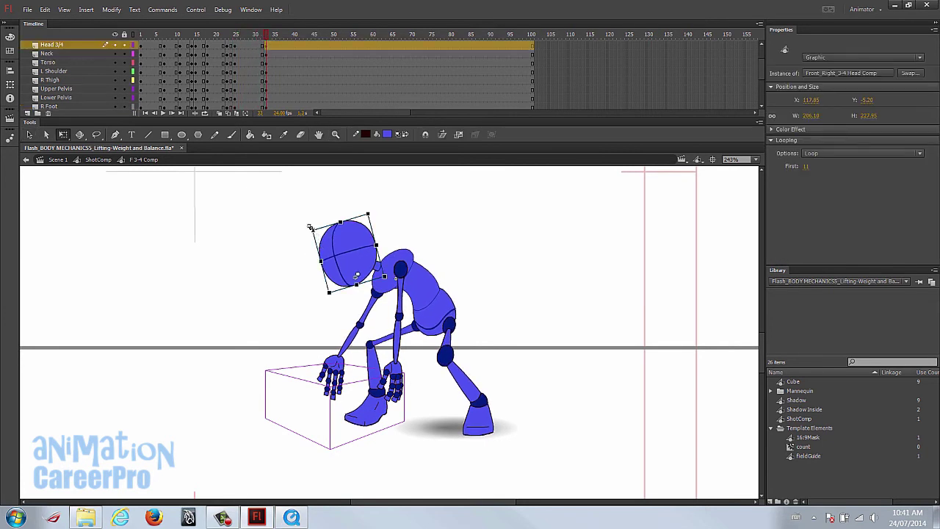
{"action": "key", "text": "ctrl+z"}
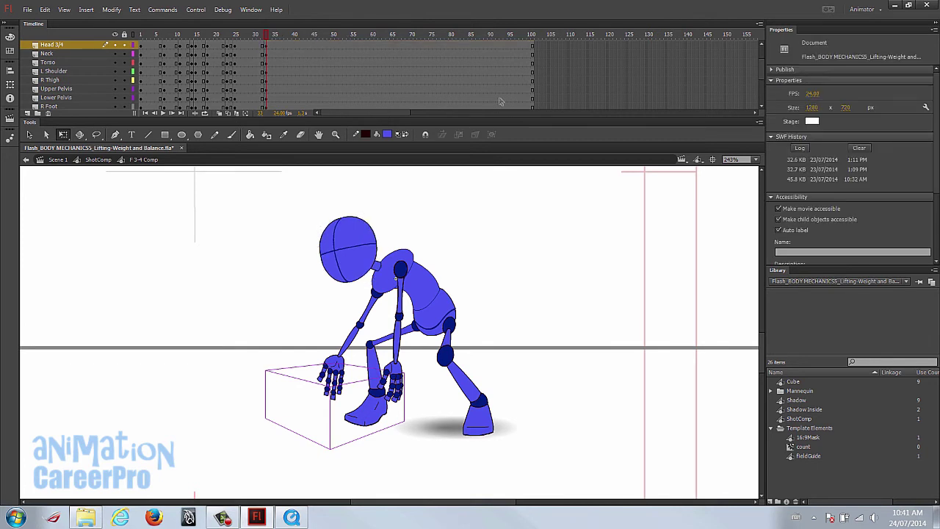
Scrub through the frames to review the timing and pose changes leading up to frame 33.
{"action": "mouse_move", "coordinate": [253, 37]}
{"action": "left_mouse_down"}
{"action": "mouse_move", "coordinate": [279, 40]}
{"action": "mouse_move", "coordinate": [252, 42]}
{"action": "mouse_move", "coordinate": [276, 49]}
{"action": "mouse_move", "coordinate": [246, 55]}
{"action": "mouse_move", "coordinate": [274, 55]}
{"action": "mouse_move", "coordinate": [257, 55]}
{"action": "left_mouse_up"}
{"action": "key", "text": "period"}
{"action": "key", "text": "comma"}
{"action": "left_click", "coordinate": [155, 66]}
{"action": "left_click_drag", "start_coordinate": [156, 67], "coordinate": [161, 67]}
{"action": "key", "text": "space"}
{"action": "left_click_drag", "start_coordinate": [281, 220], "coordinate": [309, 260]}
Insert keyframes at frame 35 on all layers from R Shoulder down to L Knee.
{"action": "left_click_drag", "start_coordinate": [154, 31], "coordinate": [275, 41]}
{"action": "scroll", "coordinate": [278, 73], "scroll_direction": "up", "scroll_amount": 2}
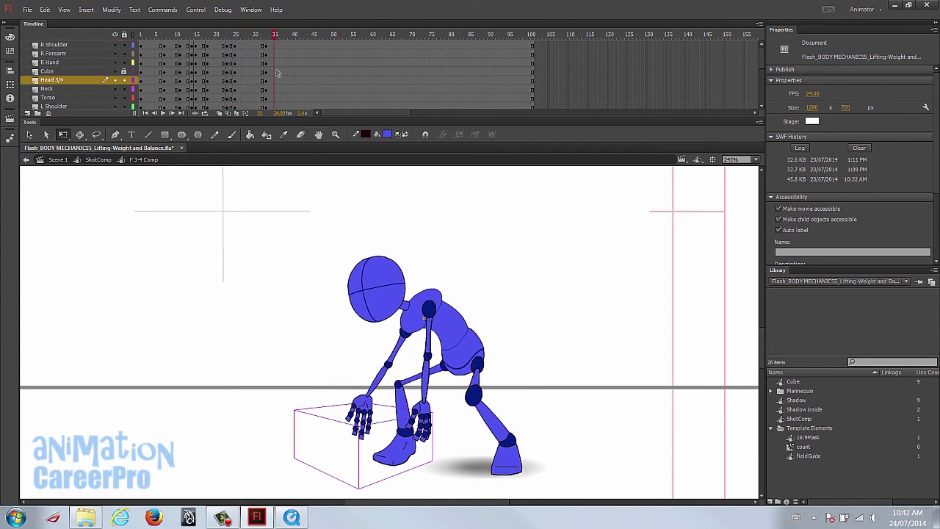
{"action": "left_click", "coordinate": [277, 47]}
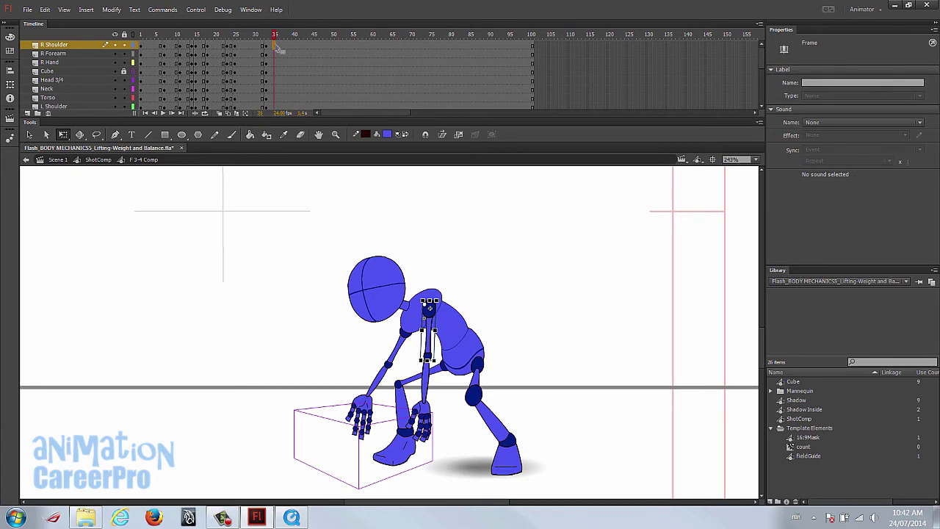
{"action": "scroll", "coordinate": [279, 69], "scroll_direction": "down", "scroll_amount": 3}
{"action": "left_click", "coordinate": [274, 88], "text": "shift"}
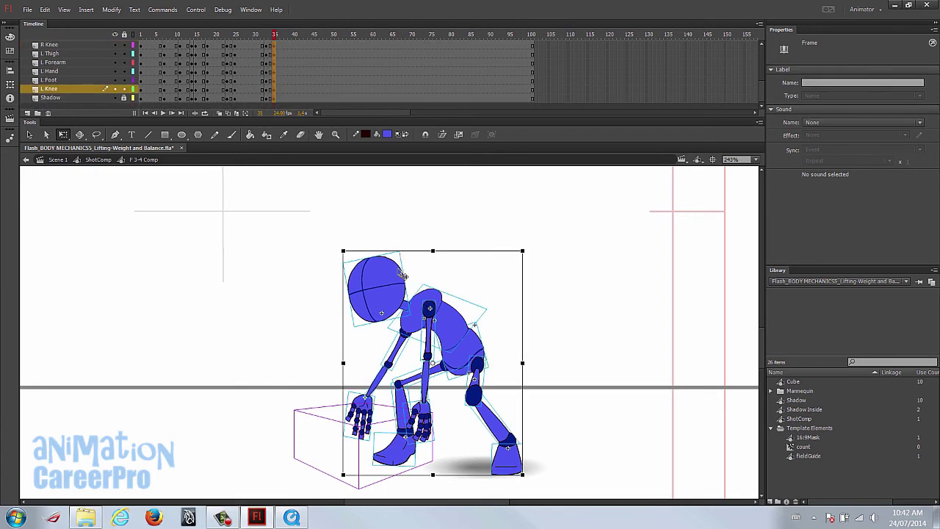
Copy the pose on frame 18 from all layers, R Shoulder down to L Knee.
{"action": "left_click_drag", "start_coordinate": [161, 35], "coordinate": [207, 52]}
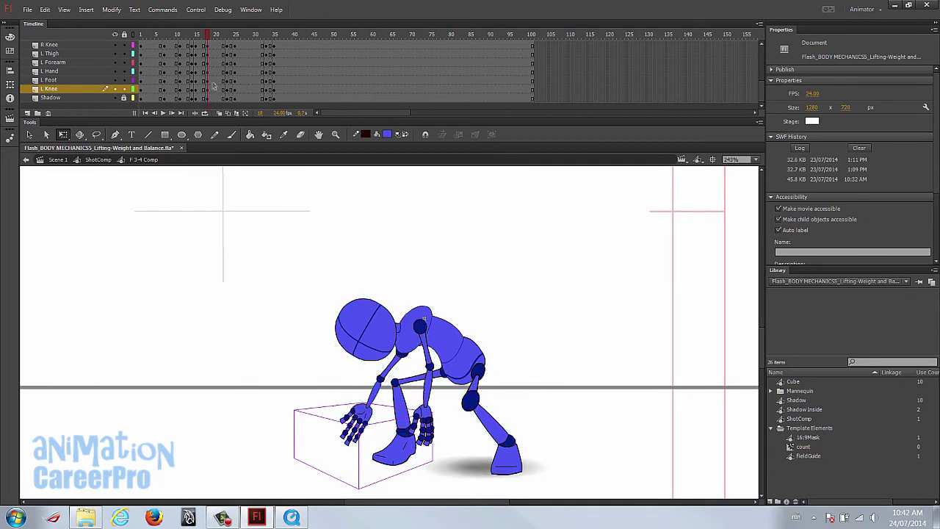
{"action": "left_click", "coordinate": [209, 44]}
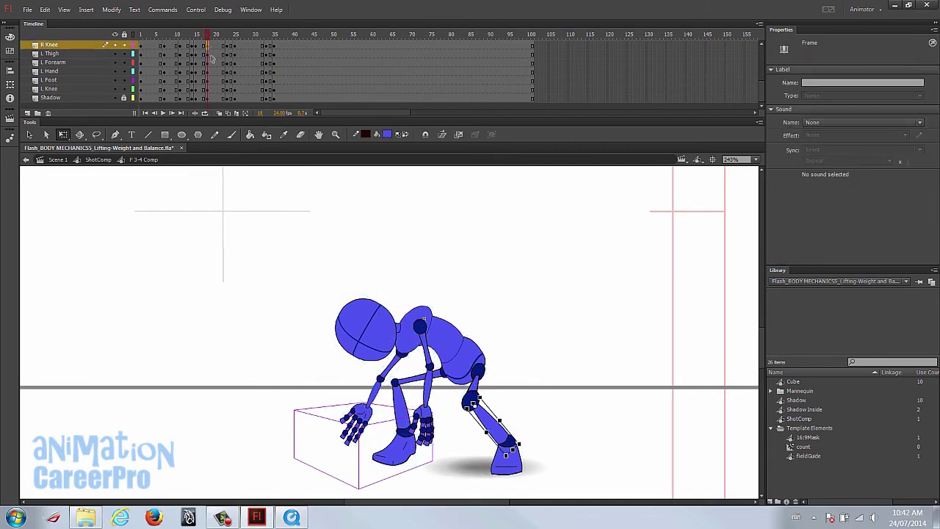
{"action": "scroll", "coordinate": [211, 65], "scroll_direction": "up", "scroll_amount": 3}
{"action": "left_click_drag", "start_coordinate": [210, 47], "coordinate": [206, 103]}
{"action": "right_click", "coordinate": [209, 94]}
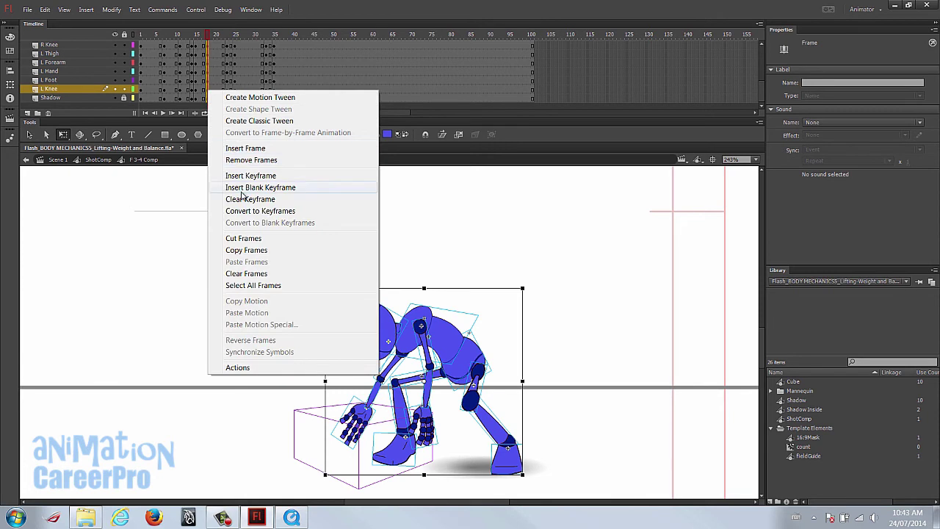
{"action": "left_click", "coordinate": [268, 249]}
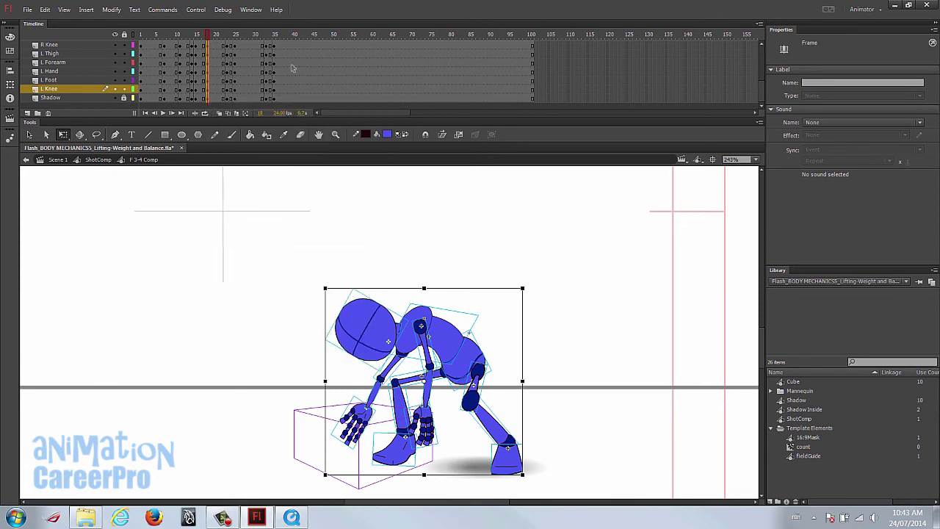
Paste the copied frame 18 pose onto frame 35 on all layers from R Shoulder down to L Knee.
{"action": "left_click", "coordinate": [274, 36]}
{"action": "scroll", "coordinate": [273, 82], "scroll_direction": "up", "scroll_amount": 3}
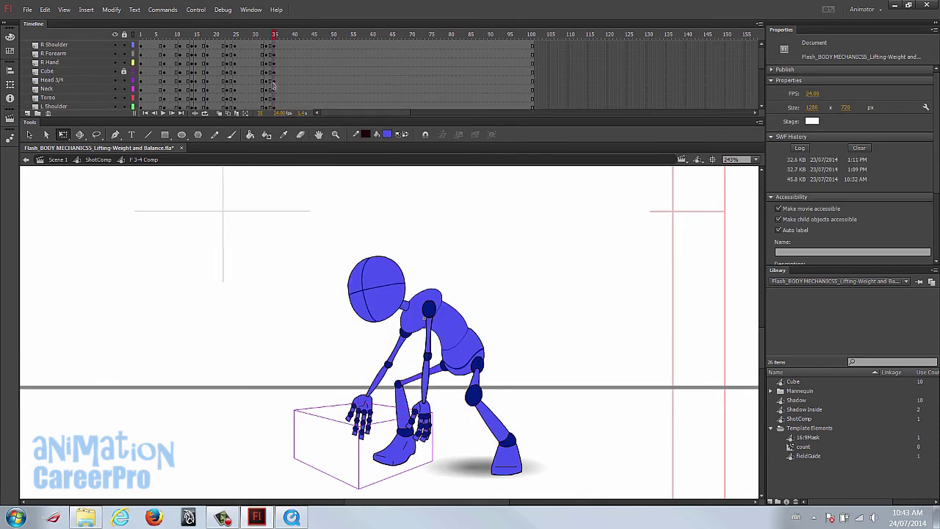
{"action": "left_click", "coordinate": [276, 55]}
{"action": "scroll", "coordinate": [274, 63], "scroll_direction": "down", "scroll_amount": 3}
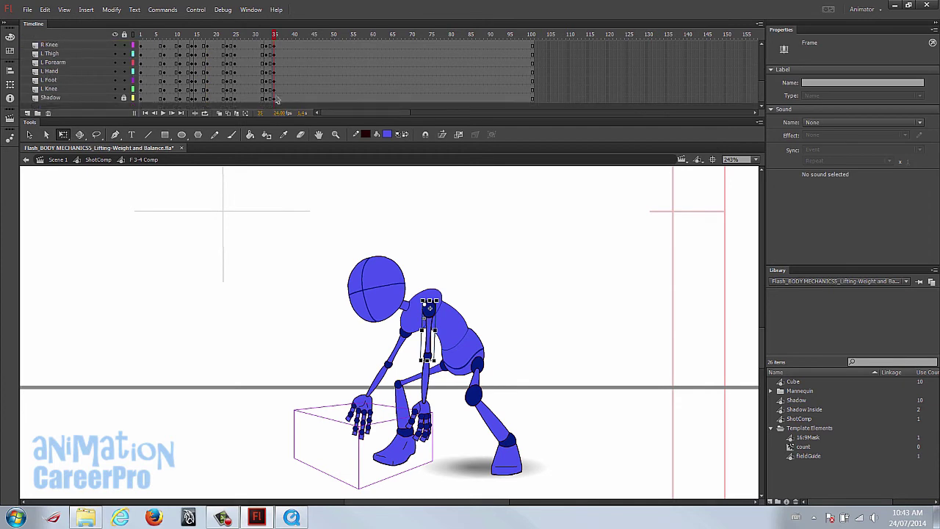
{"action": "left_click_drag", "start_coordinate": [276, 99], "coordinate": [274, 46]}
{"action": "right_click", "coordinate": [274, 46]}
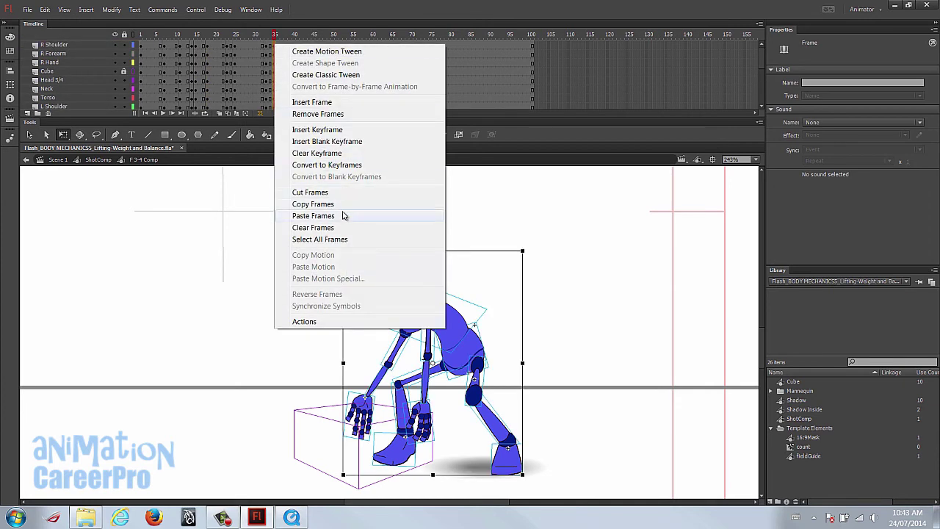
{"action": "left_click", "coordinate": [343, 215]}
Clear the keyframes on frames 36 and 37 across the mannequin layers, and scrub the change into frame 35.
{"action": "left_click", "coordinate": [279, 48]}
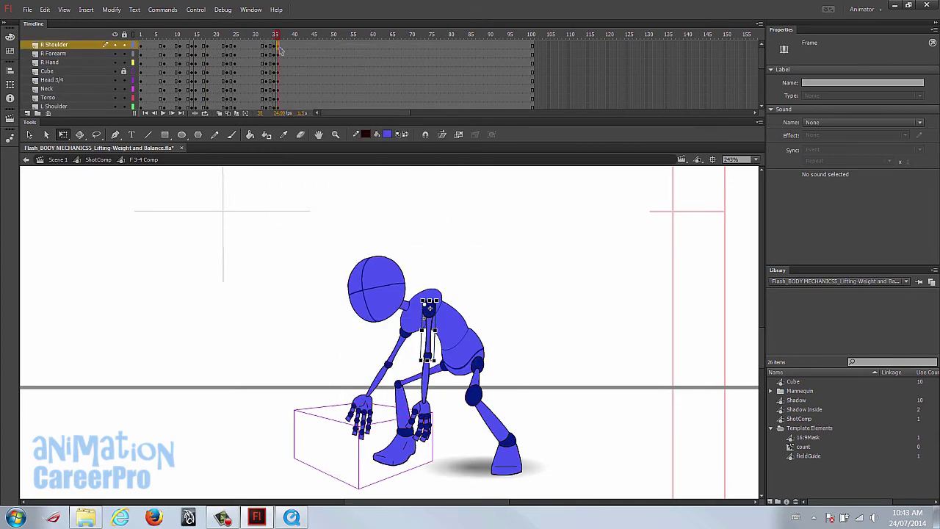
{"action": "left_click_drag", "start_coordinate": [279, 48], "coordinate": [279, 91]}
{"action": "right_click", "coordinate": [279, 93]}
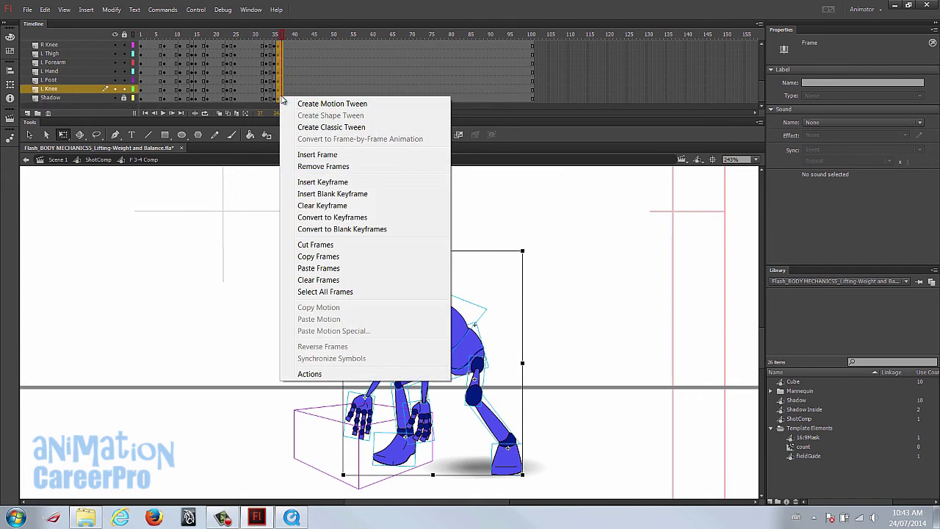
{"action": "left_click", "coordinate": [345, 207]}
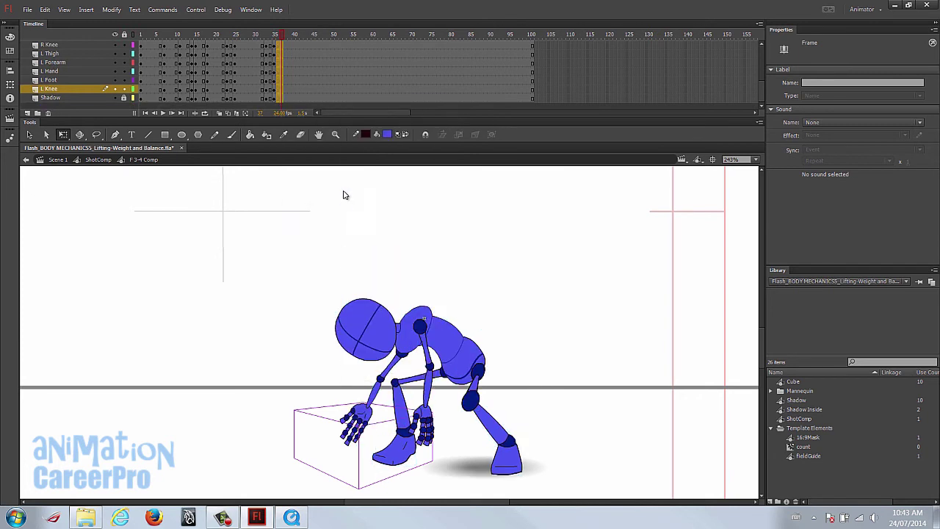
{"action": "left_click", "coordinate": [269, 35]}
{"action": "mouse_move", "coordinate": [277, 38]}
{"action": "left_mouse_down"}
{"action": "mouse_move", "coordinate": [250, 42]}
{"action": "mouse_move", "coordinate": [272, 42]}
{"action": "left_mouse_up"}
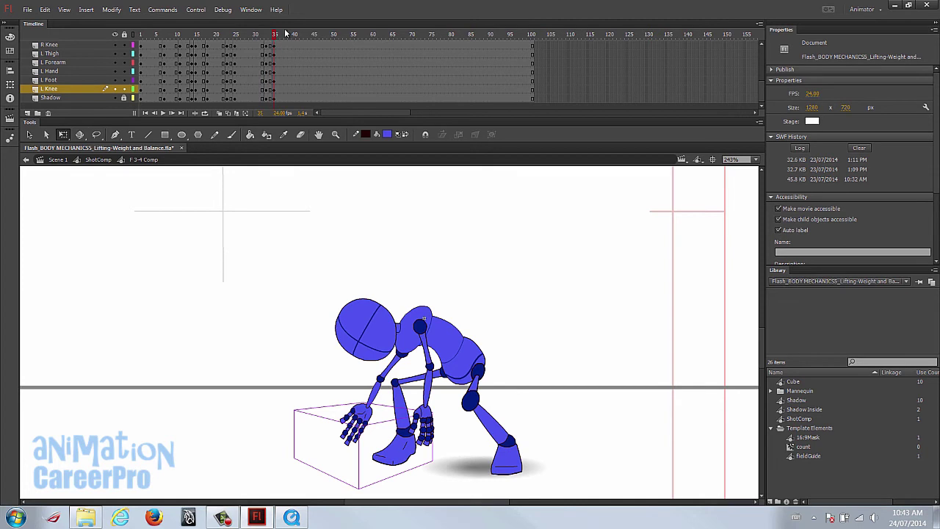
Tilt the head slightly downward on frame 35, adjust its position, and scrub the animation up to that frame.
{"action": "left_click", "coordinate": [377, 328]}
{"action": "left_click_drag", "start_coordinate": [412, 316], "coordinate": [407, 312]}
{"action": "left_click_drag", "start_coordinate": [361, 343], "coordinate": [361, 341]}
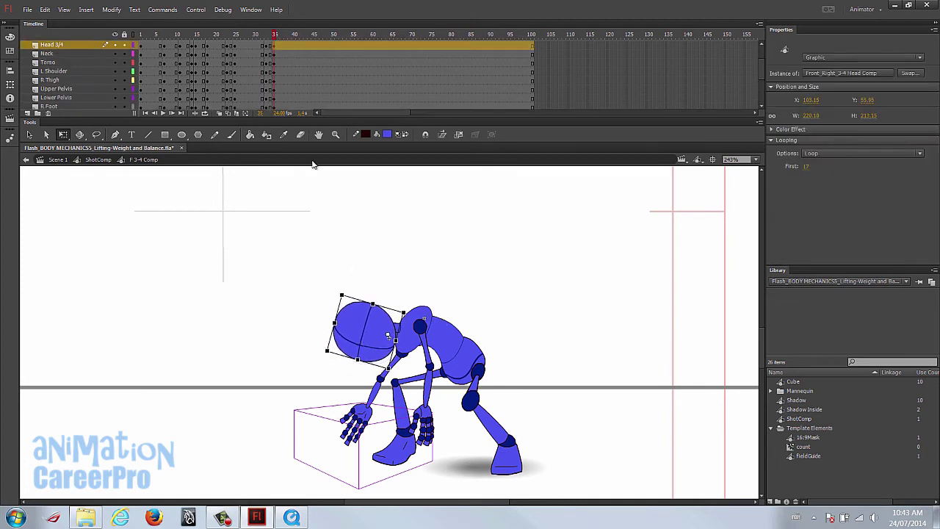
{"action": "left_click", "coordinate": [272, 35]}
{"action": "left_click_drag", "start_coordinate": [271, 36], "coordinate": [275, 36]}
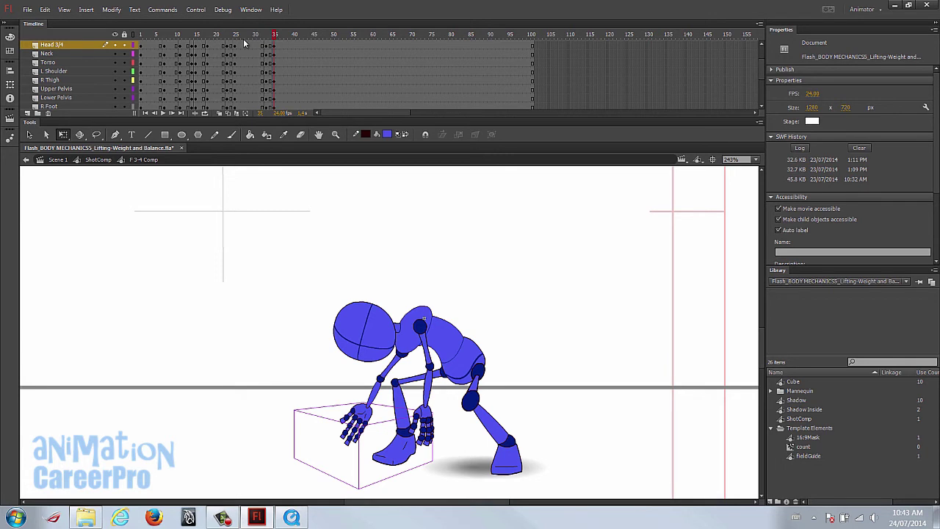
{"action": "left_click_drag", "start_coordinate": [161, 35], "coordinate": [275, 45]}
Rotate the head further downward on frame 35 and reseat it against the neck.
{"action": "left_click", "coordinate": [389, 347]}
{"action": "left_click_drag", "start_coordinate": [329, 361], "coordinate": [292, 298]}
{"action": "left_click_drag", "start_coordinate": [353, 329], "coordinate": [364, 332]}
Select the head, torso, pelvis and arm segments without the thigh and rotate the upper body slightly forward and down about the hips.
{"action": "key", "text": "v"}
{"action": "left_click_drag", "start_coordinate": [312, 262], "coordinate": [493, 344]}
{"action": "left_click", "coordinate": [446, 367], "text": "shift"}
{"action": "left_click_drag", "start_coordinate": [450, 369], "coordinate": [485, 377]}
{"action": "key", "text": "q"}
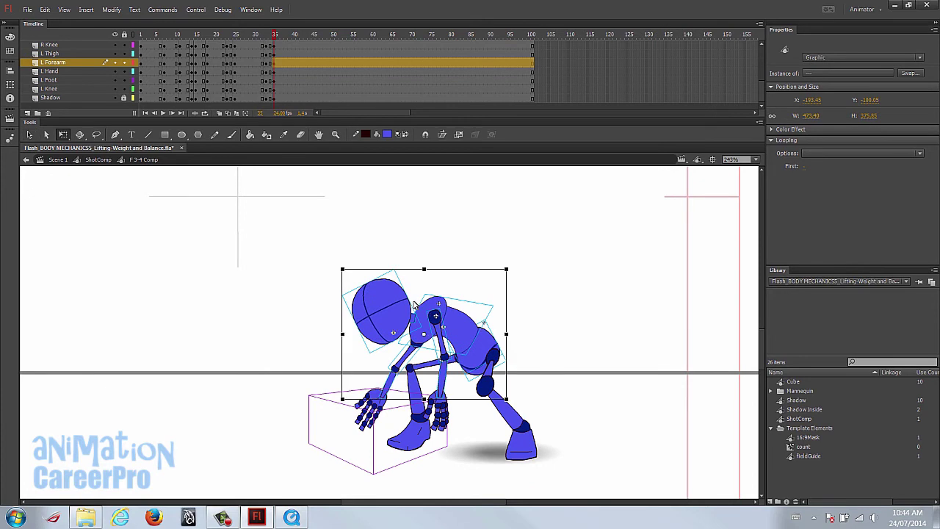
{"action": "left_click_drag", "start_coordinate": [343, 266], "coordinate": [337, 294]}
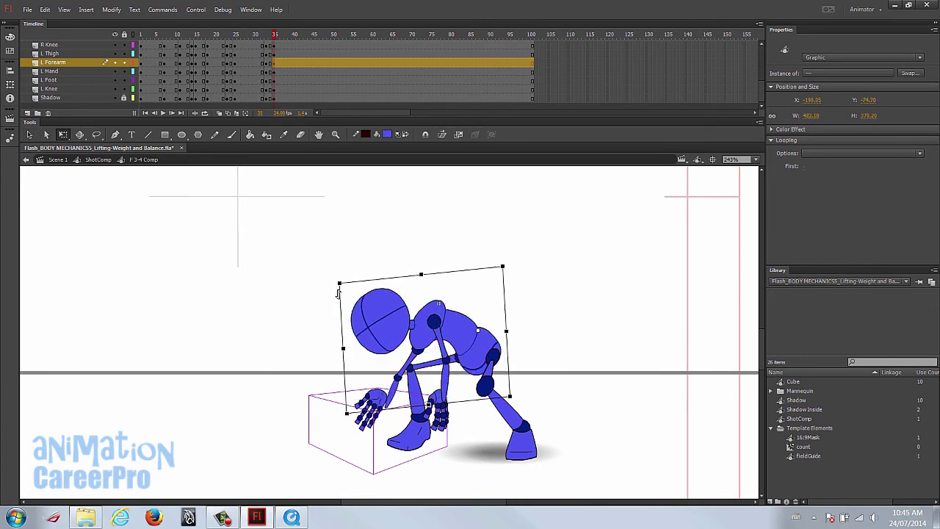
{"action": "key", "text": "Escape"}
Rotate and reposition the right upper arm and forearm so the elbow bends backward between the shoulder and the hand.
{"action": "key", "text": "z"}
{"action": "left_click", "coordinate": [416, 379]}
{"action": "key", "text": "v"}
{"action": "left_click", "coordinate": [448, 255]}
{"action": "key", "text": "q"}
{"action": "left_click_drag", "start_coordinate": [476, 285], "coordinate": [492, 274]}
{"action": "left_click_drag", "start_coordinate": [450, 298], "coordinate": [470, 283]}
{"action": "left_click_drag", "start_coordinate": [466, 364], "coordinate": [448, 358]}
{"action": "left_click", "coordinate": [457, 248], "text": "shift"}
{"action": "left_click_drag", "start_coordinate": [449, 268], "coordinate": [434, 201]}
{"action": "left_click_drag", "start_coordinate": [494, 366], "coordinate": [485, 371]}
{"action": "key", "text": "."}
Rotate and reposition the left upper arm and forearm so the elbow bends forward and the forearm meets the hand.
{"action": "left_click", "coordinate": [372, 298]}
{"action": "left_click", "coordinate": [352, 327], "text": "shift"}
{"action": "left_click_drag", "start_coordinate": [360, 316], "coordinate": [348, 275]}
{"action": "left_click", "coordinate": [387, 261]}
{"action": "left_click_drag", "start_coordinate": [345, 339], "coordinate": [340, 323]}
{"action": "left_click_drag", "start_coordinate": [333, 366], "coordinate": [337, 360]}
{"action": "left_click", "coordinate": [354, 307]}
{"action": "left_click_drag", "start_coordinate": [359, 330], "coordinate": [324, 331]}
{"action": "left_click", "coordinate": [324, 329]}
Nudge both thighs downward on frame 35 to follow the lowered pelvis, and check the pose change.
{"action": "left_click", "coordinate": [444, 304]}
{"action": "left_click_drag", "start_coordinate": [273, 36], "coordinate": [275, 49]}
{"action": "left_click", "coordinate": [439, 295]}
{"action": "left_click", "coordinate": [547, 292], "text": "shift"}
{"action": "key", "text": "shift+Down"}
{"action": "key", "text": "Down"}
{"action": "key", "text": "Down"}
{"action": "left_click", "coordinate": [275, 38]}
Nudge both thighs slightly to the right on frame 35.
{"action": "left_click", "coordinate": [436, 301]}
{"action": "left_click", "coordinate": [547, 294], "text": "shift"}
{"action": "key", "text": "Right"}
{"action": "key", "text": "Right"}
{"action": "left_click", "coordinate": [275, 38]}
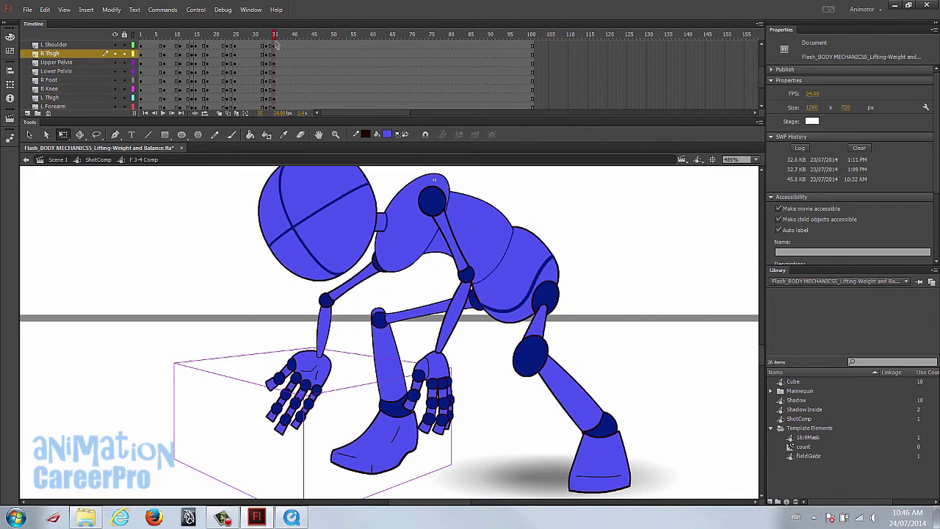
Adjust the lower legs on frame 35 to meet the thighs at the knees, and compare with the preceding pose.
{"action": "left_click", "coordinate": [584, 401]}
{"action": "left_click", "coordinate": [377, 316]}
{"action": "left_click_drag", "start_coordinate": [377, 337], "coordinate": [376, 332]}
{"action": "left_click", "coordinate": [265, 37]}
{"action": "left_click", "coordinate": [274, 36]}
Scrub between frames 32 and 35 to review the drop into the crouched pose.
{"action": "key", "text": "z"}
{"action": "left_click", "coordinate": [410, 228], "text": "alt"}
{"action": "left_click", "coordinate": [263, 35]}
{"action": "left_click_drag", "start_coordinate": [263, 35], "coordinate": [277, 35]}
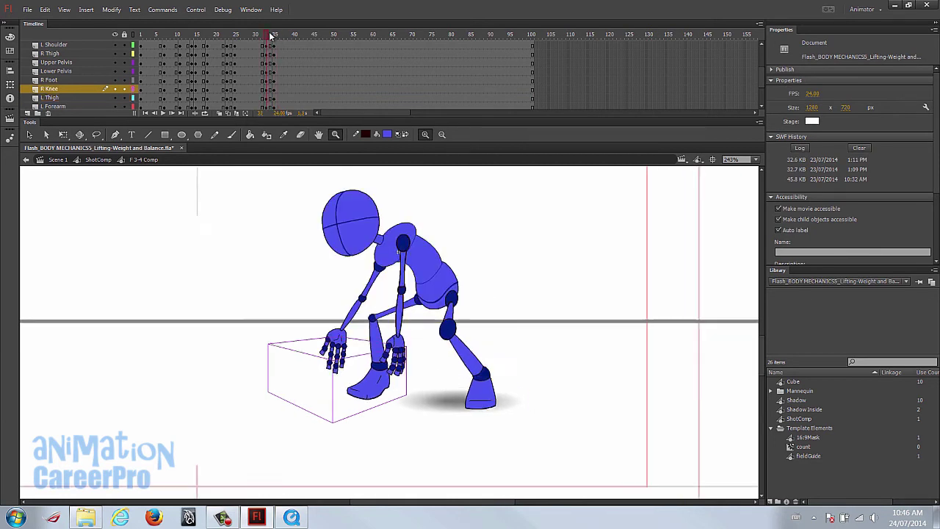
{"action": "left_click_drag", "start_coordinate": [270, 36], "coordinate": [277, 36]}
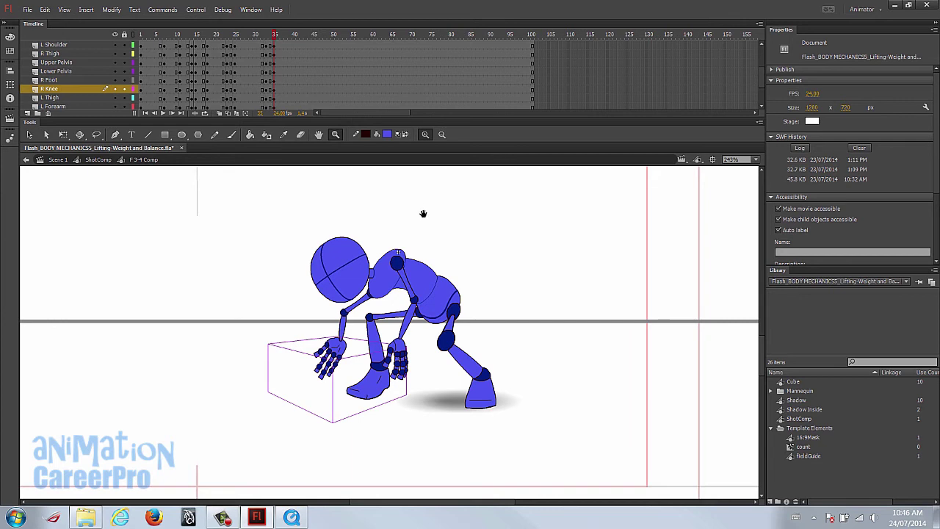
{"action": "left_click_drag", "start_coordinate": [423, 214], "coordinate": [433, 221]}
{"action": "left_click_drag", "start_coordinate": [275, 35], "coordinate": [269, 45]}
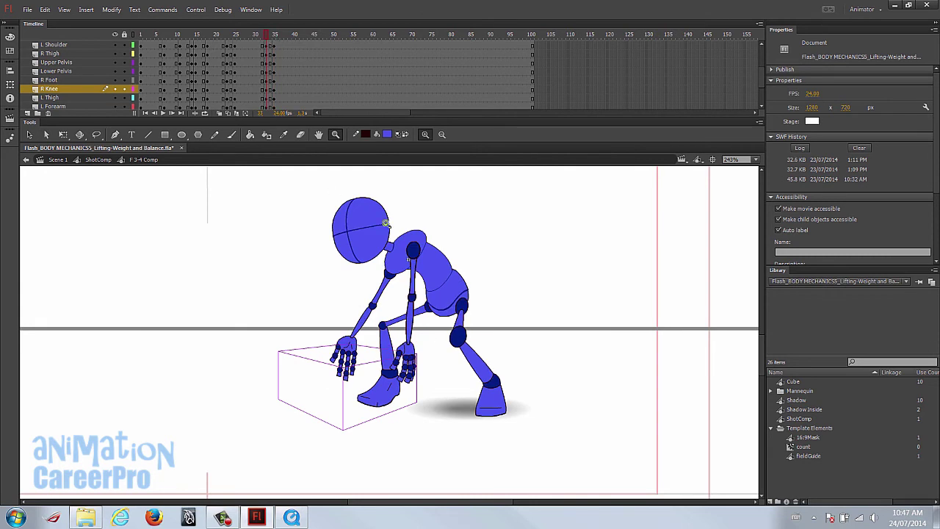
Insert keyframes at frame 38 on all mannequin layers.
{"action": "left_click_drag", "start_coordinate": [269, 44], "coordinate": [286, 105]}
{"action": "scroll", "coordinate": [293, 59], "scroll_direction": "up", "scroll_amount": 3}
{"action": "left_click", "coordinate": [286, 101]}
{"action": "scroll", "coordinate": [290, 101], "scroll_direction": "up", "scroll_amount": 4}
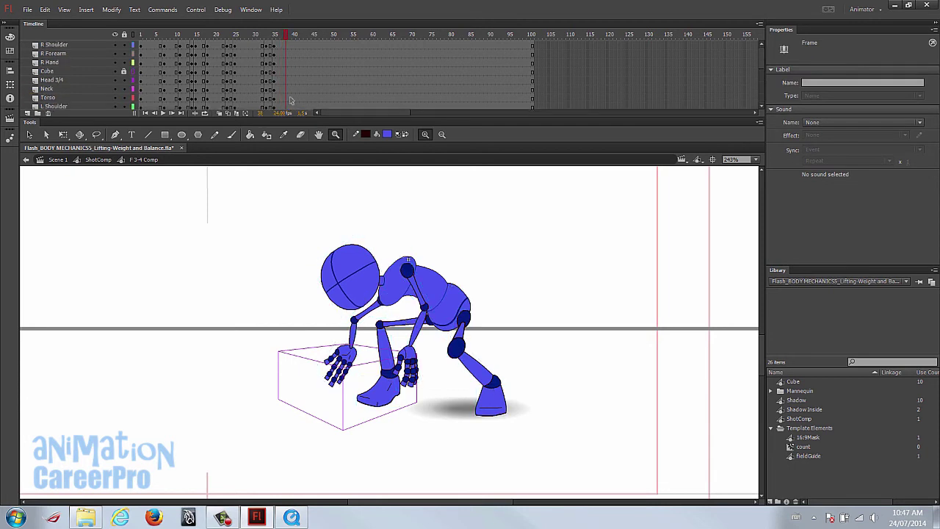
{"action": "left_click", "coordinate": [285, 48]}
Set the whole mannequin's transformation point on the rear foot and squash the figure slightly shorter and wider on frame 38.
{"action": "left_click_drag", "start_coordinate": [267, 226], "coordinate": [581, 441]}
{"action": "key", "text": "q"}
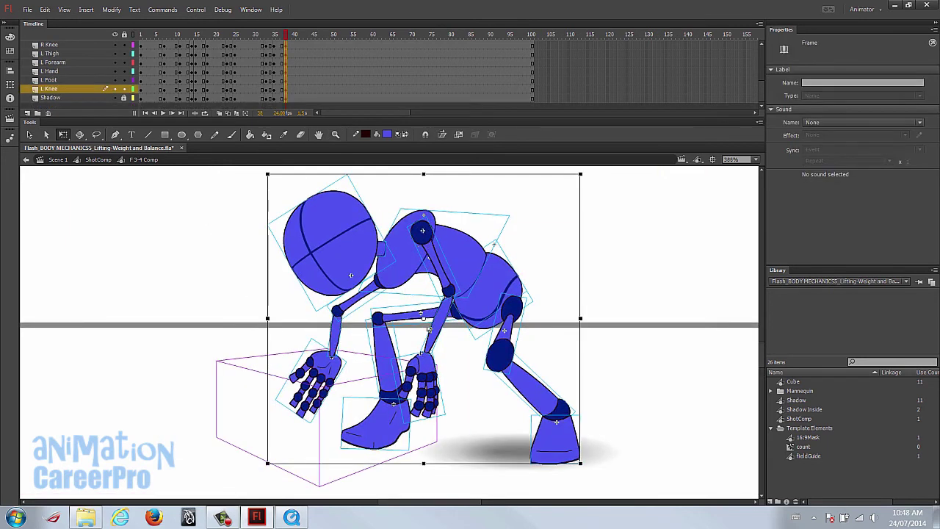
{"action": "left_click", "coordinate": [561, 417]}
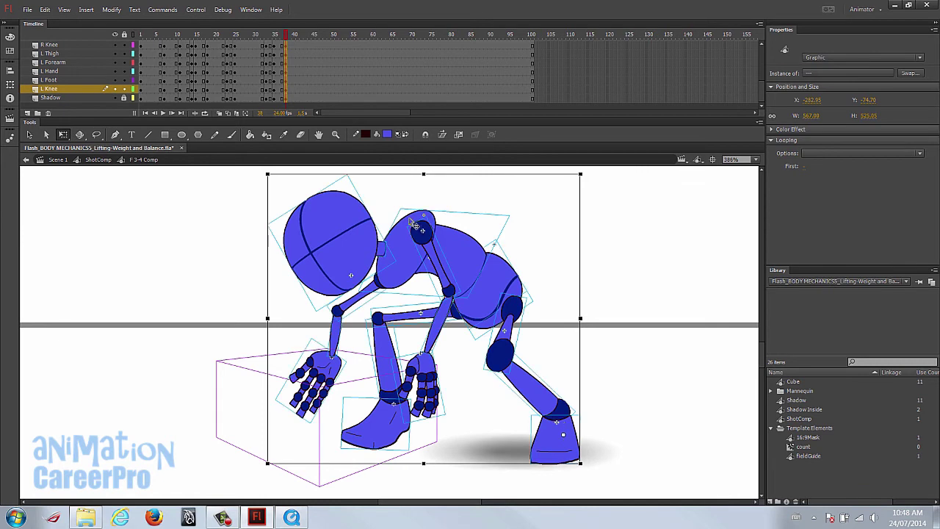
{"action": "left_click_drag", "start_coordinate": [424, 171], "coordinate": [424, 174]}
{"action": "left_click_drag", "start_coordinate": [268, 320], "coordinate": [265, 320]}
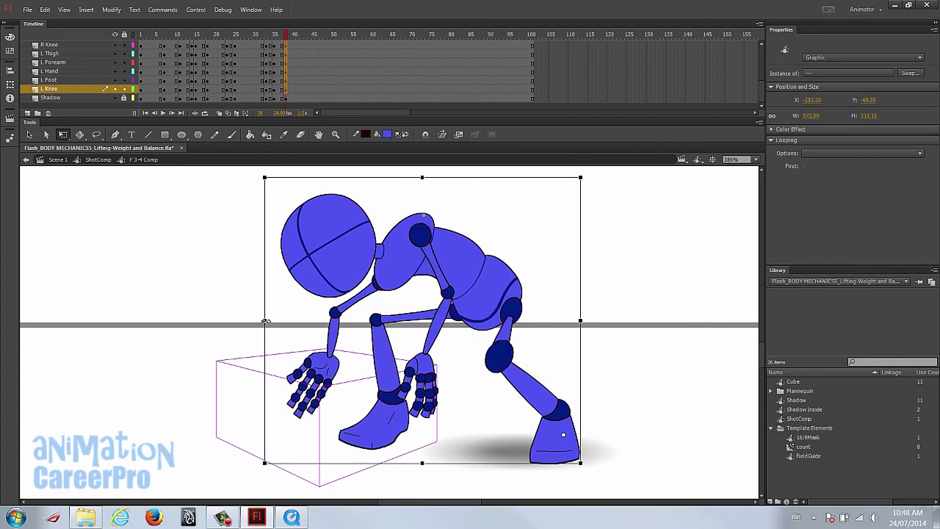
Insert keyframes at frame 39 on all mannequin layers.
{"action": "mouse_move", "coordinate": [287, 37]}
{"action": "left_mouse_down"}
{"action": "mouse_move", "coordinate": [267, 54]}
{"action": "mouse_move", "coordinate": [296, 55]}
{"action": "mouse_move", "coordinate": [292, 38]}
{"action": "left_mouse_up"}
{"action": "scroll", "coordinate": [305, 88], "scroll_direction": "up", "scroll_amount": 5}
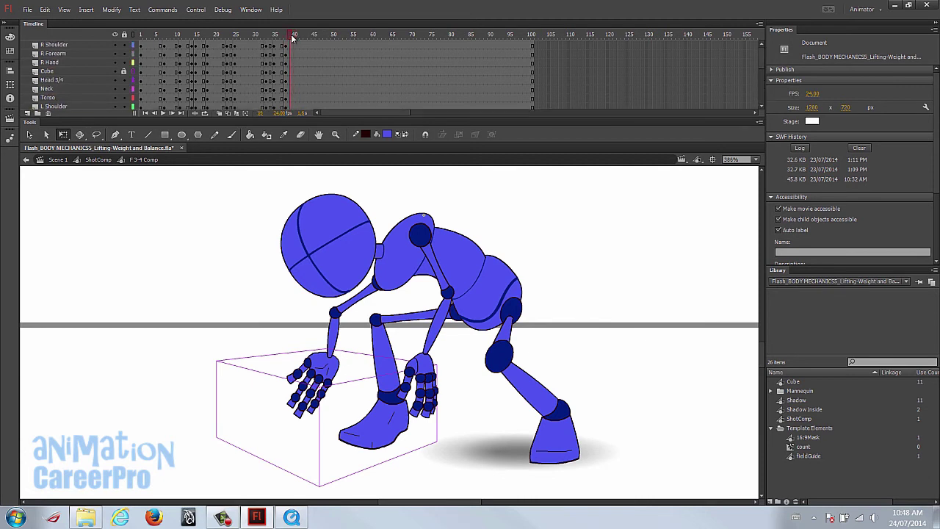
{"action": "left_click", "coordinate": [290, 46]}
{"action": "scroll", "coordinate": [291, 55], "scroll_direction": "down", "scroll_amount": 5}
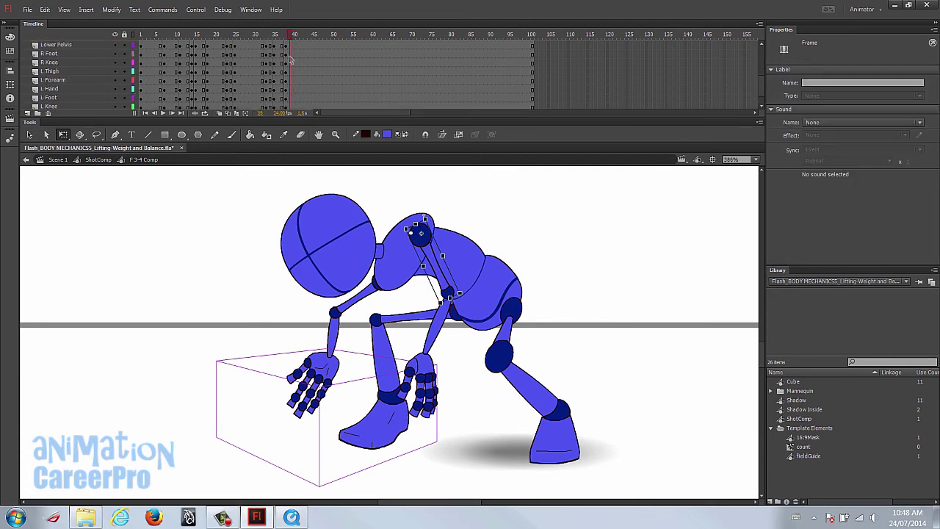
{"action": "left_click", "coordinate": [291, 96], "text": "shift"}
{"action": "scroll", "coordinate": [294, 97], "scroll_direction": "up", "scroll_amount": 5}
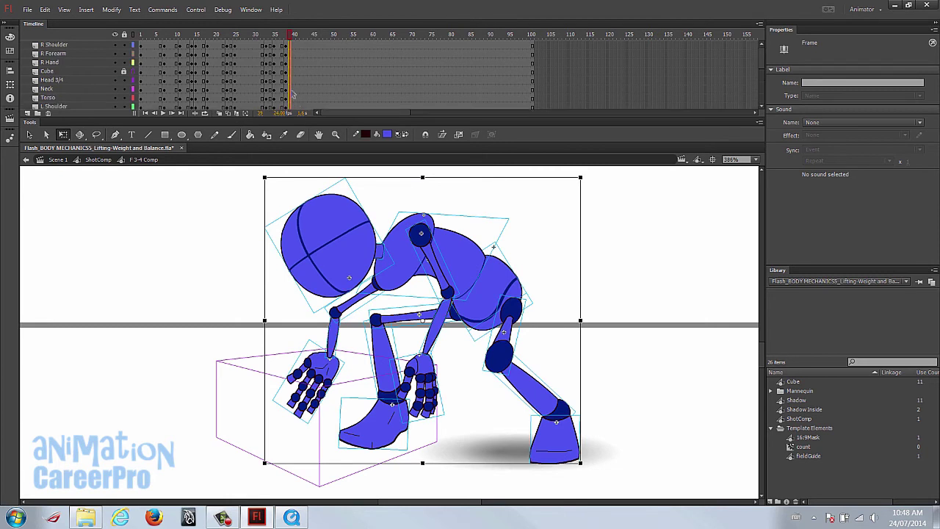
{"action": "key", "text": "F6"}
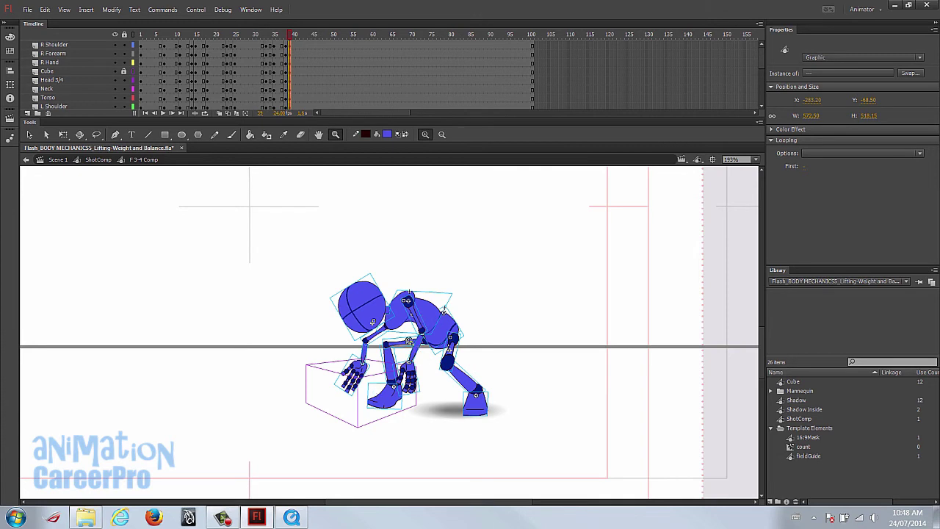
Copy the pose on frame 33 from all layers, R Shoulder down to L Knee.
{"action": "left_click", "coordinate": [273, 35]}
{"action": "left_click_drag", "start_coordinate": [268, 36], "coordinate": [269, 39]}
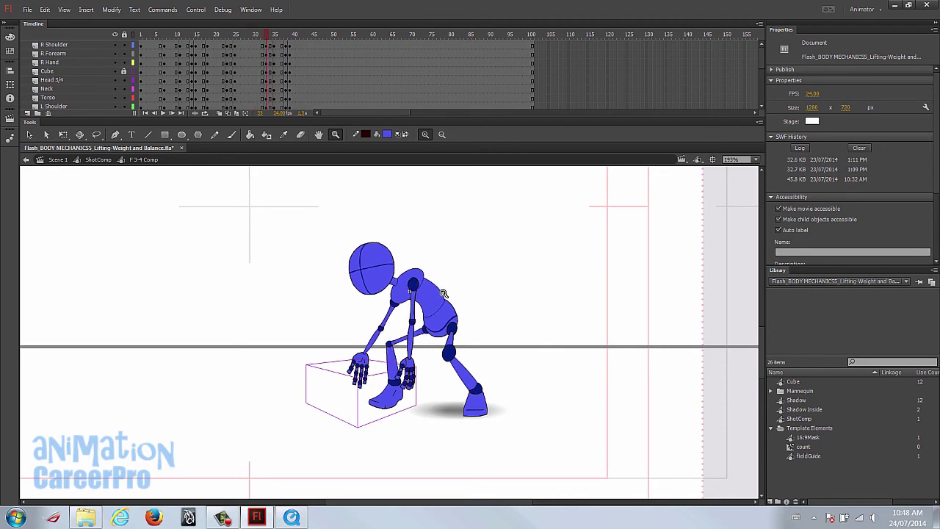
{"action": "key", "text": "v"}
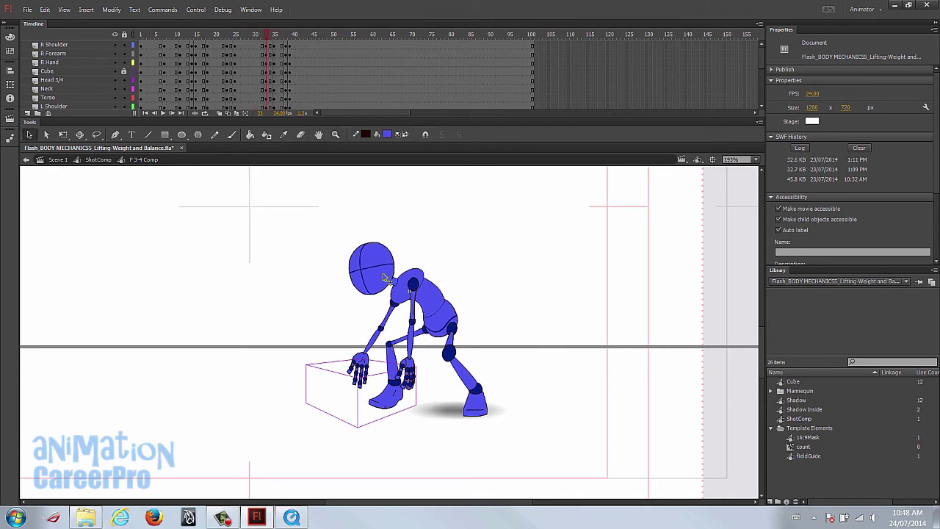
{"action": "left_click_drag", "start_coordinate": [311, 232], "coordinate": [557, 433]}
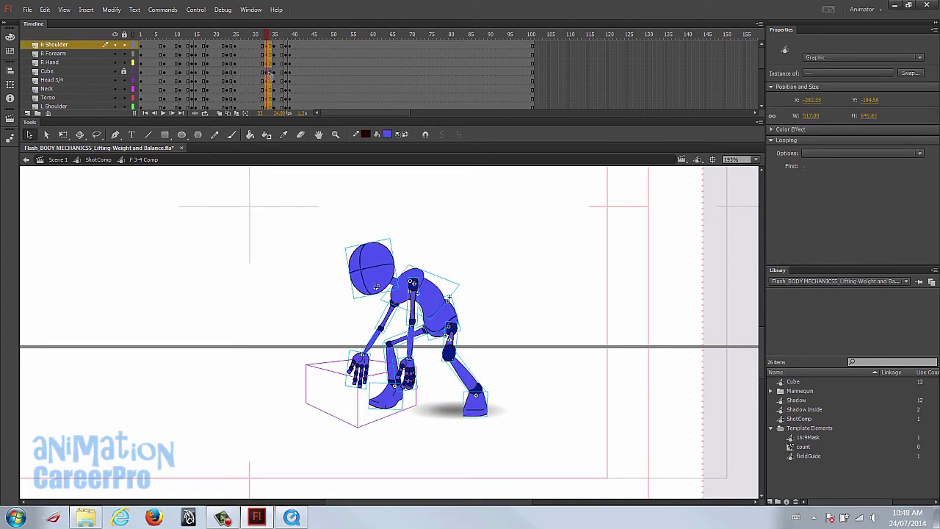
{"action": "left_click", "coordinate": [270, 47]}
{"action": "left_click", "coordinate": [266, 46]}
{"action": "scroll", "coordinate": [268, 48], "scroll_direction": "down", "scroll_amount": 4}
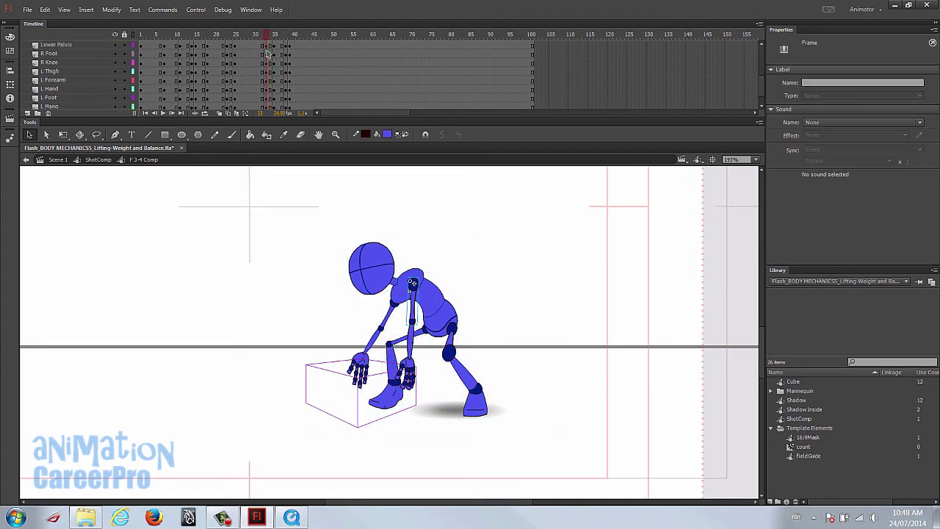
{"action": "left_click", "coordinate": [266, 90], "text": "shift"}
{"action": "right_click", "coordinate": [268, 101]}
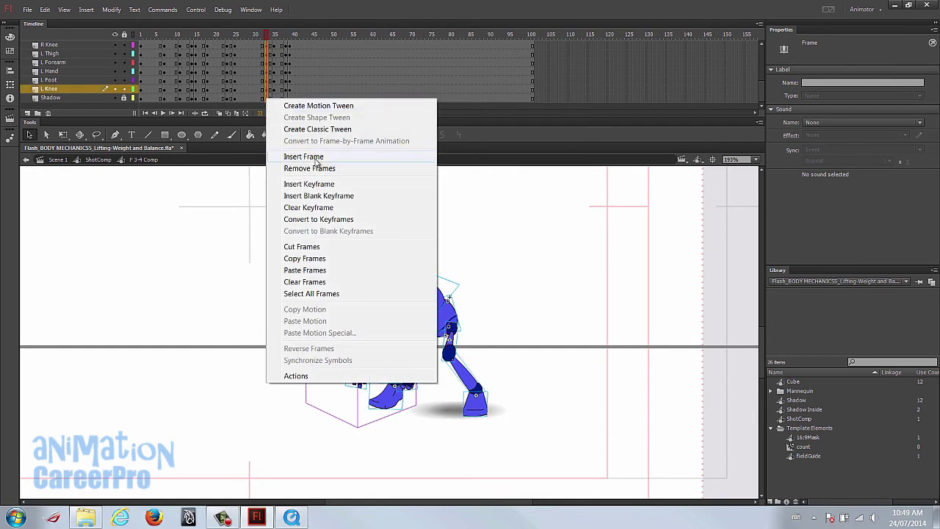
{"action": "left_click", "coordinate": [346, 261]}
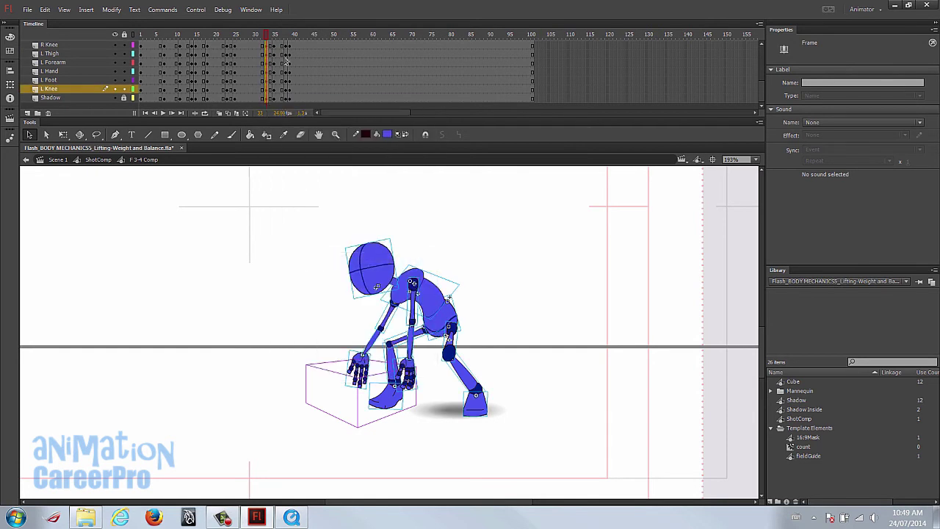
Paste the copied pose onto frame 39 across all layers from R Shoulder down to L Knee.
{"action": "left_click", "coordinate": [289, 99]}
{"action": "scroll", "coordinate": [292, 101], "scroll_direction": "up", "scroll_amount": 4}
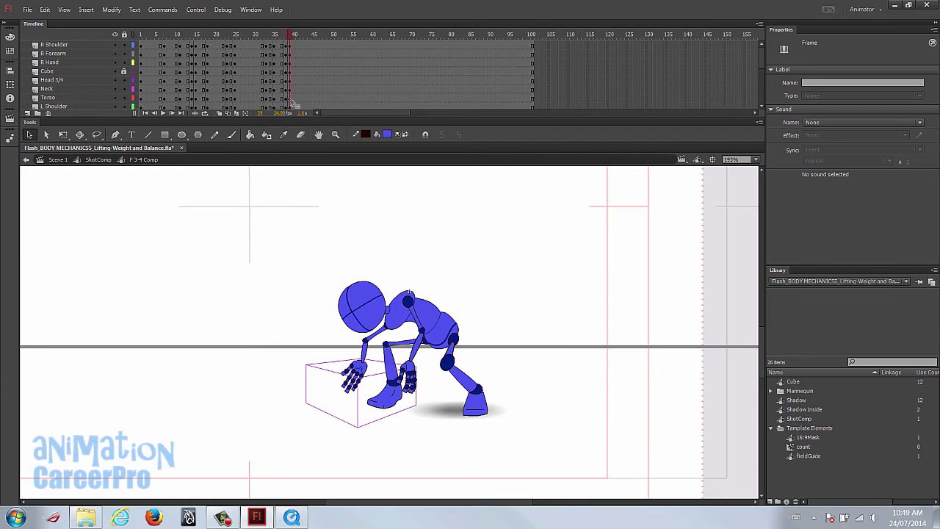
{"action": "left_click", "coordinate": [290, 49], "text": "shift"}
{"action": "scroll", "coordinate": [292, 62], "scroll_direction": "down", "scroll_amount": 4}
{"action": "scroll", "coordinate": [292, 72], "scroll_direction": "up", "scroll_amount": 4}
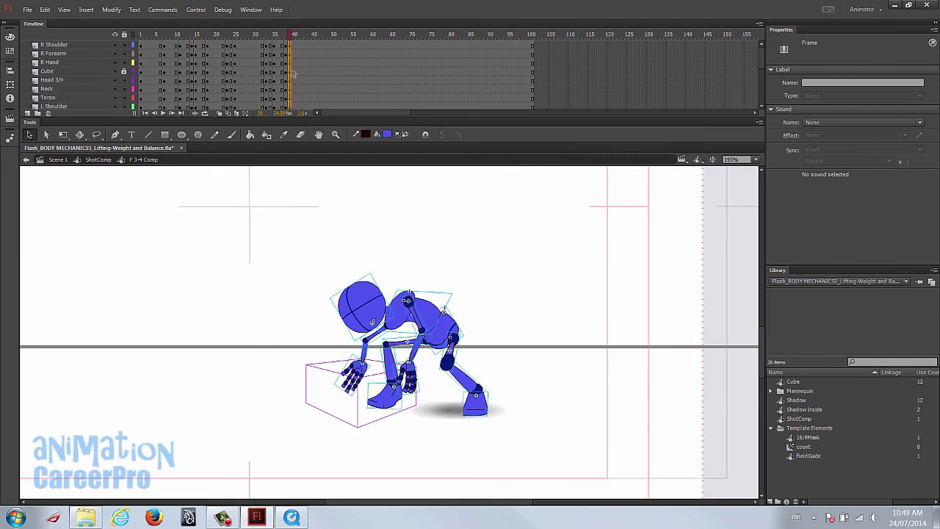
{"action": "right_click", "coordinate": [292, 60]}
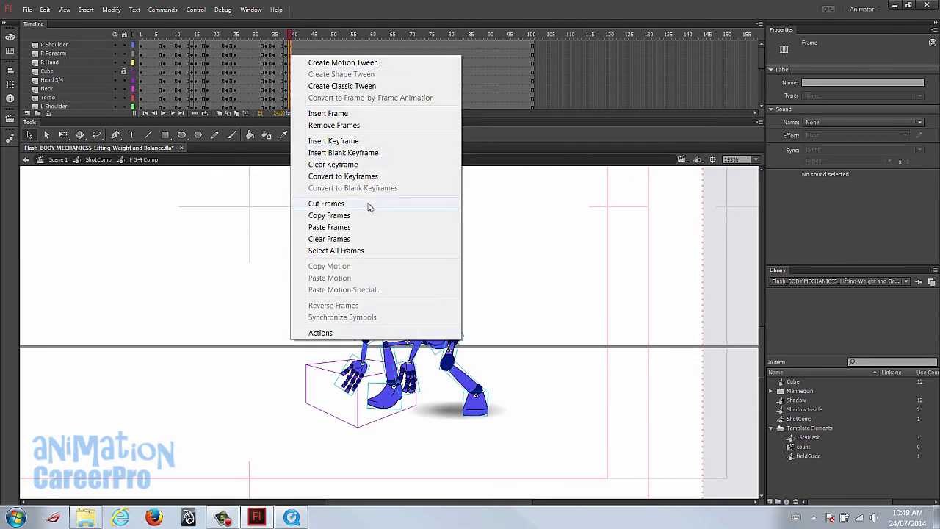
{"action": "left_click", "coordinate": [370, 225]}
Clear the surplus keyframes at frame 40 on all layers from R Shoulder down to L Knee.
{"action": "left_click", "coordinate": [294, 45]}
{"action": "scroll", "coordinate": [293, 63], "scroll_direction": "down", "scroll_amount": 4}
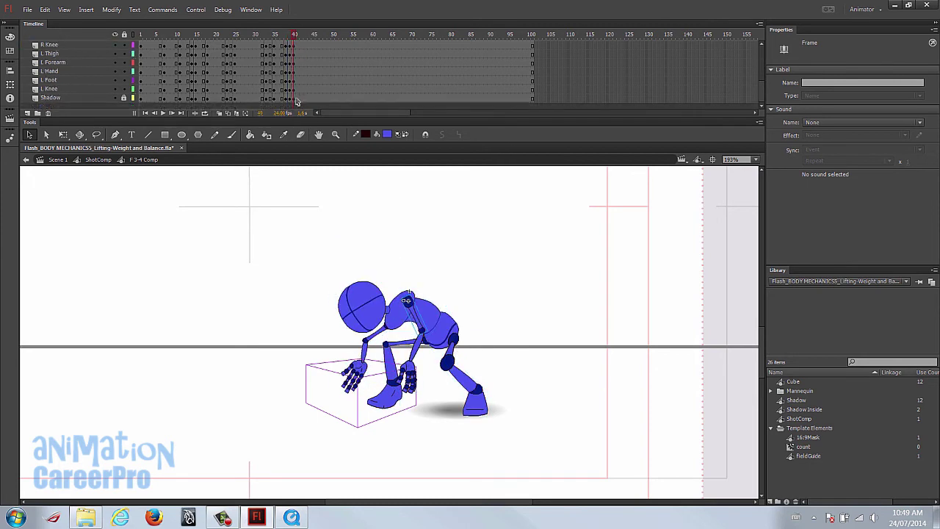
{"action": "right_click", "coordinate": [294, 89]}
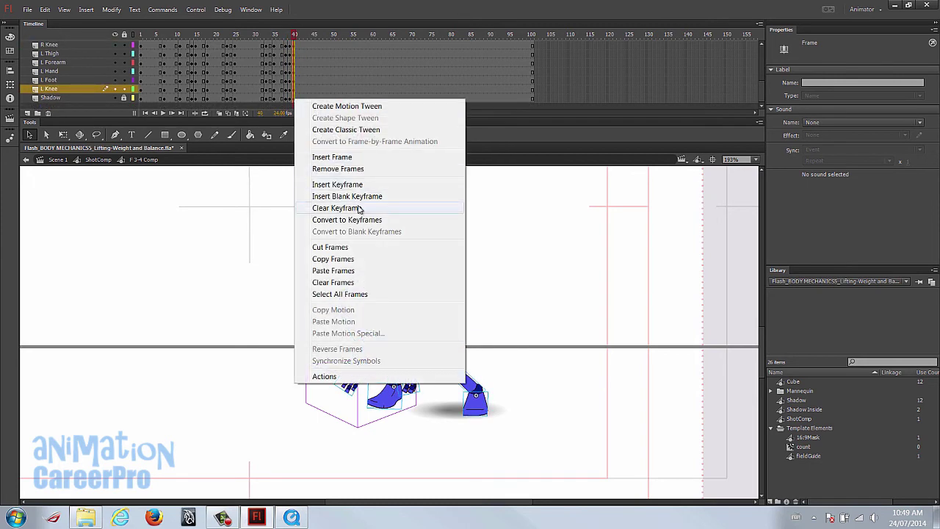
{"action": "left_click", "coordinate": [359, 208]}
On frame 39, set the upper body's transformation point at the pelvis and rotate the torso, head and arms up and back from the cube.
{"action": "left_click_drag", "start_coordinate": [295, 39], "coordinate": [290, 41]}
{"action": "key", "text": "z"}
{"action": "left_click_drag", "start_coordinate": [284, 219], "coordinate": [550, 464]}
{"action": "left_click_drag", "start_coordinate": [539, 366], "coordinate": [555, 375]}
{"action": "key", "text": "v"}
{"action": "left_click_drag", "start_coordinate": [301, 211], "coordinate": [516, 337]}
{"action": "left_click", "coordinate": [390, 343], "text": "shift"}
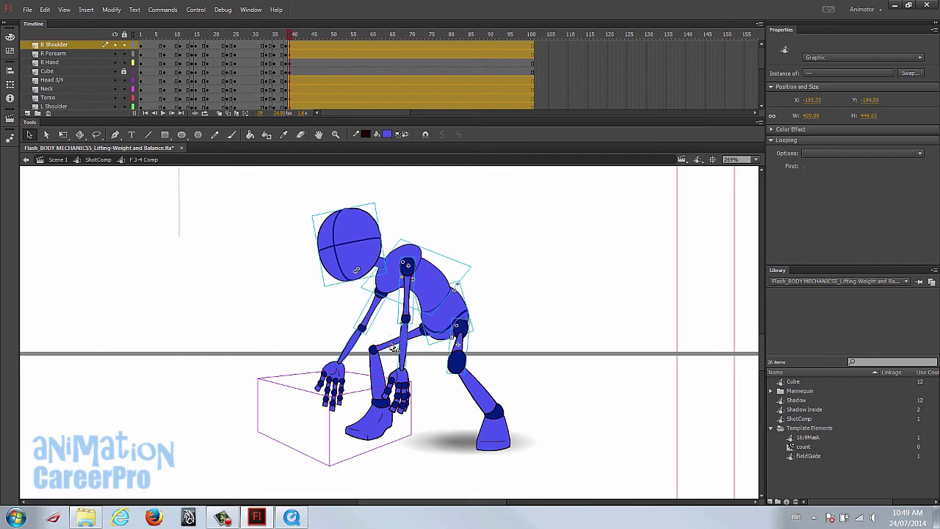
{"action": "left_click", "coordinate": [459, 346], "text": "shift"}
{"action": "key", "text": "q"}
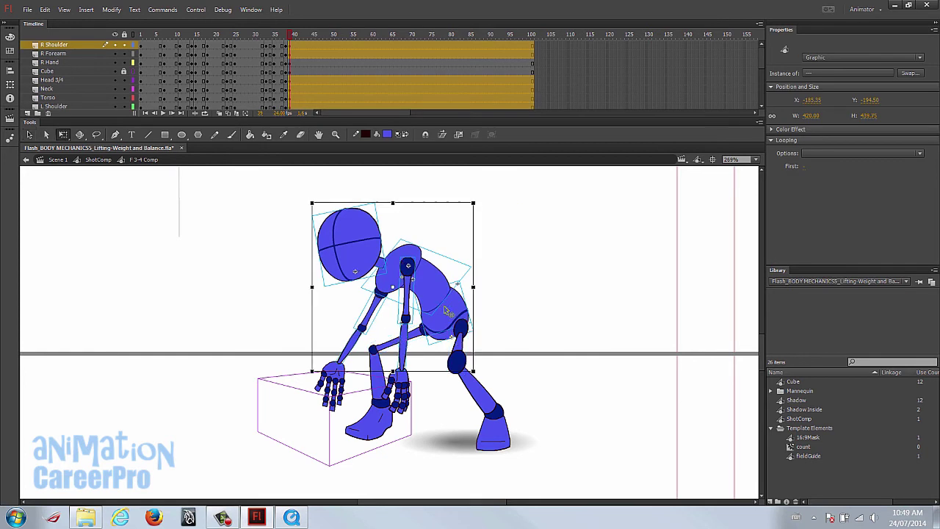
{"action": "left_click_drag", "start_coordinate": [398, 290], "coordinate": [449, 324]}
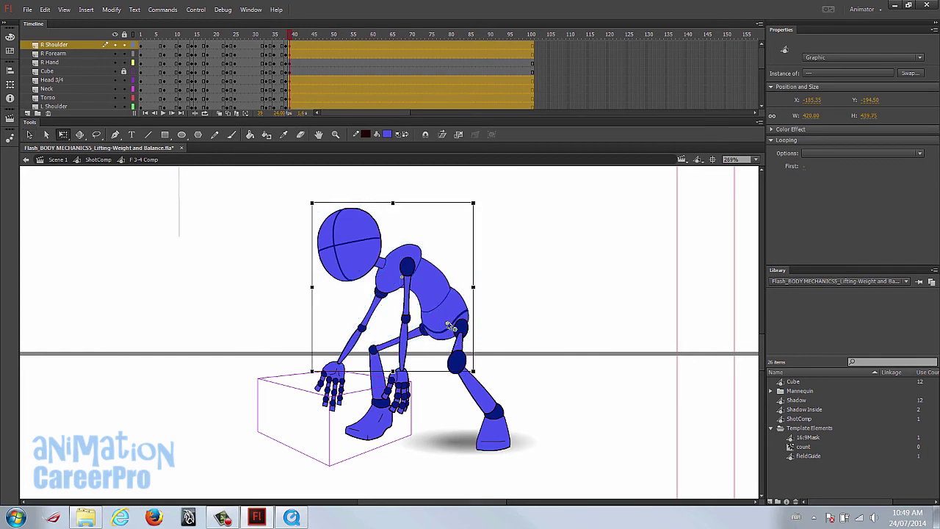
{"action": "left_click_drag", "start_coordinate": [318, 200], "coordinate": [348, 189]}
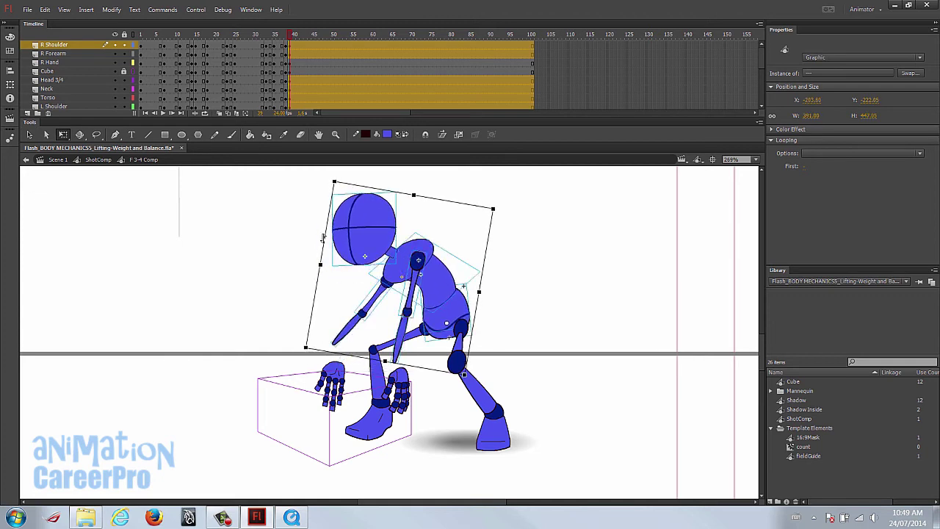
Reposition the arm segments and hands on frame 39 so both arms stay connected and reach down toward the cube.
{"action": "left_click", "coordinate": [294, 235]}
{"action": "left_click", "coordinate": [419, 261]}
{"action": "left_click_drag", "start_coordinate": [432, 365], "coordinate": [443, 367]}
{"action": "left_click_drag", "start_coordinate": [400, 385], "coordinate": [402, 373]}
{"action": "left_click_drag", "start_coordinate": [346, 310], "coordinate": [373, 316]}
{"action": "left_click_drag", "start_coordinate": [367, 306], "coordinate": [389, 279]}
{"action": "key", "text": "ctrl+z"}
{"action": "left_click_drag", "start_coordinate": [331, 344], "coordinate": [389, 278]}
{"action": "left_click", "coordinate": [358, 330], "text": "shift"}
{"action": "left_click", "coordinate": [380, 297], "text": "shift"}
{"action": "left_click_drag", "start_coordinate": [408, 404], "coordinate": [400, 405]}
{"action": "left_click_drag", "start_coordinate": [295, 41], "coordinate": [290, 41]}
{"action": "scroll", "coordinate": [289, 42], "scroll_direction": "up", "scroll_amount": 3}
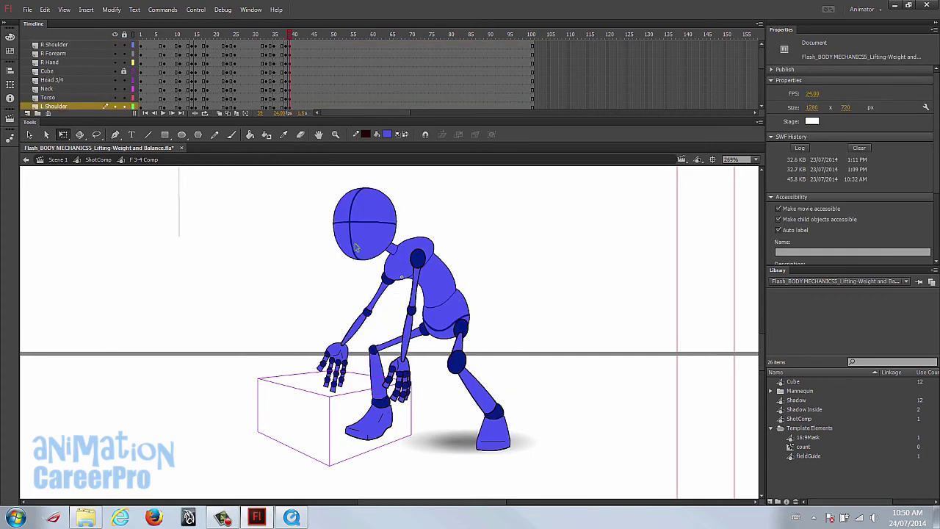
Unlock the Cube layer and raise the cube slightly on frame 39 to meet the mannequin's lifted hands.
{"action": "key", "text": "v"}
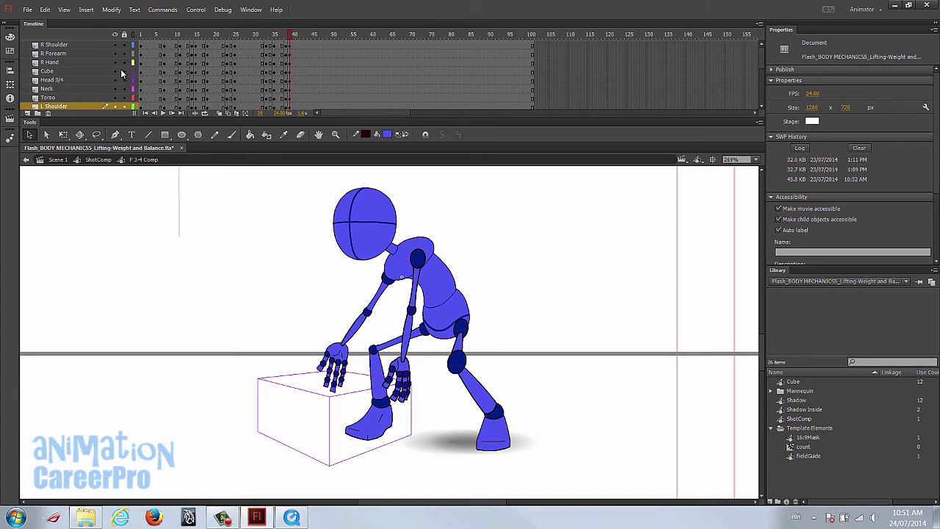
{"action": "left_click", "coordinate": [289, 72]}
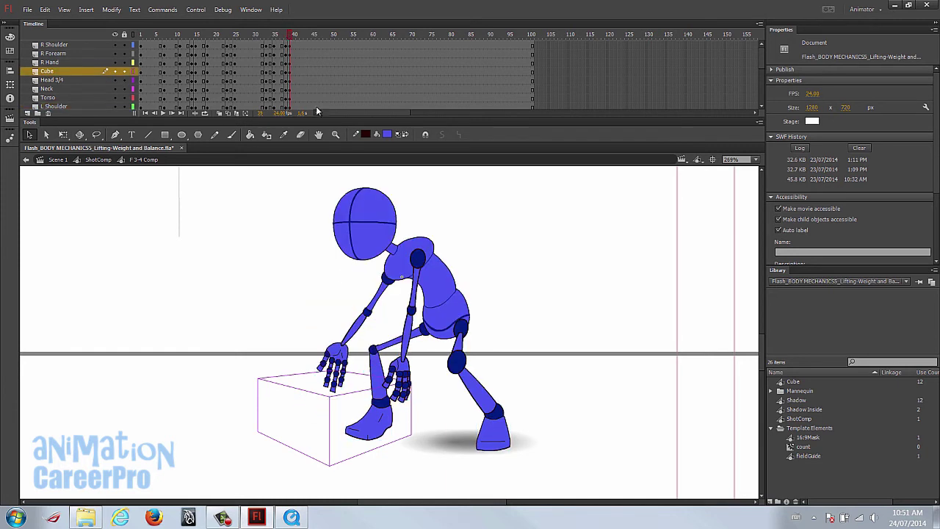
{"action": "left_click", "coordinate": [340, 395]}
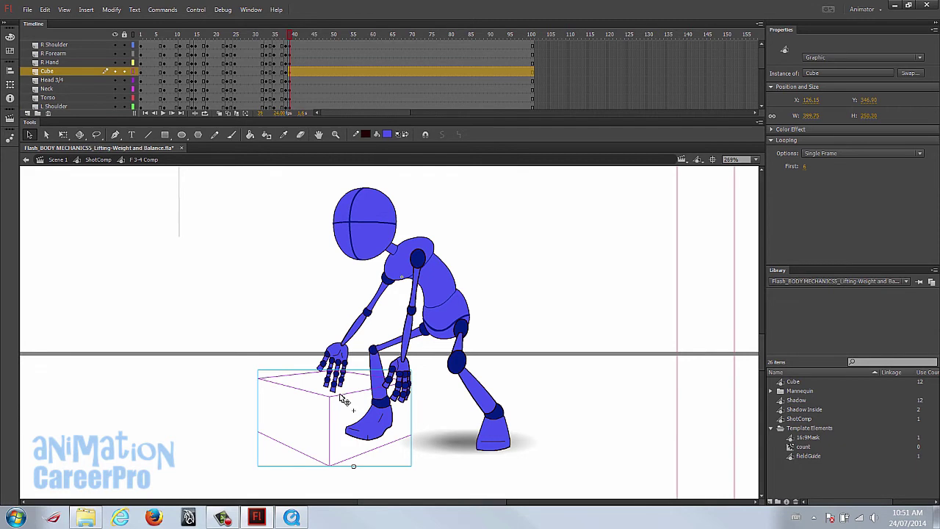
{"action": "left_click", "coordinate": [288, 37]}
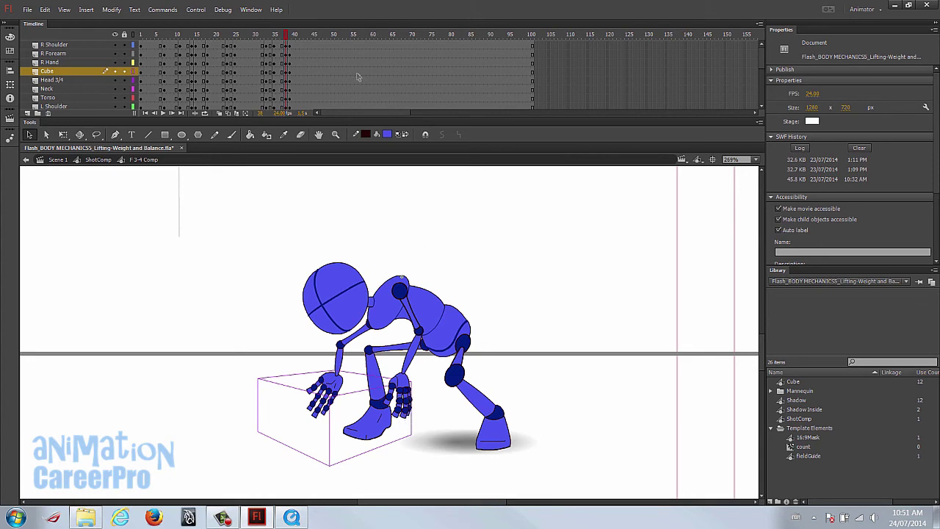
{"action": "left_click", "coordinate": [294, 44]}
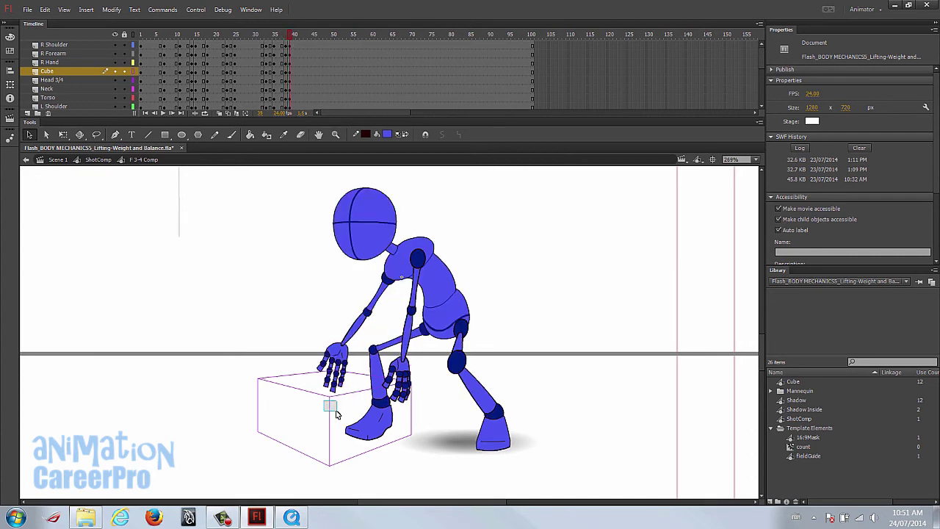
{"action": "left_click", "coordinate": [290, 71]}
{"action": "key", "text": "Up"}
{"action": "key", "text": "Up"}
{"action": "key", "text": "Up"}
{"action": "key", "text": "Up"}
{"action": "key", "text": "Up"}
{"action": "key", "text": "Up"}
{"action": "key", "text": "Up"}
{"action": "key", "text": "Up"}
{"action": "key", "text": "Up"}
{"action": "key", "text": "Up"}
{"action": "left_click", "coordinate": [462, 275]}
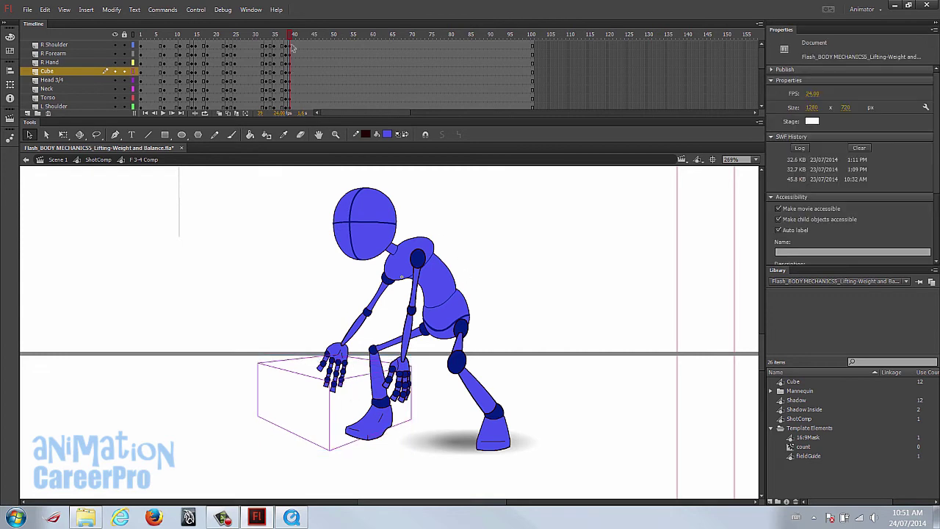
Compare frames 38 and 39, and insert keyframes at frame 41 on all layers from R Shoulder down to L Knee.
{"action": "left_click", "coordinate": [287, 36]}
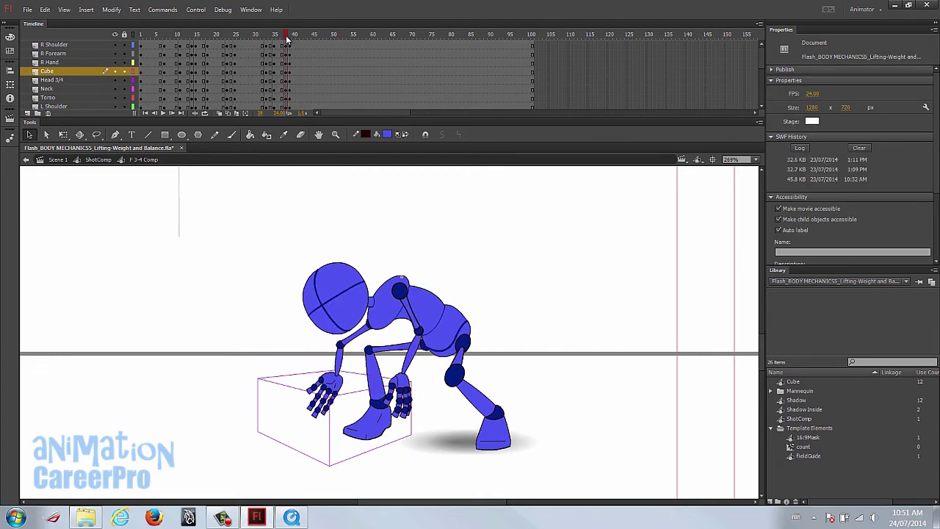
{"action": "left_click_drag", "start_coordinate": [287, 36], "coordinate": [291, 37]}
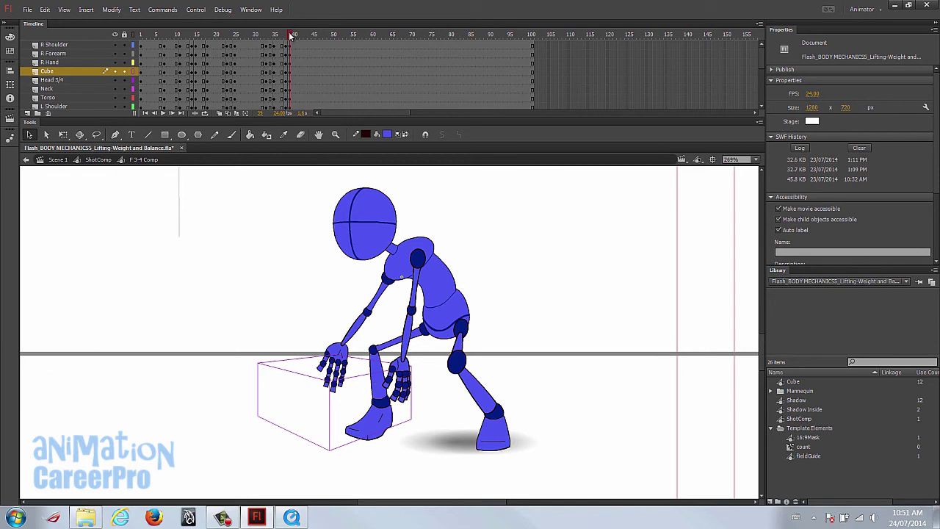
{"action": "left_click", "coordinate": [298, 53]}
{"action": "scroll", "coordinate": [307, 80], "scroll_direction": "down", "scroll_amount": 3}
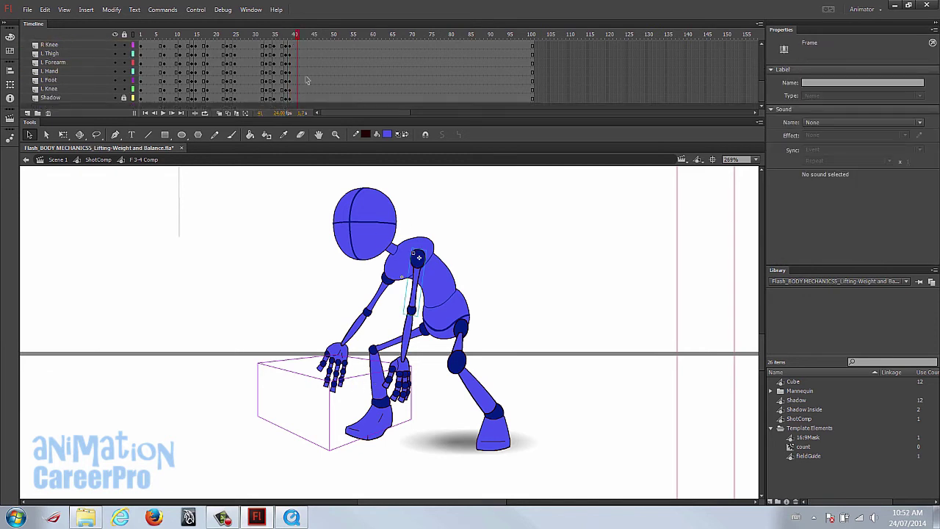
{"action": "left_click", "coordinate": [298, 94], "text": "shift"}
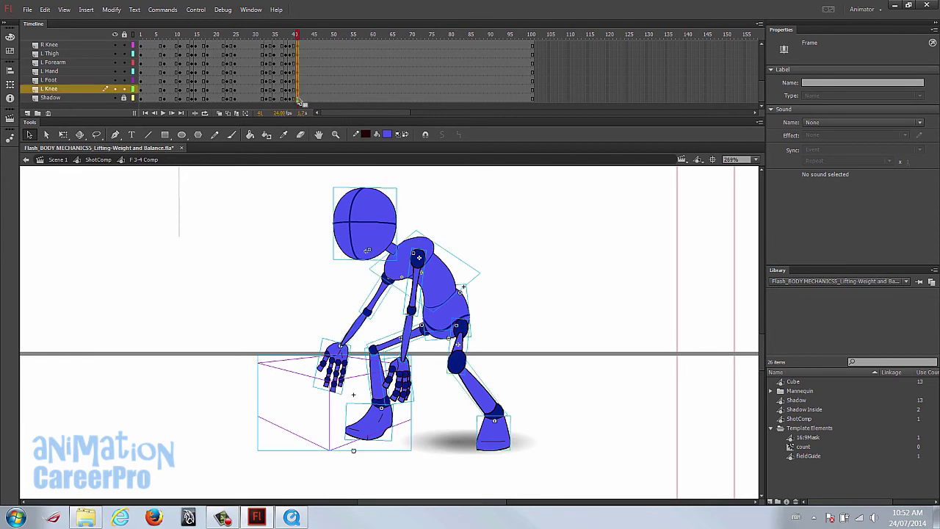
Play back the animation and review the lifting poses up to frame 41.
{"action": "key", "text": "Return"}
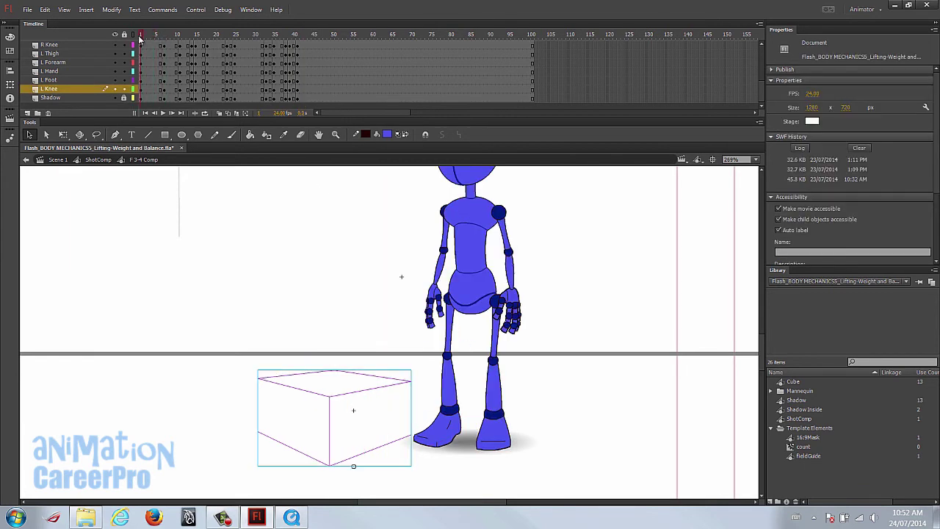
{"action": "left_click", "coordinate": [292, 47]}
{"action": "left_click", "coordinate": [298, 46]}
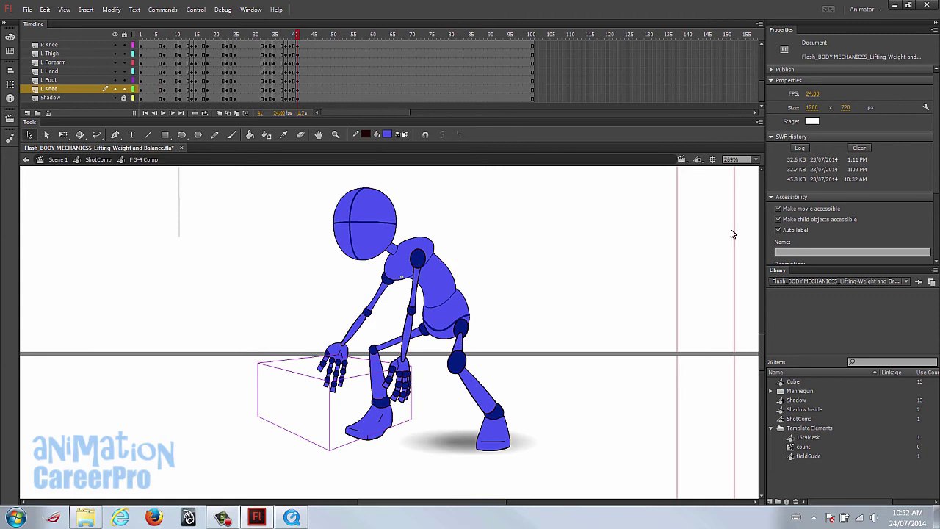
{"action": "left_click_drag", "start_coordinate": [537, 256], "coordinate": [533, 269]}
{"action": "left_click", "coordinate": [291, 517]}
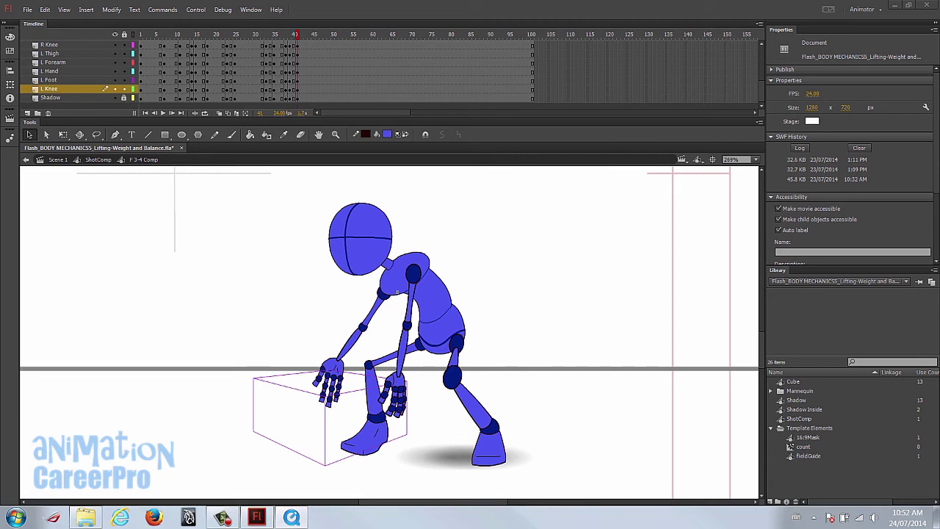
Copy the standing pose on frame 1 from all layers, R Shoulder down to L Knee.
{"action": "left_click", "coordinate": [142, 36]}
{"action": "scroll", "coordinate": [156, 72], "scroll_direction": "down", "scroll_amount": 3}
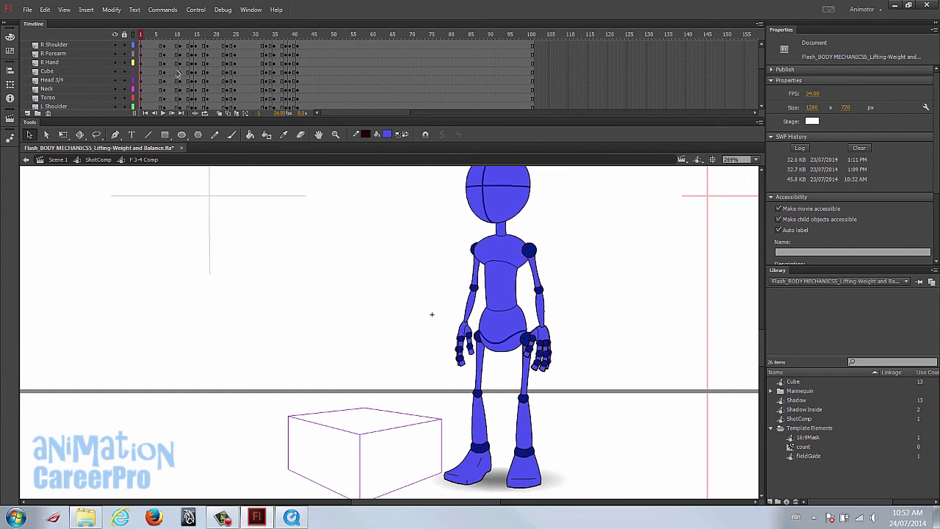
{"action": "left_click", "coordinate": [141, 45]}
{"action": "scroll", "coordinate": [146, 62], "scroll_direction": "down", "scroll_amount": 3}
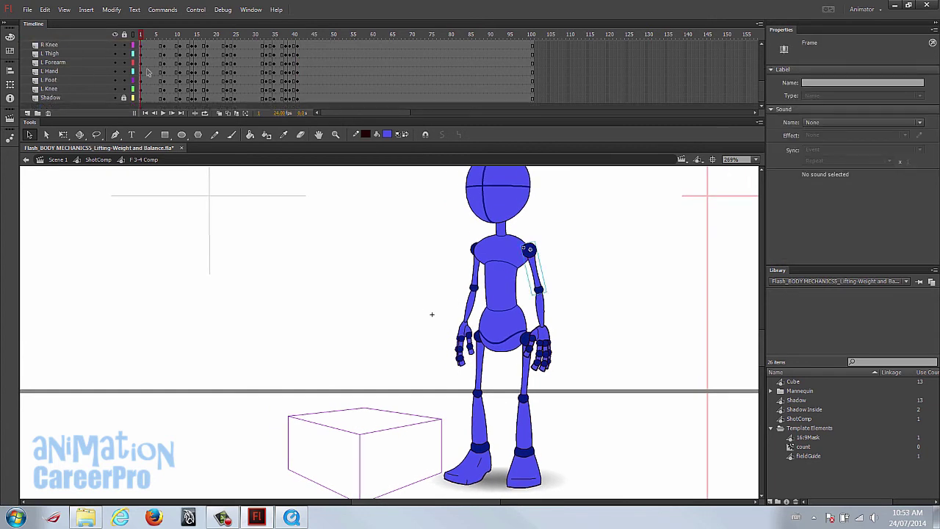
{"action": "left_click", "coordinate": [142, 97], "text": "shift"}
{"action": "right_click", "coordinate": [143, 97]}
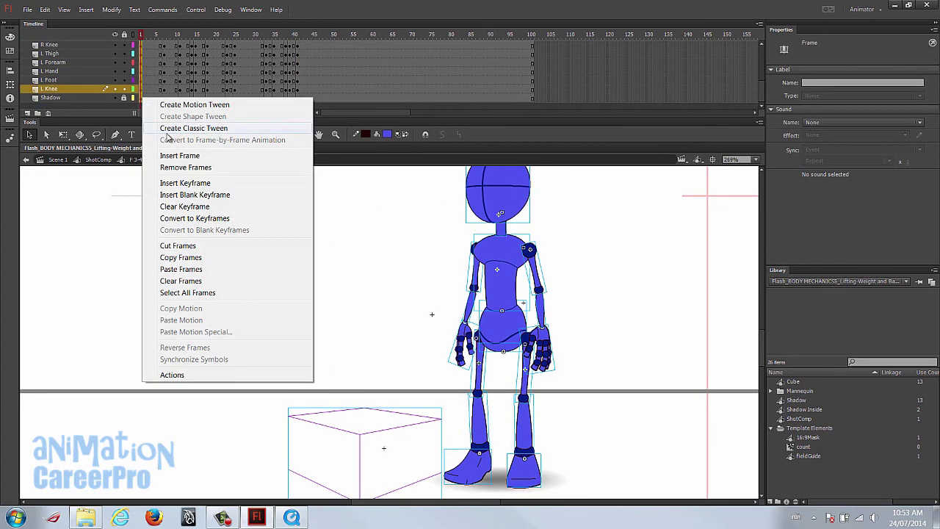
{"action": "left_click", "coordinate": [215, 259]}
Paste the standing pose onto frame 41 on all layers and clear the surplus keyframes at frame 42.
{"action": "left_click", "coordinate": [296, 88]}
{"action": "right_click", "coordinate": [298, 98]}
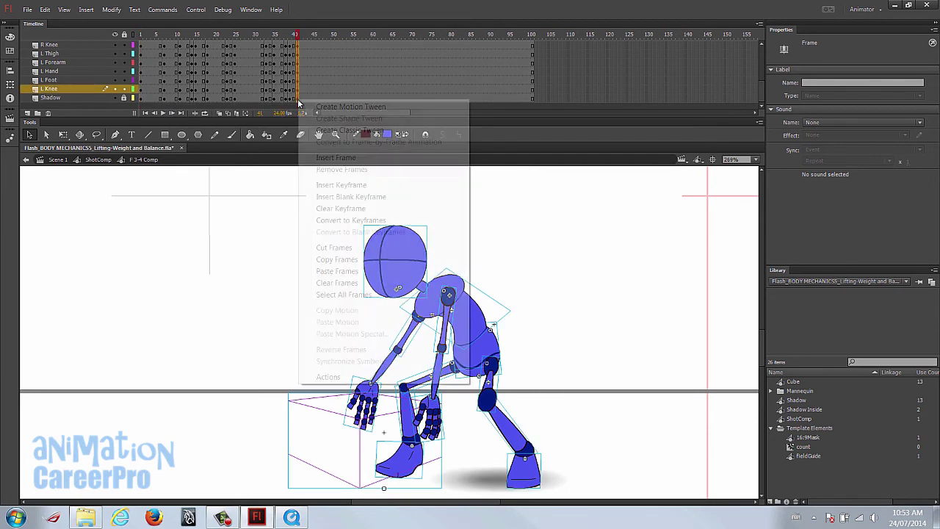
{"action": "left_click", "coordinate": [363, 271]}
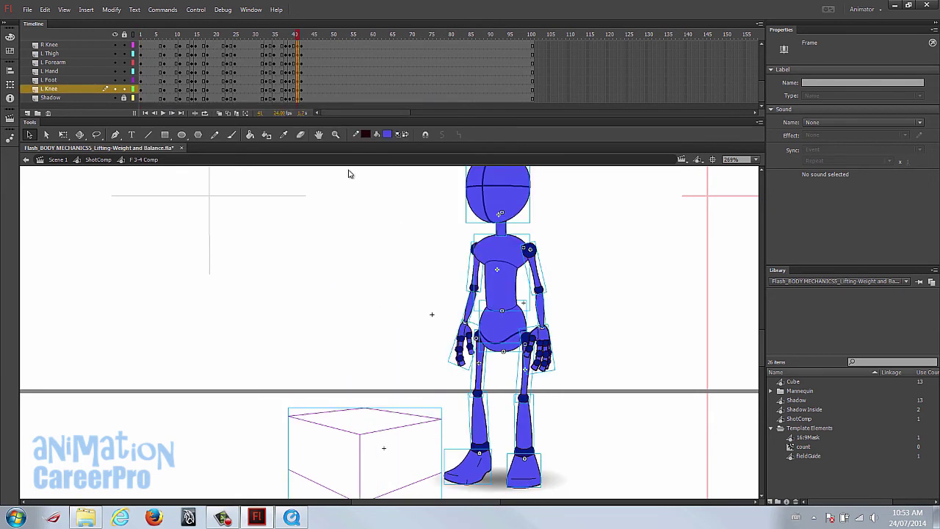
{"action": "left_click", "coordinate": [302, 98]}
{"action": "scroll", "coordinate": [303, 107], "scroll_direction": "up", "scroll_amount": 4}
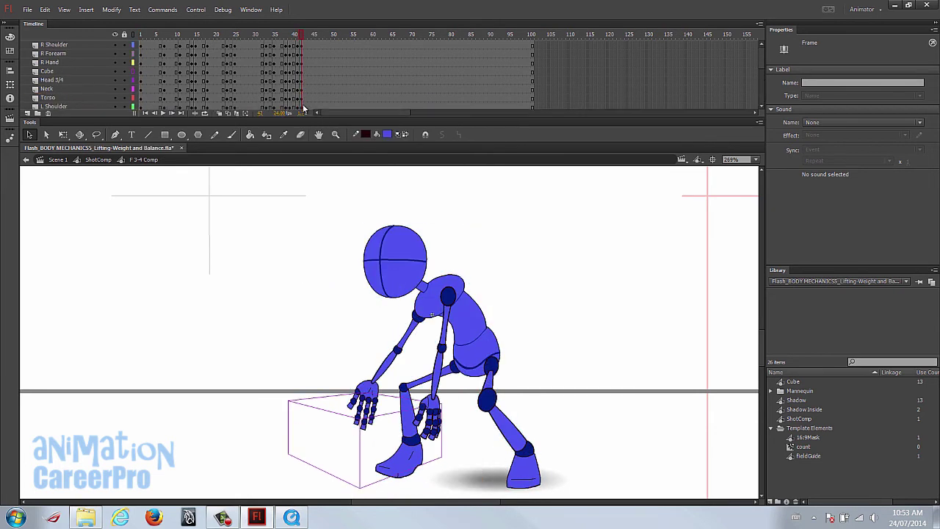
{"action": "left_click", "coordinate": [302, 46], "text": "shift"}
{"action": "right_click", "coordinate": [303, 46]}
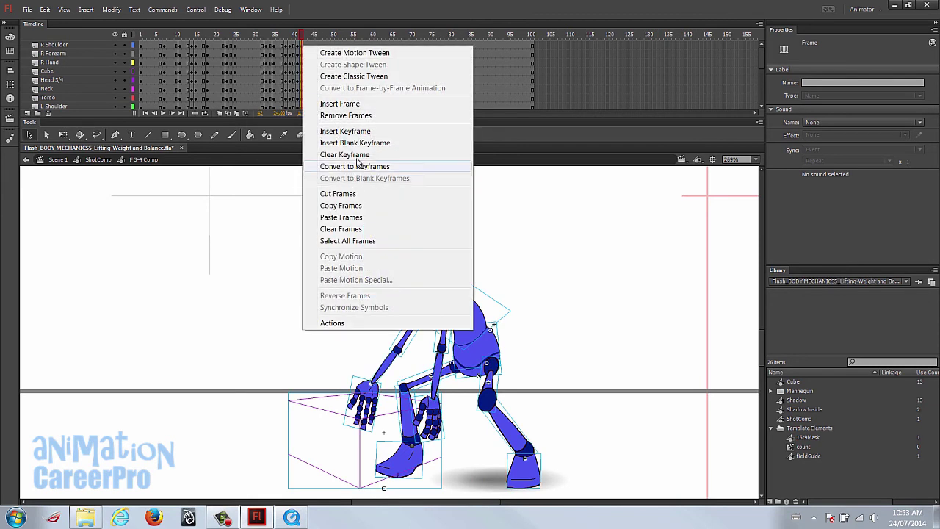
{"action": "left_click", "coordinate": [356, 155]}
On frame 41, select the mannequin's head, torso and arms and rotate them slightly to lean toward the cube.
{"action": "mouse_move", "coordinate": [303, 37]}
{"action": "left_mouse_down"}
{"action": "mouse_move", "coordinate": [282, 37]}
{"action": "mouse_move", "coordinate": [297, 46]}
{"action": "mouse_move", "coordinate": [299, 35]}
{"action": "left_mouse_up"}
{"action": "left_click_drag", "start_coordinate": [436, 184], "coordinate": [580, 303]}
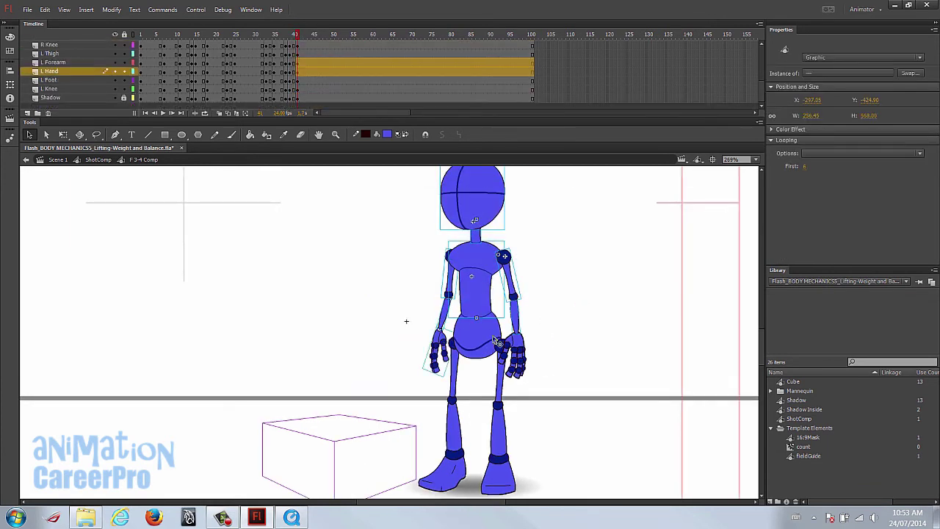
{"action": "key", "text": "q"}
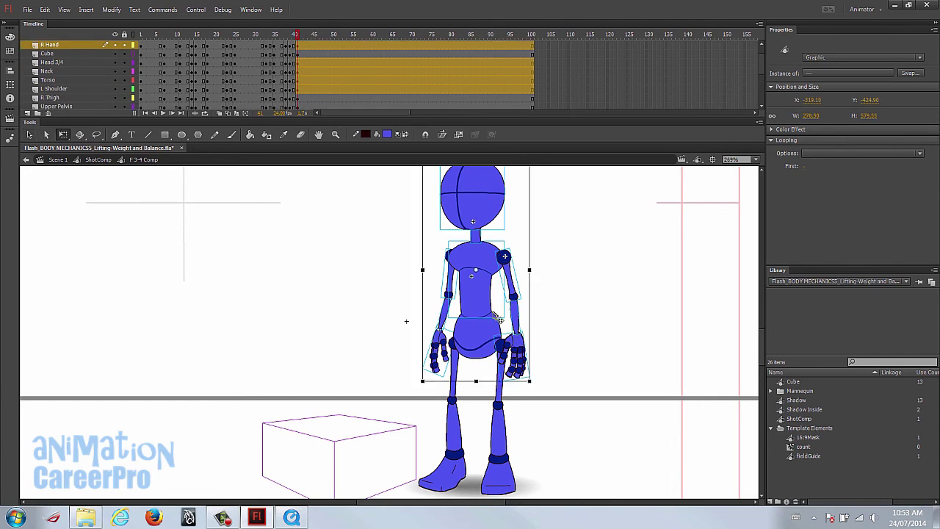
{"action": "scroll", "coordinate": [541, 189], "scroll_direction": "up", "scroll_amount": 1}
{"action": "left_click_drag", "start_coordinate": [542, 189], "coordinate": [523, 188]}
{"action": "left_click_drag", "start_coordinate": [476, 292], "coordinate": [474, 292]}
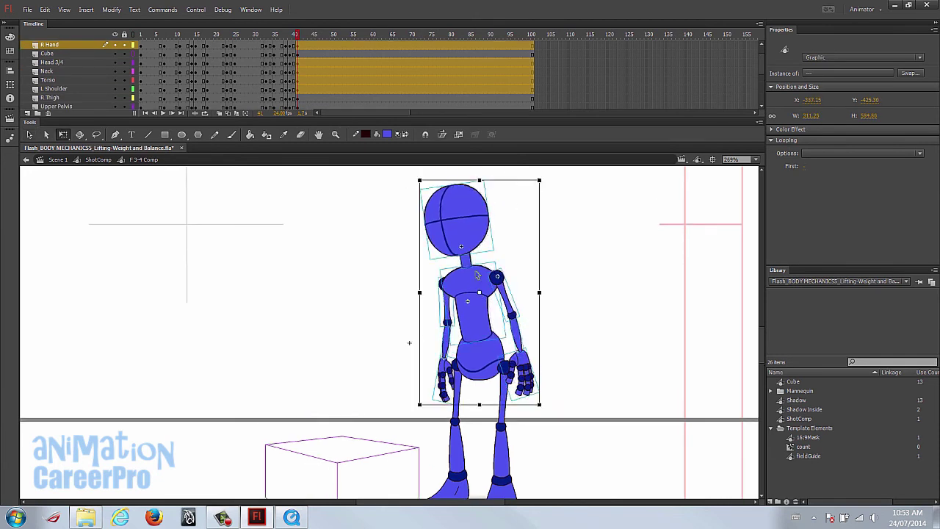
{"action": "left_click_drag", "start_coordinate": [294, 36], "coordinate": [298, 38]}
Tilt the head further down toward the cube on frame 41 and nudge it slightly left.
{"action": "left_click", "coordinate": [465, 220]}
{"action": "left_click_drag", "start_coordinate": [490, 181], "coordinate": [477, 185]}
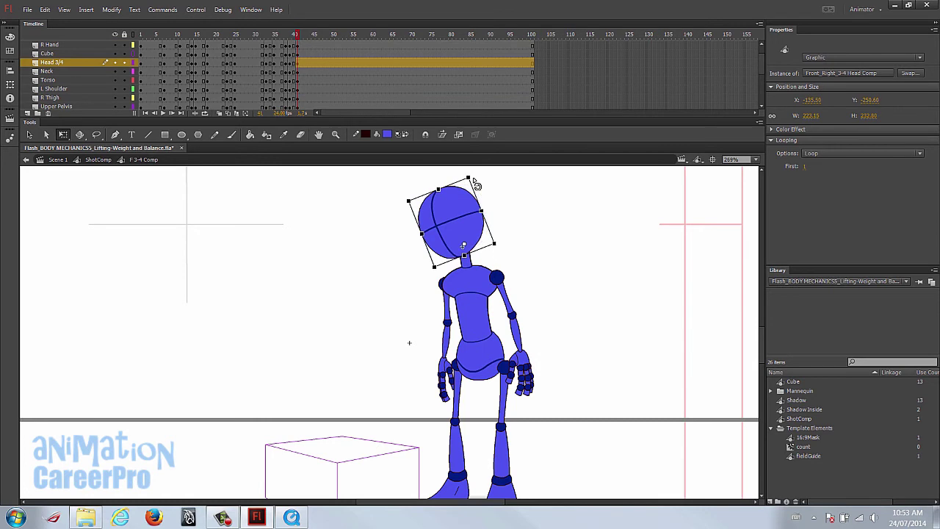
{"action": "key", "text": "Left"}
{"action": "key", "text": "Left"}
Rotate the left arm (hand, forearm and upper arm) on frame 41 away from the body so it reaches toward the cube.
{"action": "left_click", "coordinate": [443, 375]}
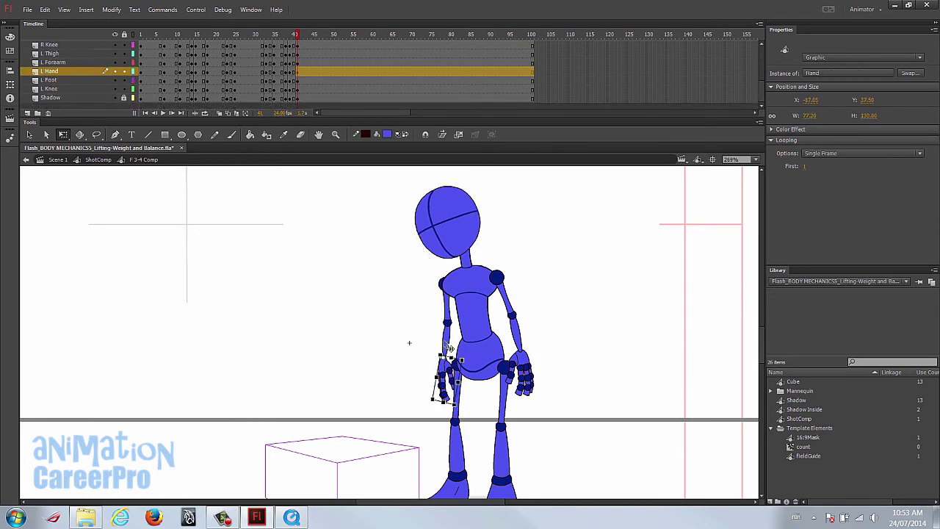
{"action": "left_click", "coordinate": [446, 340], "text": "shift"}
{"action": "left_click", "coordinate": [447, 304], "text": "shift"}
{"action": "left_click_drag", "start_coordinate": [475, 405], "coordinate": [440, 408]}
{"action": "left_click", "coordinate": [439, 302], "text": "shift"}
{"action": "left_click_drag", "start_coordinate": [417, 360], "coordinate": [434, 321]}
{"action": "left_click_drag", "start_coordinate": [458, 402], "coordinate": [417, 402]}
Compare frame 41 with the crouched pose on frame 39, and rotate frame 41's left forearm and hand upward at the elbow.
{"action": "left_click", "coordinate": [294, 38]}
{"action": "left_click_drag", "start_coordinate": [293, 39], "coordinate": [295, 45]}
{"action": "left_click_drag", "start_coordinate": [482, 426], "coordinate": [466, 395]}
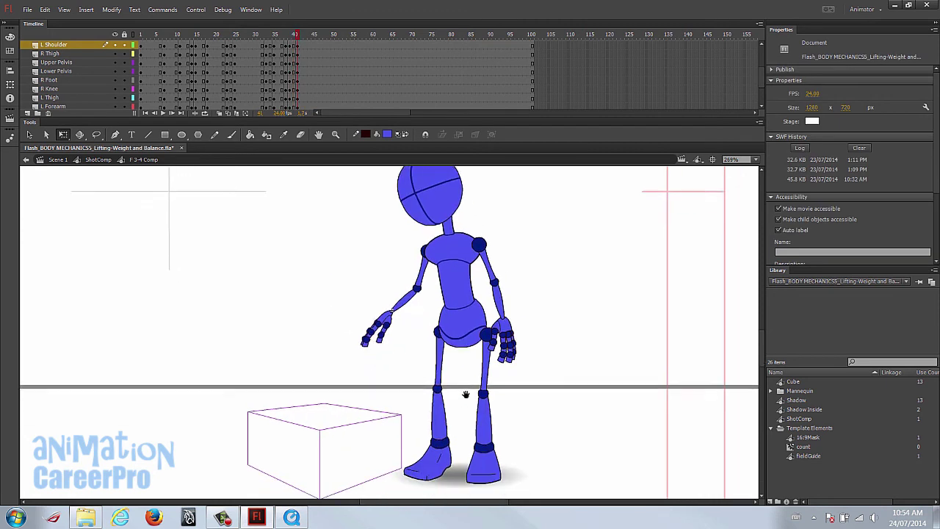
{"action": "left_click", "coordinate": [292, 41]}
{"action": "mouse_move", "coordinate": [292, 40]}
{"action": "left_mouse_down"}
{"action": "mouse_move", "coordinate": [282, 42]}
{"action": "mouse_move", "coordinate": [291, 42]}
{"action": "left_mouse_up"}
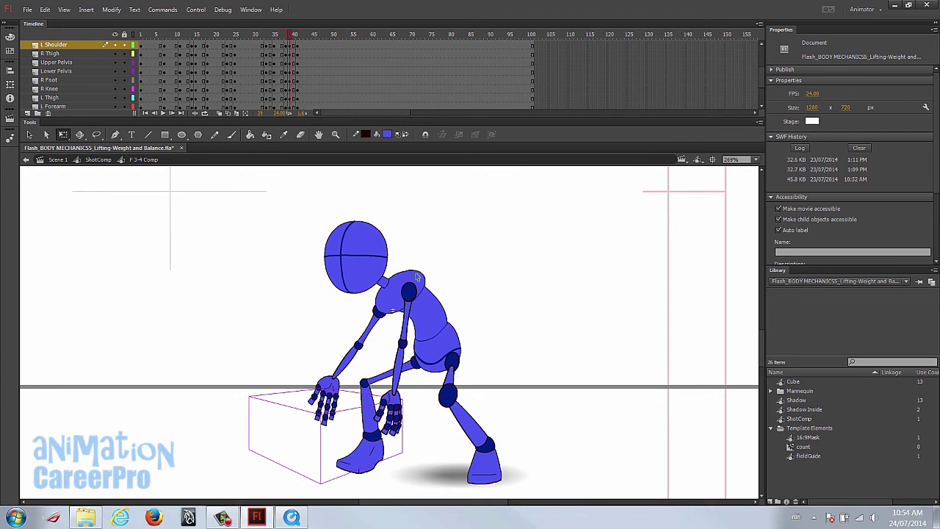
{"action": "left_click", "coordinate": [298, 35]}
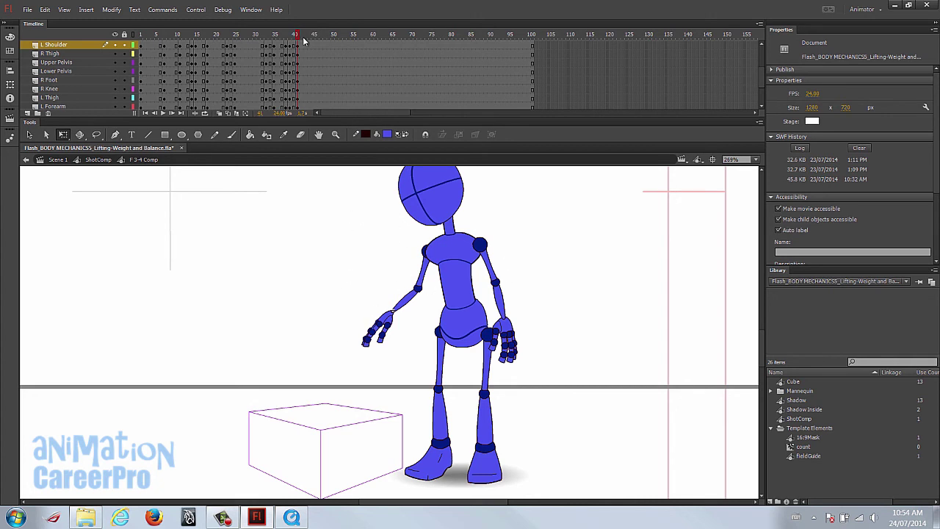
{"action": "left_click", "coordinate": [410, 301]}
{"action": "left_click_drag", "start_coordinate": [421, 303], "coordinate": [422, 301]}
{"action": "left_click_drag", "start_coordinate": [362, 373], "coordinate": [327, 337]}
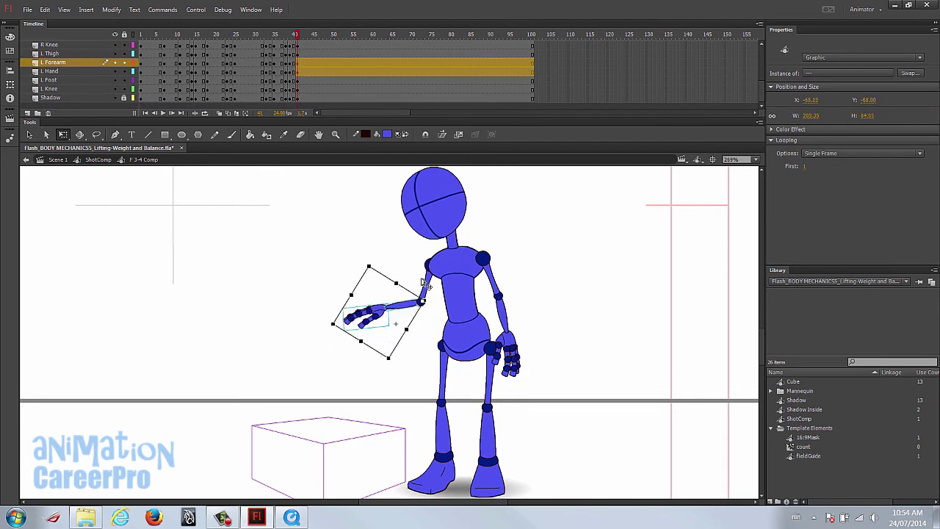
Raise the left upper arm nearly horizontal on frame 41 and reattach the forearm and hand hanging down from the elbow.
{"action": "left_click", "coordinate": [423, 282]}
{"action": "left_click_drag", "start_coordinate": [416, 311], "coordinate": [371, 263]}
{"action": "left_click", "coordinate": [399, 306]}
{"action": "left_click_drag", "start_coordinate": [354, 272], "coordinate": [393, 257]}
{"action": "left_click_drag", "start_coordinate": [313, 290], "coordinate": [345, 329]}
{"action": "left_click_drag", "start_coordinate": [375, 268], "coordinate": [395, 255]}
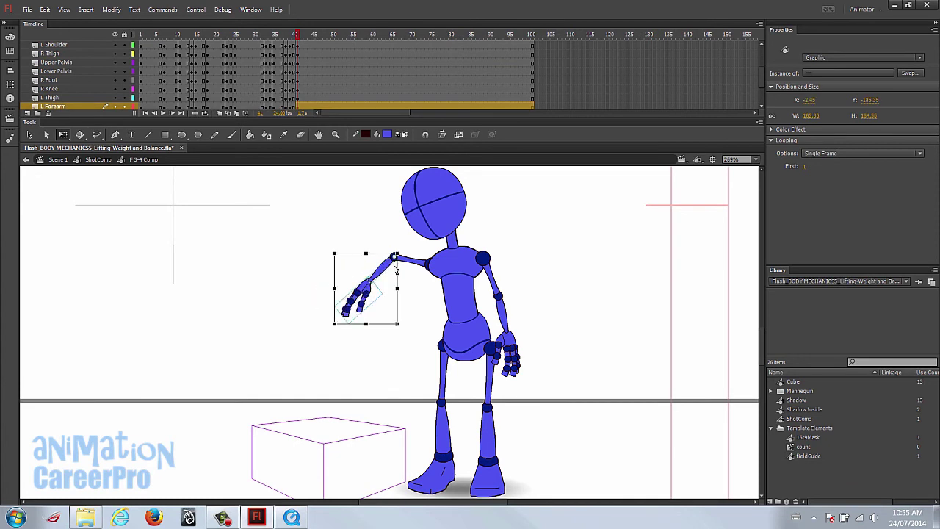
{"action": "left_click_drag", "start_coordinate": [328, 327], "coordinate": [353, 344]}
{"action": "left_click", "coordinate": [413, 264], "text": "shift"}
{"action": "left_click_drag", "start_coordinate": [413, 262], "coordinate": [413, 260]}
Swing the right arm outward on frame 41 with a raised elbow, and fold the forearm and hand in toward the waist.
{"action": "left_click", "coordinate": [484, 260]}
{"action": "left_click", "coordinate": [503, 314], "text": "shift"}
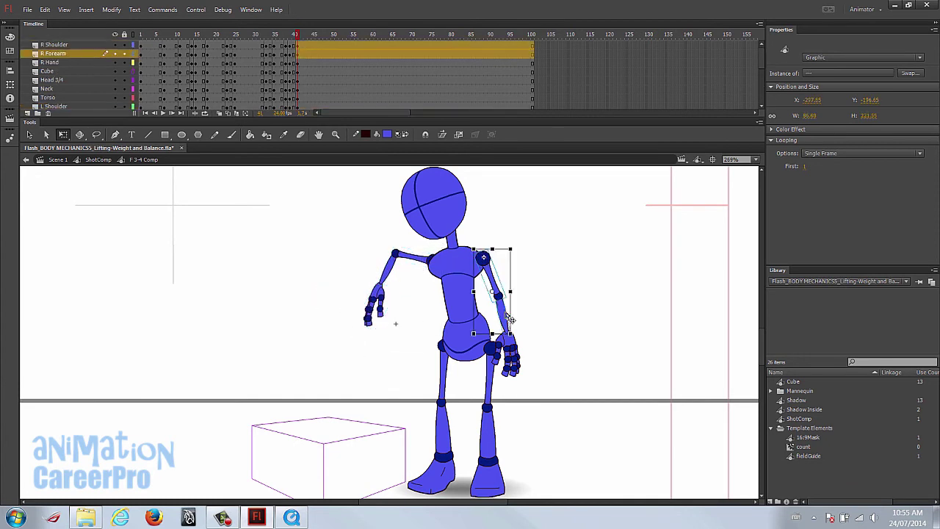
{"action": "left_click", "coordinate": [506, 339], "text": "shift"}
{"action": "left_click_drag", "start_coordinate": [501, 315], "coordinate": [483, 257]}
{"action": "left_click_drag", "start_coordinate": [533, 388], "coordinate": [519, 235]}
{"action": "left_click", "coordinate": [508, 243], "text": "shift"}
{"action": "left_click_drag", "start_coordinate": [603, 209], "coordinate": [509, 328]}
{"action": "left_click", "coordinate": [502, 246], "text": "shift"}
{"action": "left_click_drag", "start_coordinate": [500, 272], "coordinate": [485, 256]}
{"action": "left_click_drag", "start_coordinate": [535, 317], "coordinate": [476, 332]}
{"action": "left_click", "coordinate": [505, 320]}
{"action": "left_click", "coordinate": [477, 294]}
Rotate the left forearm and hand inward at the elbow on frame 41, and nudge the left arm up slightly.
{"action": "left_click_drag", "start_coordinate": [378, 256], "coordinate": [390, 300]}
{"action": "left_click_drag", "start_coordinate": [424, 269], "coordinate": [440, 338]}
{"action": "left_click", "coordinate": [406, 320]}
{"action": "left_click_drag", "start_coordinate": [437, 345], "coordinate": [420, 352]}
{"action": "left_click", "coordinate": [399, 284], "text": "shift"}
{"action": "left_click", "coordinate": [413, 262], "text": "shift"}
{"action": "key", "text": "Up"}
{"action": "key", "text": "Up"}
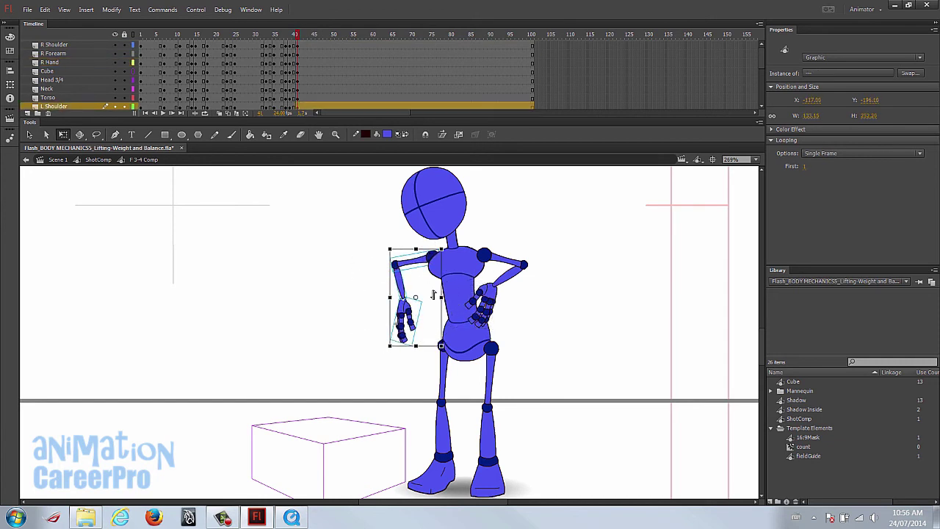
Nudge the right arm into place at the shoulder on frame 41 and tilt the head back slightly.
{"action": "left_click", "coordinate": [509, 274]}
{"action": "left_click", "coordinate": [505, 260], "text": "shift"}
{"action": "left_click", "coordinate": [497, 302], "text": "shift"}
{"action": "left_click_drag", "start_coordinate": [497, 302], "coordinate": [497, 299]}
{"action": "left_click", "coordinate": [439, 214]}
{"action": "left_click_drag", "start_coordinate": [499, 214], "coordinate": [508, 205]}
Set the left hand graphic's first frame to 12 on frame 41.
{"action": "left_click", "coordinate": [413, 312]}
{"action": "left_click", "coordinate": [806, 166]}
{"action": "type", "text": "12"}
{"action": "left_click", "coordinate": [588, 198]}
Check the legs on frame 41 and nudge the left thigh so its knee lines up with the shin.
{"action": "left_click_drag", "start_coordinate": [290, 38], "coordinate": [298, 37]}
{"action": "left_click_drag", "start_coordinate": [363, 190], "coordinate": [573, 329]}
{"action": "left_click", "coordinate": [558, 345]}
{"action": "left_click", "coordinate": [501, 371]}
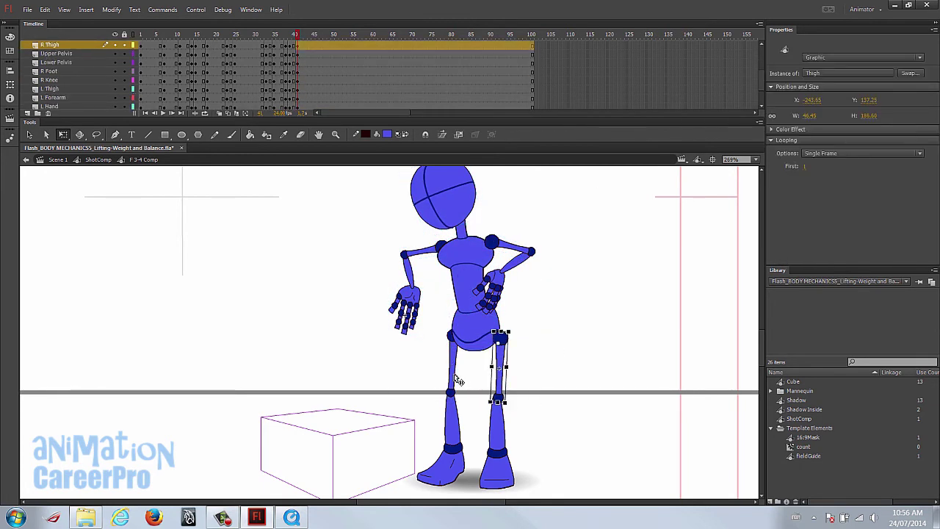
{"action": "left_click", "coordinate": [456, 374]}
{"action": "left_click", "coordinate": [457, 420]}
{"action": "left_click", "coordinate": [500, 430]}
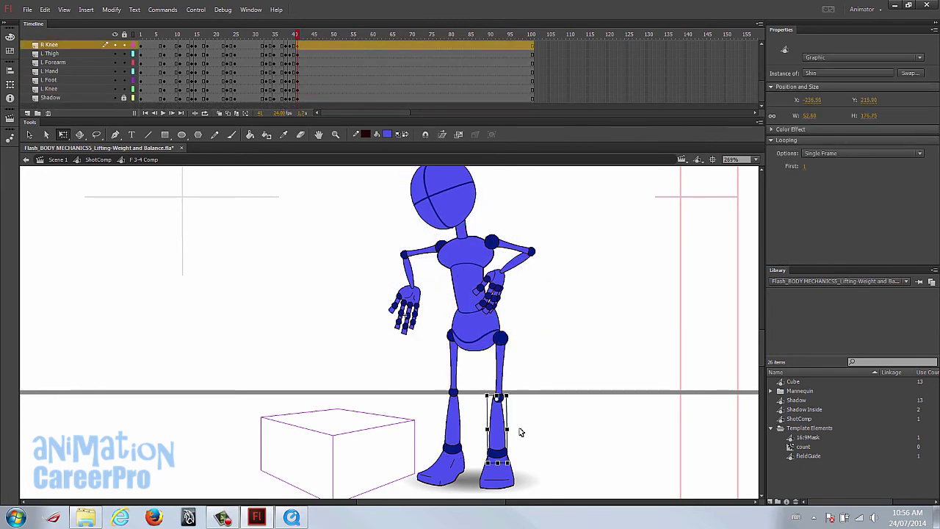
{"action": "left_click", "coordinate": [532, 173]}
Lift the cube off the ground on frame 41 and place it at waist height between the hands.
{"action": "left_click", "coordinate": [366, 435]}
{"action": "left_click_drag", "start_coordinate": [366, 434], "coordinate": [445, 277]}
{"action": "left_click_drag", "start_coordinate": [297, 35], "coordinate": [297, 35]}
Rotate the left forearm and hand about the elbow on frame 41 so the hand rests against the cube.
{"action": "left_click", "coordinate": [435, 248]}
{"action": "left_click", "coordinate": [409, 271], "text": "shift"}
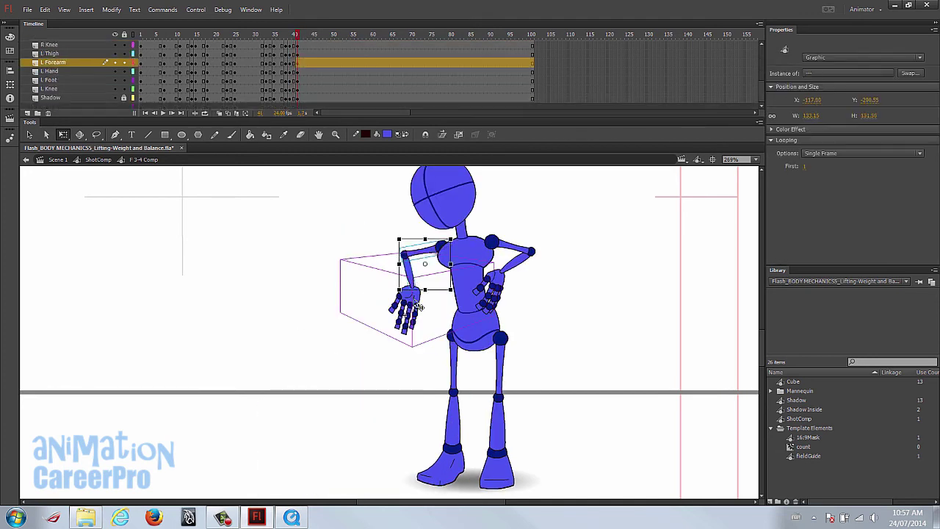
{"action": "left_click", "coordinate": [417, 306], "text": "shift"}
{"action": "left_click_drag", "start_coordinate": [417, 287], "coordinate": [443, 247]}
{"action": "mouse_move", "coordinate": [456, 335]}
{"action": "left_mouse_down"}
{"action": "mouse_move", "coordinate": [424, 331]}
{"action": "mouse_move", "coordinate": [453, 334]}
{"action": "left_mouse_up"}
Adjust the right forearm's angle at the elbow and the right arm's angle at the shoulder on frame 41.
{"action": "left_click", "coordinate": [510, 277]}
{"action": "left_click_drag", "start_coordinate": [502, 282], "coordinate": [532, 252]}
{"action": "left_click_drag", "start_coordinate": [542, 319], "coordinate": [548, 319]}
{"action": "left_click", "coordinate": [514, 246], "text": "shift"}
{"action": "left_click_drag", "start_coordinate": [505, 277], "coordinate": [492, 241]}
{"action": "left_click_drag", "start_coordinate": [544, 323], "coordinate": [537, 328]}
{"action": "left_click", "coordinate": [560, 287]}
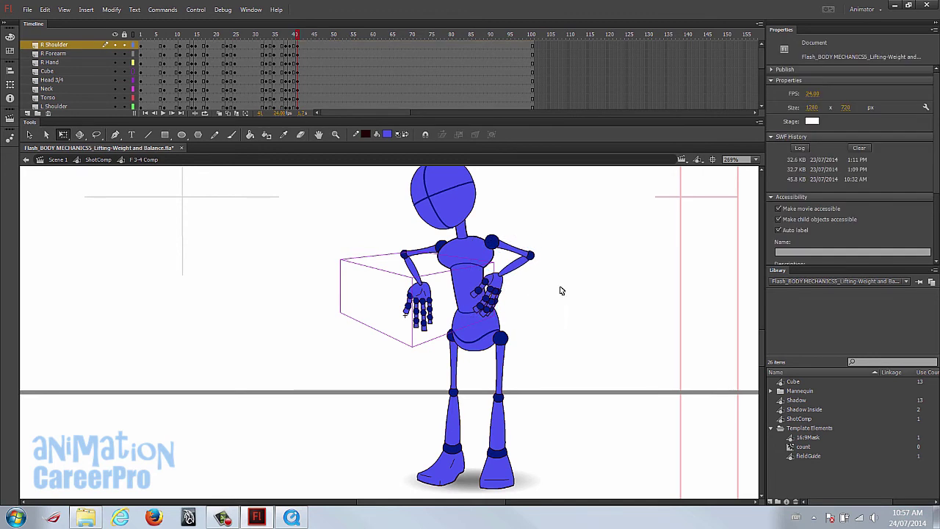
Compare the poses on frames 39 and 41, and insert keyframes at frame 46 on all layers from R Shoulder to L Knee.
{"action": "left_click", "coordinate": [287, 34]}
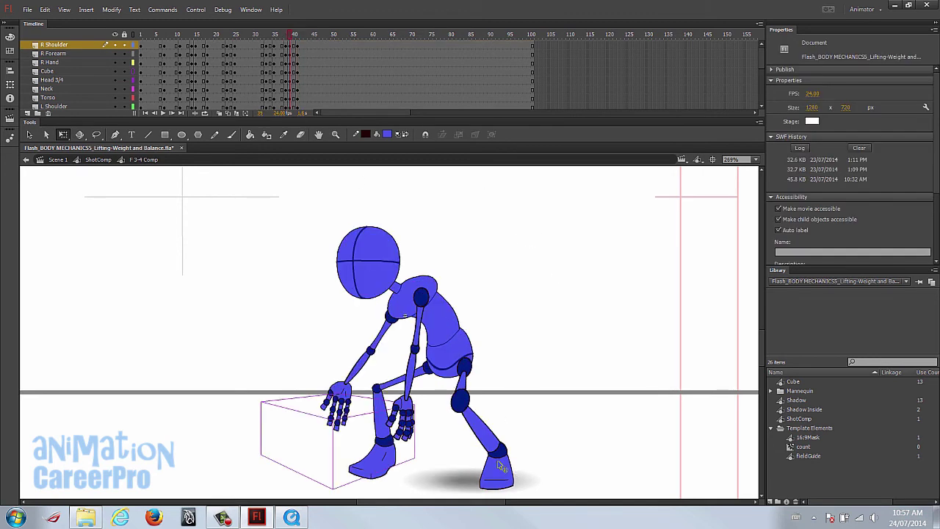
{"action": "left_click", "coordinate": [295, 35]}
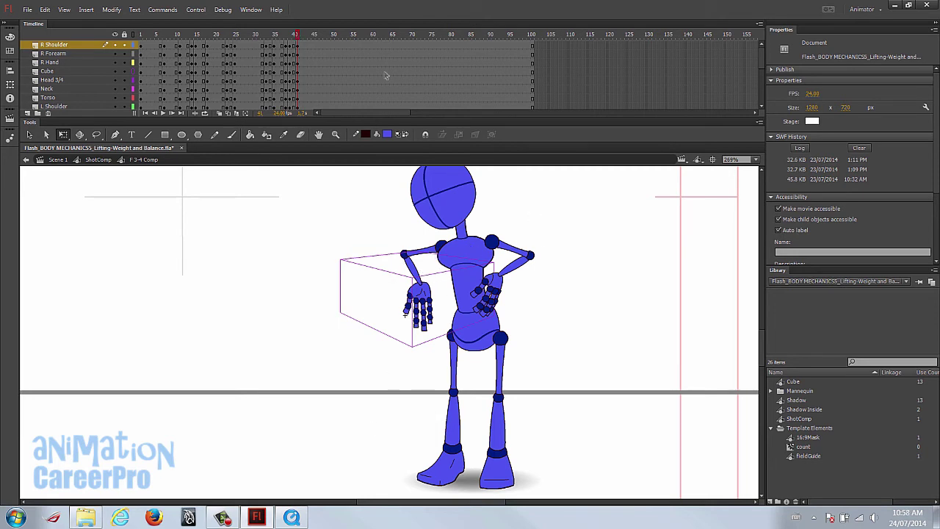
{"action": "left_click_drag", "start_coordinate": [298, 35], "coordinate": [317, 37]}
{"action": "left_click", "coordinate": [316, 47]}
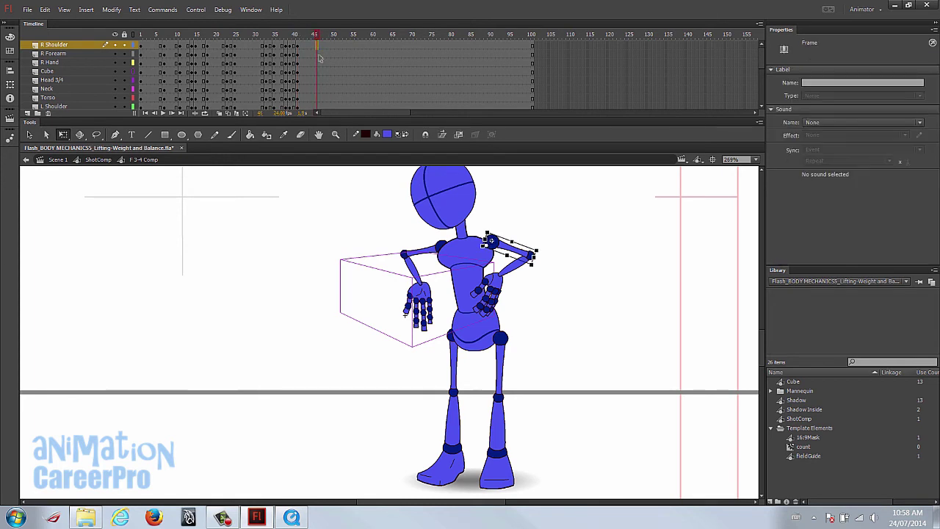
{"action": "scroll", "coordinate": [324, 82], "scroll_direction": "down", "scroll_amount": 4}
{"action": "left_click", "coordinate": [318, 93], "text": "shift"}
{"action": "key", "text": "F6"}
{"action": "scroll", "coordinate": [324, 104], "scroll_direction": "up", "scroll_amount": 4}
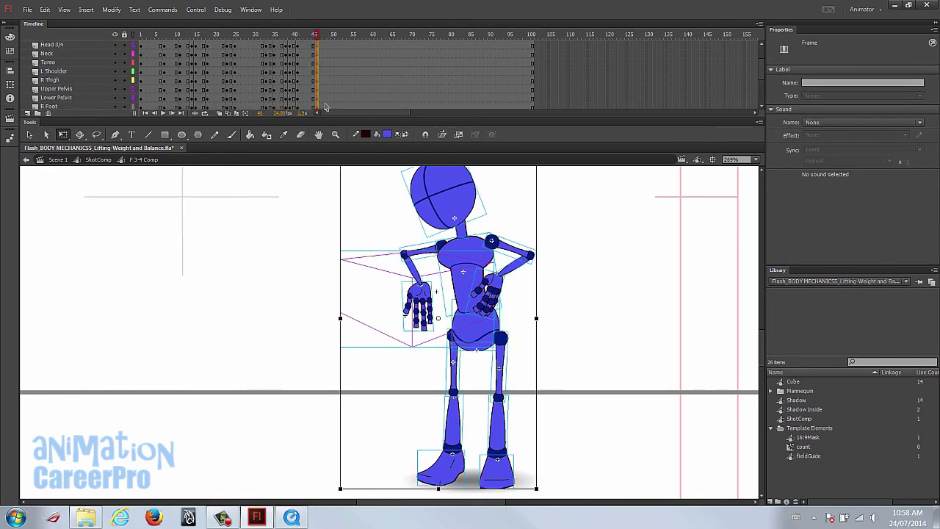
Lock the Cube layer so only the mannequin's parts can be selected on frame 46.
{"action": "left_click", "coordinate": [548, 287]}
{"action": "left_click_drag", "start_coordinate": [586, 260], "coordinate": [518, 272]}
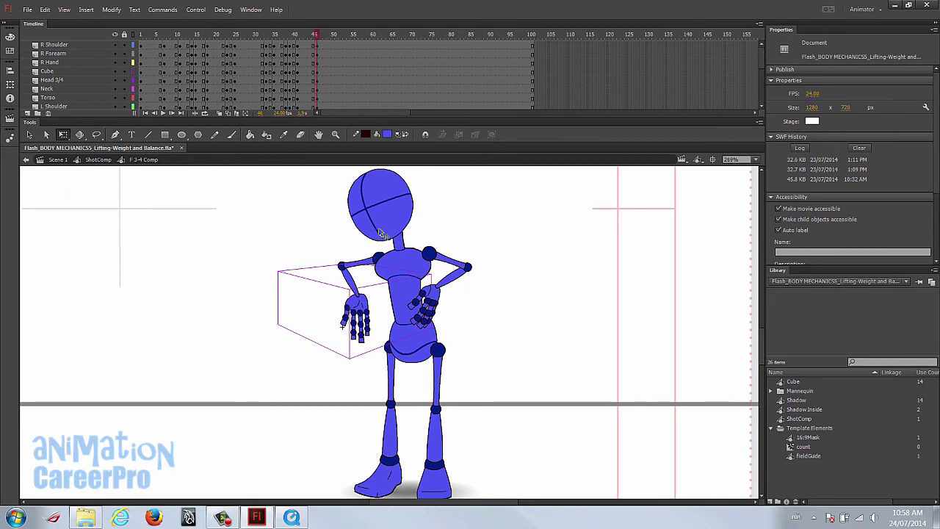
{"action": "left_click_drag", "start_coordinate": [466, 186], "coordinate": [317, 288]}
{"action": "left_click", "coordinate": [124, 71]}
{"action": "left_click", "coordinate": [280, 226]}
Select the mannequin's upper body on frame 46, set the pivot at the hips and lean it backward away from the cube.
{"action": "left_click_drag", "start_coordinate": [275, 174], "coordinate": [551, 365]}
{"action": "left_click", "coordinate": [393, 387], "text": "shift"}
{"action": "left_click", "coordinate": [438, 391], "text": "shift"}
{"action": "left_click_drag", "start_coordinate": [405, 261], "coordinate": [412, 345]}
{"action": "left_click_drag", "start_coordinate": [495, 363], "coordinate": [502, 403]}
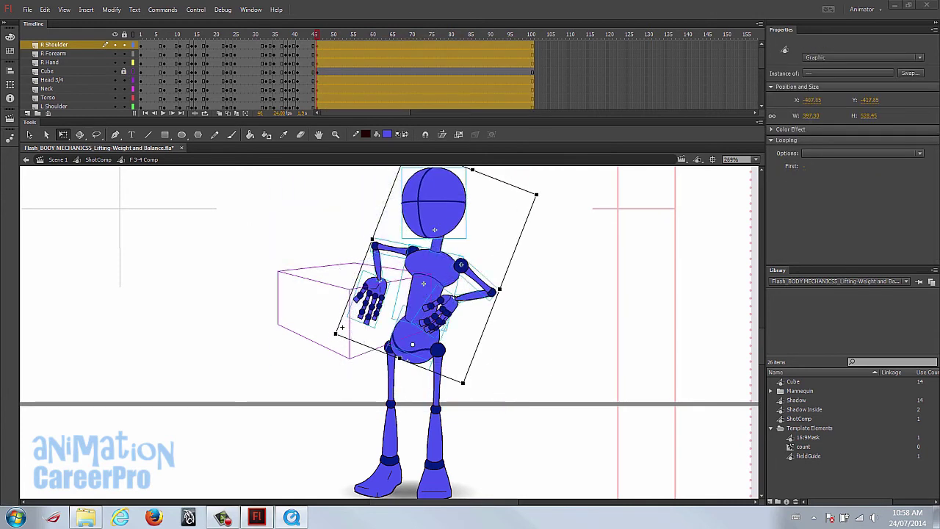
{"action": "left_click_drag", "start_coordinate": [536, 194], "coordinate": [505, 179]}
{"action": "left_click_drag", "start_coordinate": [492, 340], "coordinate": [503, 361]}
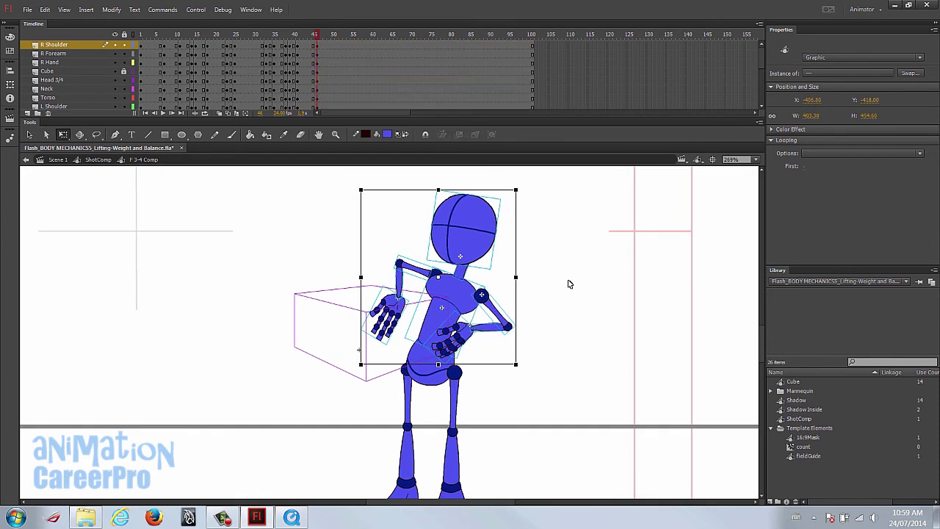
{"action": "left_click", "coordinate": [477, 244]}
{"action": "left_click", "coordinate": [541, 284]}
Rotate the left forearm, hand and upper arm on frame 46 so the arm extends forward to support the cube.
{"action": "left_click", "coordinate": [392, 306]}
{"action": "left_click", "coordinate": [400, 283], "text": "shift"}
{"action": "left_click_drag", "start_coordinate": [384, 303], "coordinate": [398, 263]}
{"action": "left_click_drag", "start_coordinate": [412, 348], "coordinate": [435, 275]}
{"action": "left_click", "coordinate": [417, 269], "text": "shift"}
{"action": "left_click_drag", "start_coordinate": [373, 180], "coordinate": [375, 310]}
{"action": "left_click_drag", "start_coordinate": [422, 351], "coordinate": [449, 351]}
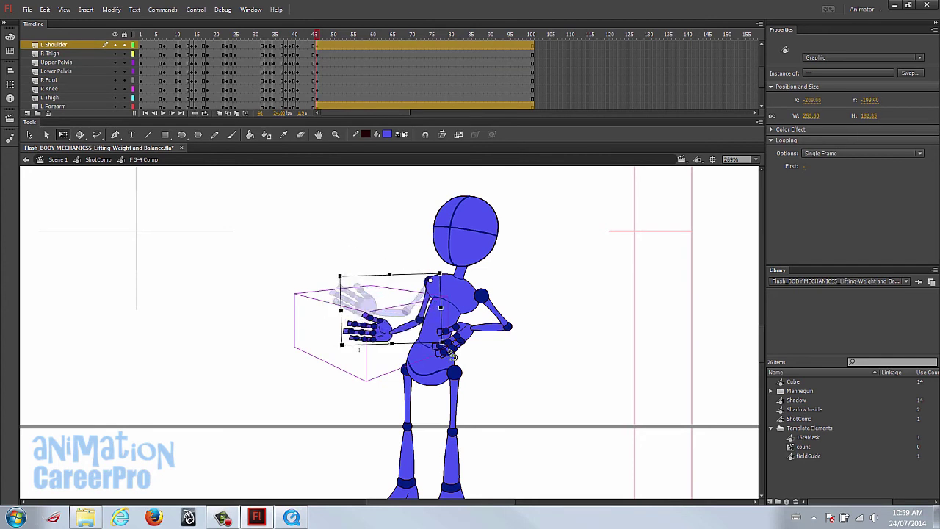
Rotate the left hand at the wrist on frame 46 so its fingers point downward along the cube.
{"action": "left_click", "coordinate": [378, 314]}
{"action": "left_click", "coordinate": [374, 329]}
{"action": "left_click_drag", "start_coordinate": [338, 308], "coordinate": [326, 341]}
Rotate the right arm on frame 46 so the elbow comes in and the hand reaches under the cube in front of the pelvis.
{"action": "left_click", "coordinate": [462, 336]}
{"action": "left_click", "coordinate": [483, 329], "text": "shift"}
{"action": "left_click_drag", "start_coordinate": [484, 334], "coordinate": [434, 387]}
{"action": "left_click", "coordinate": [486, 308], "text": "shift"}
{"action": "left_click", "coordinate": [478, 390]}
{"action": "left_click", "coordinate": [429, 353]}
{"action": "left_click", "coordinate": [462, 338], "text": "shift"}
{"action": "left_click", "coordinate": [481, 319], "text": "shift"}
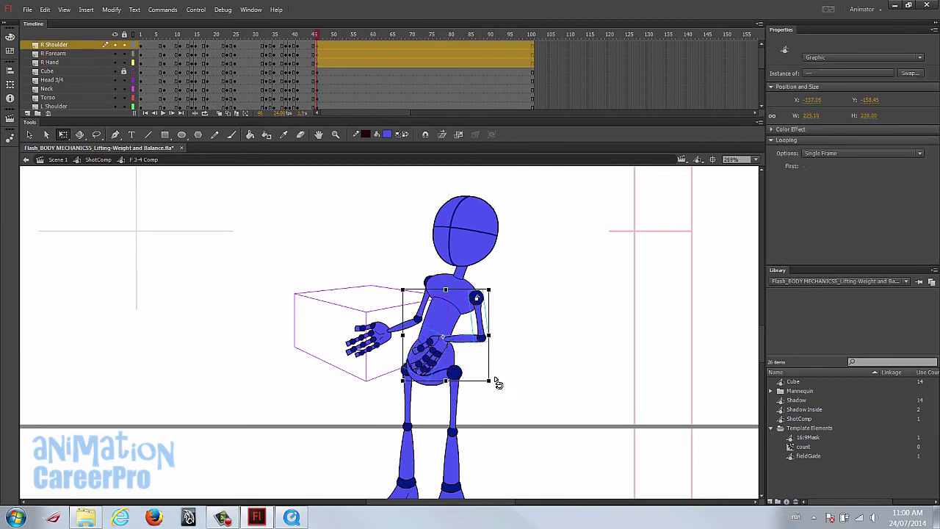
{"action": "left_click_drag", "start_coordinate": [495, 382], "coordinate": [487, 390]}
{"action": "left_click", "coordinate": [566, 321]}
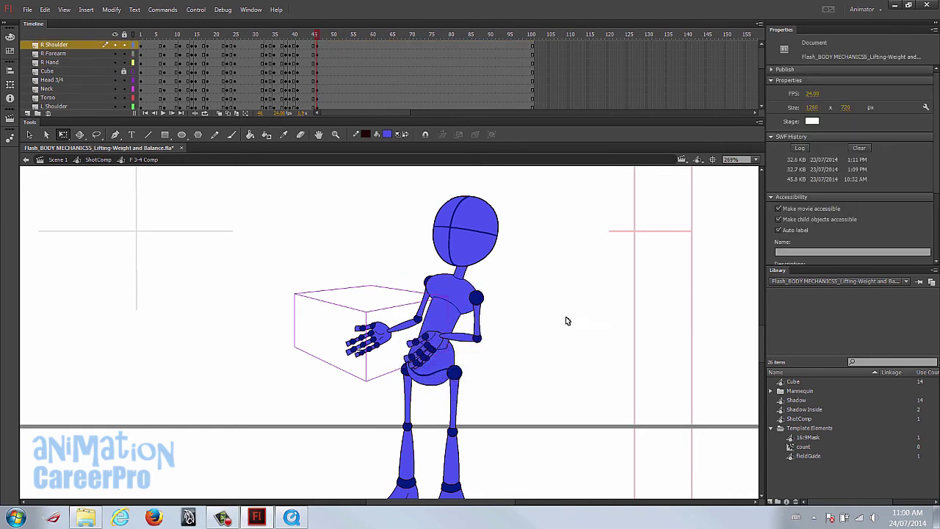
Readjust the left arm's rotation on frame 46, bringing the hand closer to the torso.
{"action": "left_click", "coordinate": [422, 318]}
{"action": "left_click", "coordinate": [375, 334]}
{"action": "left_click_drag", "start_coordinate": [343, 366], "coordinate": [376, 360]}
{"action": "left_click", "coordinate": [427, 293], "text": "shift"}
{"action": "left_click_drag", "start_coordinate": [443, 408], "coordinate": [391, 371]}
Swing both thighs forward at the hips on frame 46 and shift the body and thighs slightly down and back.
{"action": "left_click", "coordinate": [454, 349]}
{"action": "left_click", "coordinate": [409, 354]}
{"action": "left_click", "coordinate": [446, 362]}
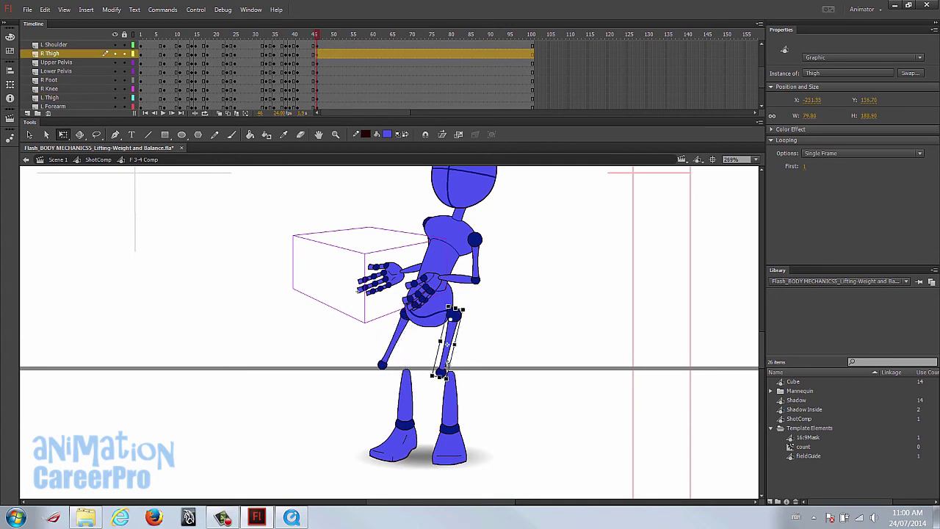
{"action": "key", "text": "ctrl+a"}
{"action": "left_click_drag", "start_coordinate": [439, 317], "coordinate": [446, 325]}
{"action": "left_click", "coordinate": [550, 349]}
Align both shins with the forward-swung thighs on frame 46 and rotate them so the ankles meet the planted feet.
{"action": "left_click", "coordinate": [452, 398]}
{"action": "left_click", "coordinate": [454, 356]}
{"action": "mouse_move", "coordinate": [452, 385]}
{"action": "left_mouse_down"}
{"action": "mouse_move", "coordinate": [390, 379]}
{"action": "mouse_move", "coordinate": [436, 395]}
{"action": "left_mouse_up"}
{"action": "left_click", "coordinate": [403, 344]}
{"action": "left_click_drag", "start_coordinate": [444, 446], "coordinate": [466, 441]}
{"action": "left_click_drag", "start_coordinate": [408, 384], "coordinate": [384, 383]}
{"action": "mouse_move", "coordinate": [396, 437]}
{"action": "left_mouse_down"}
{"action": "mouse_move", "coordinate": [427, 436]}
{"action": "mouse_move", "coordinate": [414, 439]}
{"action": "left_mouse_up"}
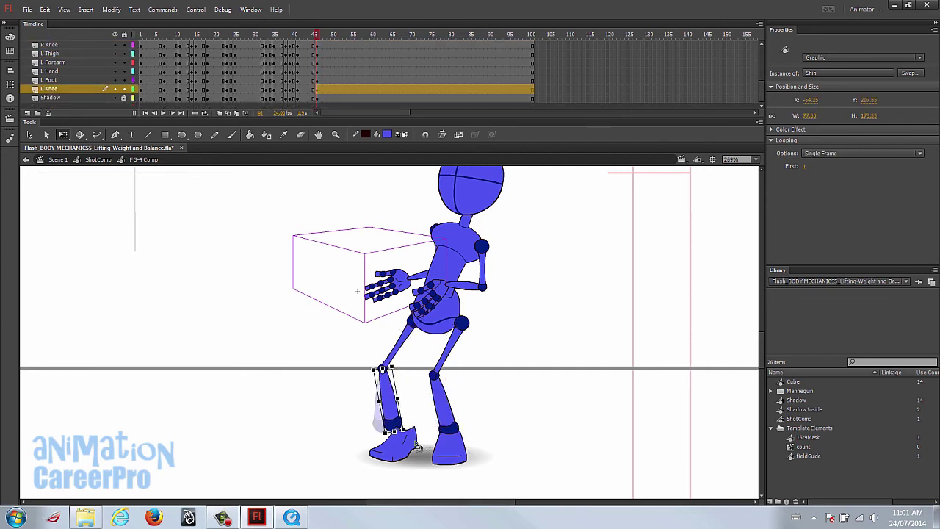
{"action": "left_click", "coordinate": [399, 342], "text": "shift"}
{"action": "left_click_drag", "start_coordinate": [399, 373], "coordinate": [414, 320]}
{"action": "left_click_drag", "start_coordinate": [429, 439], "coordinate": [442, 437]}
Rotate the cube clockwise on frame 46 and move it up and in against the chest.
{"action": "key", "text": "space"}
{"action": "left_click_drag", "start_coordinate": [515, 317], "coordinate": [524, 331]}
{"action": "left_click_drag", "start_coordinate": [564, 229], "coordinate": [524, 254]}
{"action": "left_click", "coordinate": [490, 221]}
{"action": "left_click", "coordinate": [400, 284]}
{"action": "left_click_drag", "start_coordinate": [461, 257], "coordinate": [478, 270]}
{"action": "left_click_drag", "start_coordinate": [406, 284], "coordinate": [422, 282]}
{"action": "key", "text": "Up"}
{"action": "key", "text": "Up"}
{"action": "key", "text": "Up"}
{"action": "key", "text": "Up"}
{"action": "key", "text": "Right"}
{"action": "key", "text": "Up"}
{"action": "key", "text": "Up"}
{"action": "key", "text": "Up"}
{"action": "key", "text": "Up"}
{"action": "key", "text": "Up"}
{"action": "key", "text": "Up"}
{"action": "left_click", "coordinate": [321, 54]}
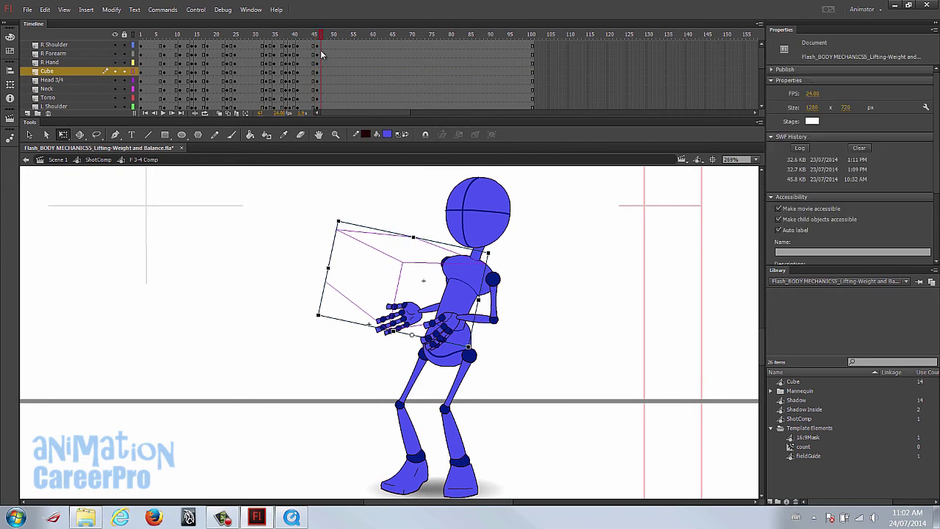
{"action": "left_click_drag", "start_coordinate": [321, 54], "coordinate": [319, 55]}
Swing the right upper arm and forearm forward on frame 46 and bring the right hand under the cube.
{"action": "left_click", "coordinate": [506, 265]}
{"action": "left_click", "coordinate": [485, 312]}
{"action": "left_click", "coordinate": [444, 337]}
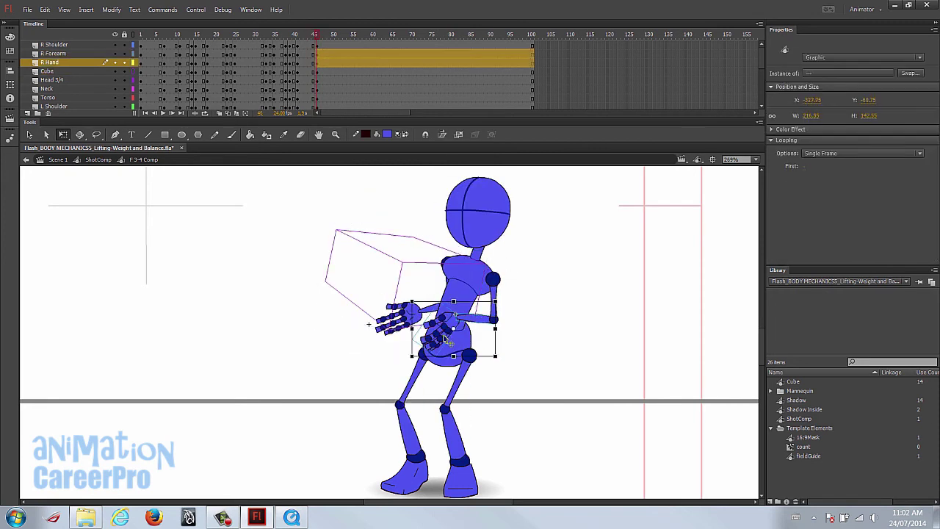
{"action": "left_click", "coordinate": [499, 294]}
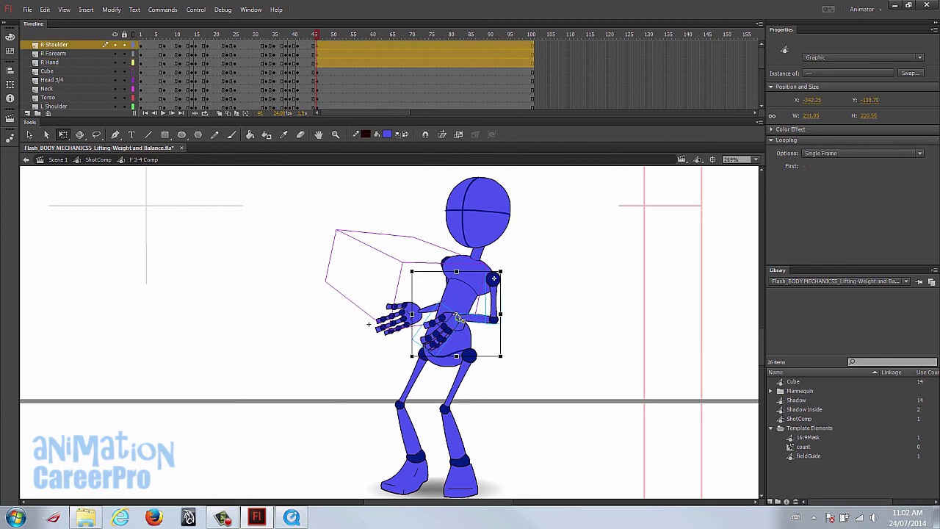
{"action": "left_click", "coordinate": [513, 308]}
{"action": "left_click", "coordinate": [444, 332]}
{"action": "left_click", "coordinate": [486, 318], "text": "shift"}
{"action": "mouse_move", "coordinate": [486, 318]}
{"action": "left_mouse_down"}
{"action": "mouse_move", "coordinate": [478, 306]}
{"action": "mouse_move", "coordinate": [485, 321]}
{"action": "left_mouse_up"}
{"action": "left_click", "coordinate": [509, 311]}
{"action": "left_click", "coordinate": [478, 312]}
{"action": "left_click", "coordinate": [507, 315]}
{"action": "left_click", "coordinate": [477, 314]}
{"action": "key", "text": "z"}
{"action": "left_click", "coordinate": [502, 323]}
{"action": "key", "text": "v"}
{"action": "left_click", "coordinate": [501, 375]}
{"action": "key", "text": "q"}
{"action": "left_click_drag", "start_coordinate": [516, 390], "coordinate": [501, 394]}
{"action": "left_click_drag", "start_coordinate": [466, 368], "coordinate": [463, 375]}
{"action": "left_click_drag", "start_coordinate": [415, 358], "coordinate": [358, 360]}
{"action": "left_click_drag", "start_coordinate": [433, 365], "coordinate": [393, 347]}
{"action": "left_click_drag", "start_coordinate": [396, 355], "coordinate": [381, 353]}
Fine-tune the right upper arm and forearm on frame 46 and raise the left hand against the cube.
{"action": "left_click", "coordinate": [482, 359]}
{"action": "left_click_drag", "start_coordinate": [509, 390], "coordinate": [495, 394]}
{"action": "left_click_drag", "start_coordinate": [442, 360], "coordinate": [475, 351]}
{"action": "left_click_drag", "start_coordinate": [376, 355], "coordinate": [378, 318]}
{"action": "key", "text": "z"}
{"action": "left_click", "coordinate": [414, 289], "text": "alt"}
{"action": "left_click_drag", "start_coordinate": [484, 332], "coordinate": [507, 266]}
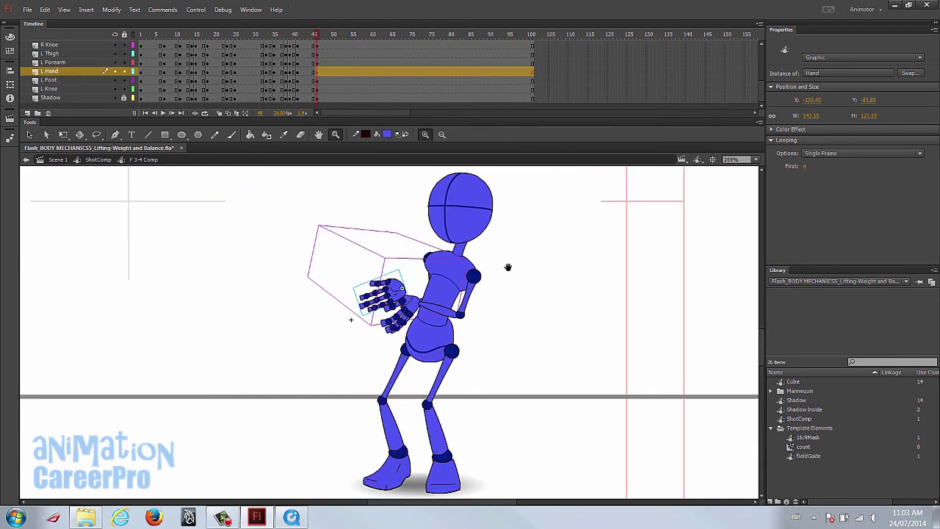
{"action": "key", "text": "v"}
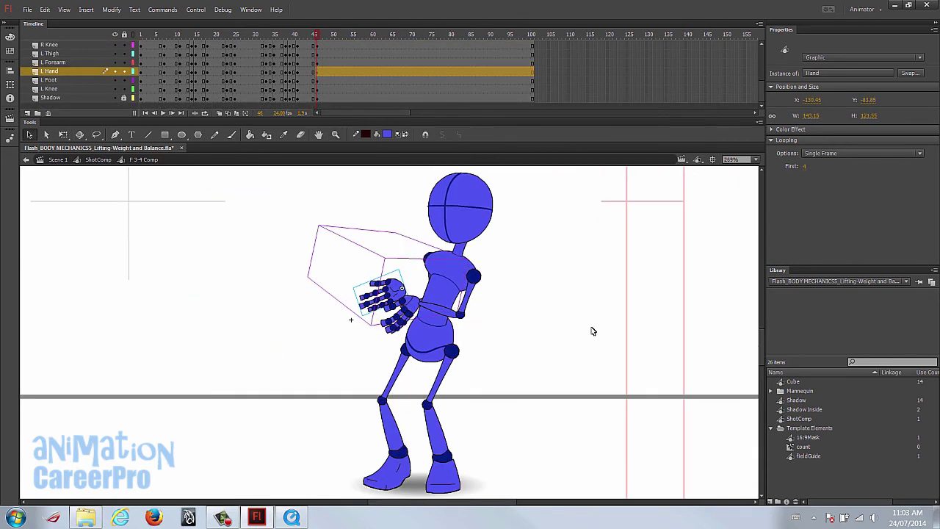
Insert keyframes on all layers at frame 50.
{"action": "left_click_drag", "start_coordinate": [317, 38], "coordinate": [334, 88]}
{"action": "left_click", "coordinate": [335, 98]}
{"action": "scroll", "coordinate": [332, 90], "scroll_direction": "up", "scroll_amount": 3}
Lean the mannequin, excluding the cube, slightly back about its feet on frame 50.
{"action": "key", "text": "ctrl+a"}
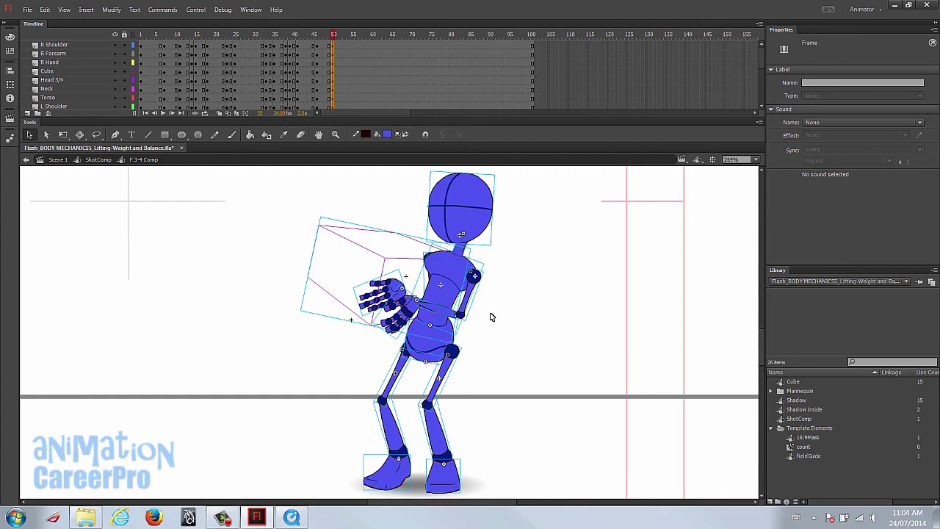
{"action": "left_click_drag", "start_coordinate": [536, 368], "coordinate": [534, 369]}
{"action": "left_click_drag", "start_coordinate": [346, 241], "coordinate": [361, 252]}
{"action": "key", "text": "ctrl+z"}
{"action": "key", "text": "q"}
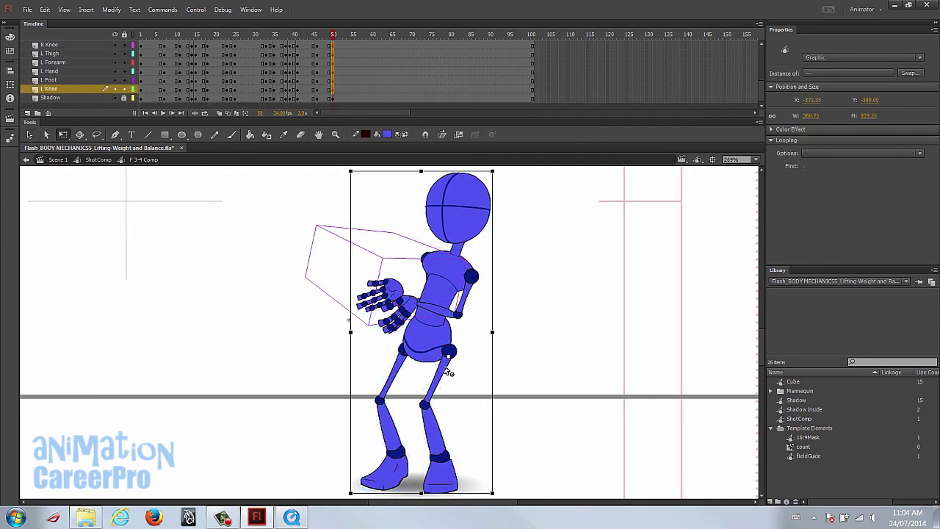
{"action": "left_click_drag", "start_coordinate": [443, 475], "coordinate": [444, 475]}
{"action": "left_click_drag", "start_coordinate": [458, 169], "coordinate": [462, 171]}
Shift the upper body, thighs and cube slightly down on frame 50, keeping the shins and feet in place.
{"action": "left_click", "coordinate": [342, 243]}
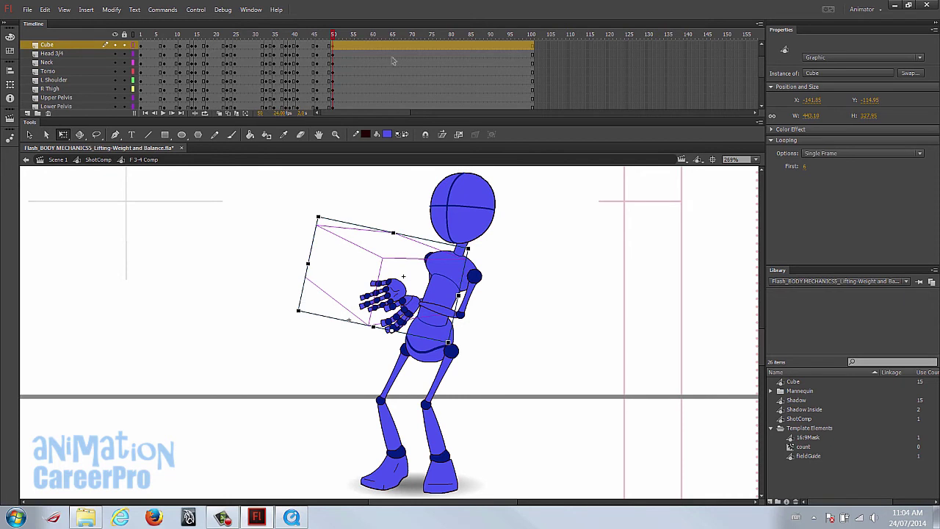
{"action": "mouse_move", "coordinate": [335, 35]}
{"action": "left_mouse_down"}
{"action": "mouse_move", "coordinate": [324, 40]}
{"action": "mouse_move", "coordinate": [335, 51]}
{"action": "left_mouse_up"}
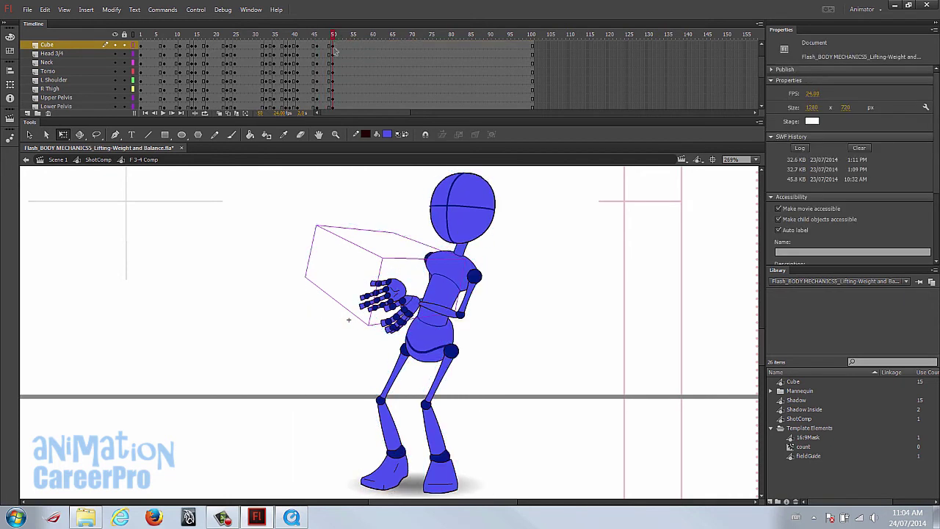
{"action": "left_click_drag", "start_coordinate": [358, 194], "coordinate": [568, 364]}
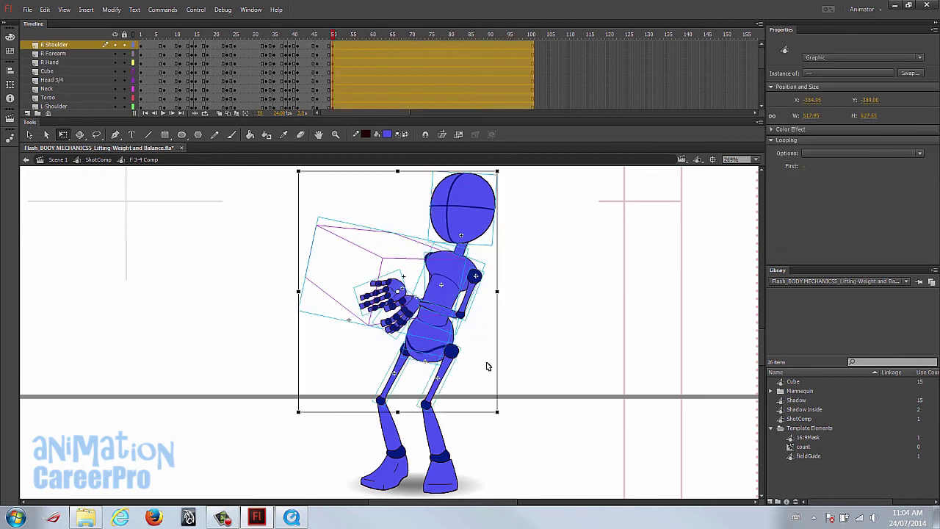
{"action": "key", "text": "Down"}
{"action": "key", "text": "Down"}
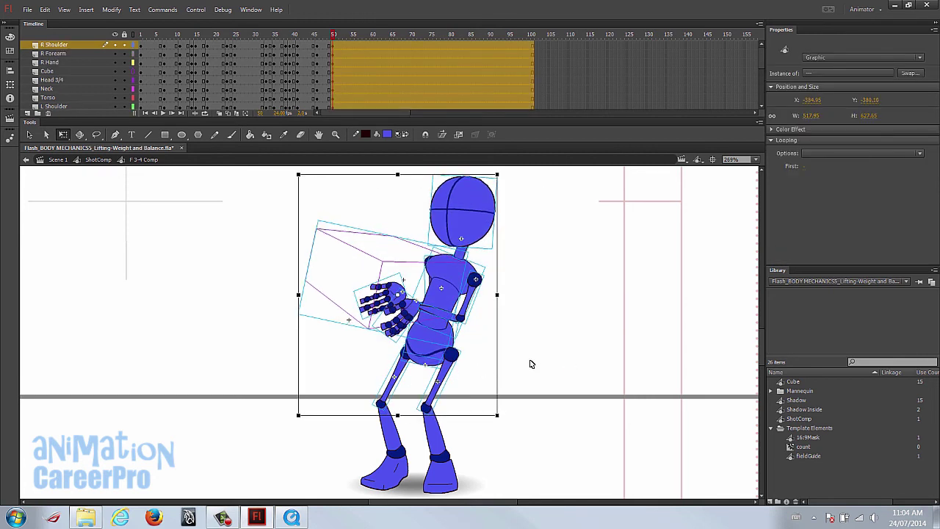
{"action": "left_click", "coordinate": [534, 350]}
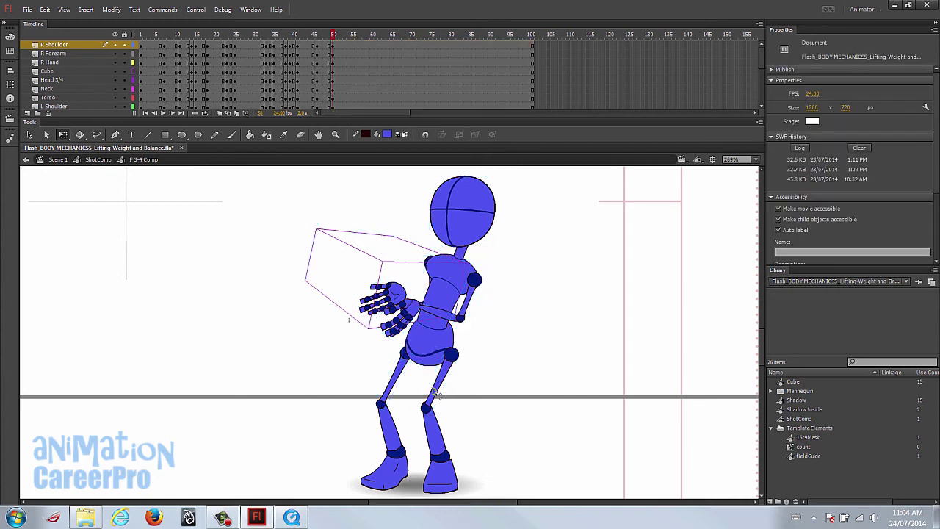
Swing both thighs forward and rotate both shins on frame 50 so the knees bend more over the planted feet.
{"action": "left_click", "coordinate": [436, 392]}
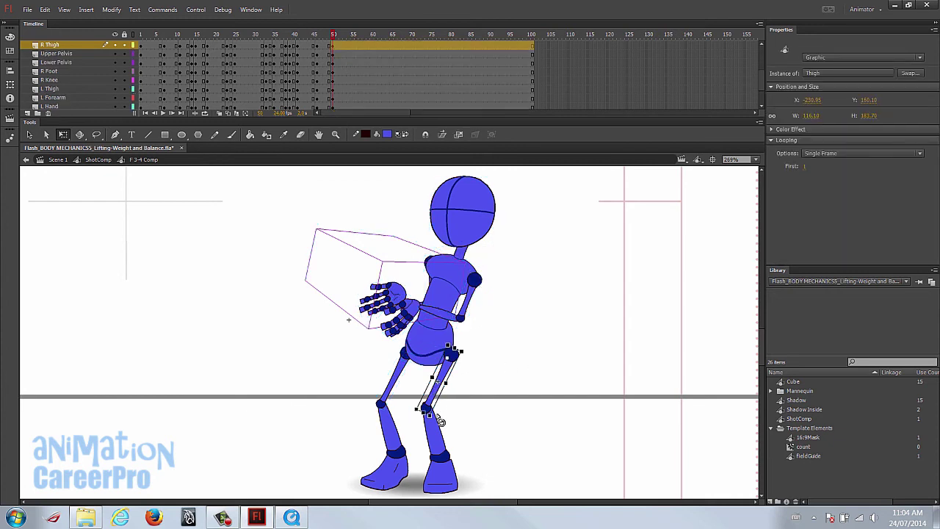
{"action": "left_click", "coordinate": [394, 396]}
{"action": "left_click_drag", "start_coordinate": [384, 418], "coordinate": [427, 424]}
{"action": "left_click", "coordinate": [436, 417]}
{"action": "left_click_drag", "start_coordinate": [452, 469], "coordinate": [459, 464]}
{"action": "left_click_drag", "start_coordinate": [390, 427], "coordinate": [383, 426]}
{"action": "left_click_drag", "start_coordinate": [409, 460], "coordinate": [413, 458]}
Move the body and cube slightly down and back on frame 50, realign the right leg, and nudge the head toward the cube.
{"action": "left_click_drag", "start_coordinate": [276, 190], "coordinate": [554, 396]}
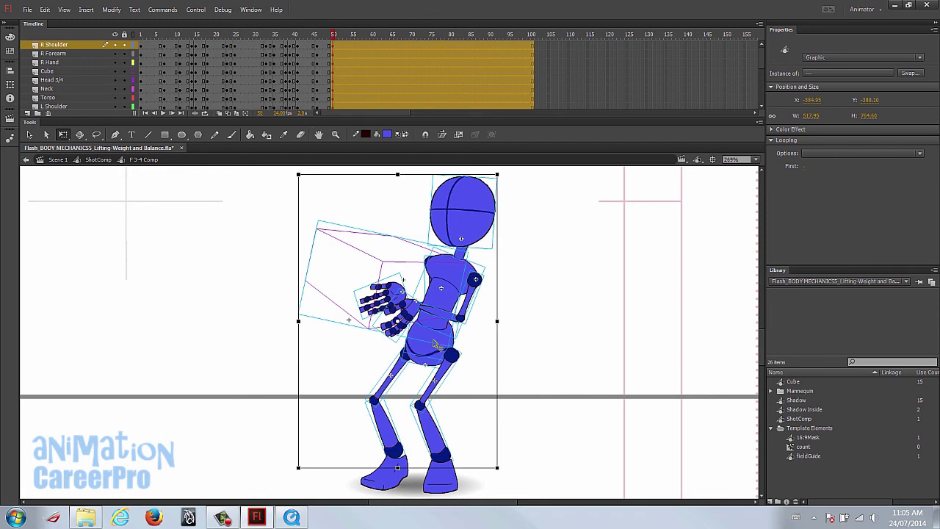
{"action": "left_click", "coordinate": [449, 382]}
{"action": "left_click", "coordinate": [430, 426]}
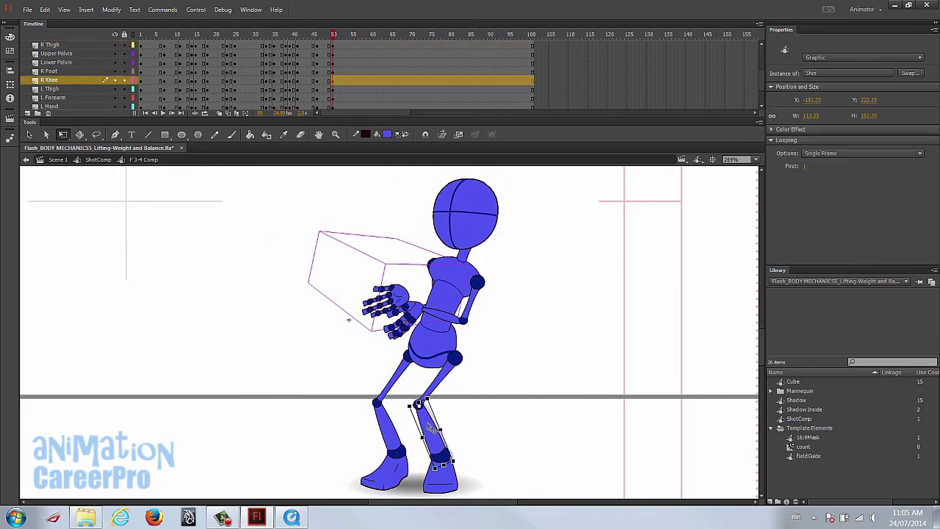
{"action": "left_click", "coordinate": [512, 383]}
{"action": "mouse_move", "coordinate": [332, 38]}
{"action": "left_mouse_down"}
{"action": "mouse_move", "coordinate": [314, 41]}
{"action": "mouse_move", "coordinate": [330, 41]}
{"action": "left_mouse_up"}
{"action": "left_click", "coordinate": [469, 214]}
{"action": "key", "text": "Left"}
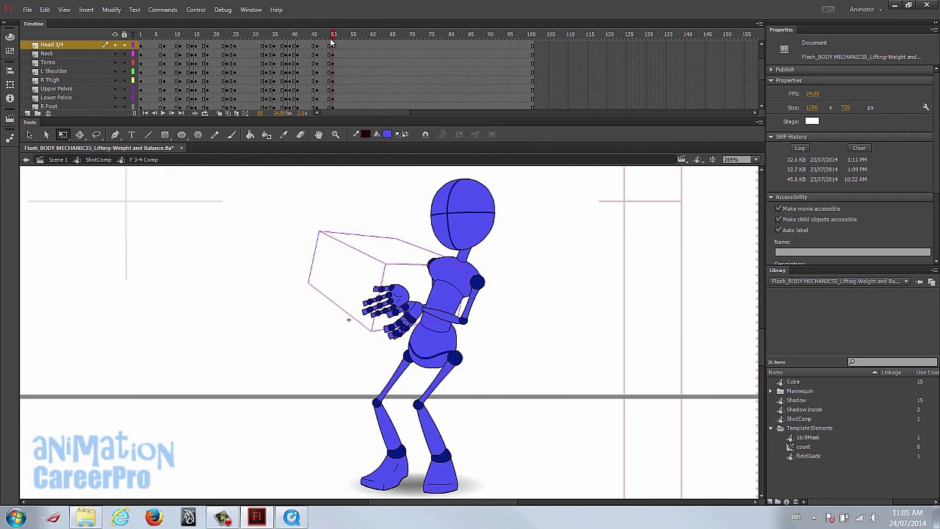
Review the lift from frame 42 onward and insert keyframes on all layers at frame 58.
{"action": "left_click_drag", "start_coordinate": [548, 240], "coordinate": [526, 235]}
{"action": "key", "text": "ctrl+space"}
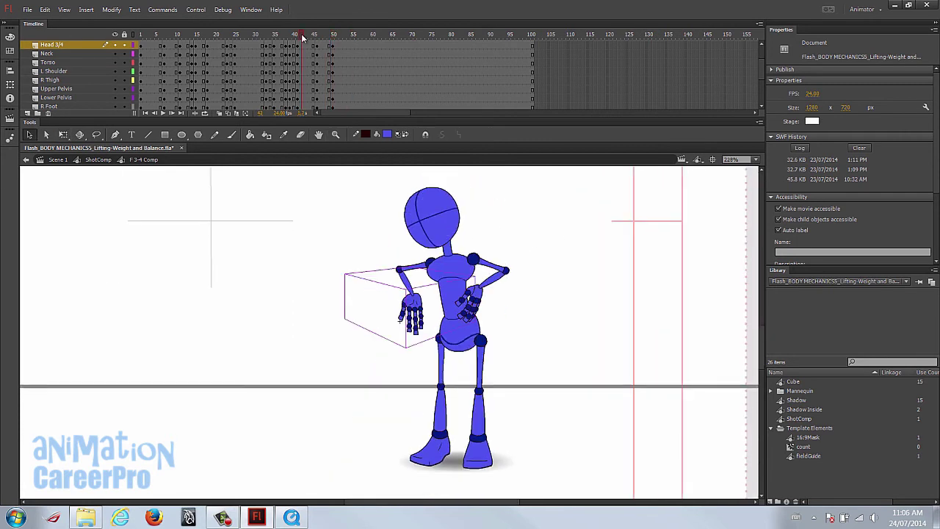
{"action": "left_click_drag", "start_coordinate": [302, 37], "coordinate": [338, 38]}
{"action": "left_click", "coordinate": [346, 37]}
{"action": "scroll", "coordinate": [359, 98], "scroll_direction": "up", "scroll_amount": 2}
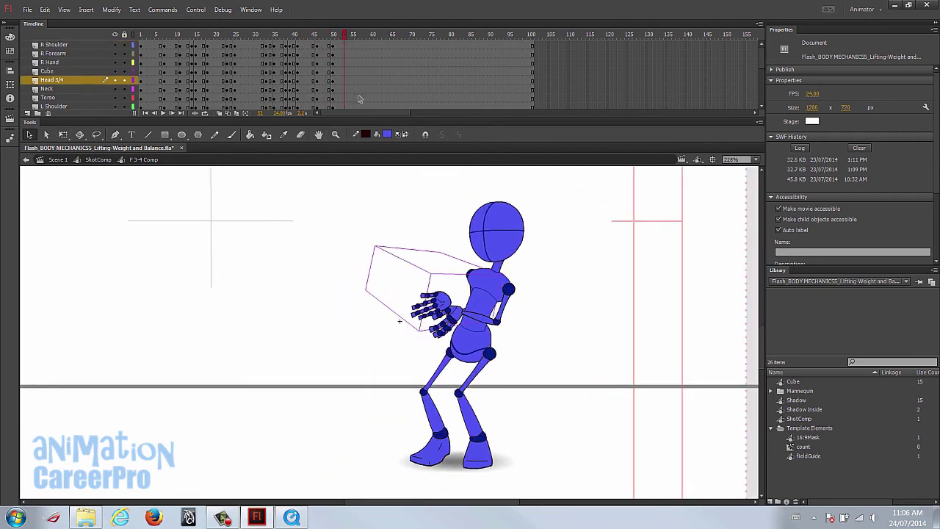
{"action": "key", "text": "period"}
{"action": "key", "text": "period"}
{"action": "key", "text": "period"}
{"action": "key", "text": "period"}
{"action": "key", "text": "period"}
{"action": "key", "text": "period"}
{"action": "key", "text": "period"}
{"action": "left_click", "coordinate": [365, 46]}
{"action": "scroll", "coordinate": [368, 74], "scroll_direction": "down", "scroll_amount": 3}
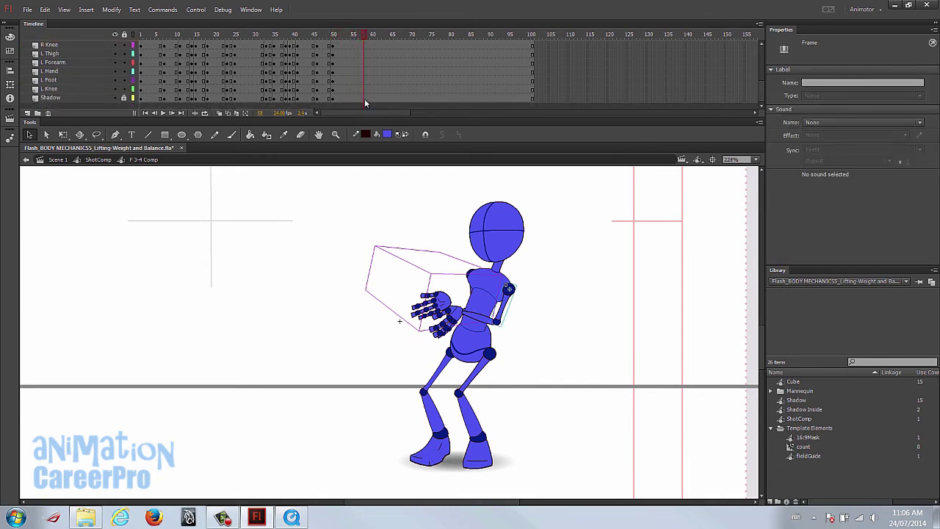
{"action": "left_click", "coordinate": [365, 99], "text": "shift"}
{"action": "key", "text": "F6"}
Insert keyframes on all layers at frame 62.
{"action": "left_click_drag", "start_coordinate": [335, 33], "coordinate": [362, 35]}
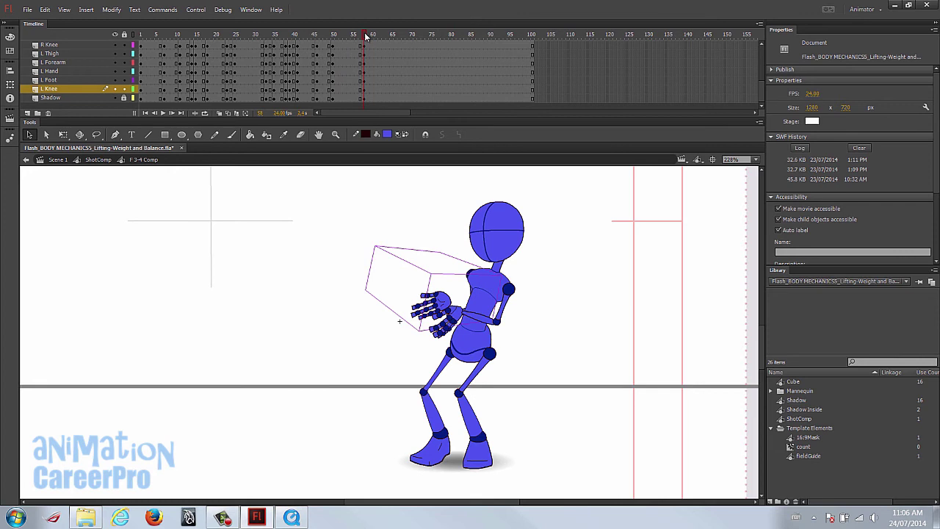
{"action": "left_click", "coordinate": [383, 101]}
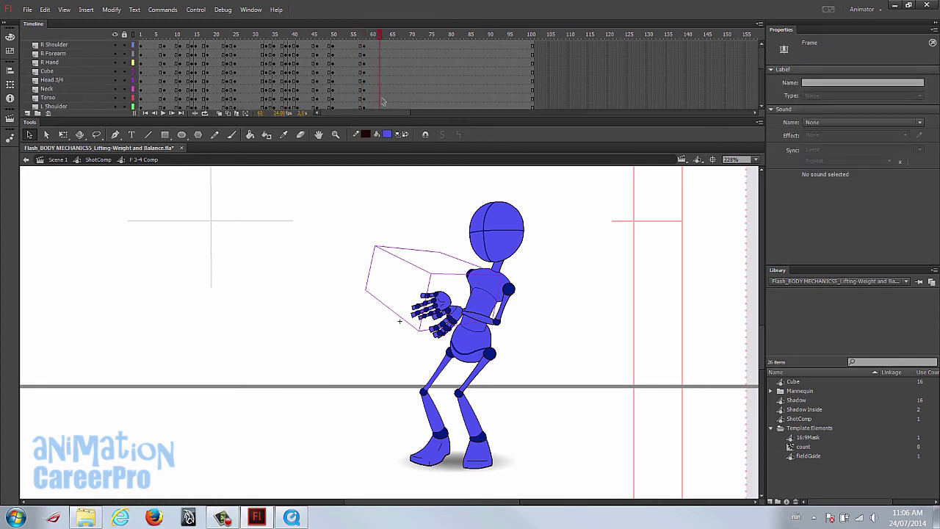
{"action": "key", "text": "ctrl+a"}
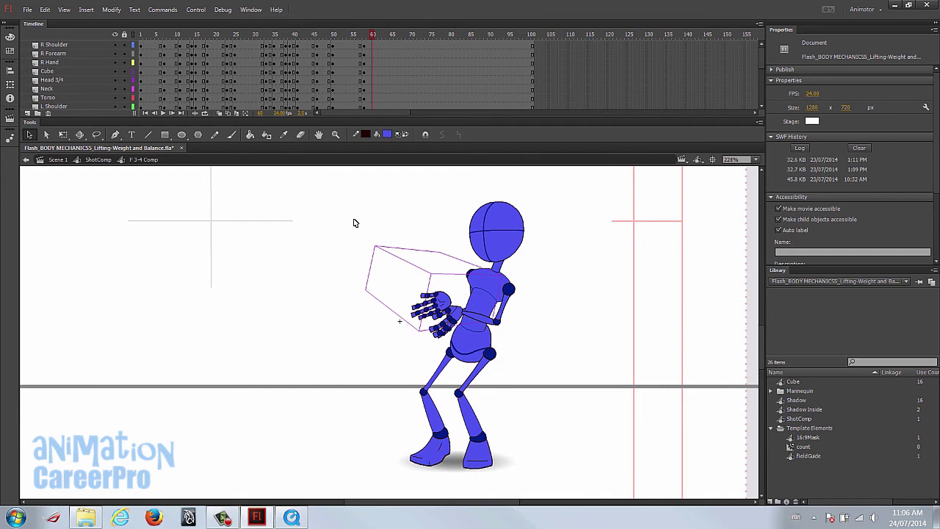
{"action": "key", "text": "period"}
{"action": "key", "text": "period"}
{"action": "left_click", "coordinate": [381, 45]}
{"action": "scroll", "coordinate": [381, 53], "scroll_direction": "down", "scroll_amount": 5}
{"action": "left_click", "coordinate": [380, 97], "text": "shift"}
{"action": "key", "text": "F6"}
Shift the body, thighs and cube slightly down and back on frame 62.
{"action": "key", "text": "Down"}
{"action": "key", "text": "Down"}
{"action": "left_click", "coordinate": [606, 362]}
Swing the left thigh forward on frame 62 and align the left shin with its knee.
{"action": "left_click", "coordinate": [432, 403]}
{"action": "key", "text": "q"}
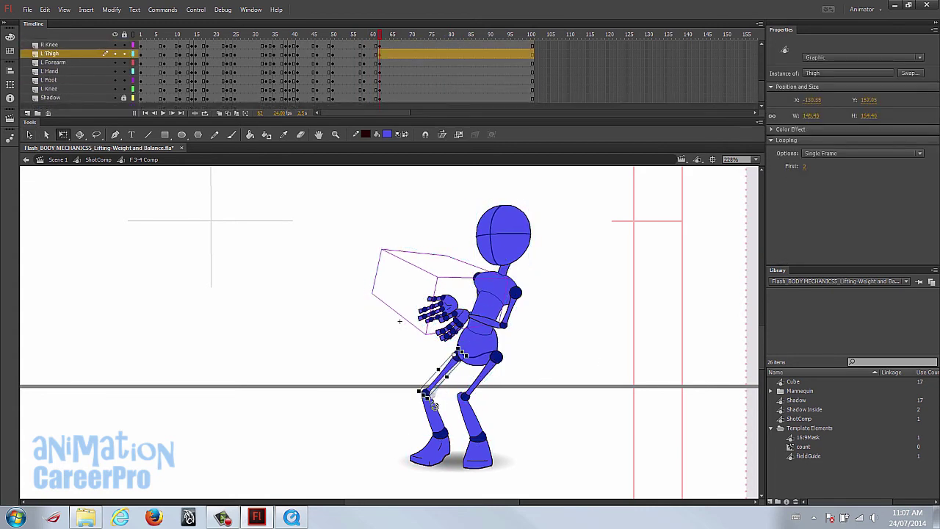
{"action": "left_click", "coordinate": [433, 407]}
{"action": "key", "text": "z"}
{"action": "left_click", "coordinate": [438, 393]}
{"action": "key", "text": "q"}
{"action": "left_click", "coordinate": [381, 312]}
{"action": "left_click", "coordinate": [376, 353]}
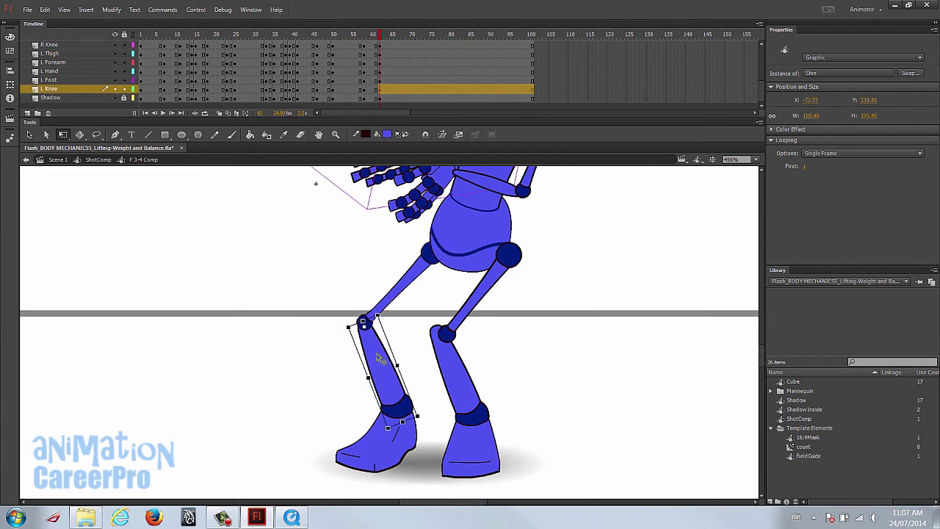
On frame 62, shift the character's right shin and foot backward, away from the left leg, and rotate the lower leg.
{"action": "left_click", "coordinate": [380, 38]}
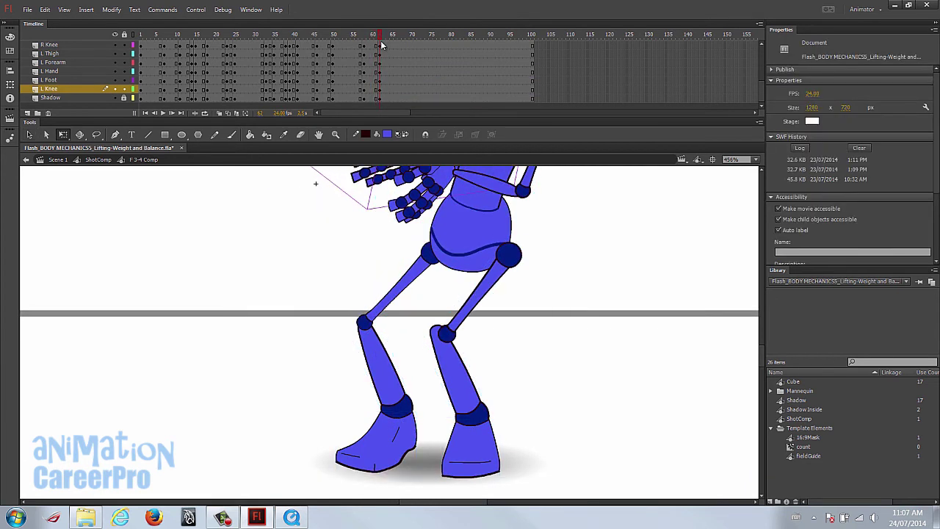
{"action": "left_click", "coordinate": [411, 407]}
{"action": "left_click", "coordinate": [505, 283]}
{"action": "left_click_drag", "start_coordinate": [455, 351], "coordinate": [487, 360]}
{"action": "left_click_drag", "start_coordinate": [454, 364], "coordinate": [494, 380]}
{"action": "left_click_drag", "start_coordinate": [544, 442], "coordinate": [580, 436]}
Reposition the right foot behind the character and set its first frame to 16.
{"action": "left_click_drag", "start_coordinate": [459, 447], "coordinate": [542, 441]}
{"action": "left_click", "coordinate": [804, 166]}
{"action": "type", "text": "16"}
{"action": "key", "text": "Return"}
Move and rotate the right shin so it joins the thigh at the knee and the foot at the ankle.
{"action": "left_click", "coordinate": [484, 336]}
{"action": "left_click_drag", "start_coordinate": [492, 362], "coordinate": [463, 334]}
{"action": "left_click_drag", "start_coordinate": [558, 379], "coordinate": [534, 414]}
{"action": "left_click_drag", "start_coordinate": [536, 399], "coordinate": [505, 383]}
Compare the neighbouring frames, then rotate the right shin and foot about the knee on frame 62.
{"action": "left_click_drag", "start_coordinate": [380, 35], "coordinate": [381, 42]}
{"action": "key", "text": "z"}
{"action": "left_click", "coordinate": [448, 298], "text": "alt"}
{"action": "left_click_drag", "start_coordinate": [448, 298], "coordinate": [491, 294]}
{"action": "left_click_drag", "start_coordinate": [381, 35], "coordinate": [381, 38]}
{"action": "key", "text": "v"}
{"action": "left_click", "coordinate": [446, 390]}
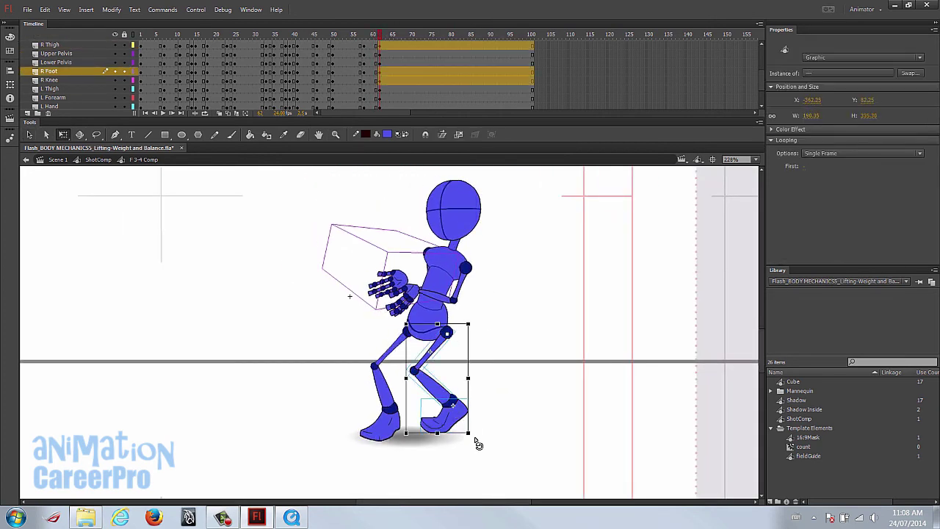
{"action": "key", "text": "q"}
{"action": "left_click", "coordinate": [439, 355], "text": "shift"}
{"action": "left_click_drag", "start_coordinate": [465, 404], "coordinate": [429, 379]}
{"action": "left_click_drag", "start_coordinate": [511, 435], "coordinate": [499, 467]}
Swing the right leg back about the hip and adjust the shin and foot so the leg extends behind the character.
{"action": "left_click", "coordinate": [439, 355], "text": "shift"}
{"action": "left_click_drag", "start_coordinate": [454, 383], "coordinate": [446, 335]}
{"action": "left_click_drag", "start_coordinate": [495, 439], "coordinate": [523, 438]}
{"action": "left_click", "coordinate": [444, 360], "text": "shift"}
{"action": "left_click_drag", "start_coordinate": [473, 407], "coordinate": [440, 383]}
{"action": "left_click_drag", "start_coordinate": [522, 444], "coordinate": [515, 454]}
{"action": "left_click", "coordinate": [467, 400], "text": "shift"}
{"action": "left_click_drag", "start_coordinate": [456, 445], "coordinate": [468, 454]}
{"action": "left_click", "coordinate": [575, 307]}
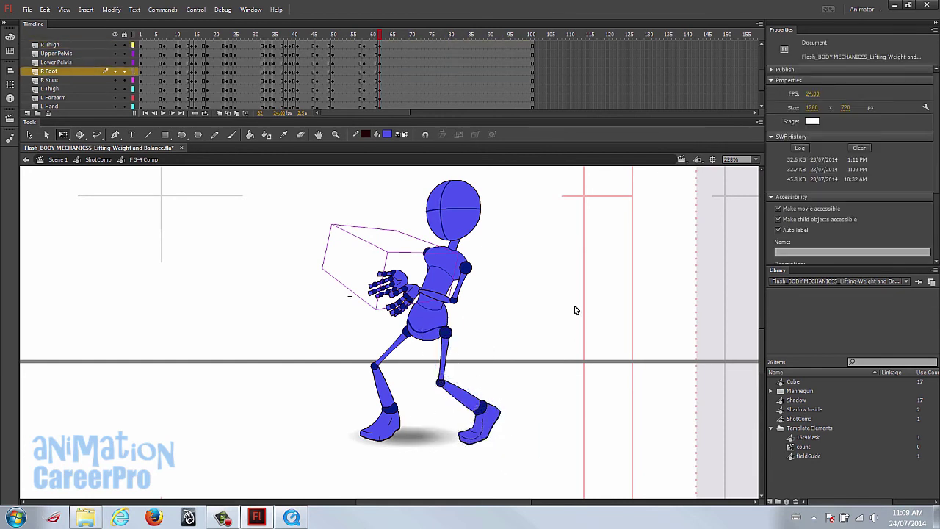
Nudge the cube and both hands back toward the character's body on frame 62.
{"action": "scroll", "coordinate": [529, 307], "scroll_direction": "up", "scroll_amount": 2}
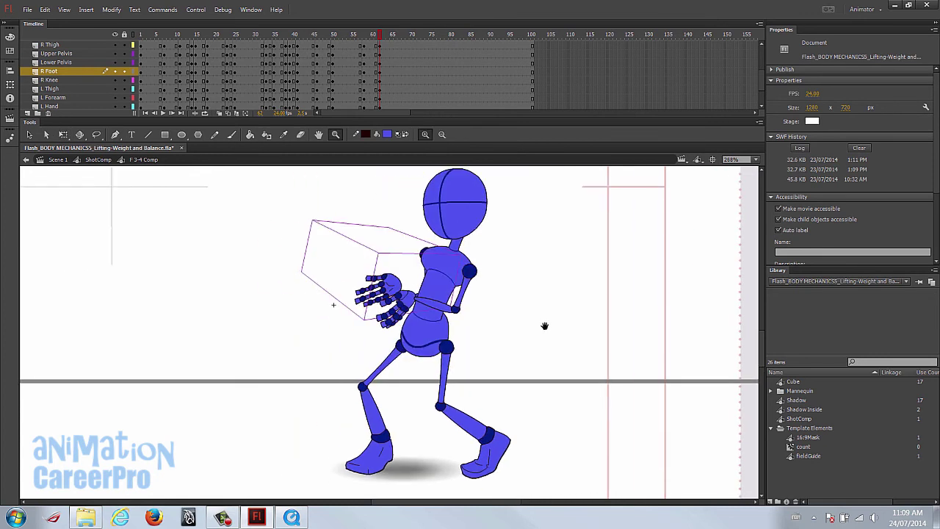
{"action": "left_click", "coordinate": [463, 290]}
{"action": "left_click", "coordinate": [397, 312]}
{"action": "left_click", "coordinate": [392, 285], "text": "shift"}
{"action": "left_click", "coordinate": [401, 234], "text": "shift"}
{"action": "key", "text": "shift+Right"}
Rotate the right upper arm about the shoulder until it hangs nearly vertical.
{"action": "left_click", "coordinate": [485, 278]}
{"action": "left_click", "coordinate": [468, 282]}
{"action": "key", "text": "q"}
{"action": "left_click_drag", "start_coordinate": [465, 322], "coordinate": [487, 326]}
Nudge the right forearm, right hand and cube backward together so the forearm meets the upper arm's elbow.
{"action": "left_click", "coordinate": [408, 307], "text": "shift"}
{"action": "left_click", "coordinate": [443, 307], "text": "shift"}
{"action": "left_click", "coordinate": [320, 215], "text": "shift"}
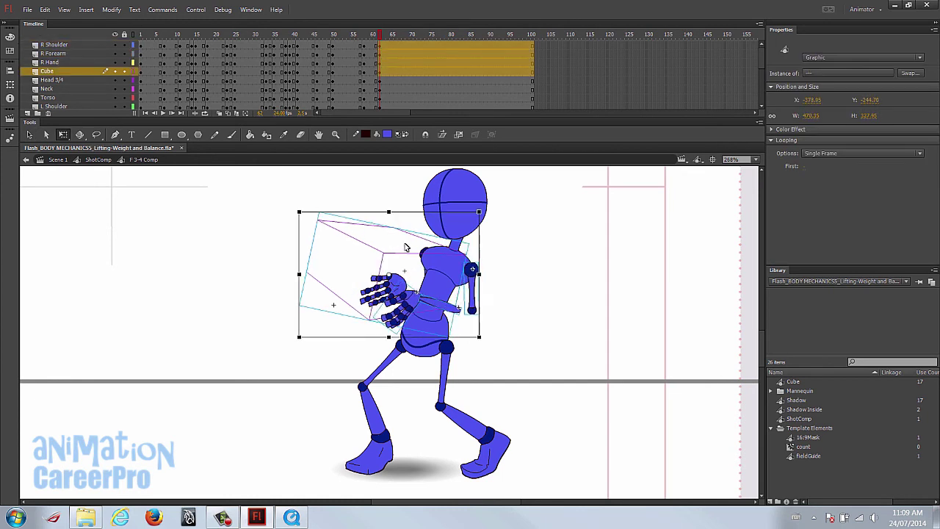
{"action": "left_click", "coordinate": [475, 297], "text": "shift"}
{"action": "key", "text": "shift+Right"}
{"action": "key", "text": "shift+Right"}
{"action": "key", "text": "Right"}
{"action": "key", "text": "Right"}
{"action": "key", "text": "Right"}
{"action": "left_click", "coordinate": [525, 277]}
Tilt the head slightly on frame 62 to follow the backward step.
{"action": "mouse_move", "coordinate": [379, 35]}
{"action": "left_mouse_down"}
{"action": "mouse_move", "coordinate": [362, 45]}
{"action": "mouse_move", "coordinate": [385, 53]}
{"action": "mouse_move", "coordinate": [377, 44]}
{"action": "mouse_move", "coordinate": [394, 44]}
{"action": "mouse_move", "coordinate": [382, 44]}
{"action": "left_mouse_up"}
{"action": "left_click", "coordinate": [467, 208]}
{"action": "left_click_drag", "start_coordinate": [499, 214], "coordinate": [508, 230]}
{"action": "left_click_drag", "start_coordinate": [504, 187], "coordinate": [498, 184]}
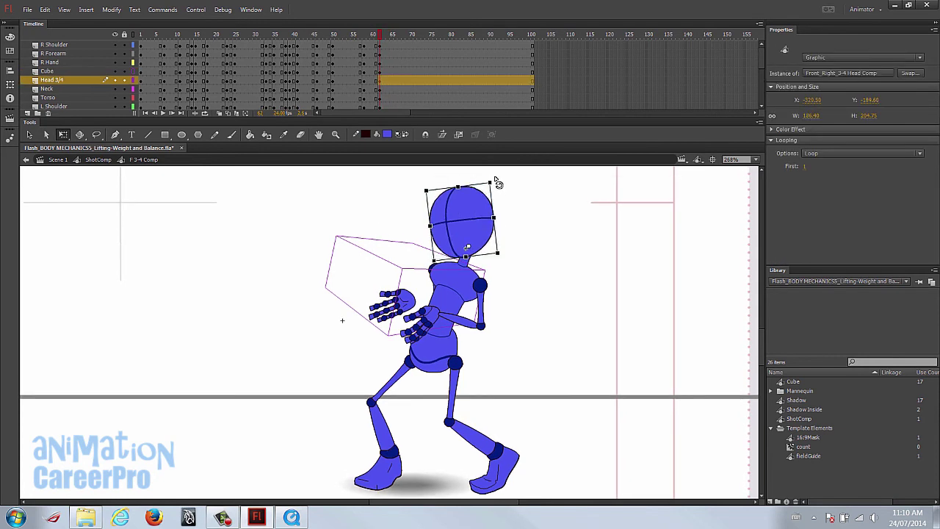
Insert keyframes at frame 65 on all the character and cube layers, from R Shoulder down to L Knee.
{"action": "key", "text": "z"}
{"action": "left_click", "coordinate": [404, 341], "text": "alt"}
{"action": "left_click", "coordinate": [382, 38]}
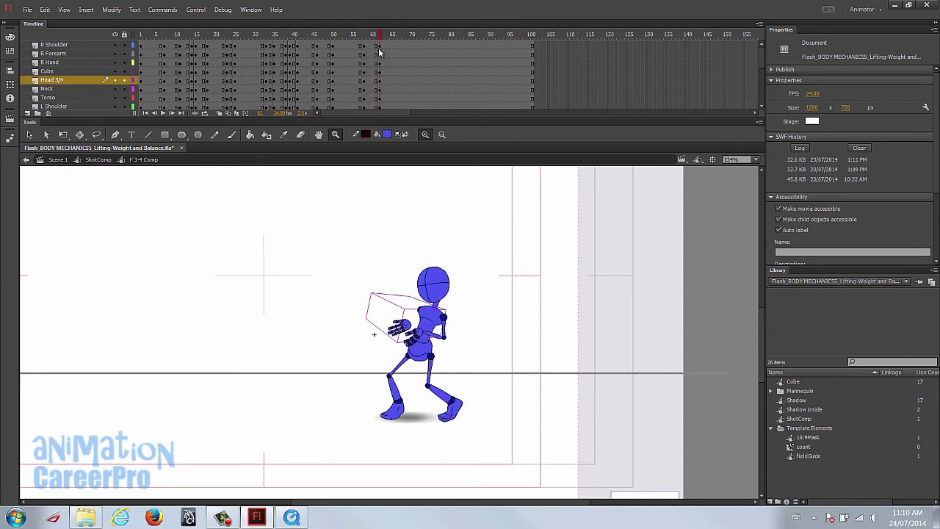
{"action": "left_click", "coordinate": [388, 55]}
{"action": "left_click", "coordinate": [388, 45]}
{"action": "left_click", "coordinate": [392, 46]}
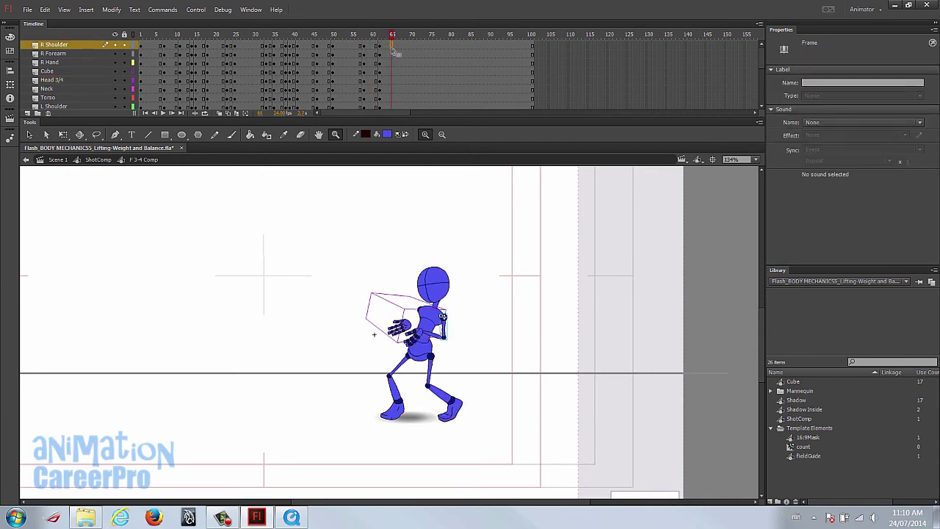
{"action": "scroll", "coordinate": [393, 61], "scroll_direction": "down", "scroll_amount": 3}
{"action": "left_click", "coordinate": [393, 93], "text": "shift"}
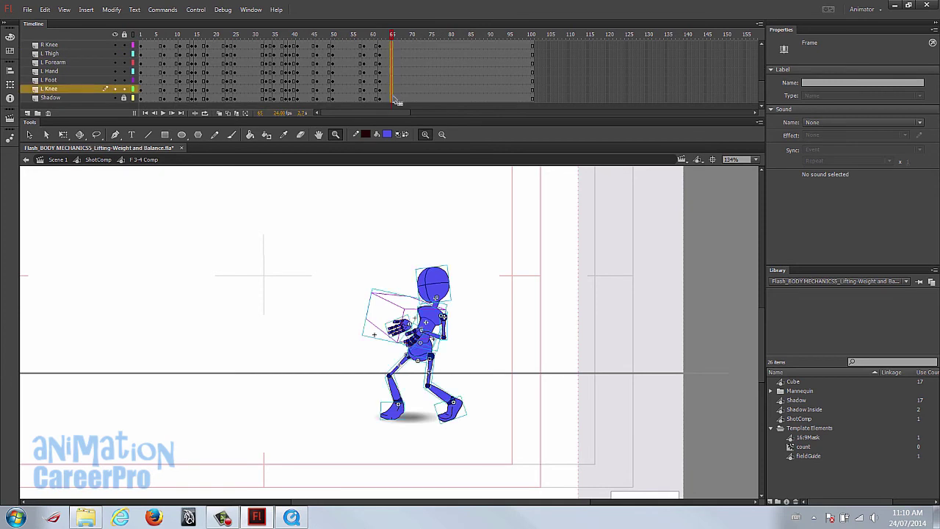
Skew the whole character and cube slightly backward on frame 65, keeping the feet planted, and check the motion.
{"action": "left_click_drag", "start_coordinate": [470, 259], "coordinate": [358, 428]}
{"action": "key", "text": "q"}
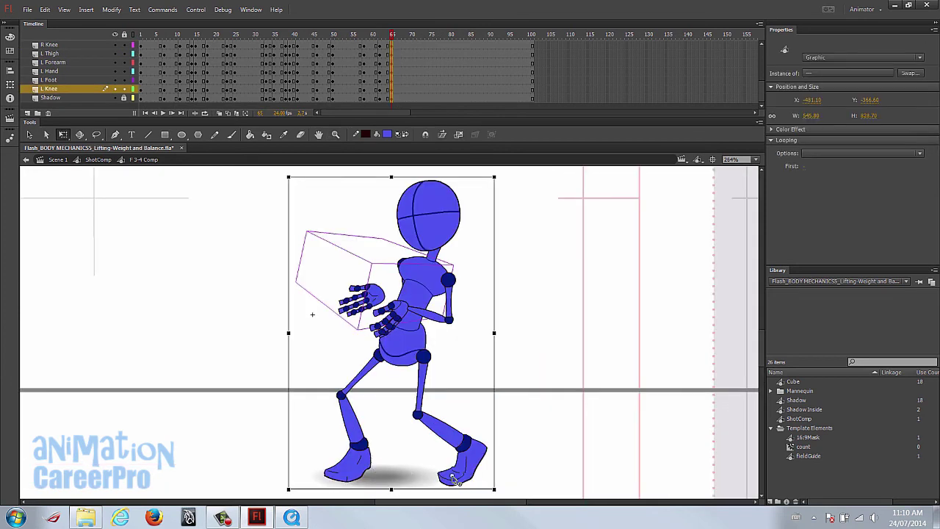
{"action": "key", "text": "ctrl+a"}
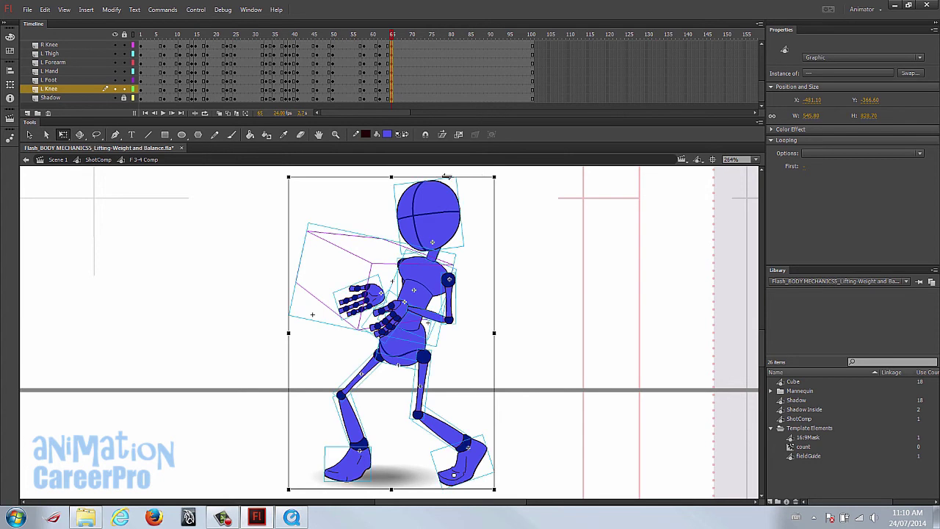
{"action": "left_click_drag", "start_coordinate": [445, 178], "coordinate": [451, 180]}
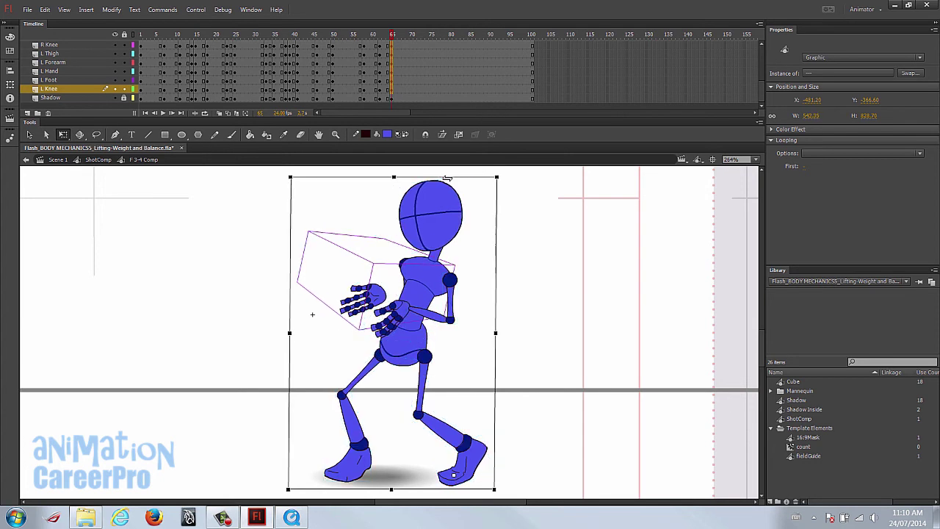
{"action": "left_click_drag", "start_coordinate": [391, 36], "coordinate": [388, 49]}
{"action": "left_click", "coordinate": [392, 45]}
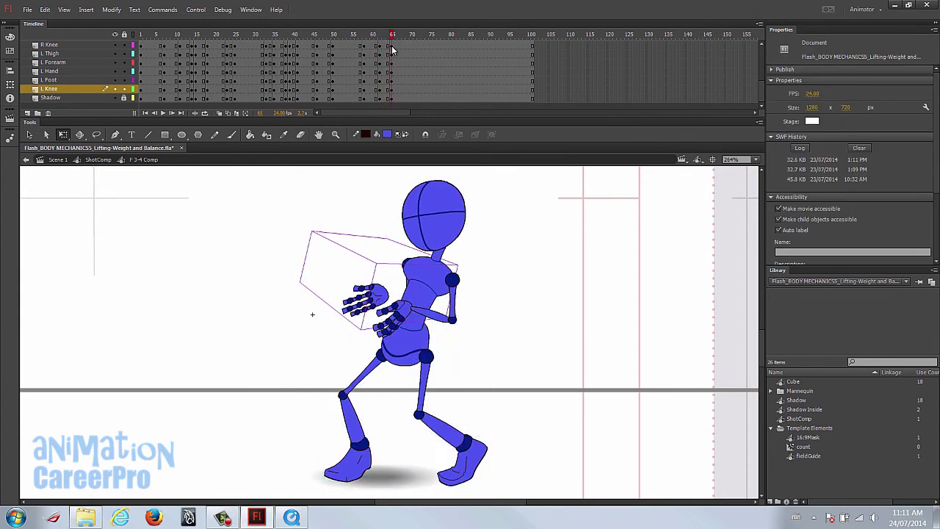
Insert keyframes at frame 67 on all the character and cube layers.
{"action": "left_click", "coordinate": [395, 46]}
{"action": "left_click_drag", "start_coordinate": [395, 44], "coordinate": [399, 46]}
{"action": "scroll", "coordinate": [409, 55], "scroll_direction": "up", "scroll_amount": 4}
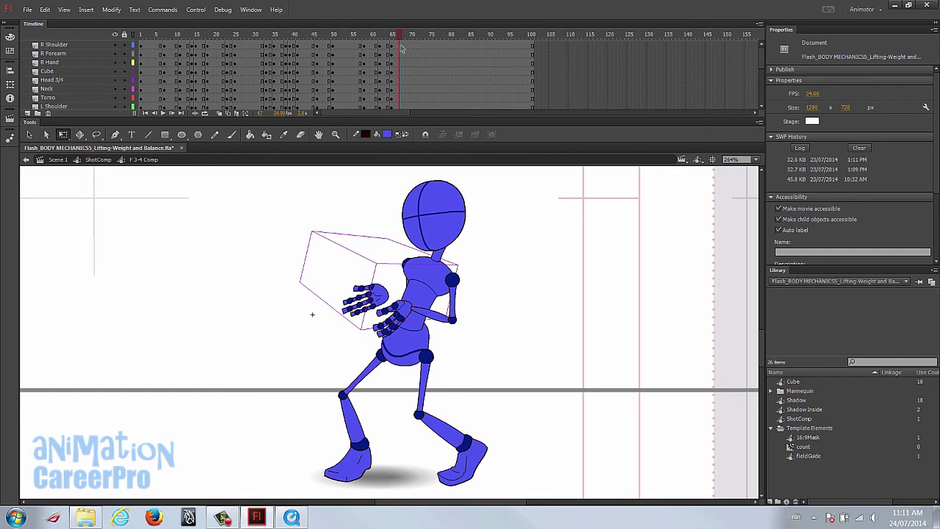
{"action": "left_click", "coordinate": [397, 46]}
{"action": "scroll", "coordinate": [400, 74], "scroll_direction": "down", "scroll_amount": 3}
{"action": "key", "text": "ctrl+a"}
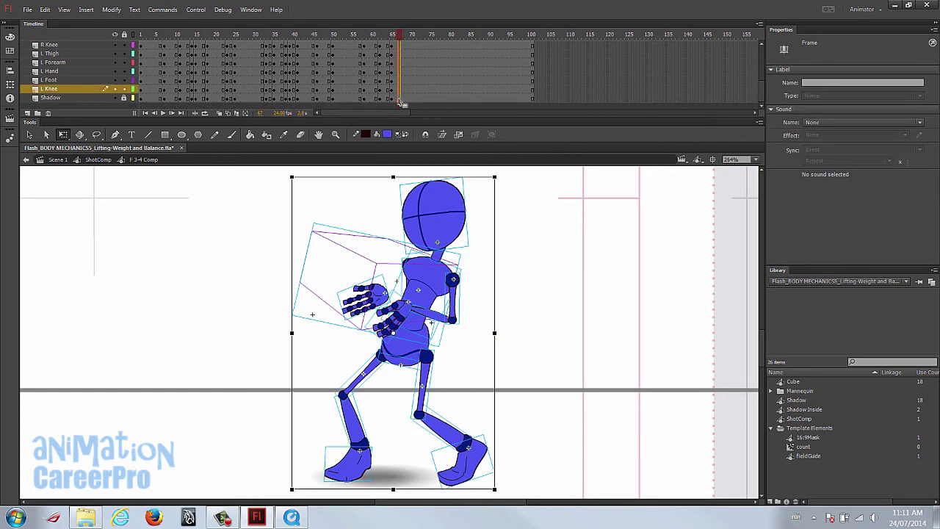
{"action": "key", "text": "F6"}
Key the right leg at frame 60 and rotate its shin and foot backward about the knee.
{"action": "left_click_drag", "start_coordinate": [399, 35], "coordinate": [362, 88]}
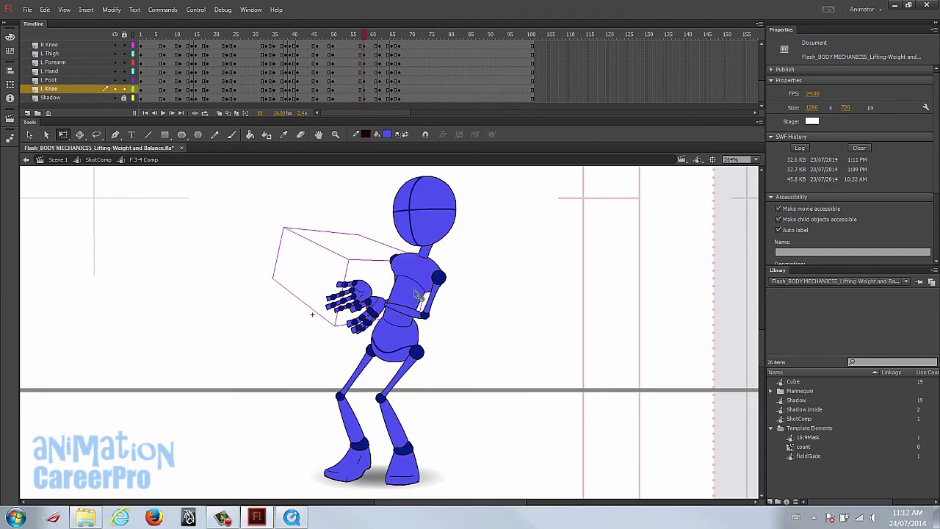
{"action": "left_click_drag", "start_coordinate": [365, 41], "coordinate": [375, 71]}
{"action": "left_click_drag", "start_coordinate": [374, 36], "coordinate": [373, 42]}
{"action": "left_click", "coordinate": [397, 441]}
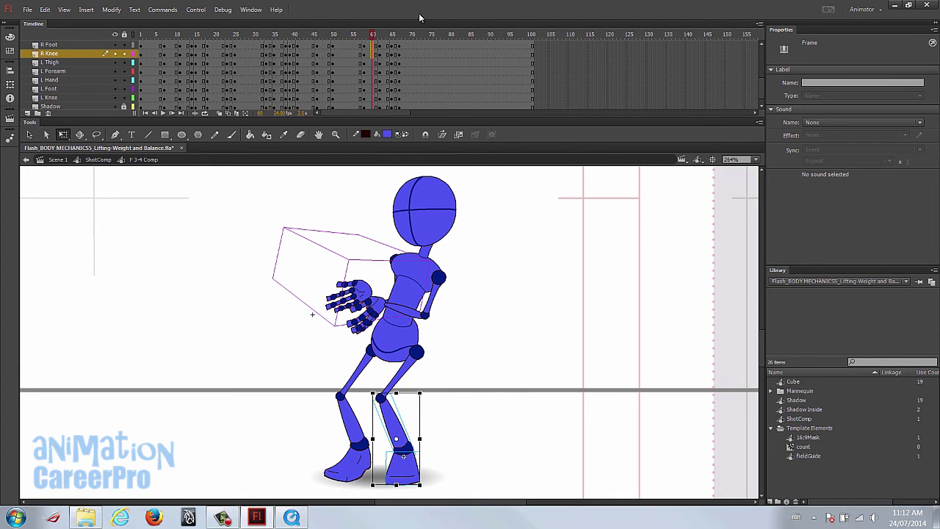
{"action": "left_click", "coordinate": [404, 456]}
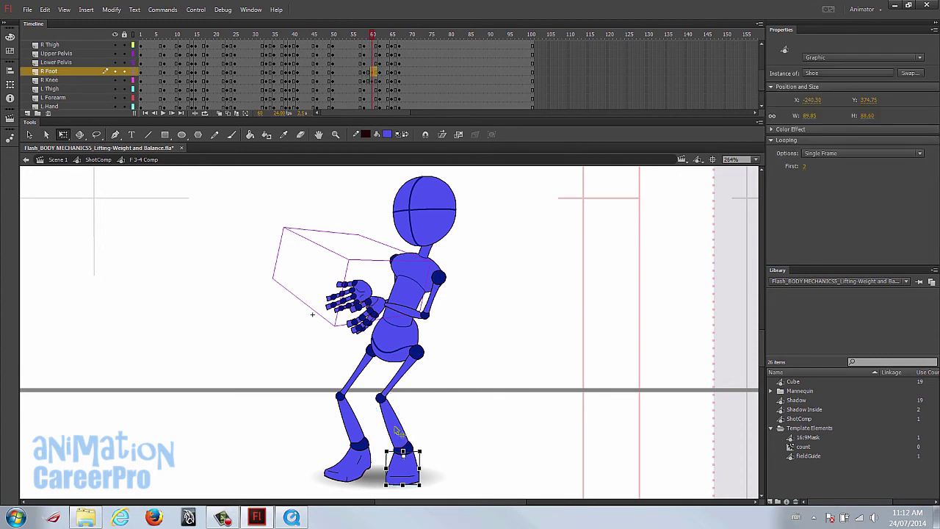
{"action": "left_click", "coordinate": [396, 432], "text": "shift"}
{"action": "left_click_drag", "start_coordinate": [373, 385], "coordinate": [453, 463]}
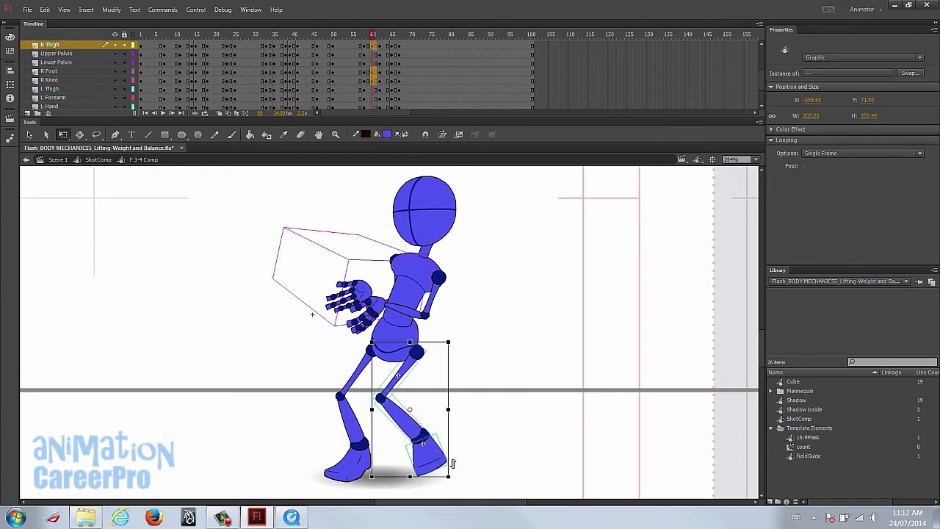
Rotate the whole right leg slightly forward about the hip on frame 60 and check the motion.
{"action": "left_click_drag", "start_coordinate": [410, 409], "coordinate": [416, 352]}
{"action": "mouse_move", "coordinate": [456, 483]}
{"action": "left_mouse_down"}
{"action": "mouse_move", "coordinate": [442, 473]}
{"action": "mouse_move", "coordinate": [450, 468]}
{"action": "left_mouse_up"}
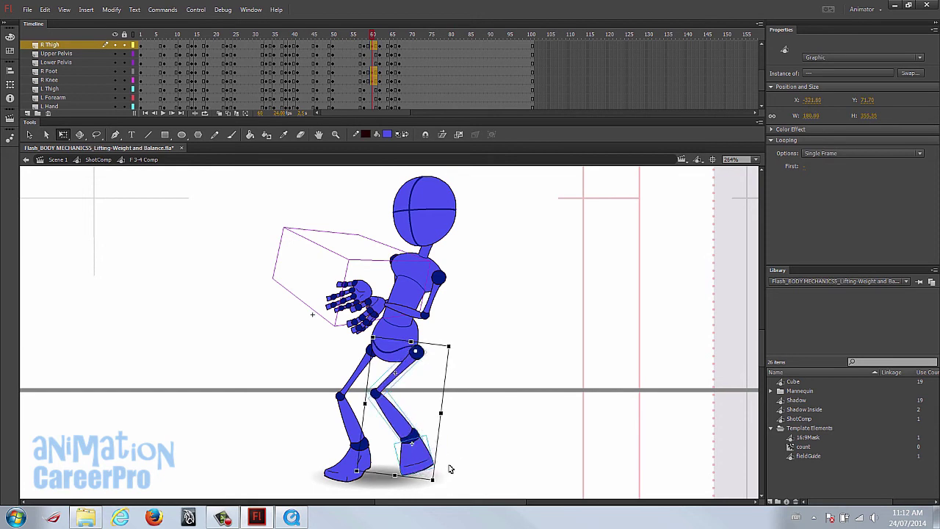
{"action": "mouse_move", "coordinate": [374, 35]}
{"action": "left_mouse_down"}
{"action": "mouse_move", "coordinate": [385, 38]}
{"action": "mouse_move", "coordinate": [372, 42]}
{"action": "left_mouse_up"}
{"action": "left_click", "coordinate": [374, 44]}
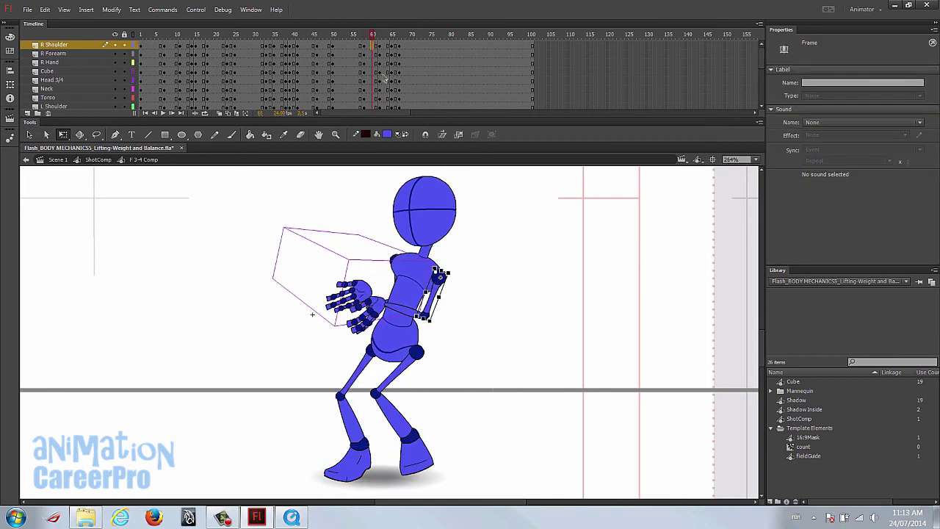
On frame 67, move the cube well out in front of the character, away from the hands.
{"action": "left_click_drag", "start_coordinate": [375, 37], "coordinate": [399, 36]}
{"action": "left_click_drag", "start_coordinate": [552, 281], "coordinate": [551, 283]}
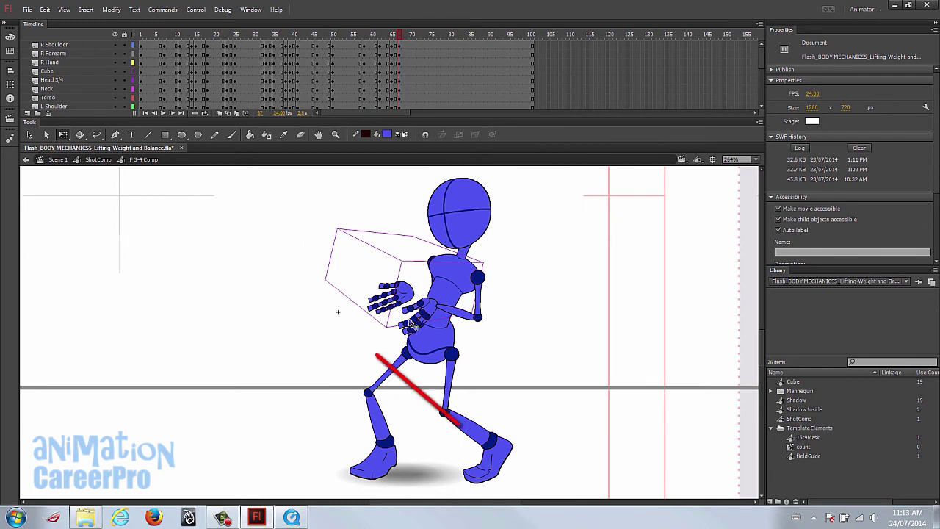
{"action": "left_click_drag", "start_coordinate": [378, 253], "coordinate": [434, 257]}
{"action": "left_click", "coordinate": [426, 257]}
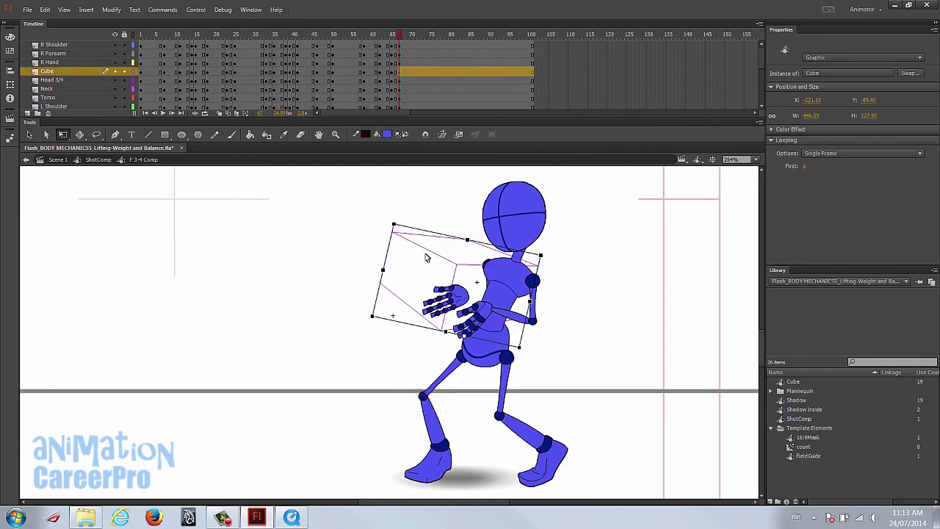
{"action": "left_click_drag", "start_coordinate": [432, 253], "coordinate": [155, 233]}
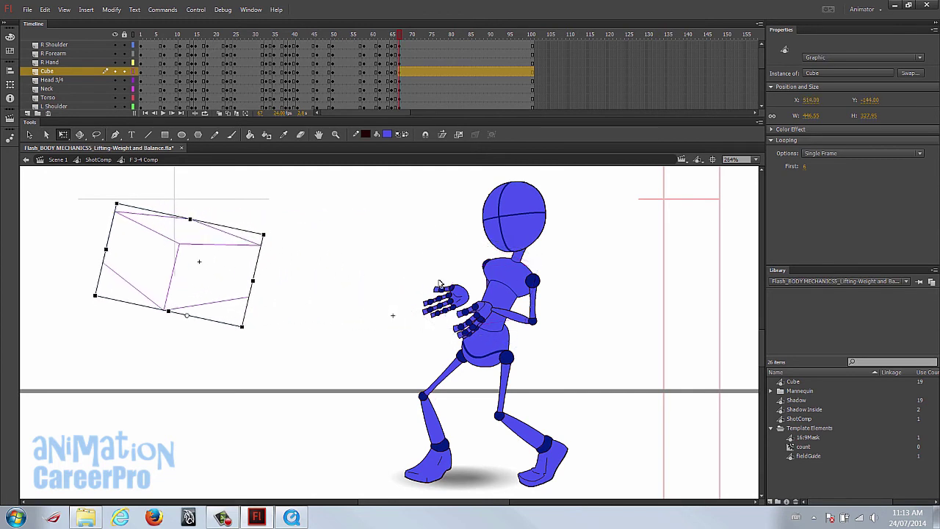
With onion skinning on, move the upper body and thighs over the front leg and rotate them into a forward lean.
{"action": "left_click_drag", "start_coordinate": [518, 284], "coordinate": [487, 285]}
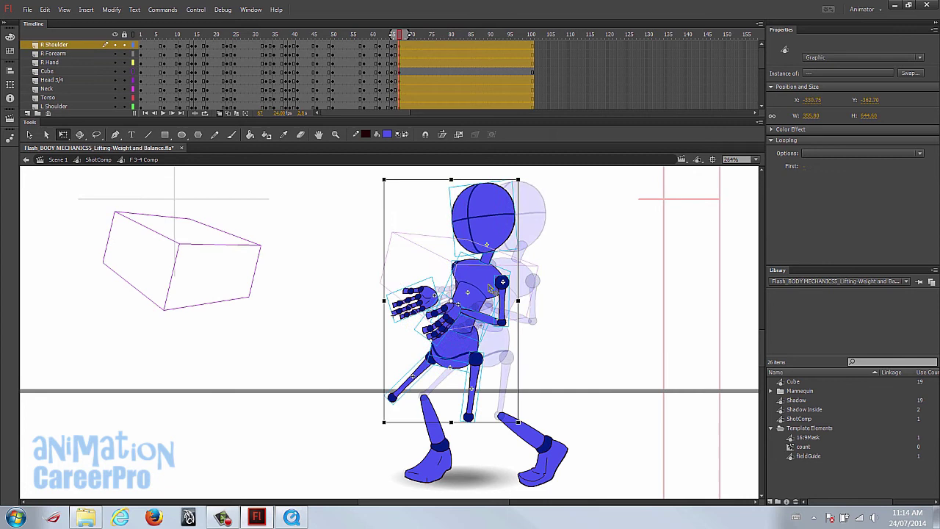
{"action": "left_click_drag", "start_coordinate": [527, 184], "coordinate": [473, 159]}
{"action": "left_click_drag", "start_coordinate": [472, 283], "coordinate": [432, 284]}
{"action": "left_click_drag", "start_coordinate": [508, 159], "coordinate": [442, 141]}
{"action": "left_click_drag", "start_coordinate": [460, 316], "coordinate": [463, 379]}
Adjust the upper and lower pelvis together to fit the forward-leaning torso.
{"action": "left_click", "coordinate": [292, 517]}
{"action": "left_click", "coordinate": [507, 308]}
{"action": "left_click", "coordinate": [432, 360], "text": "shift"}
{"action": "left_click_drag", "start_coordinate": [430, 328], "coordinate": [428, 334]}
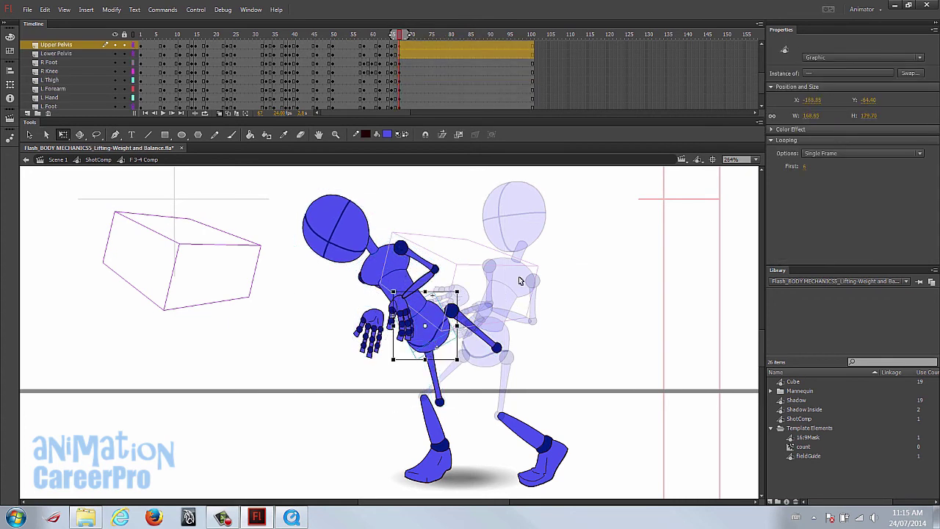
Set the torso's first frame to 2 and reposition it above the pelvis.
{"action": "left_click", "coordinate": [374, 266]}
{"action": "left_click", "coordinate": [802, 167]}
{"action": "type", "text": "2"}
{"action": "left_click_drag", "start_coordinate": [350, 268], "coordinate": [349, 290]}
Fit the neck and head onto the leaning torso and rotate the head upright to face the cube.
{"action": "left_click_drag", "start_coordinate": [383, 234], "coordinate": [361, 245]}
{"action": "left_click_drag", "start_coordinate": [360, 238], "coordinate": [354, 248]}
{"action": "left_click", "coordinate": [369, 257], "text": "shift"}
{"action": "left_click_drag", "start_coordinate": [321, 191], "coordinate": [319, 188]}
{"action": "left_click", "coordinate": [420, 219]}
Attach the right arm to the shoulder and swing the upper arm and forearm out horizontally toward the cube.
{"action": "left_click", "coordinate": [397, 316]}
{"action": "left_click", "coordinate": [417, 285], "text": "shift"}
{"action": "left_click", "coordinate": [419, 258], "text": "shift"}
{"action": "left_click_drag", "start_coordinate": [418, 258], "coordinate": [400, 276]}
{"action": "left_click_drag", "start_coordinate": [391, 310], "coordinate": [384, 267]}
{"action": "left_click_drag", "start_coordinate": [426, 368], "coordinate": [339, 265]}
{"action": "left_click", "coordinate": [351, 264], "text": "shift"}
{"action": "left_click_drag", "start_coordinate": [370, 176], "coordinate": [264, 241]}
Rotate the right hand to reach the cube's edge and set its first frame to 5.
{"action": "left_click", "coordinate": [298, 301]}
{"action": "left_click", "coordinate": [285, 276]}
{"action": "left_click_drag", "start_coordinate": [292, 313], "coordinate": [254, 281]}
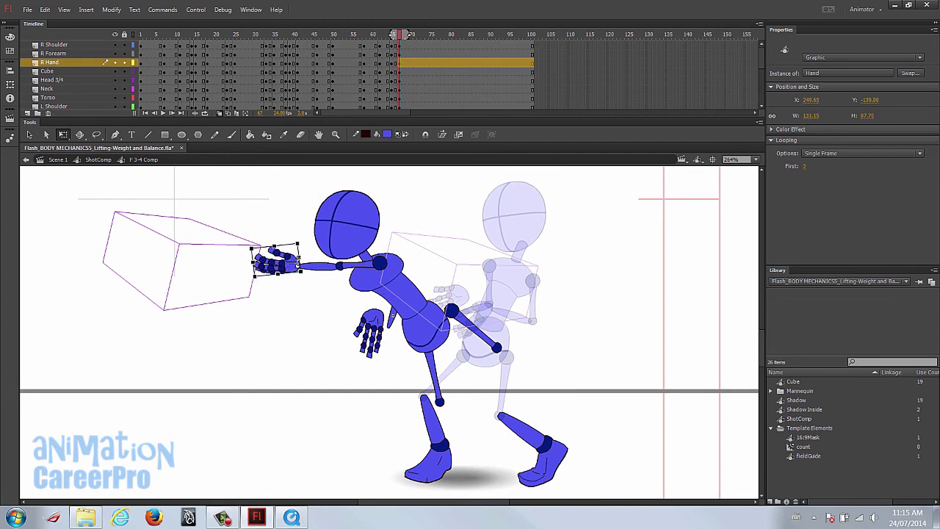
{"action": "left_click", "coordinate": [804, 167]}
{"action": "type", "text": "5"}
{"action": "left_click_drag", "start_coordinate": [282, 244], "coordinate": [249, 253]}
Move and rotate the left hand toward the cube, try hand drawings 1 to 6 and set its first frame to 2.
{"action": "left_click_drag", "start_coordinate": [372, 320], "coordinate": [308, 302]}
{"action": "left_click_drag", "start_coordinate": [319, 348], "coordinate": [262, 305]}
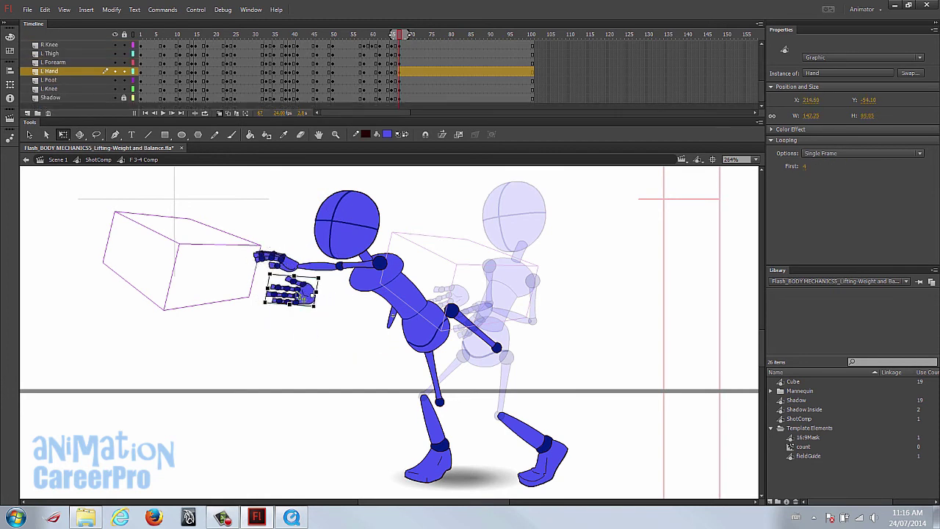
{"action": "left_click", "coordinate": [804, 166]}
{"action": "type", "text": "1"}
{"action": "key", "text": "Return"}
{"action": "type", "text": "2"}
{"action": "key", "text": "Return"}
{"action": "type", "text": "3"}
{"action": "key", "text": "Return"}
{"action": "type", "text": "4"}
{"action": "key", "text": "Return"}
{"action": "type", "text": "5"}
{"action": "key", "text": "Return"}
{"action": "type", "text": "6"}
{"action": "key", "text": "Return"}
{"action": "type", "text": "2"}
{"action": "key", "text": "Return"}
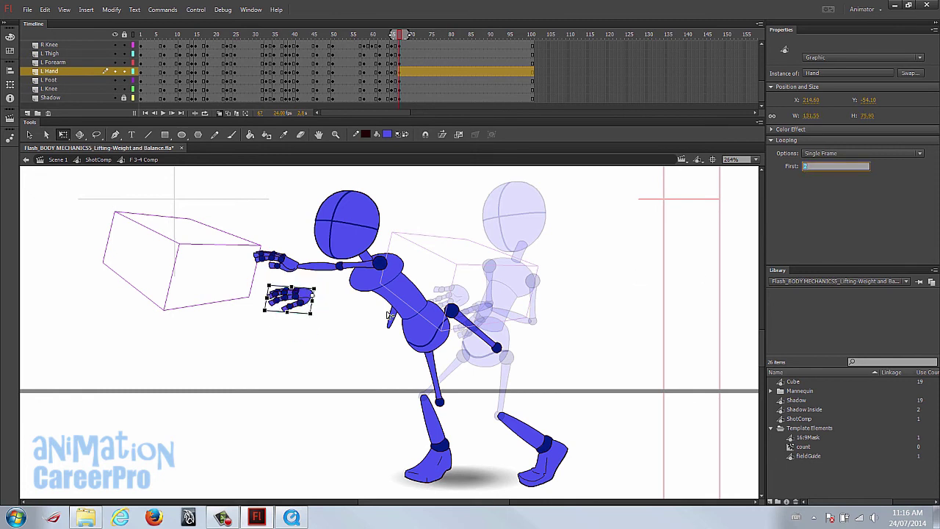
Place the left hand above the right hand at the cube's edge and attach the left forearm to its wrist.
{"action": "left_click_drag", "start_coordinate": [295, 298], "coordinate": [258, 242]}
{"action": "left_click_drag", "start_coordinate": [232, 227], "coordinate": [242, 215]}
{"action": "left_click_drag", "start_coordinate": [391, 321], "coordinate": [285, 287]}
{"action": "left_click", "coordinate": [334, 288], "text": "ctrl"}
{"action": "left_click_drag", "start_coordinate": [353, 357], "coordinate": [339, 260]}
{"action": "left_click_drag", "start_coordinate": [263, 247], "coordinate": [265, 239]}
{"action": "left_click", "coordinate": [248, 241], "text": "shift"}
{"action": "left_click_drag", "start_coordinate": [248, 240], "coordinate": [246, 263]}
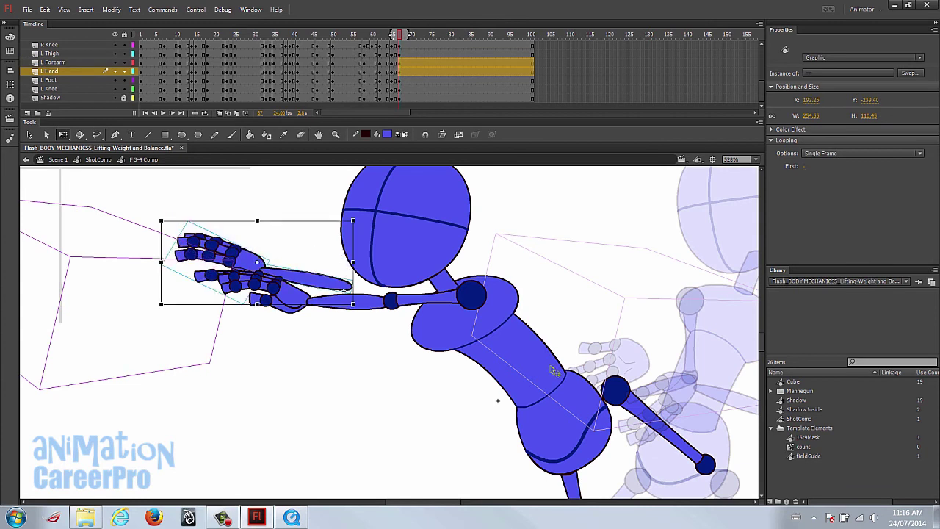
Position the left upper arm between shoulder and forearm using outline view, then restore filled display for all layers.
{"action": "left_click", "coordinate": [133, 35]}
{"action": "left_click", "coordinate": [439, 320]}
{"action": "left_click_drag", "start_coordinate": [459, 325], "coordinate": [376, 351]}
{"action": "left_click", "coordinate": [133, 35]}
{"action": "left_click_drag", "start_coordinate": [445, 383], "coordinate": [266, 348]}
{"action": "left_click_drag", "start_coordinate": [359, 349], "coordinate": [423, 306]}
{"action": "left_click", "coordinate": [247, 258]}
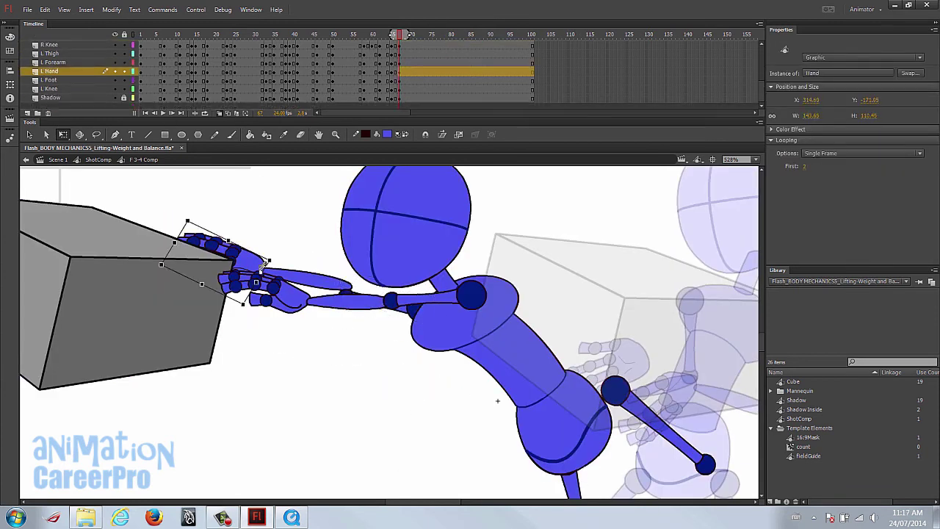
Shift the left hand and forearm down slightly, lower the whole right arm, and reconnect the left upper arm.
{"action": "left_click", "coordinate": [295, 279], "text": "shift"}
{"action": "left_click_drag", "start_coordinate": [296, 279], "coordinate": [291, 289]}
{"action": "left_click", "coordinate": [290, 301]}
{"action": "left_click", "coordinate": [345, 302], "text": "shift"}
{"action": "left_click", "coordinate": [467, 296], "text": "shift"}
{"action": "left_click_drag", "start_coordinate": [466, 296], "coordinate": [468, 316]}
{"action": "left_click_drag", "start_coordinate": [351, 310], "coordinate": [473, 316]}
{"action": "left_click_drag", "start_coordinate": [218, 270], "coordinate": [218, 263]}
Nudge the left hand, forearm and upper arm together slightly up and toward the body.
{"action": "left_click", "coordinate": [250, 273]}
{"action": "left_click", "coordinate": [291, 283], "text": "shift"}
{"action": "left_click", "coordinate": [378, 302], "text": "shift"}
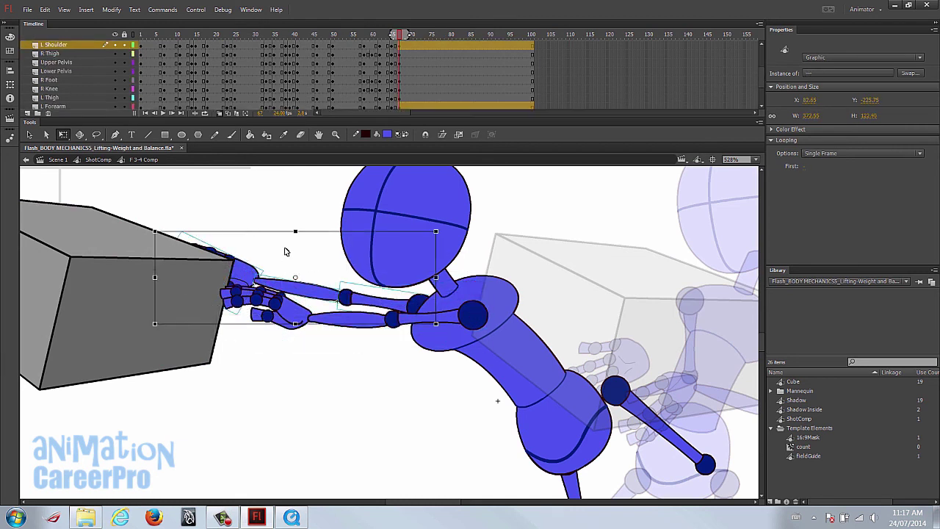
{"action": "key", "text": "Up"}
{"action": "key", "text": "Right"}
{"action": "left_click", "coordinate": [288, 208]}
{"action": "key", "text": "v"}
{"action": "key", "text": "ctrl+minus"}
{"action": "left_click_drag", "start_coordinate": [502, 373], "coordinate": [488, 336]}
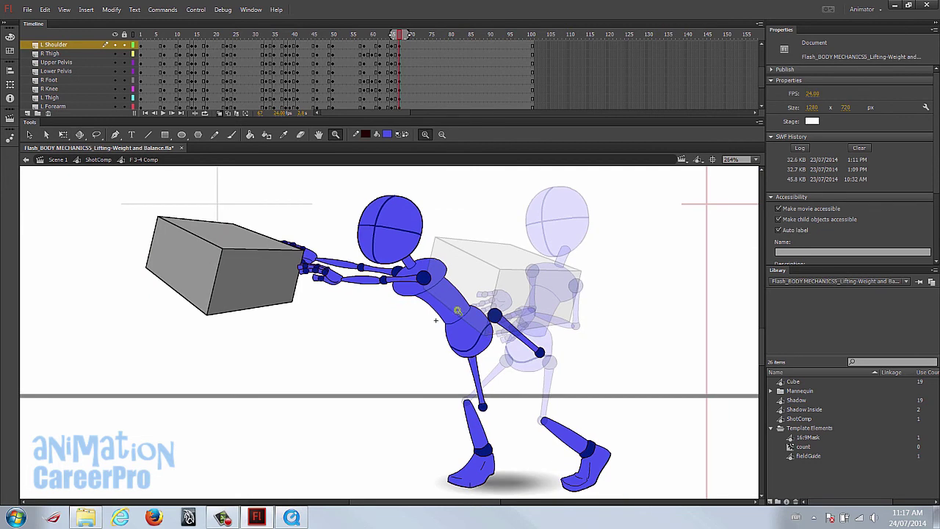
Align the planted left thigh with its knee and nudge the upper body slightly up.
{"action": "left_click", "coordinate": [451, 303]}
{"action": "left_click", "coordinate": [480, 384]}
{"action": "key", "text": "q"}
{"action": "left_click_drag", "start_coordinate": [481, 386], "coordinate": [483, 418]}
{"action": "left_click_drag", "start_coordinate": [241, 178], "coordinate": [546, 400]}
{"action": "key", "text": "Up"}
{"action": "key", "text": "Up"}
{"action": "key", "text": "Up"}
{"action": "key", "text": "Up"}
{"action": "key", "text": "Up"}
{"action": "key", "text": "Right"}
Rotate and reposition the right thigh, lower leg and foot so the rear leg kicks up off the ground.
{"action": "left_click", "coordinate": [563, 371]}
{"action": "left_click", "coordinate": [543, 348]}
{"action": "left_click", "coordinate": [581, 463]}
{"action": "left_click_drag", "start_coordinate": [582, 463], "coordinate": [524, 385]}
{"action": "mouse_move", "coordinate": [603, 465]}
{"action": "left_mouse_down"}
{"action": "mouse_move", "coordinate": [621, 439]}
{"action": "mouse_move", "coordinate": [611, 447]}
{"action": "left_mouse_up"}
{"action": "left_click", "coordinate": [620, 450]}
{"action": "left_click", "coordinate": [582, 426]}
{"action": "left_click", "coordinate": [633, 434]}
Nudge the arms slightly and move the cube up so it sits above the outstretched hands.
{"action": "key", "text": "z"}
{"action": "left_click", "coordinate": [430, 352], "text": "alt"}
{"action": "left_click", "coordinate": [388, 305]}
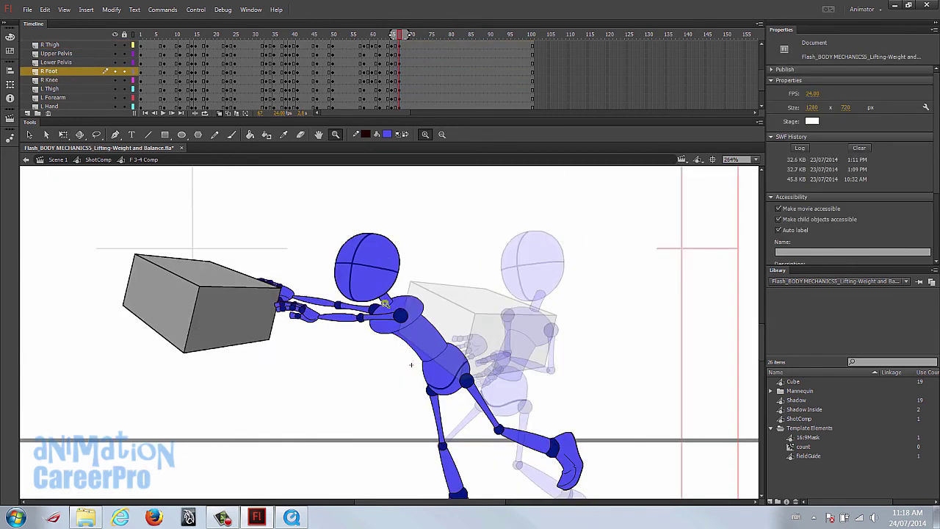
{"action": "key", "text": "v"}
{"action": "left_click", "coordinate": [285, 292]}
{"action": "left_click", "coordinate": [317, 301], "text": "shift"}
{"action": "left_click", "coordinate": [359, 309], "text": "shift"}
{"action": "left_click", "coordinate": [360, 313]}
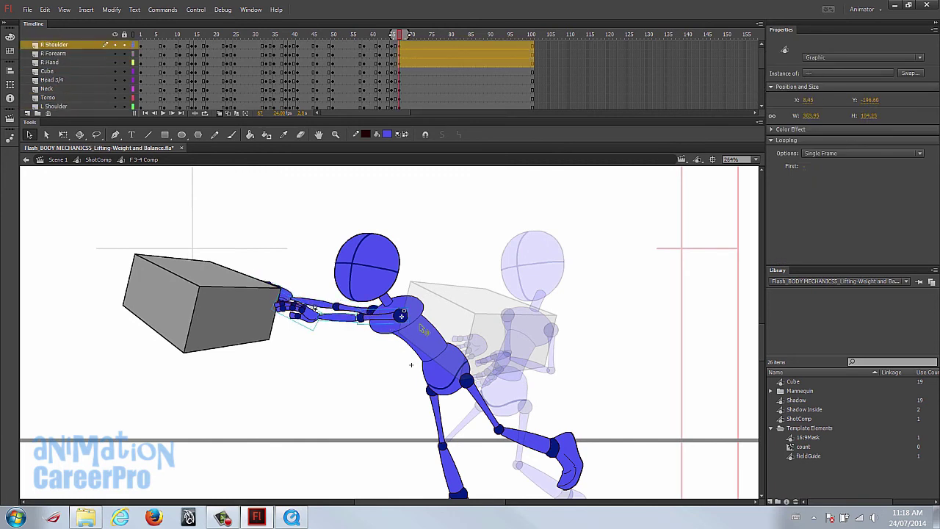
{"action": "left_click", "coordinate": [319, 260]}
{"action": "left_click_drag", "start_coordinate": [319, 260], "coordinate": [338, 259]}
{"action": "left_click_drag", "start_coordinate": [246, 291], "coordinate": [232, 257]}
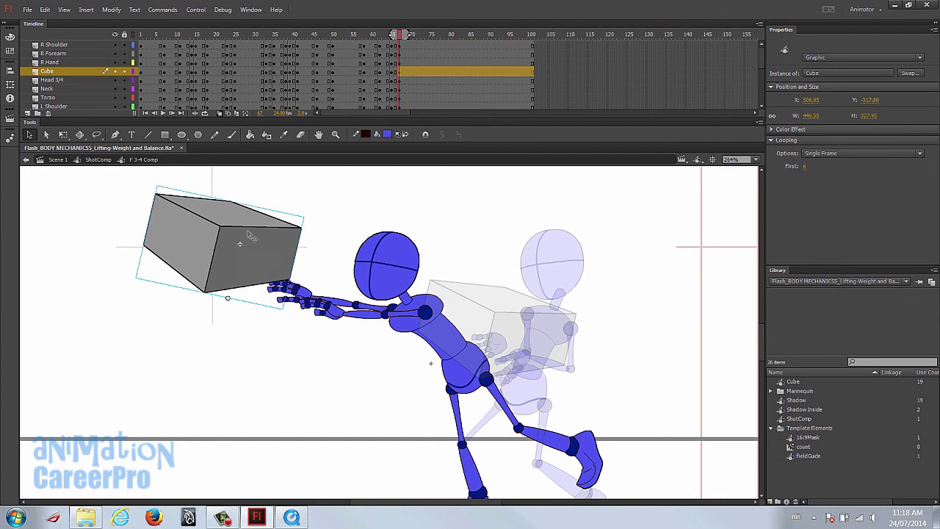
Lock the Cube layer and rotate the head, torso and arms back about the pelvis so the hands rise behind the cube.
{"action": "scroll", "coordinate": [239, 258], "scroll_direction": "down", "scroll_amount": 1}
{"action": "left_click", "coordinate": [462, 321]}
{"action": "key", "text": "q"}
{"action": "left_click_drag", "start_coordinate": [459, 311], "coordinate": [461, 310]}
{"action": "scroll", "coordinate": [483, 438], "scroll_direction": "down", "scroll_amount": 1}
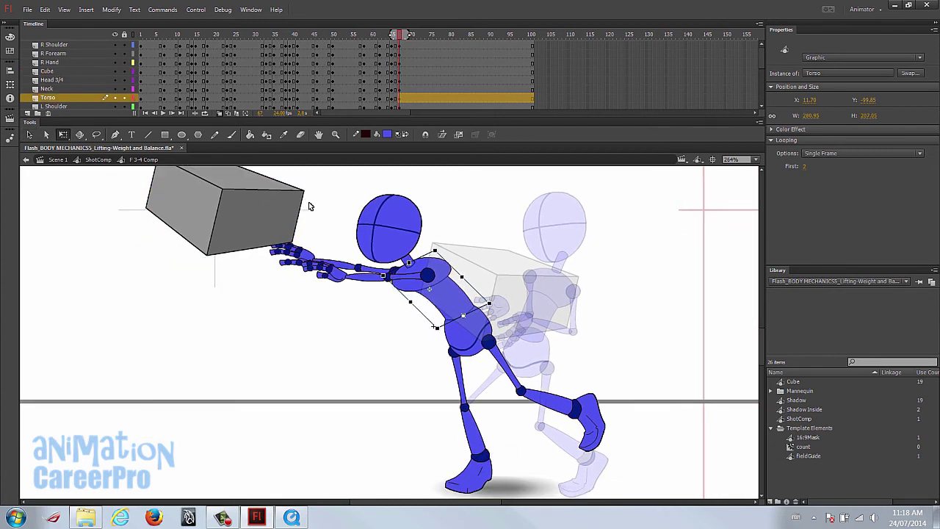
{"action": "left_click_drag", "start_coordinate": [259, 189], "coordinate": [499, 389]}
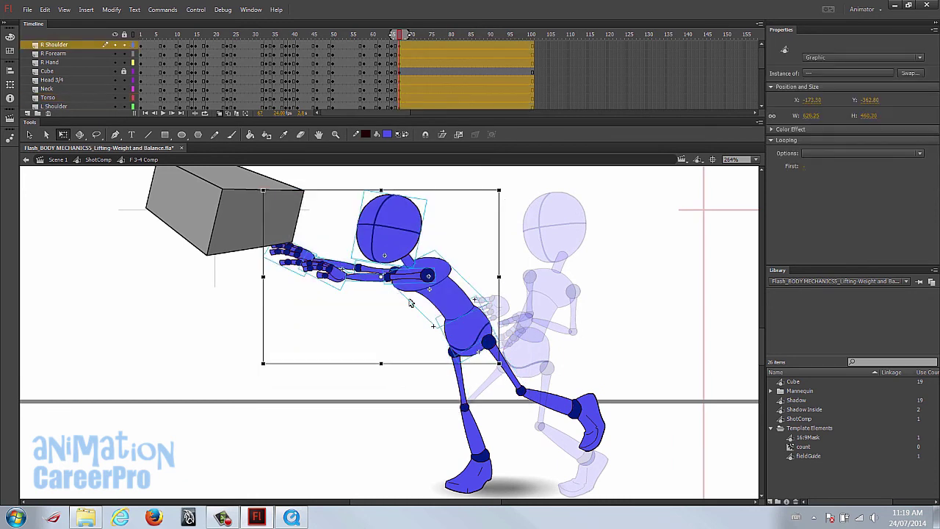
{"action": "left_click_drag", "start_coordinate": [501, 187], "coordinate": [534, 206]}
{"action": "left_click", "coordinate": [527, 291]}
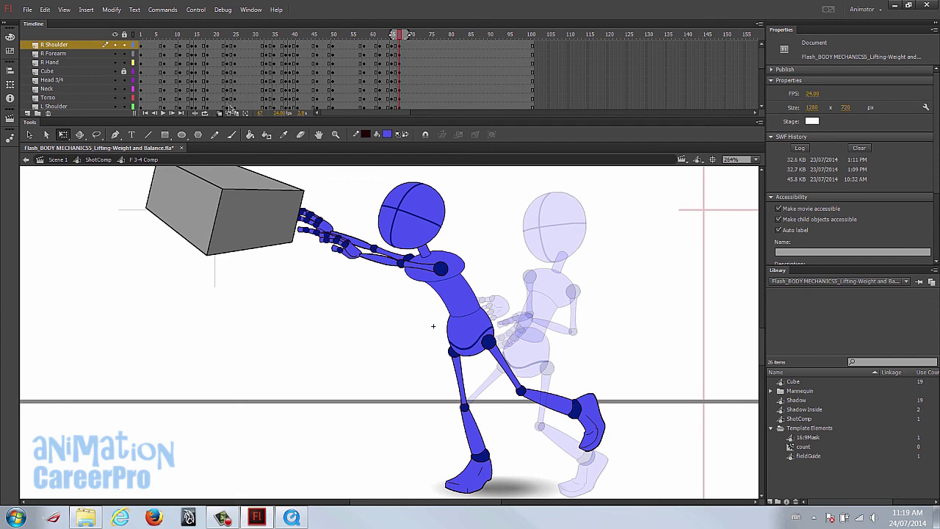
{"action": "left_click_drag", "start_coordinate": [464, 254], "coordinate": [487, 278]}
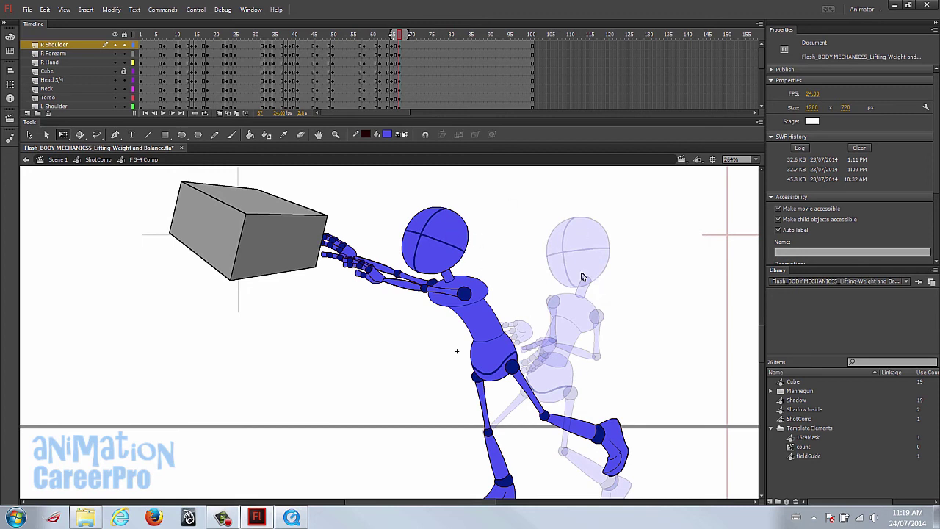
Insert keyframes at frame 71 on the layers from R Shoulder down to L Knee.
{"action": "mouse_move", "coordinate": [398, 38]}
{"action": "left_mouse_down"}
{"action": "mouse_move", "coordinate": [362, 36]}
{"action": "mouse_move", "coordinate": [400, 51]}
{"action": "left_mouse_up"}
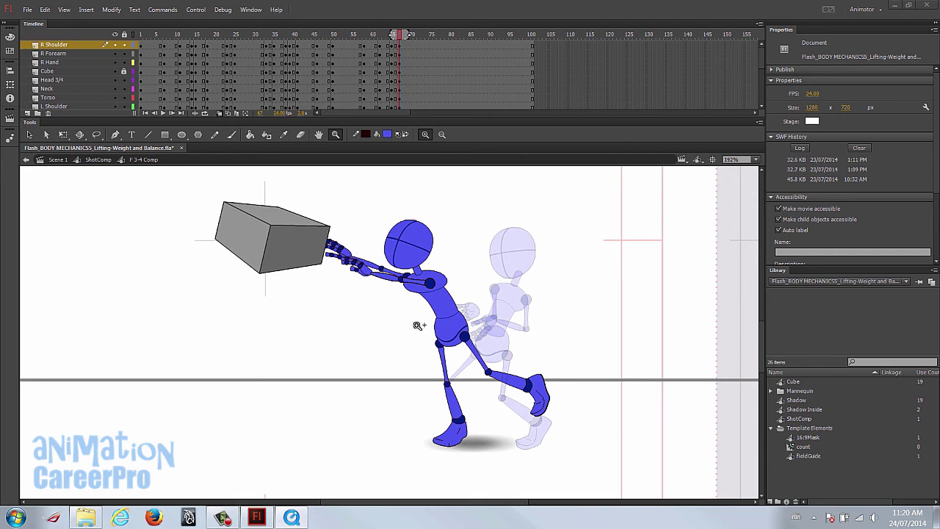
{"action": "left_click", "coordinate": [412, 36]}
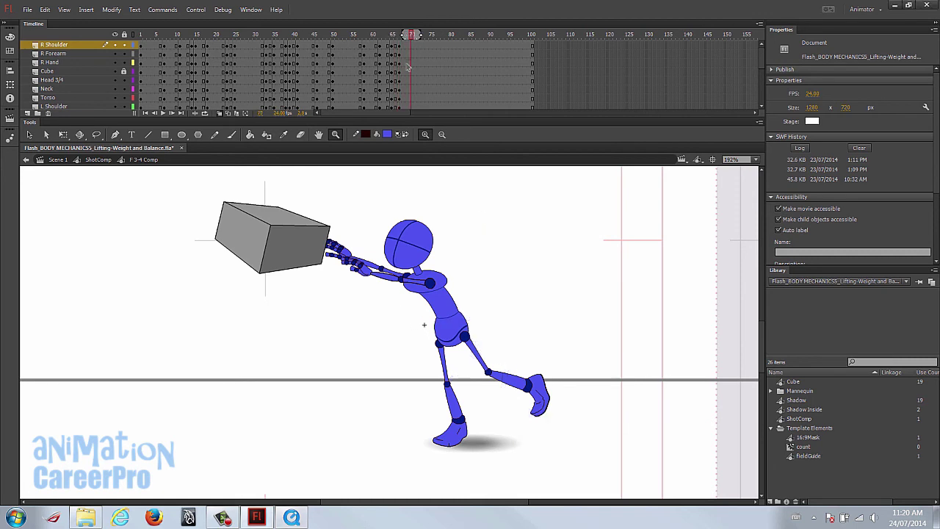
{"action": "left_click", "coordinate": [414, 45]}
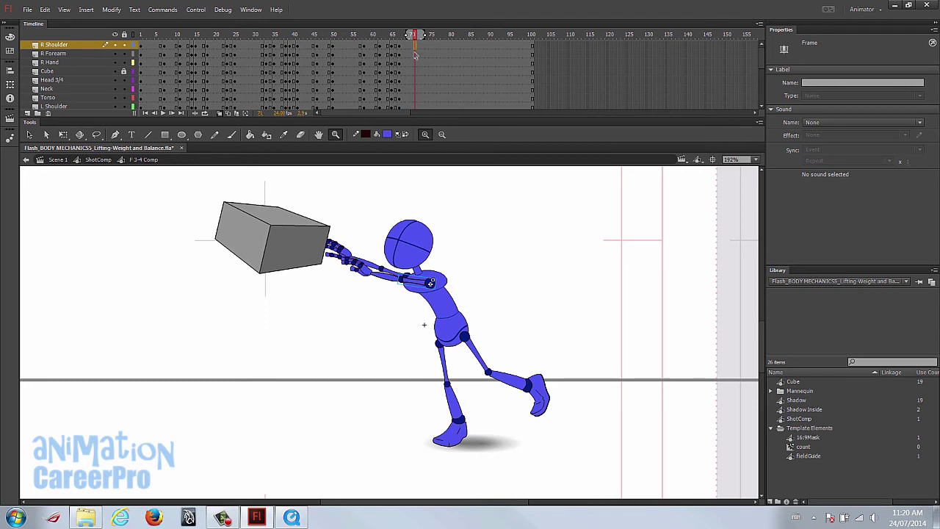
{"action": "scroll", "coordinate": [413, 65], "scroll_direction": "down", "scroll_amount": 3}
{"action": "left_click", "coordinate": [417, 99], "text": "shift"}
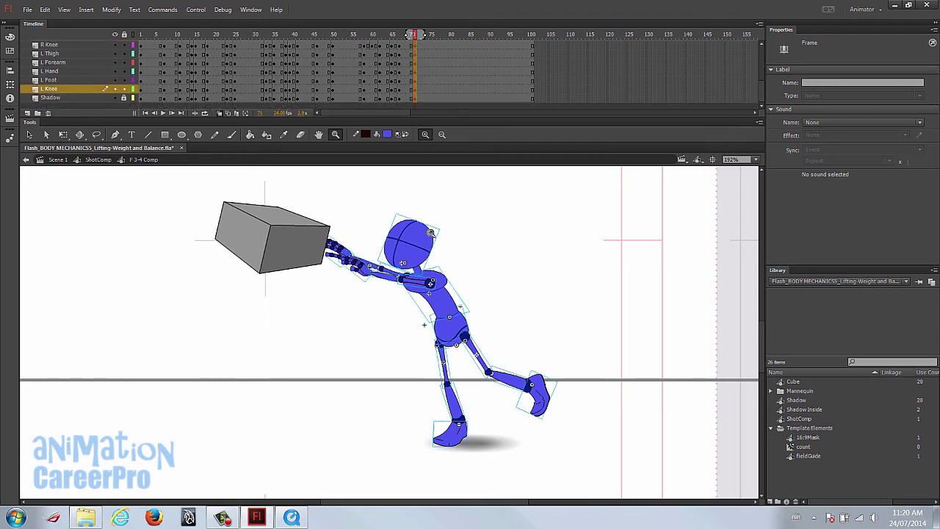
{"action": "key", "text": "F6"}
{"action": "key", "text": "v"}
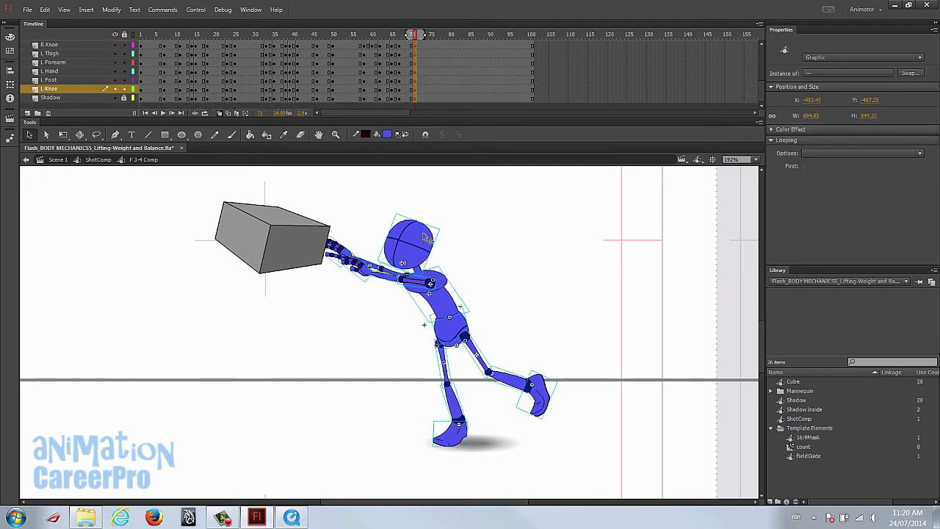
Copy the crouching pose at frame 14 from the layers R Shoulder through L Knee.
{"action": "left_click_drag", "start_coordinate": [380, 35], "coordinate": [191, 60]}
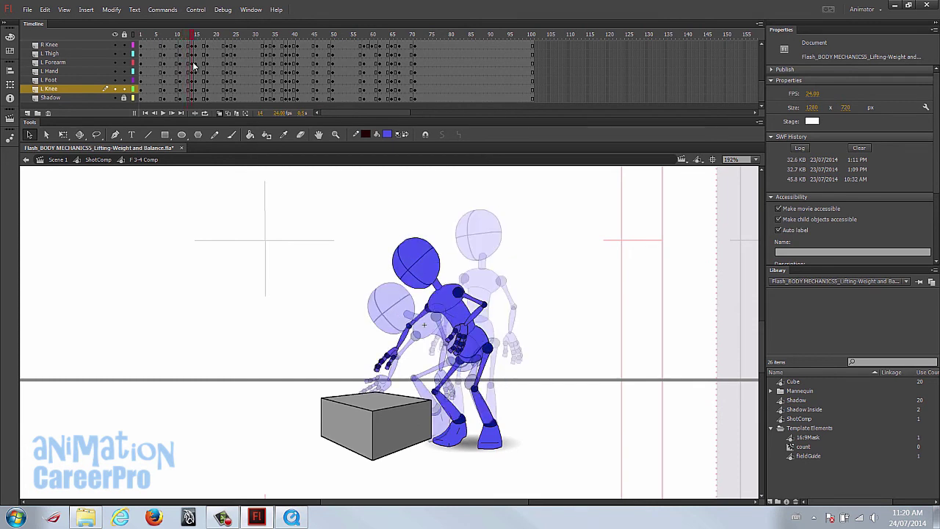
{"action": "scroll", "coordinate": [193, 62], "scroll_direction": "up", "scroll_amount": 3}
{"action": "left_click", "coordinate": [193, 59]}
{"action": "scroll", "coordinate": [193, 73], "scroll_direction": "down", "scroll_amount": 3}
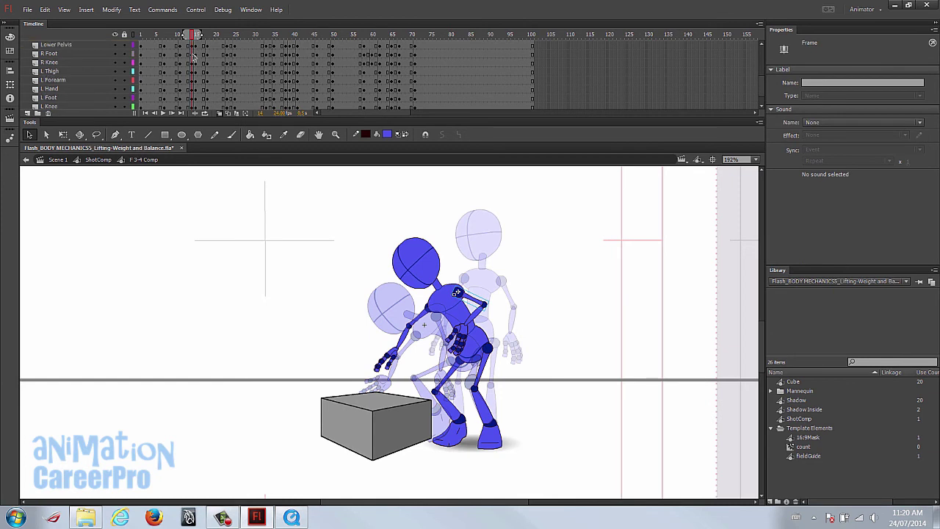
{"action": "left_click", "coordinate": [193, 90]}
{"action": "right_click", "coordinate": [189, 94]}
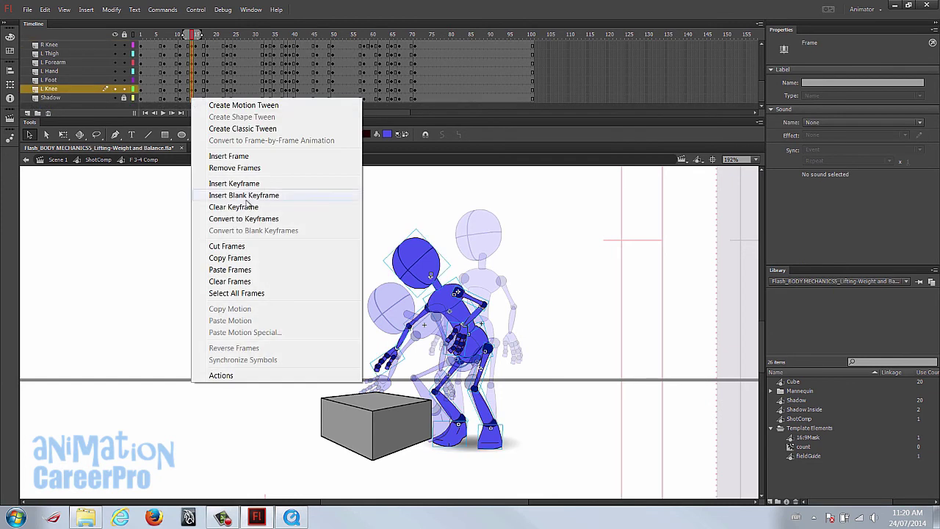
{"action": "left_click", "coordinate": [269, 260]}
Paste the copied pose onto frame 71 of the layers R Shoulder through L Knee.
{"action": "left_click", "coordinate": [415, 50]}
{"action": "scroll", "coordinate": [414, 50], "scroll_direction": "up", "scroll_amount": 3}
{"action": "left_click", "coordinate": [415, 50]}
{"action": "scroll", "coordinate": [415, 66], "scroll_direction": "down", "scroll_amount": 3}
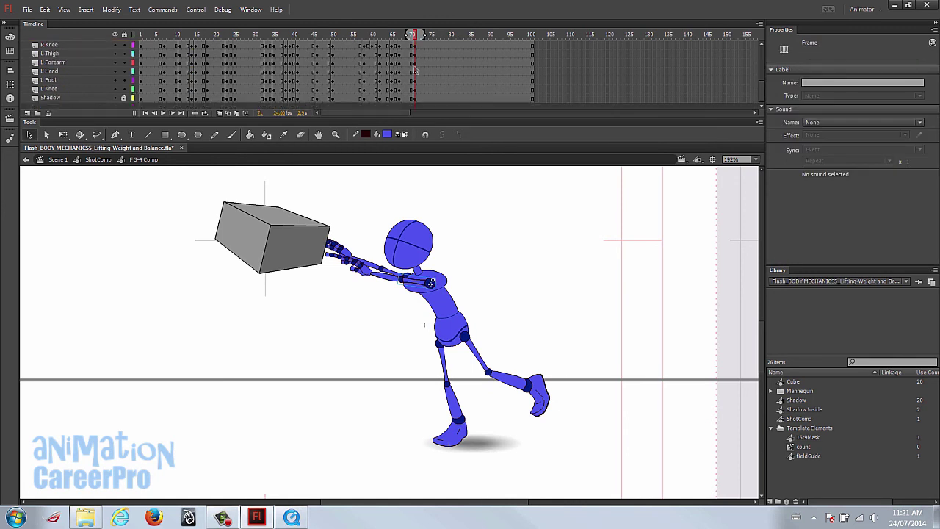
{"action": "left_click", "coordinate": [415, 89]}
{"action": "right_click", "coordinate": [416, 91]}
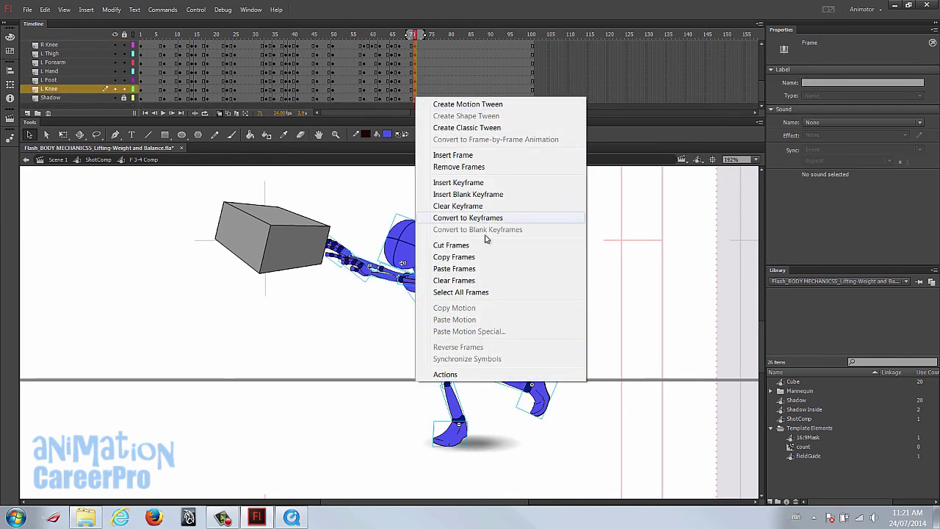
{"action": "left_click", "coordinate": [493, 270]}
Clear the leftover throwing-pose keyframes at frame 72 on all pose layers and compare frames 70 and 71.
{"action": "left_click", "coordinate": [420, 88]}
{"action": "scroll", "coordinate": [420, 66], "scroll_direction": "up", "scroll_amount": 4}
{"action": "left_click", "coordinate": [420, 45], "text": "shift"}
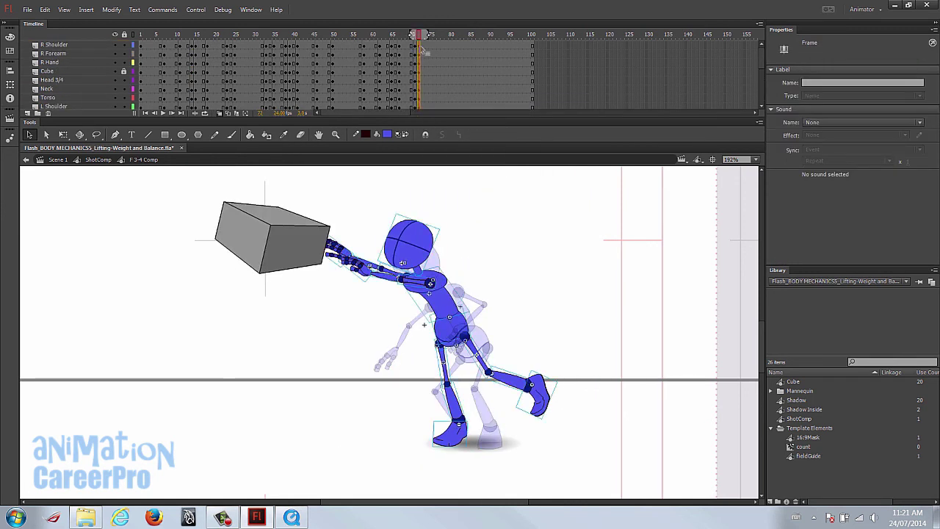
{"action": "right_click", "coordinate": [421, 46]}
{"action": "left_click", "coordinate": [463, 154]}
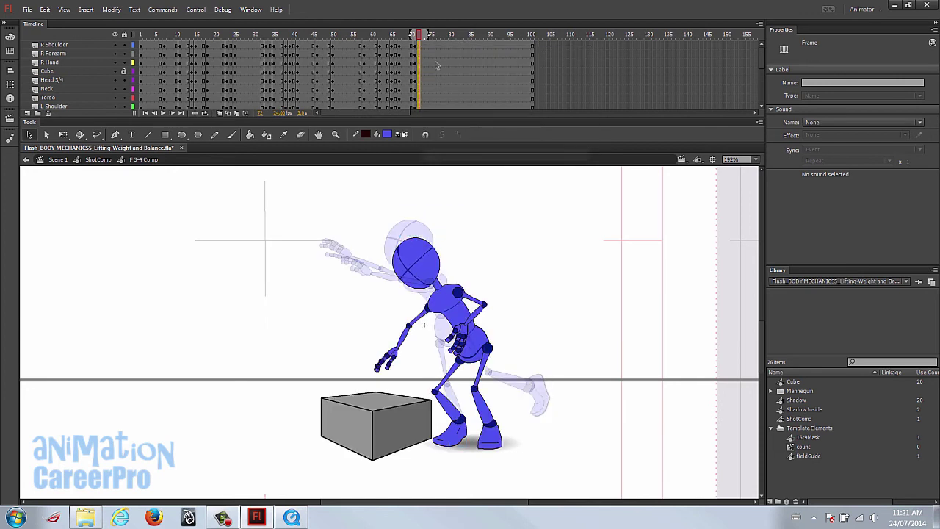
{"action": "left_click", "coordinate": [415, 35]}
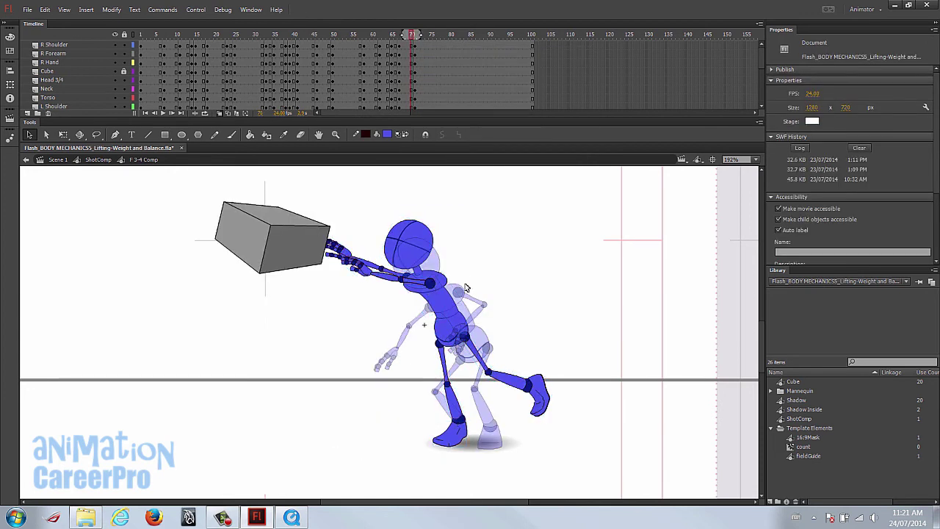
{"action": "left_click", "coordinate": [416, 35]}
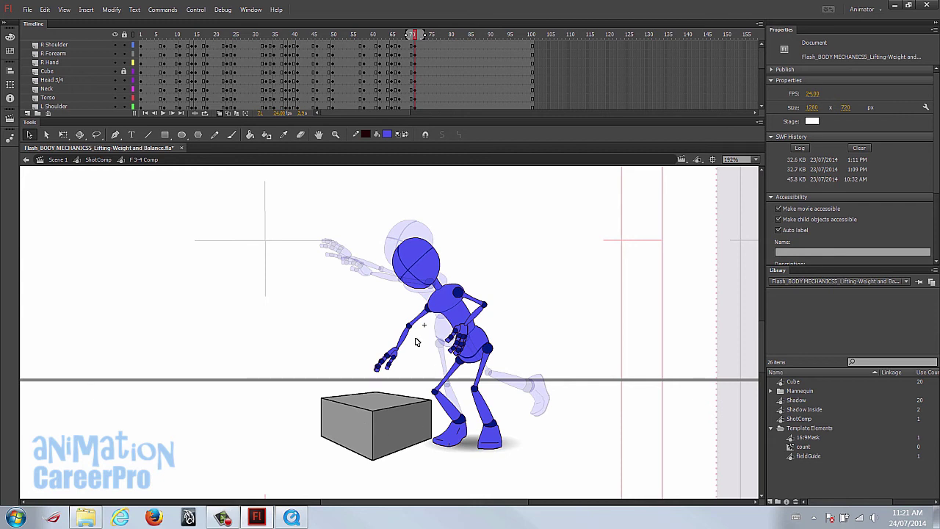
Rotate the left forearm and hand at frame 71 upward into a raised follow-through position.
{"action": "left_click", "coordinate": [397, 361]}
{"action": "key", "text": "q"}
{"action": "left_click_drag", "start_coordinate": [414, 331], "coordinate": [361, 345]}
{"action": "left_click", "coordinate": [352, 286]}
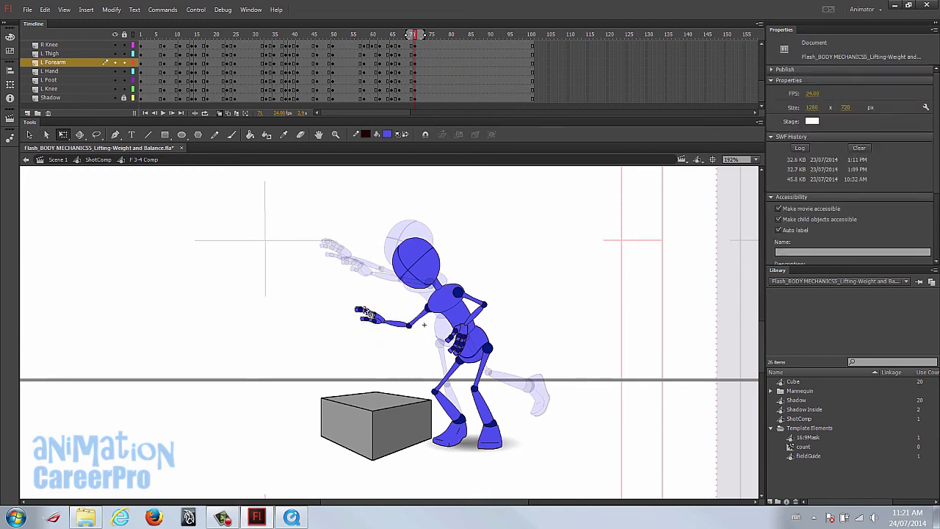
{"action": "left_click", "coordinate": [371, 310]}
{"action": "left_click", "coordinate": [464, 297]}
{"action": "left_click_drag", "start_coordinate": [352, 285], "coordinate": [428, 307]}
Rotate the right arm forward from the hip and shift it onto the shoulder joint.
{"action": "left_click", "coordinate": [412, 273], "text": "shift"}
{"action": "left_click_drag", "start_coordinate": [449, 329], "coordinate": [459, 292]}
{"action": "left_click", "coordinate": [472, 300]}
{"action": "left_click", "coordinate": [458, 338], "text": "shift"}
{"action": "left_click", "coordinate": [470, 317], "text": "shift"}
{"action": "left_click_drag", "start_coordinate": [441, 359], "coordinate": [439, 320]}
{"action": "key", "text": "shift+Left"}
{"action": "key", "text": "shift+Left"}
{"action": "key", "text": "shift+Down"}
Rotate the right forearm and hand upward so the hand is raised in front of the chest.
{"action": "left_click", "coordinate": [442, 309], "text": "shift"}
{"action": "left_click_drag", "start_coordinate": [389, 275], "coordinate": [440, 323]}
{"action": "left_click", "coordinate": [416, 310], "text": "shift"}
{"action": "left_click", "coordinate": [425, 317], "text": "shift"}
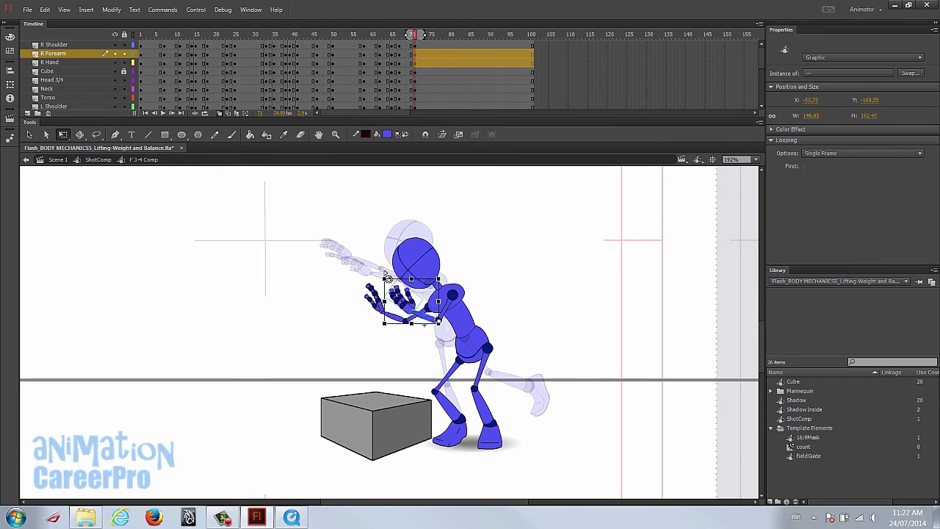
{"action": "left_click", "coordinate": [466, 247]}
Rotate the head upright and nudge it left and down onto the neck.
{"action": "left_click", "coordinate": [423, 229]}
{"action": "left_click_drag", "start_coordinate": [426, 229], "coordinate": [461, 242]}
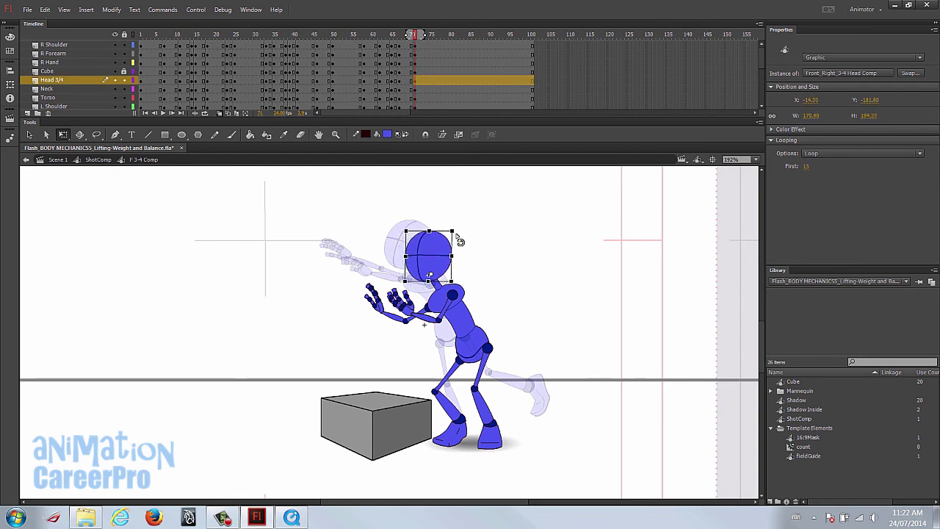
{"action": "key", "text": "Left"}
{"action": "key", "text": "Down"}
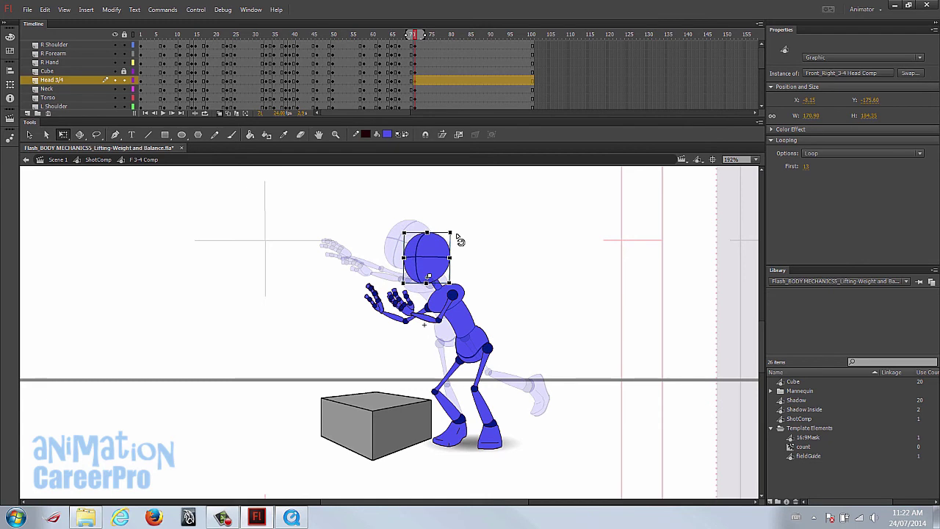
{"action": "key", "text": "Left"}
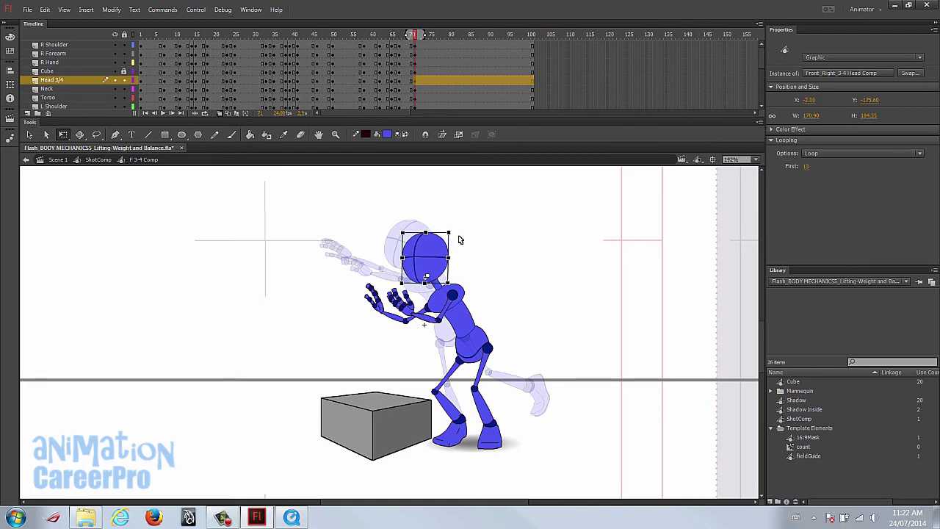
{"action": "left_click_drag", "start_coordinate": [502, 271], "coordinate": [500, 264]}
Compare the standing pose at frame 1 with the follow-through pose at frame 71.
{"action": "left_click_drag", "start_coordinate": [417, 38], "coordinate": [427, 43]}
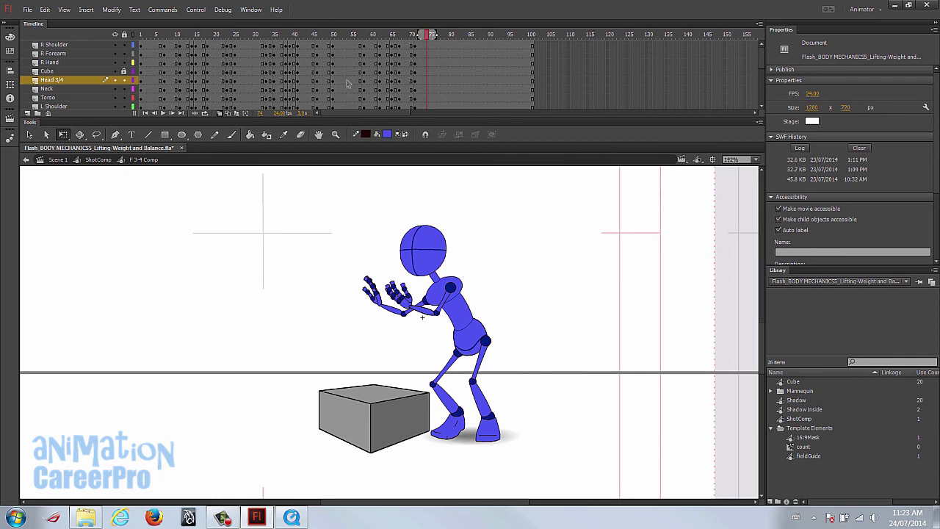
{"action": "left_click", "coordinate": [142, 35]}
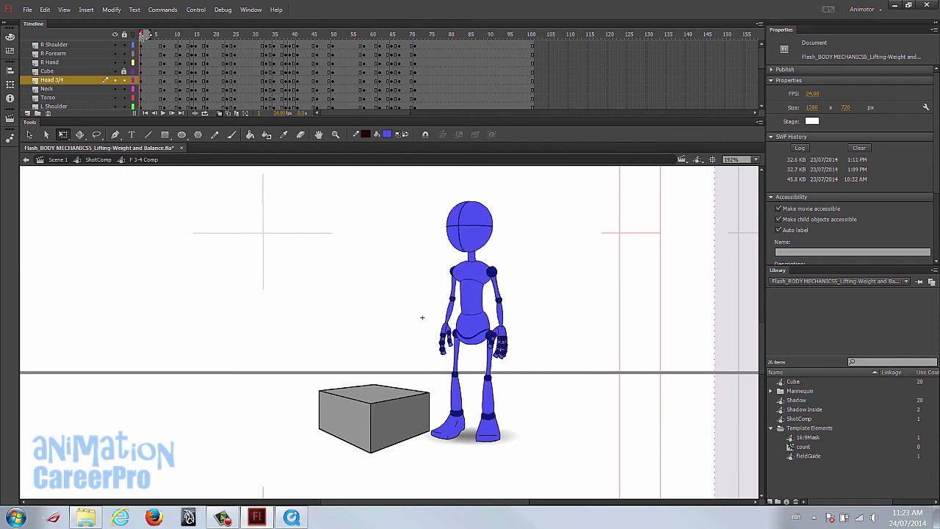
{"action": "left_click", "coordinate": [417, 36]}
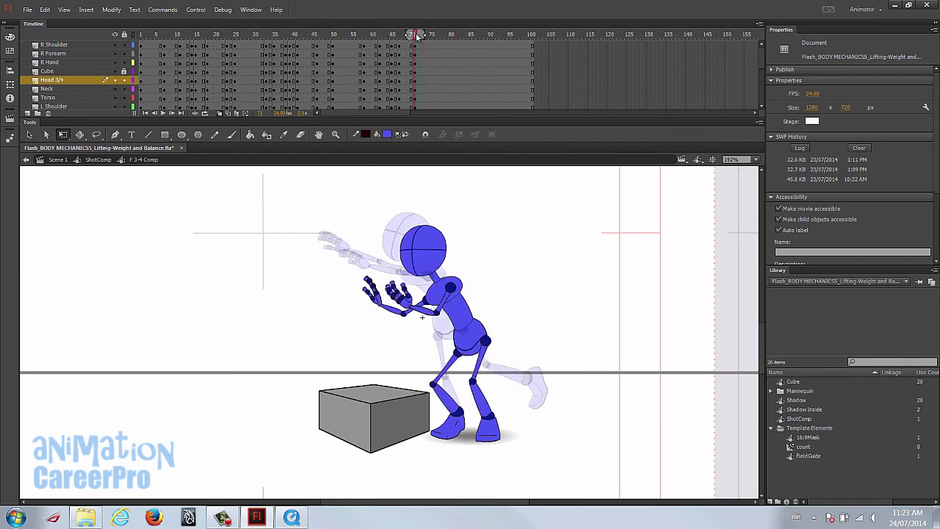
{"action": "left_click", "coordinate": [142, 35]}
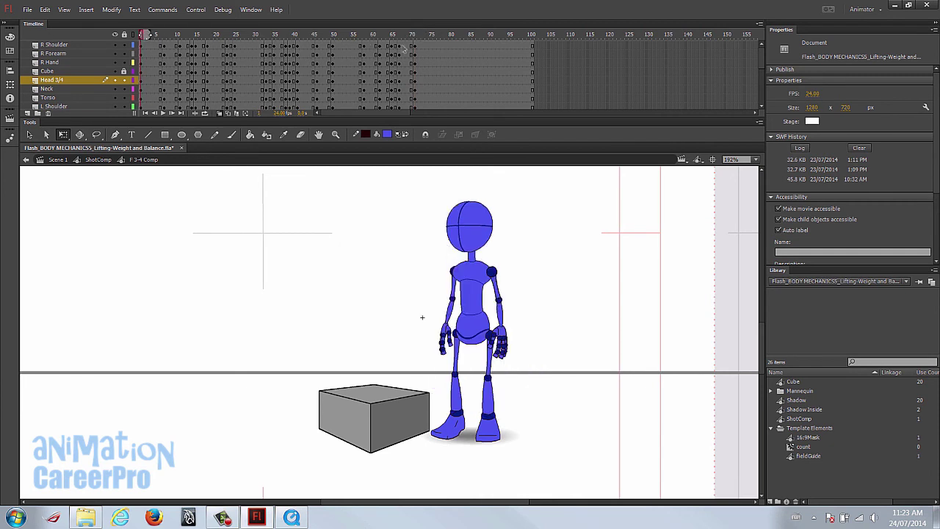
{"action": "left_click", "coordinate": [435, 36]}
{"action": "left_click", "coordinate": [413, 35]}
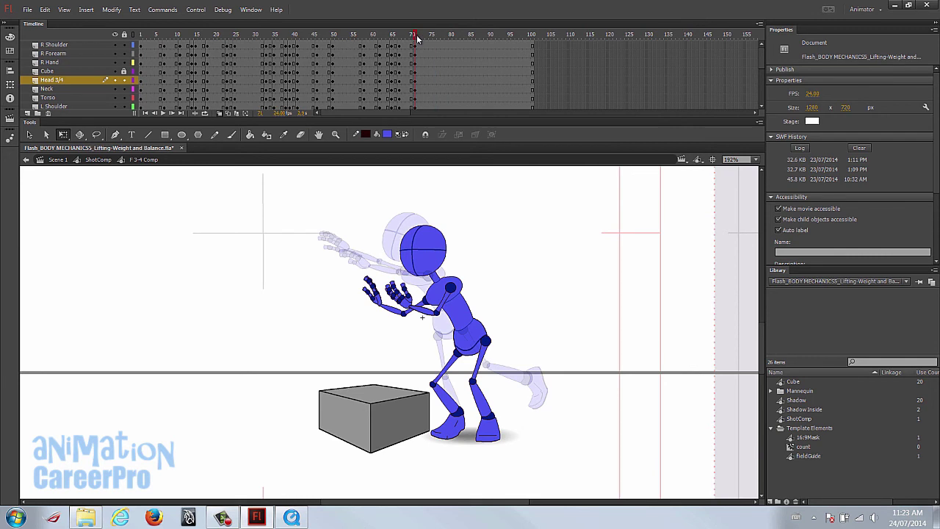
Insert keyframes at frame 74 on all mannequin layers from R Shoulder through L Knee.
{"action": "left_click", "coordinate": [432, 35]}
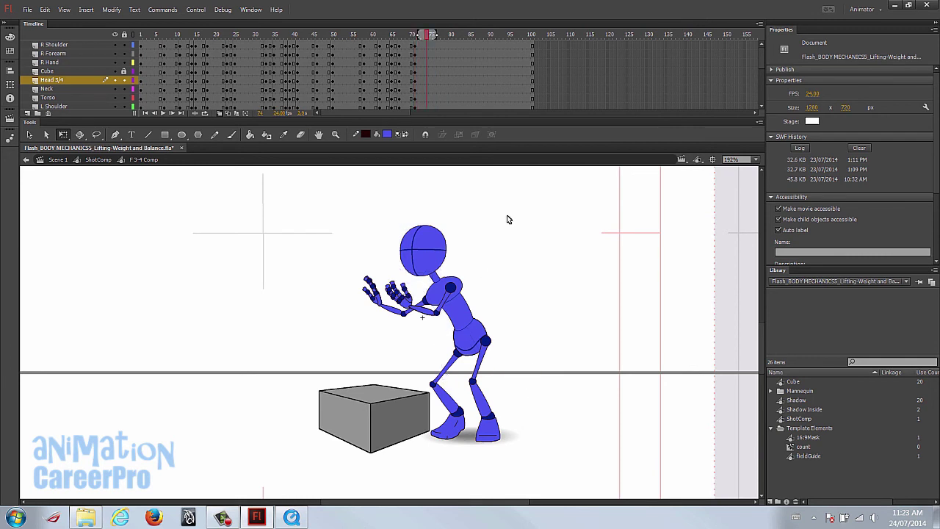
{"action": "left_click", "coordinate": [426, 62]}
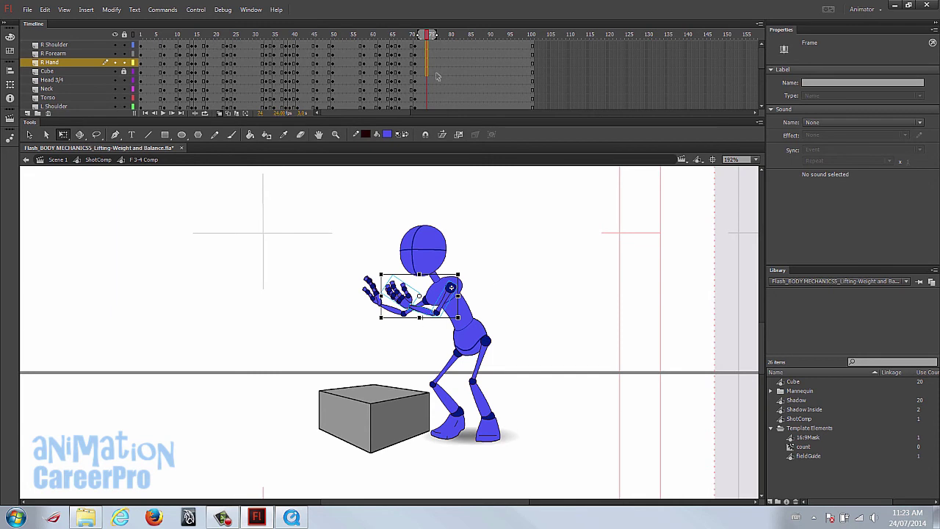
{"action": "scroll", "coordinate": [433, 98], "scroll_direction": "down", "scroll_amount": 3}
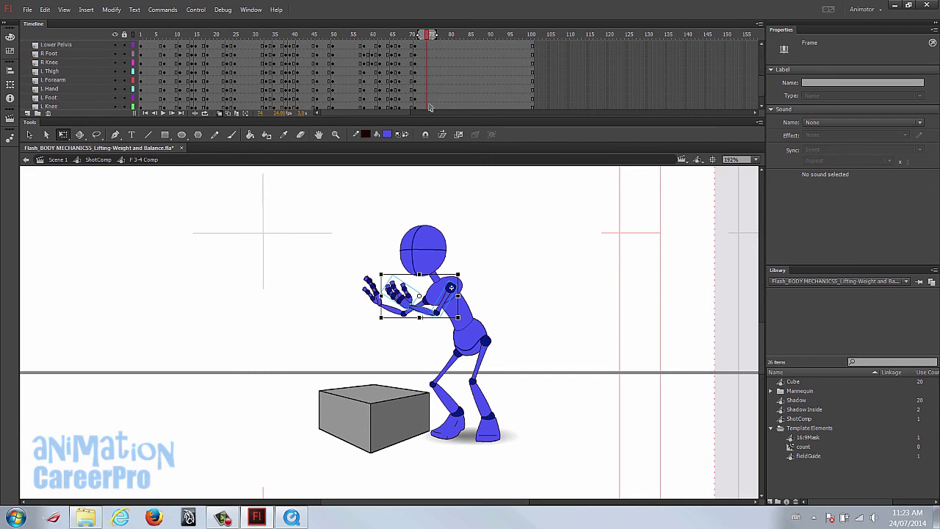
{"action": "scroll", "coordinate": [431, 107], "scroll_direction": "down", "scroll_amount": 1}
{"action": "left_click", "coordinate": [428, 89], "text": "shift"}
{"action": "left_click_drag", "start_coordinate": [403, 34], "coordinate": [415, 44]}
{"action": "left_click", "coordinate": [427, 99]}
{"action": "scroll", "coordinate": [428, 101], "scroll_direction": "up", "scroll_amount": 4}
{"action": "left_click", "coordinate": [428, 47], "text": "shift"}
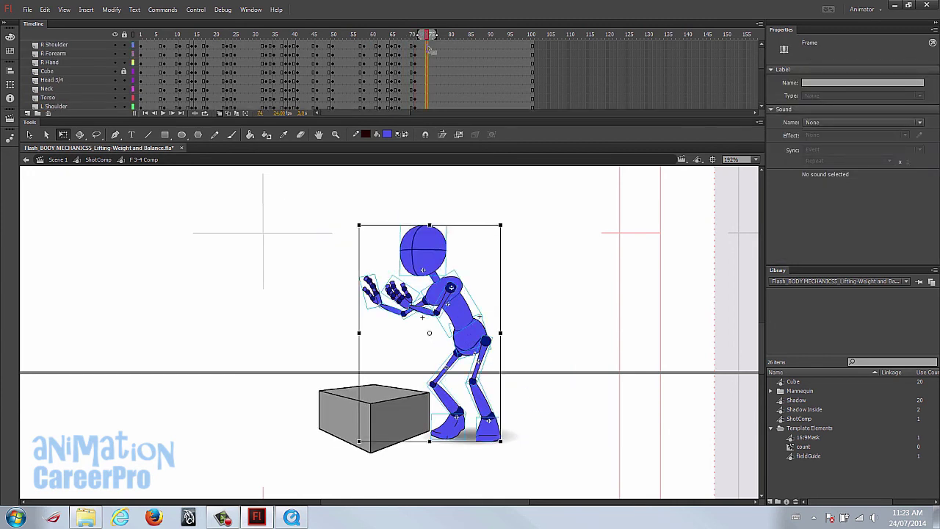
{"action": "key", "text": "F6"}
At frame 74, nudge the mannequin's upper body slightly down and left and rotate the torso, head and arms back toward upright.
{"action": "left_click_drag", "start_coordinate": [348, 212], "coordinate": [508, 360]}
{"action": "key", "text": "Down"}
{"action": "key", "text": "Down"}
{"action": "key", "text": "Left"}
{"action": "left_click", "coordinate": [479, 363], "text": "shift"}
{"action": "left_click", "coordinate": [470, 339], "text": "shift"}
{"action": "left_click_drag", "start_coordinate": [418, 287], "coordinate": [481, 343]}
{"action": "left_click_drag", "start_coordinate": [485, 227], "coordinate": [518, 241]}
Adjust the head's tilt and bring both arms down so the hands sit in front of the waist.
{"action": "left_click", "coordinate": [478, 215]}
{"action": "left_click", "coordinate": [433, 233]}
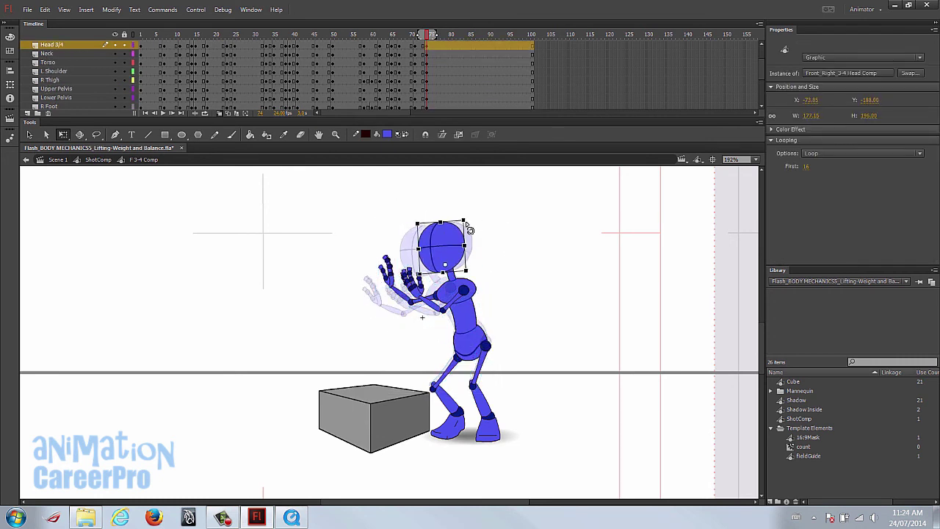
{"action": "left_click", "coordinate": [422, 291]}
{"action": "left_click", "coordinate": [433, 303], "text": "shift"}
{"action": "left_click", "coordinate": [463, 289], "text": "shift"}
{"action": "left_click_drag", "start_coordinate": [433, 288], "coordinate": [464, 291]}
{"action": "left_click_drag", "start_coordinate": [398, 323], "coordinate": [489, 365]}
{"action": "left_click_drag", "start_coordinate": [481, 316], "coordinate": [487, 309]}
{"action": "left_click_drag", "start_coordinate": [373, 276], "coordinate": [442, 295]}
{"action": "left_click_drag", "start_coordinate": [377, 252], "coordinate": [421, 329]}
{"action": "left_click_drag", "start_coordinate": [430, 366], "coordinate": [458, 369]}
Shift and rotate the thighs and lower legs so both bent knees connect to the lowered pelvis at frame 74.
{"action": "key", "text": "z"}
{"action": "left_click_drag", "start_coordinate": [370, 220], "coordinate": [553, 446]}
{"action": "key", "text": "v"}
{"action": "left_click", "coordinate": [453, 348]}
{"action": "key", "text": "q"}
{"action": "left_click", "coordinate": [451, 389]}
{"action": "mouse_move", "coordinate": [455, 386]}
{"action": "left_mouse_down"}
{"action": "mouse_move", "coordinate": [436, 381]}
{"action": "mouse_move", "coordinate": [439, 392]}
{"action": "left_mouse_up"}
{"action": "left_click_drag", "start_coordinate": [470, 433], "coordinate": [485, 431]}
{"action": "left_click", "coordinate": [441, 352], "text": "shift"}
{"action": "left_click_drag", "start_coordinate": [444, 370], "coordinate": [460, 320]}
{"action": "left_click_drag", "start_coordinate": [478, 436], "coordinate": [486, 437]}
{"action": "left_click", "coordinate": [398, 361]}
{"action": "mouse_move", "coordinate": [389, 389]}
{"action": "left_mouse_down"}
{"action": "mouse_move", "coordinate": [404, 353]}
{"action": "mouse_move", "coordinate": [391, 383]}
{"action": "left_mouse_up"}
{"action": "left_click", "coordinate": [414, 403]}
{"action": "left_click_drag", "start_coordinate": [424, 423], "coordinate": [420, 423]}
{"action": "left_click", "coordinate": [500, 390]}
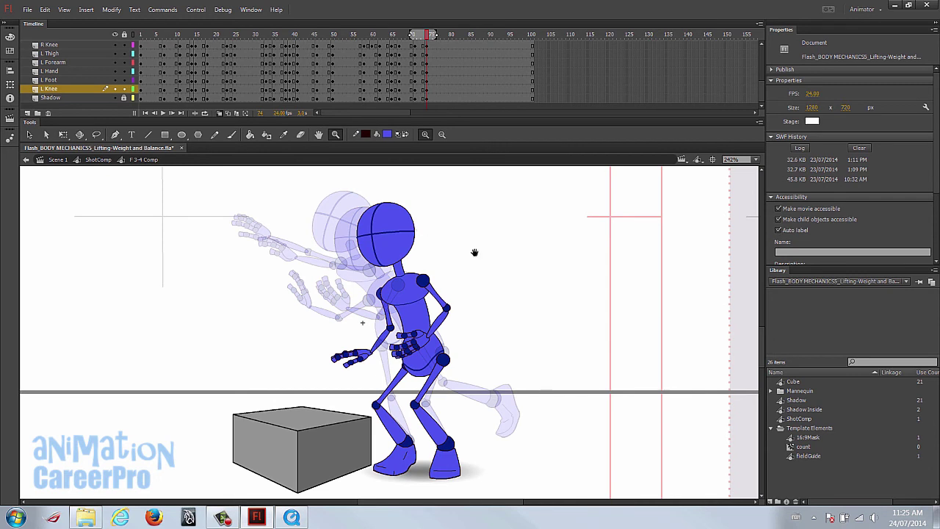
Copy the standing pose at frame 1 from all layers between R Shoulder and L Knee.
{"action": "left_click_drag", "start_coordinate": [474, 253], "coordinate": [496, 255]}
{"action": "scroll", "coordinate": [237, 69], "scroll_direction": "up", "scroll_amount": 5}
{"action": "left_click", "coordinate": [141, 45]}
{"action": "scroll", "coordinate": [144, 69], "scroll_direction": "down", "scroll_amount": 5}
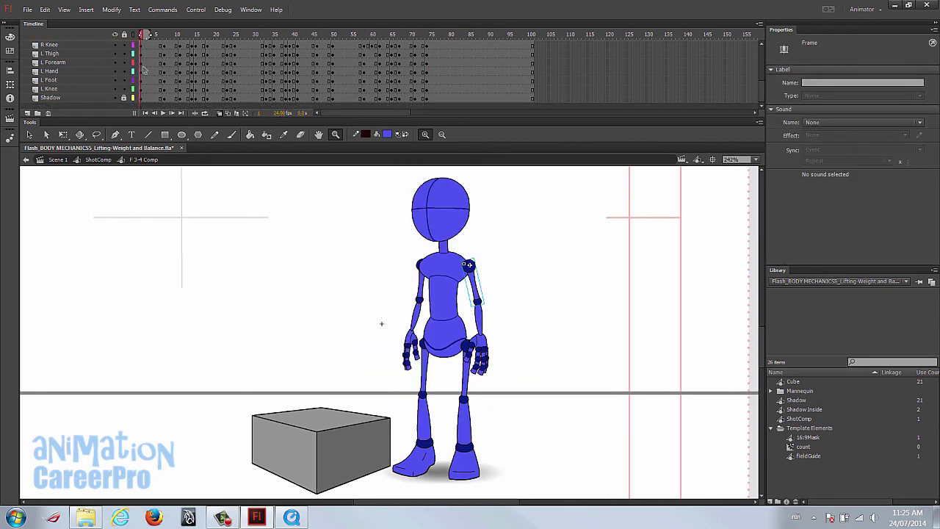
{"action": "left_click", "coordinate": [141, 91], "text": "shift"}
{"action": "right_click", "coordinate": [141, 94]}
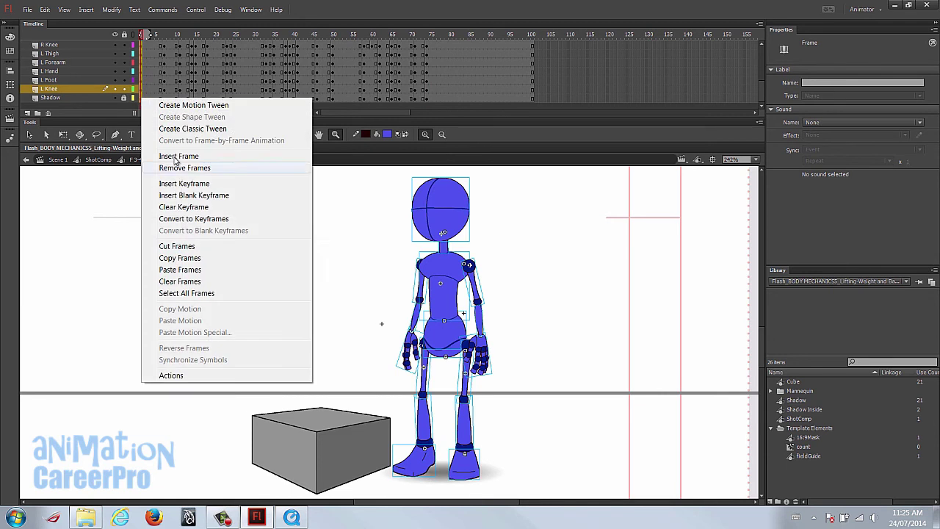
{"action": "left_click", "coordinate": [205, 257]}
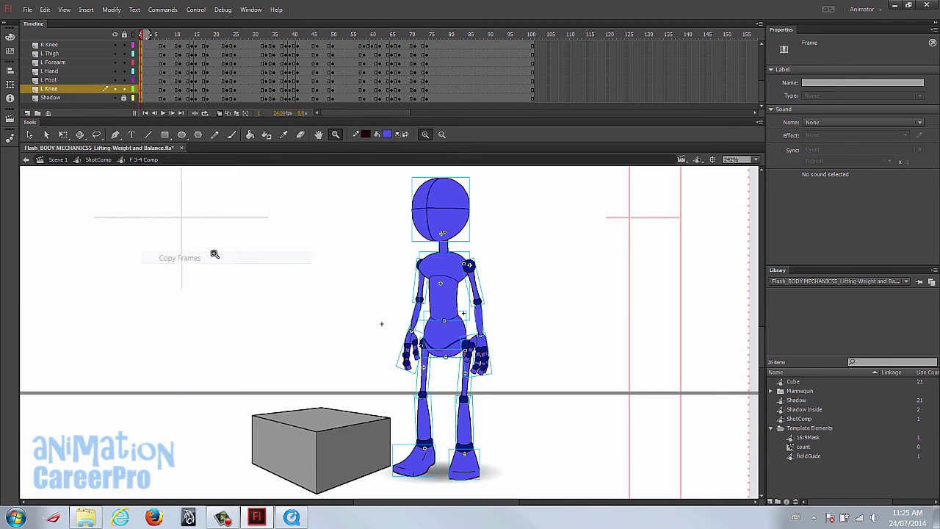
Paste the copied standing pose into frame 82 across the same layers.
{"action": "left_click", "coordinate": [432, 36]}
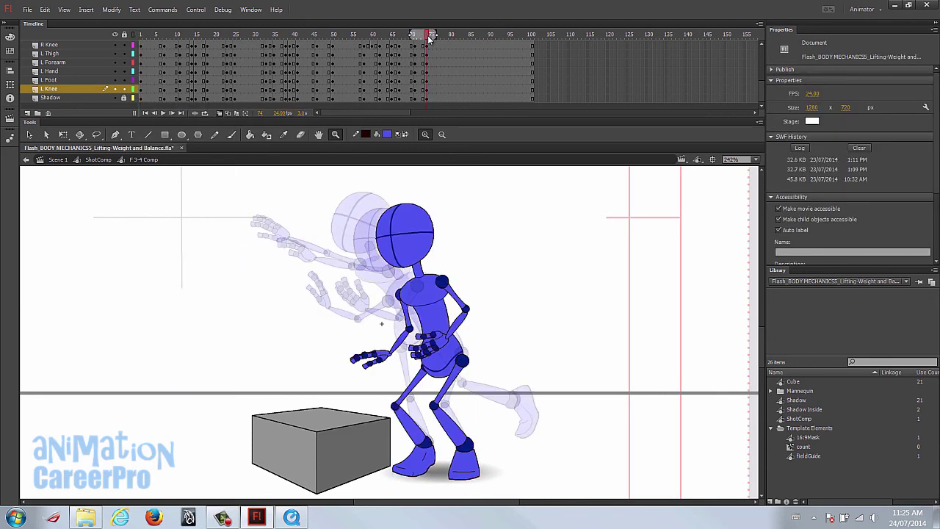
{"action": "key", "text": "period"}
{"action": "key", "text": "period"}
{"action": "key", "text": "period"}
{"action": "key", "text": "period"}
{"action": "key", "text": "period"}
{"action": "key", "text": "period"}
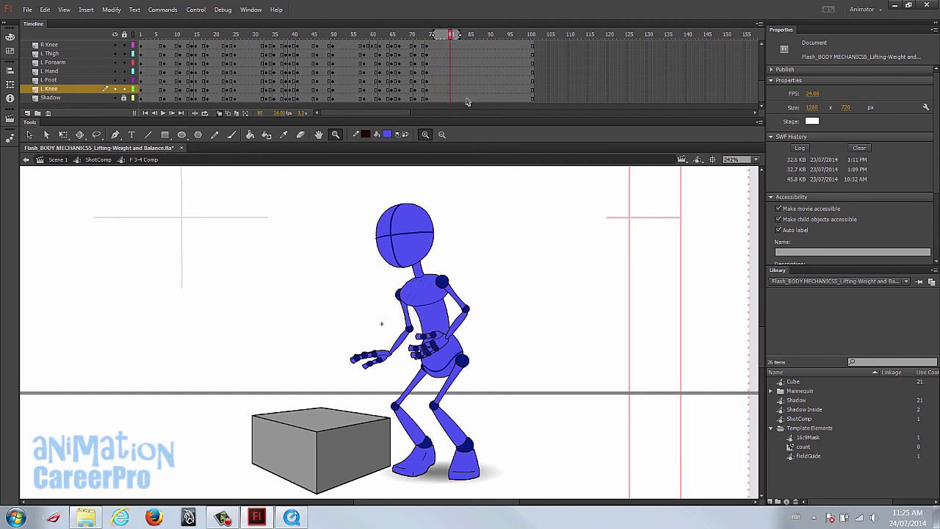
{"action": "left_click", "coordinate": [458, 98]}
{"action": "scroll", "coordinate": [459, 105], "scroll_direction": "up", "scroll_amount": 3}
{"action": "left_click_drag", "start_coordinate": [461, 47], "coordinate": [461, 107]}
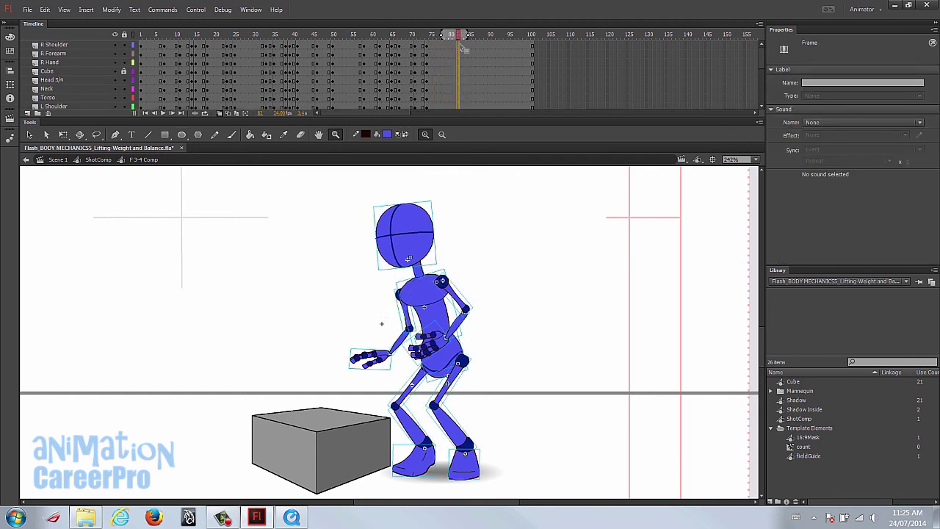
{"action": "right_click", "coordinate": [459, 52]}
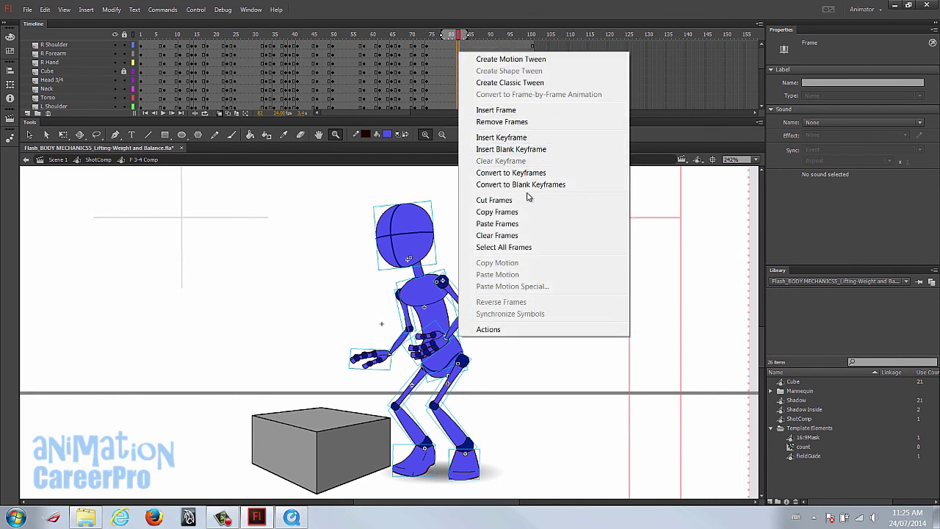
{"action": "left_click", "coordinate": [535, 223]}
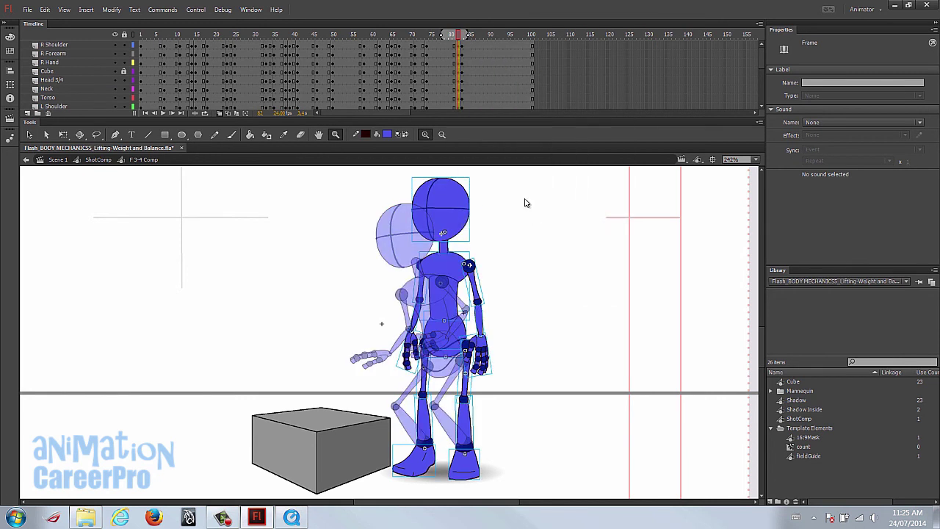
Clear the extra keyframes at frame 83 on all the pasted layers and return to frame 82.
{"action": "left_click", "coordinate": [464, 47]}
{"action": "scroll", "coordinate": [460, 100], "scroll_direction": "down", "scroll_amount": 3}
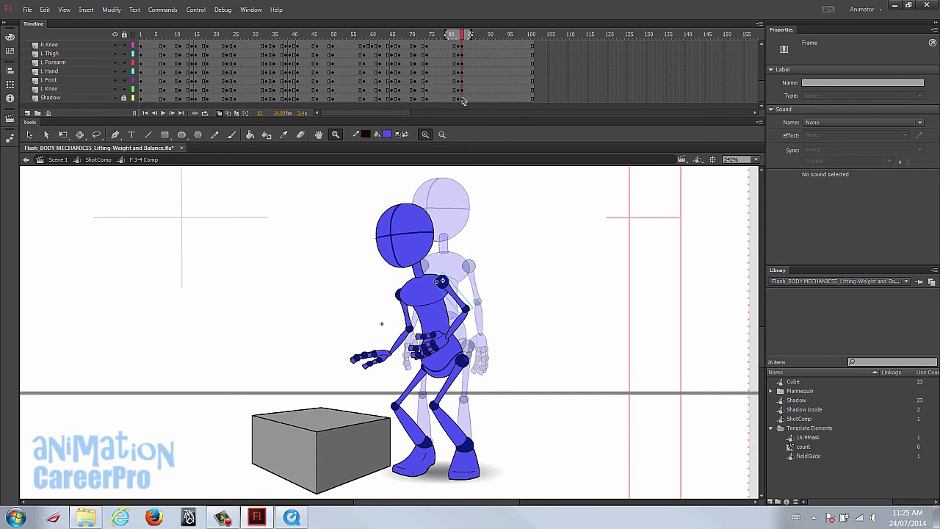
{"action": "left_click", "coordinate": [462, 99], "text": "shift"}
{"action": "right_click", "coordinate": [462, 98]}
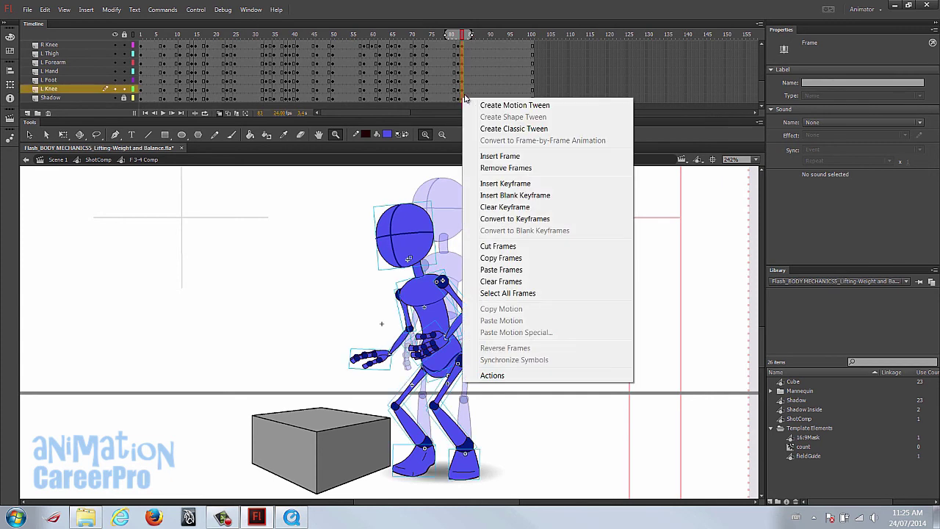
{"action": "left_click", "coordinate": [512, 207]}
{"action": "left_click", "coordinate": [458, 35]}
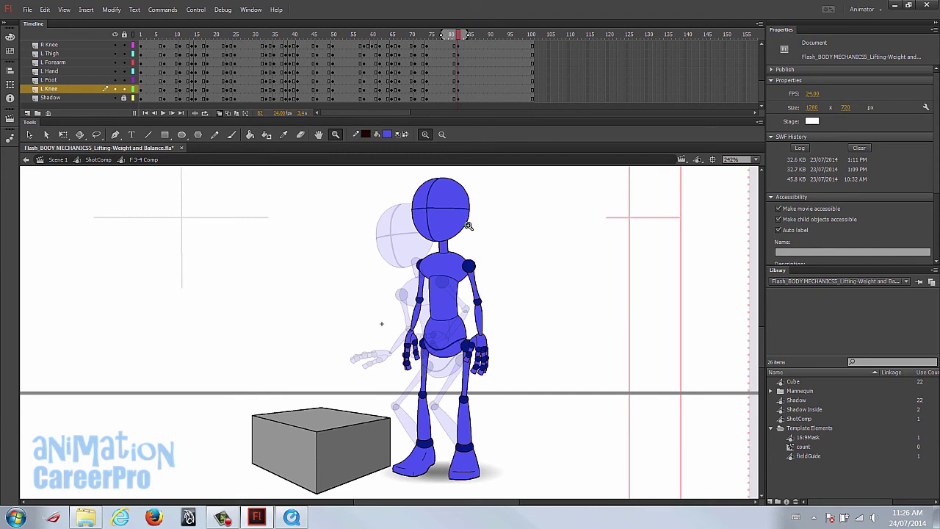
Insert keyframes holding the standing pose at frame 85 on all mannequin layers.
{"action": "left_click_drag", "start_coordinate": [425, 36], "coordinate": [457, 41]}
{"action": "key", "text": "period"}
{"action": "key", "text": "period"}
{"action": "key", "text": "period"}
{"action": "left_click", "coordinate": [470, 98]}
{"action": "scroll", "coordinate": [470, 108], "scroll_direction": "up", "scroll_amount": 5}
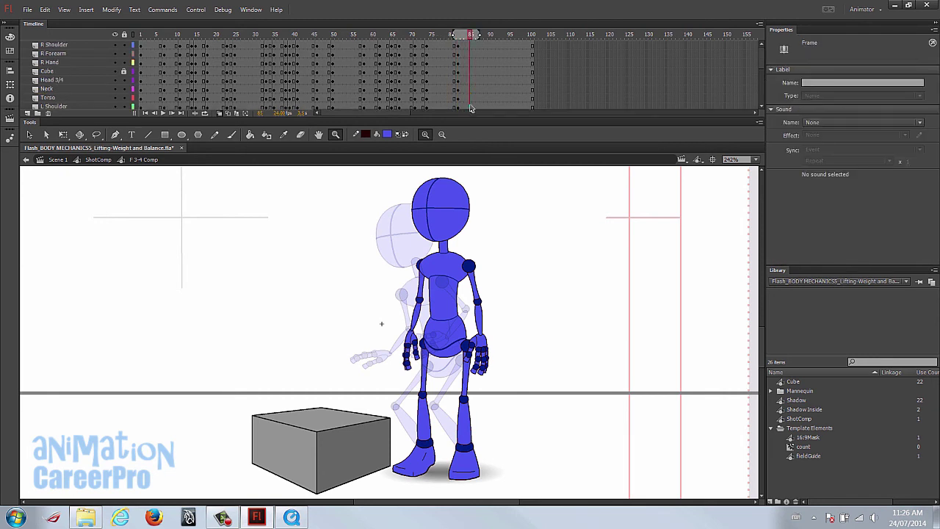
{"action": "left_click", "coordinate": [472, 46], "text": "shift"}
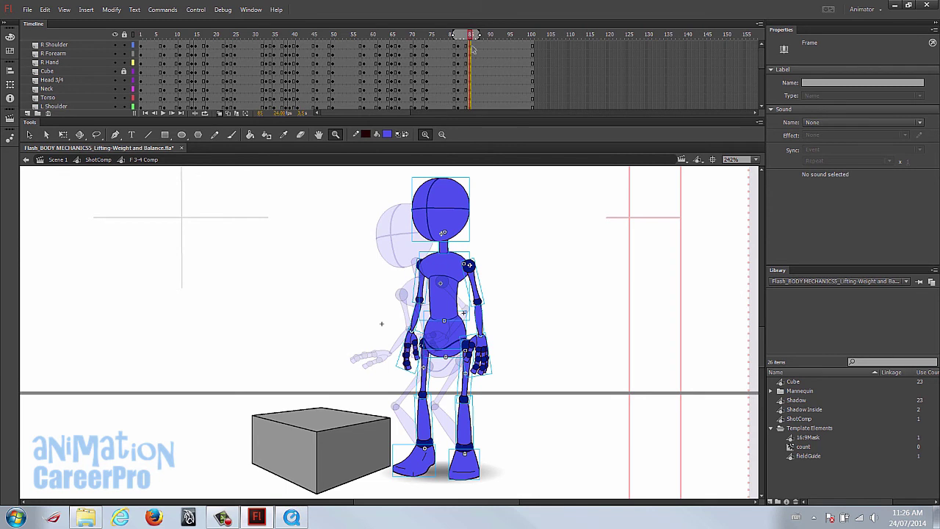
At frame 82, rotate the head slightly forward toward the cube.
{"action": "left_click", "coordinate": [459, 37]}
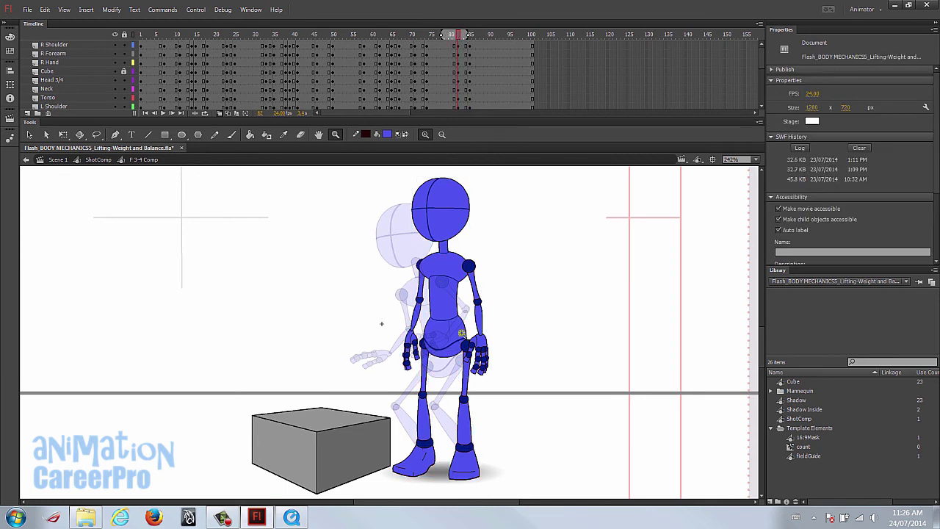
{"action": "key", "text": "v"}
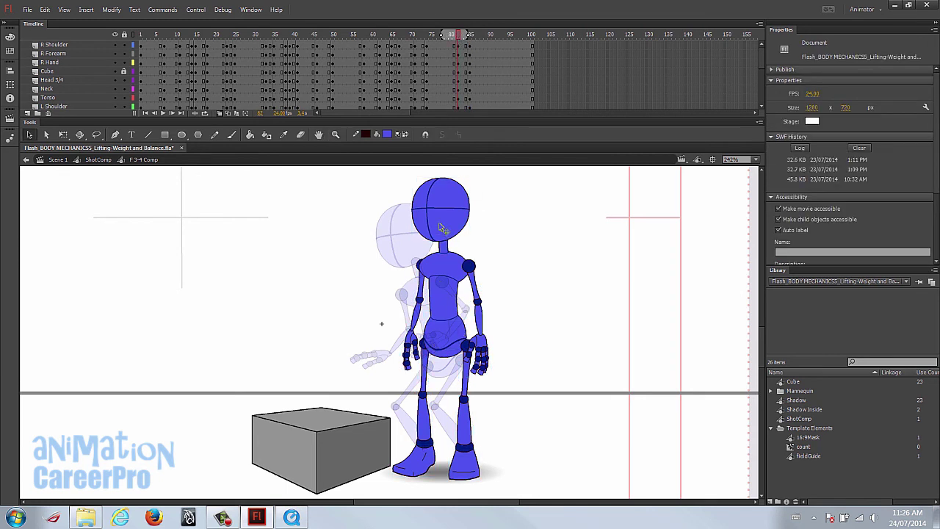
{"action": "left_click", "coordinate": [417, 222]}
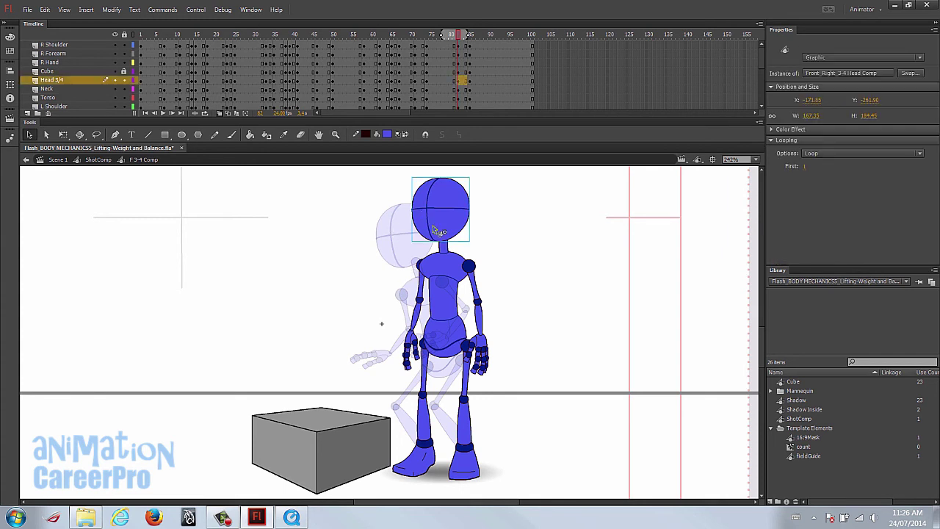
{"action": "key", "text": "q"}
{"action": "left_click_drag", "start_coordinate": [473, 176], "coordinate": [465, 174]}
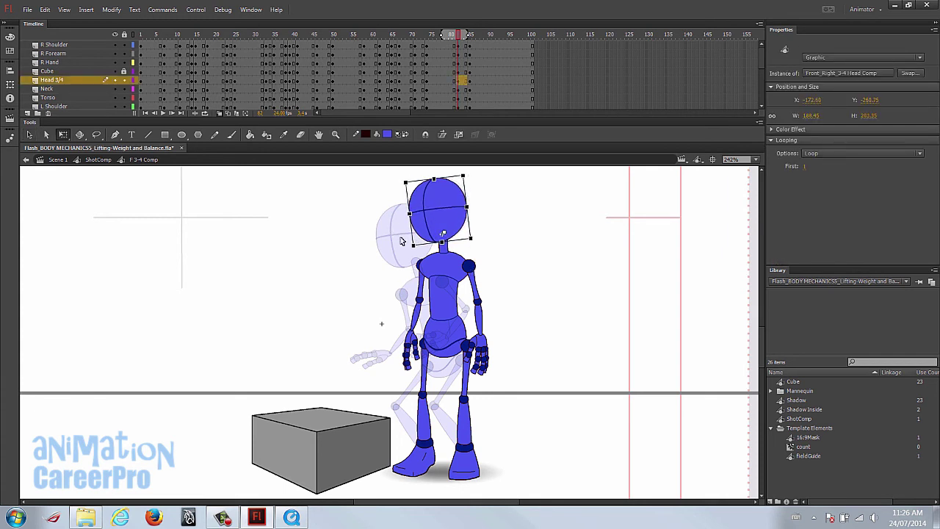
Nudge the head, torso, arms and pelvis two steps down and two steps left at frame 82.
{"action": "left_click_drag", "start_coordinate": [362, 208], "coordinate": [526, 358]}
{"action": "key", "text": "Down"}
{"action": "key", "text": "Down"}
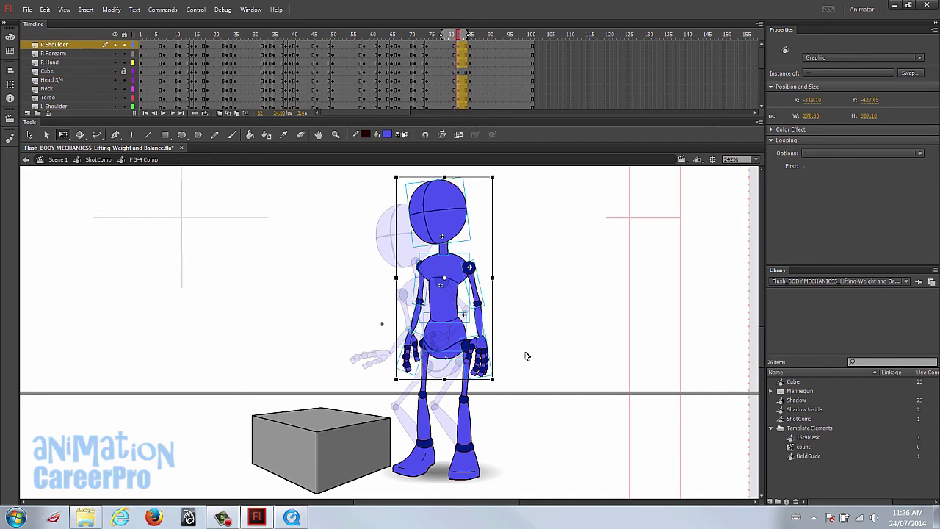
{"action": "key", "text": "Left"}
{"action": "key", "text": "Left"}
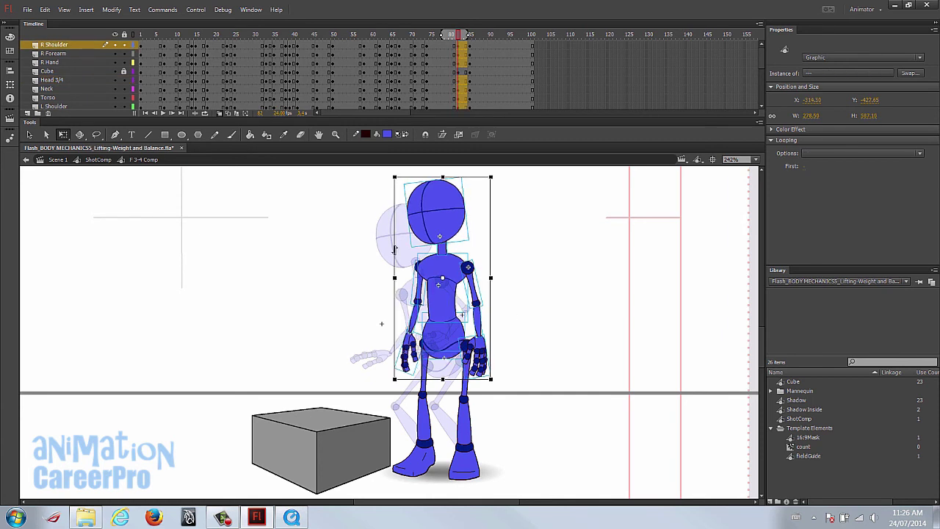
{"action": "left_click", "coordinate": [519, 265]}
Rotate the left forearm and hand slightly forward, giving the hand some extra rotation.
{"action": "left_click", "coordinate": [412, 332]}
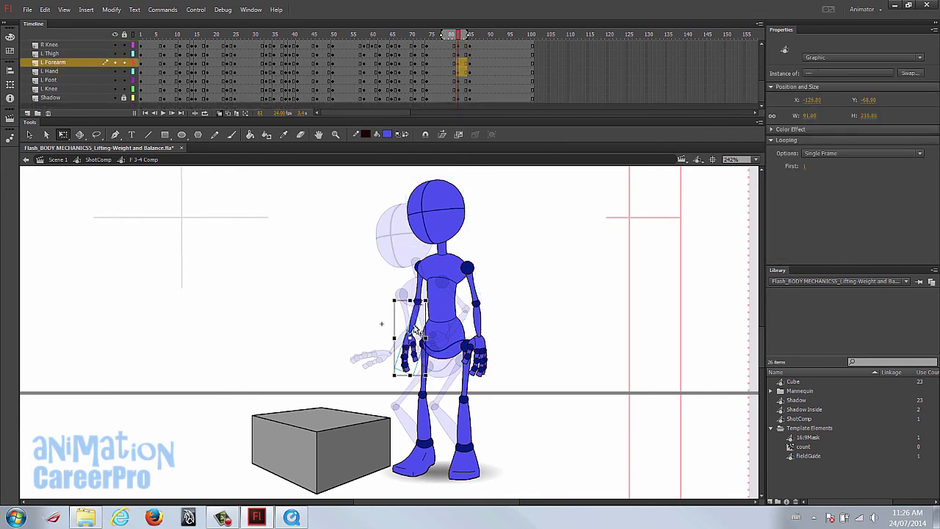
{"action": "left_click_drag", "start_coordinate": [414, 335], "coordinate": [416, 302]}
{"action": "left_click_drag", "start_coordinate": [432, 377], "coordinate": [429, 379]}
{"action": "left_click", "coordinate": [395, 382]}
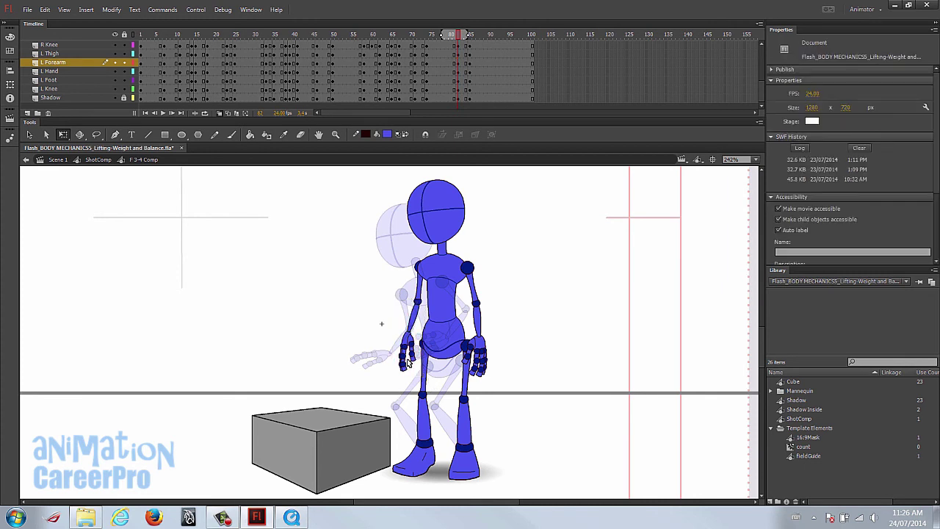
{"action": "left_click", "coordinate": [396, 355]}
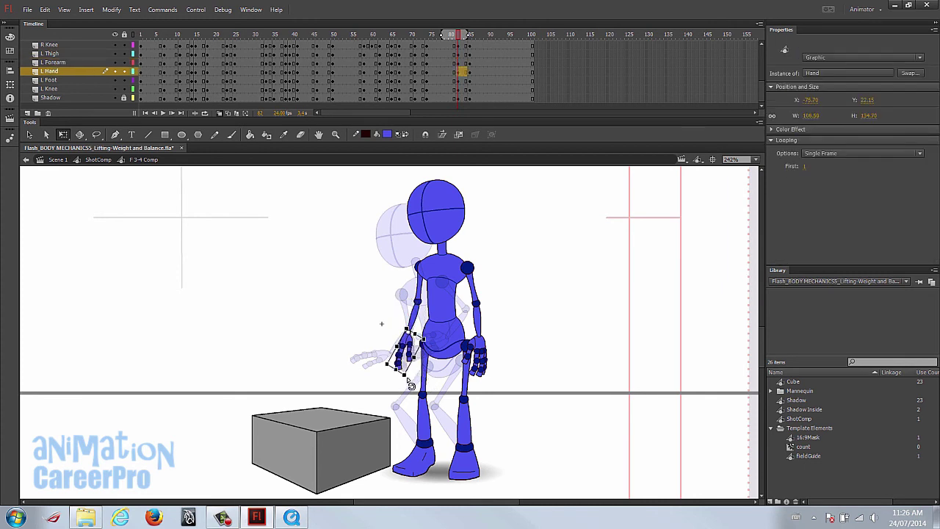
Rotate the right forearm and hand slightly forward from the elbow.
{"action": "left_click", "coordinate": [472, 287]}
{"action": "left_click", "coordinate": [478, 322], "text": "shift"}
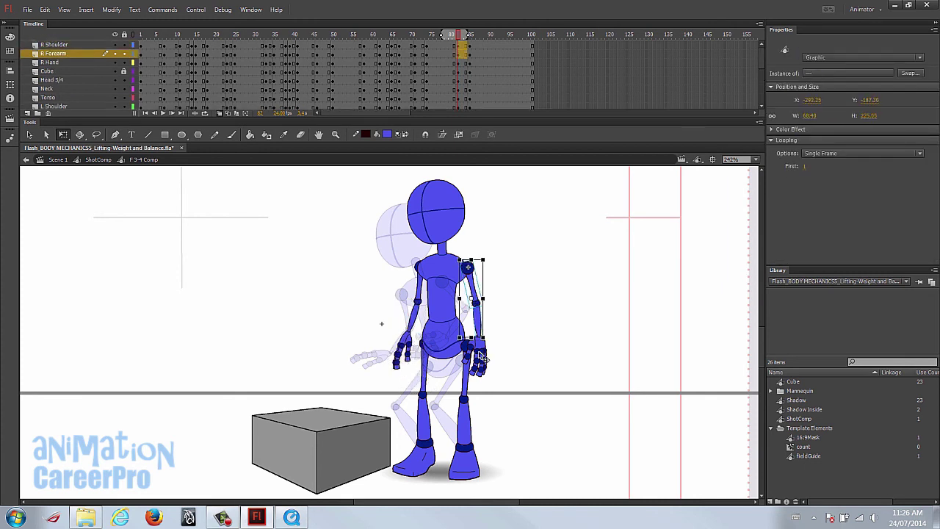
{"action": "left_click", "coordinate": [480, 354], "text": "shift"}
{"action": "left_click", "coordinate": [475, 301], "text": "shift"}
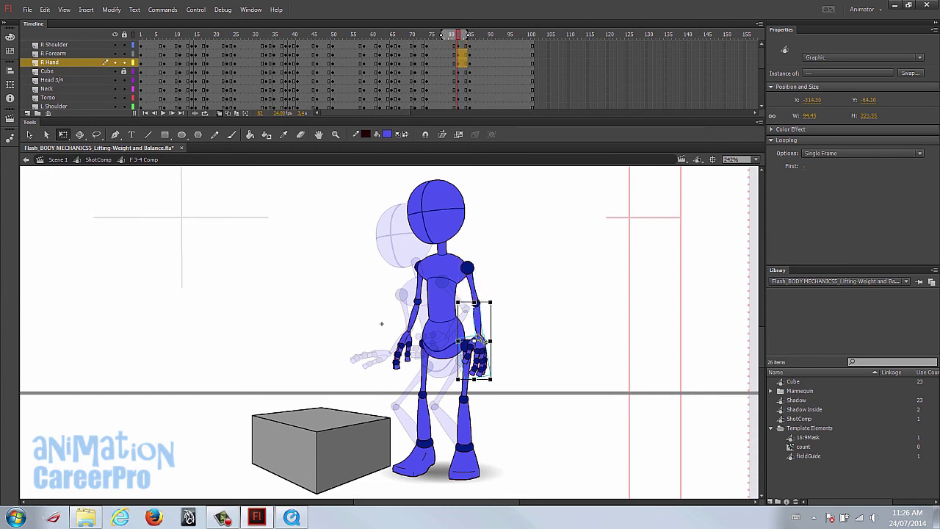
{"action": "left_click_drag", "start_coordinate": [497, 387], "coordinate": [489, 379]}
{"action": "left_click", "coordinate": [495, 379]}
Nudge the upper body together with both thighs two steps down at frame 82.
{"action": "left_click_drag", "start_coordinate": [376, 203], "coordinate": [550, 375]}
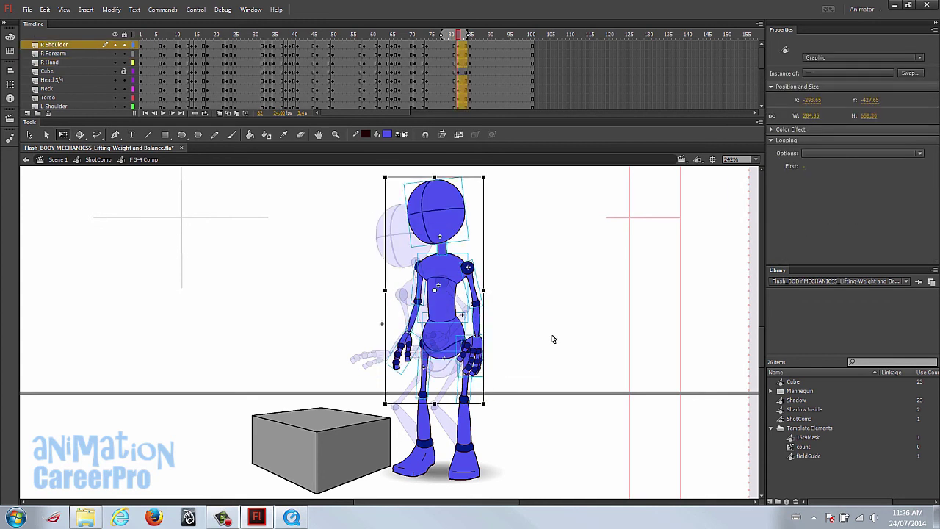
{"action": "key", "text": "Down"}
{"action": "key", "text": "Down"}
{"action": "left_click", "coordinate": [553, 334]}
Rotate and shift the thighs and lower legs at frame 82 so both knees bend slightly and stay connected.
{"action": "left_click", "coordinate": [430, 374], "text": "ctrl"}
{"action": "left_click", "coordinate": [377, 341]}
{"action": "left_click_drag", "start_coordinate": [395, 390], "coordinate": [386, 391]}
{"action": "left_click", "coordinate": [461, 360]}
{"action": "left_click", "coordinate": [394, 386]}
{"action": "left_click_drag", "start_coordinate": [398, 390], "coordinate": [388, 393]}
{"action": "left_click_drag", "start_coordinate": [409, 451], "coordinate": [422, 443]}
{"action": "left_click", "coordinate": [473, 382]}
{"action": "left_click_drag", "start_coordinate": [474, 382], "coordinate": [464, 386]}
{"action": "left_click_drag", "start_coordinate": [488, 458], "coordinate": [499, 456]}
Raise the upper body and thighs with two large nudges up and fine-tune them two small steps down.
{"action": "key", "text": "z"}
{"action": "left_click", "coordinate": [441, 214], "text": "alt"}
{"action": "key", "text": "v"}
{"action": "left_click_drag", "start_coordinate": [294, 195], "coordinate": [481, 346]}
{"action": "key", "text": "shift+Up"}
{"action": "key", "text": "shift+Up"}
{"action": "key", "text": "Down"}
{"action": "key", "text": "Down"}
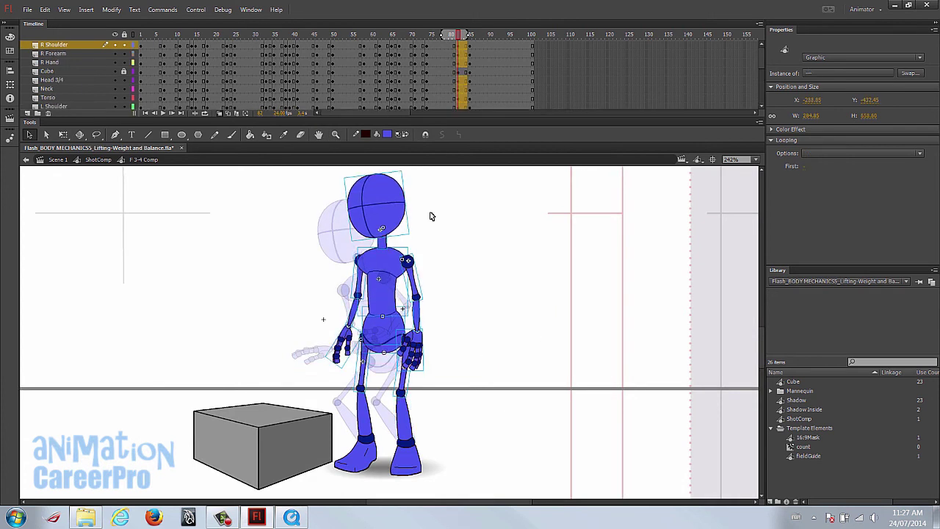
Compare the poses at frames 82 and 85 with onion skinning to check the head's arc into the standing pose.
{"action": "mouse_move", "coordinate": [460, 35]}
{"action": "left_mouse_down"}
{"action": "mouse_move", "coordinate": [473, 41]}
{"action": "mouse_move", "coordinate": [457, 49]}
{"action": "mouse_move", "coordinate": [470, 50]}
{"action": "left_mouse_up"}
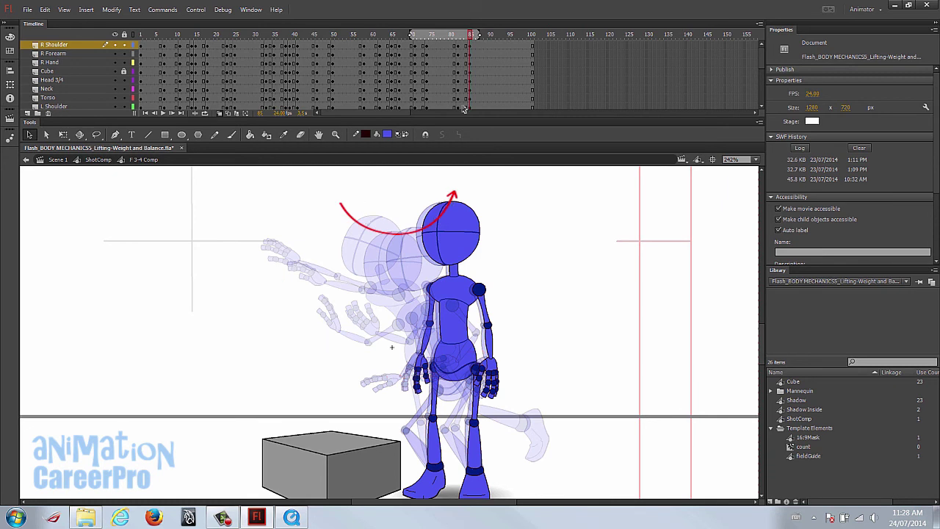
{"action": "left_click_drag", "start_coordinate": [461, 40], "coordinate": [472, 41]}
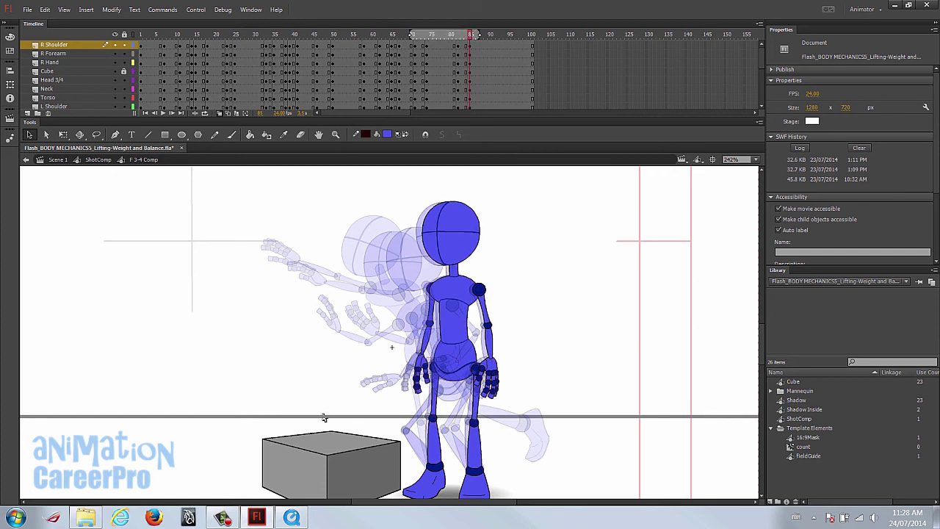
{"action": "left_click_drag", "start_coordinate": [392, 402], "coordinate": [411, 388]}
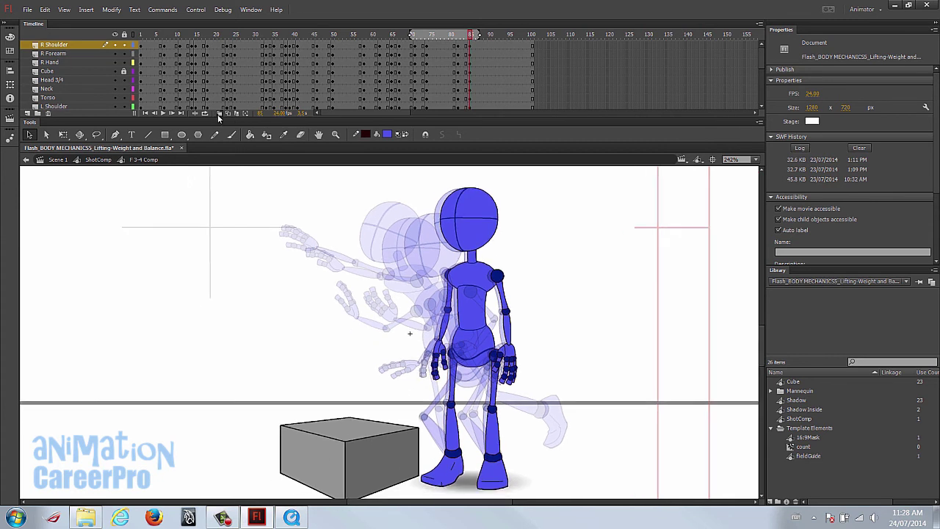
Unlock the Cube layer and clear its keyframes from frame 71 to frame 86, after the release pose at frame 67.
{"action": "left_click", "coordinate": [124, 70]}
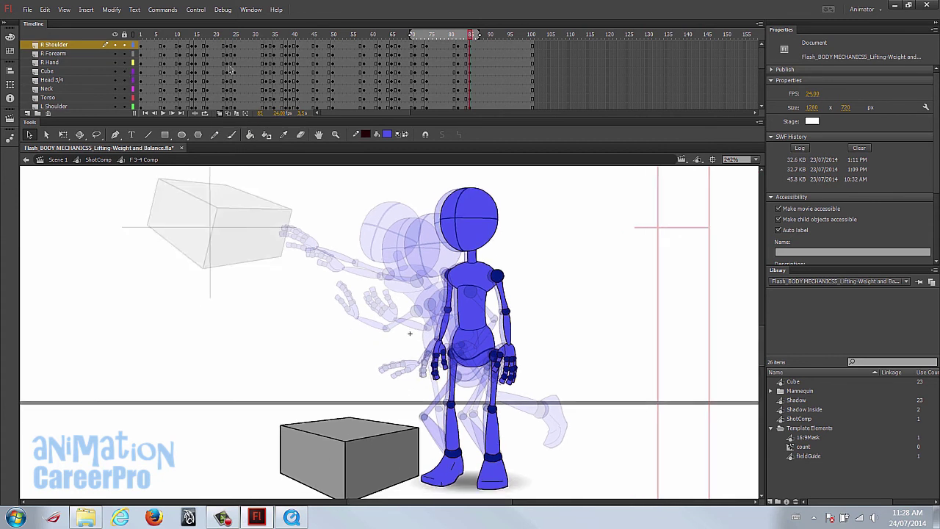
{"action": "left_click", "coordinate": [222, 112]}
{"action": "left_click_drag", "start_coordinate": [278, 43], "coordinate": [400, 51]}
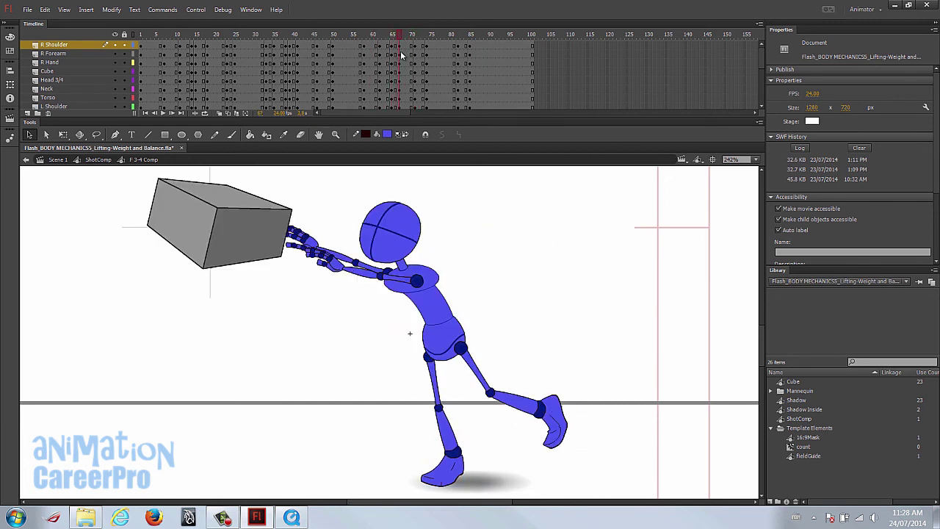
{"action": "key", "text": "ctrl+minus"}
{"action": "left_click", "coordinate": [222, 113]}
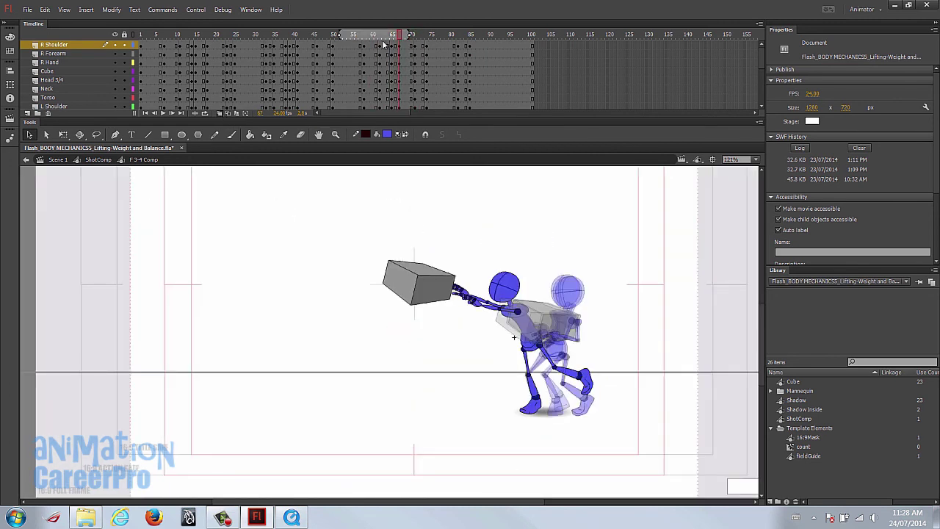
{"action": "mouse_move", "coordinate": [401, 39]}
{"action": "left_mouse_down"}
{"action": "mouse_move", "coordinate": [409, 39]}
{"action": "mouse_move", "coordinate": [391, 44]}
{"action": "mouse_move", "coordinate": [403, 50]}
{"action": "left_mouse_up"}
{"action": "left_click", "coordinate": [104, 74]}
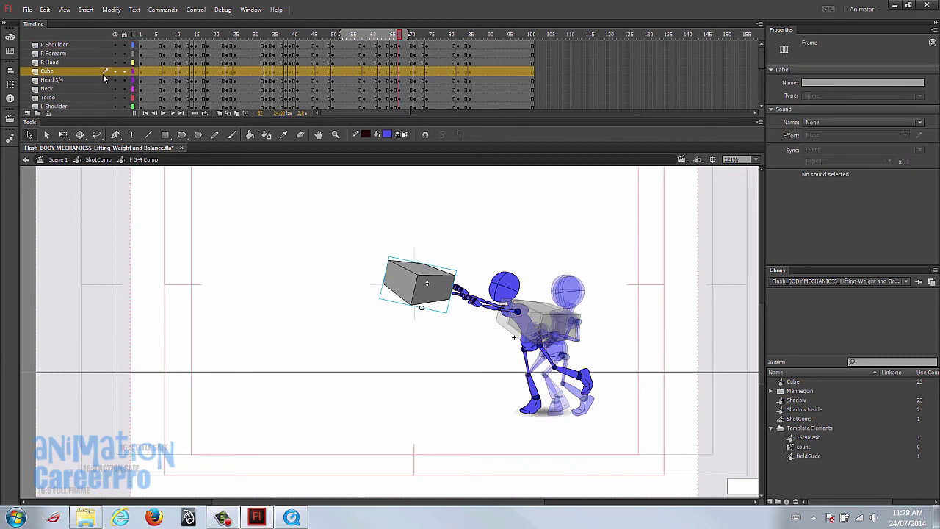
{"action": "left_click", "coordinate": [400, 72]}
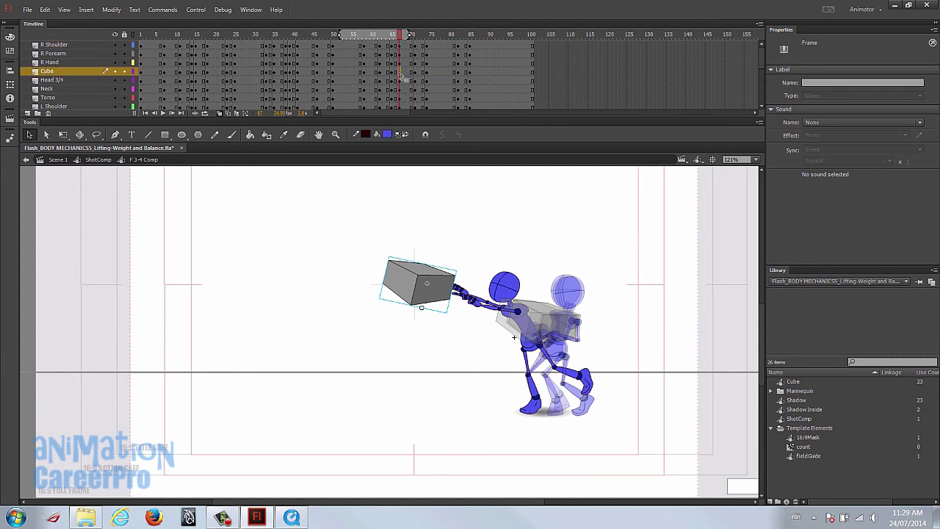
{"action": "left_click_drag", "start_coordinate": [415, 73], "coordinate": [468, 74]}
{"action": "right_click", "coordinate": [468, 74]}
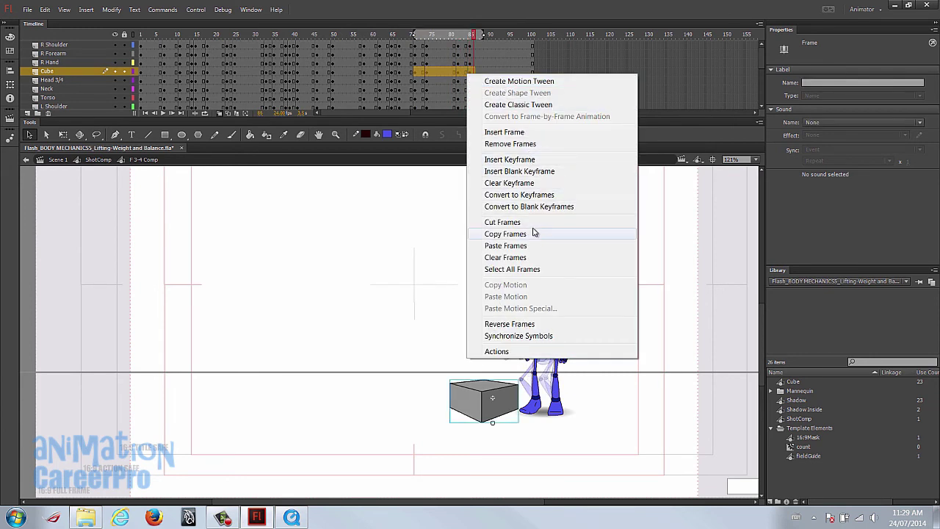
{"action": "left_click", "coordinate": [536, 183]}
Compare the mannequin and cube at the frame 67 release pose and at frame 71 with onion skinning.
{"action": "left_click", "coordinate": [400, 71]}
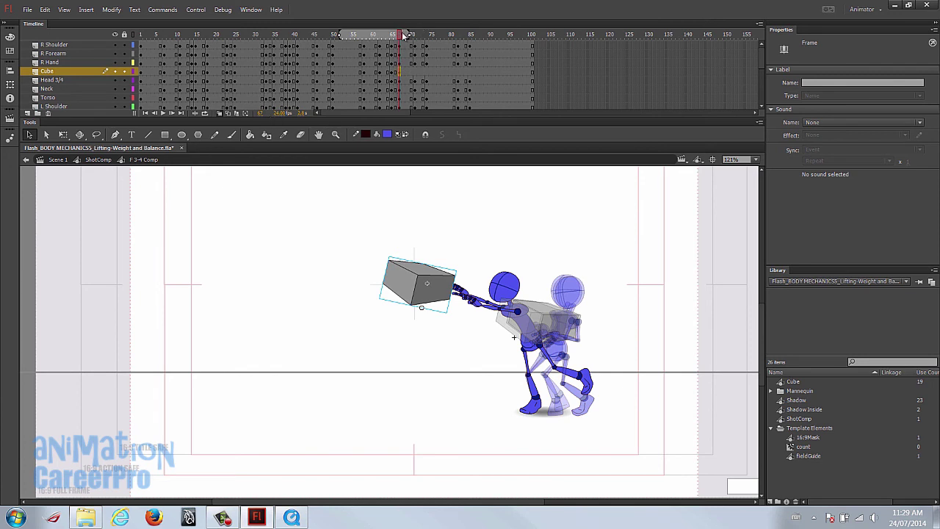
{"action": "left_click", "coordinate": [404, 35]}
{"action": "left_click_drag", "start_coordinate": [404, 37], "coordinate": [401, 82]}
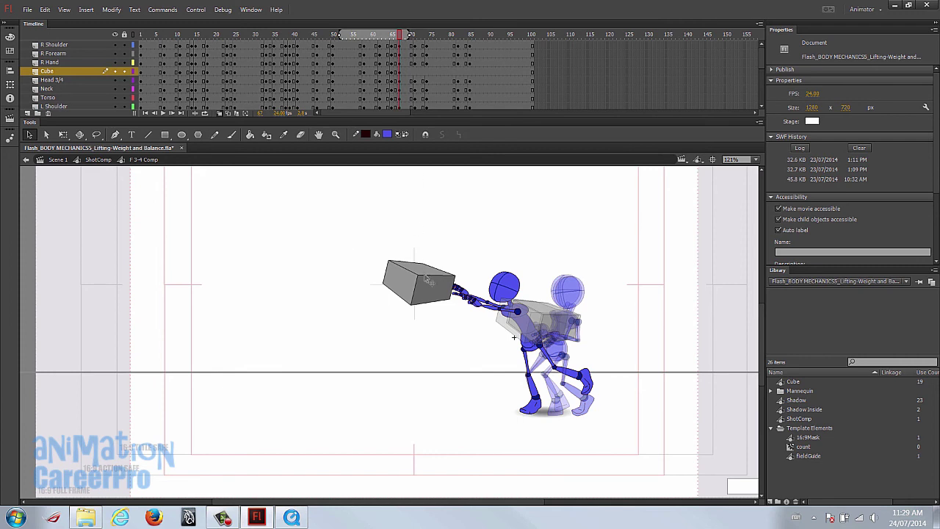
{"action": "left_click", "coordinate": [404, 37]}
{"action": "left_click_drag", "start_coordinate": [403, 36], "coordinate": [414, 37]}
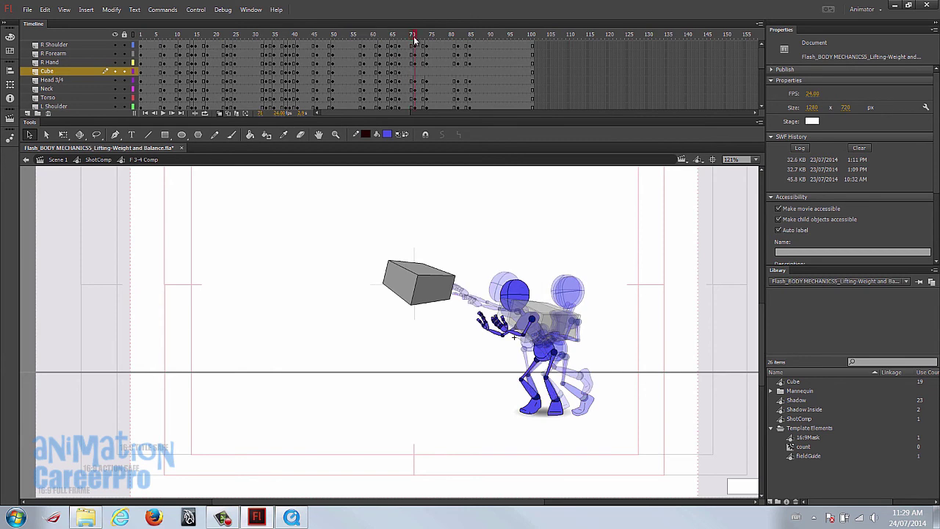
{"action": "left_click", "coordinate": [400, 72]}
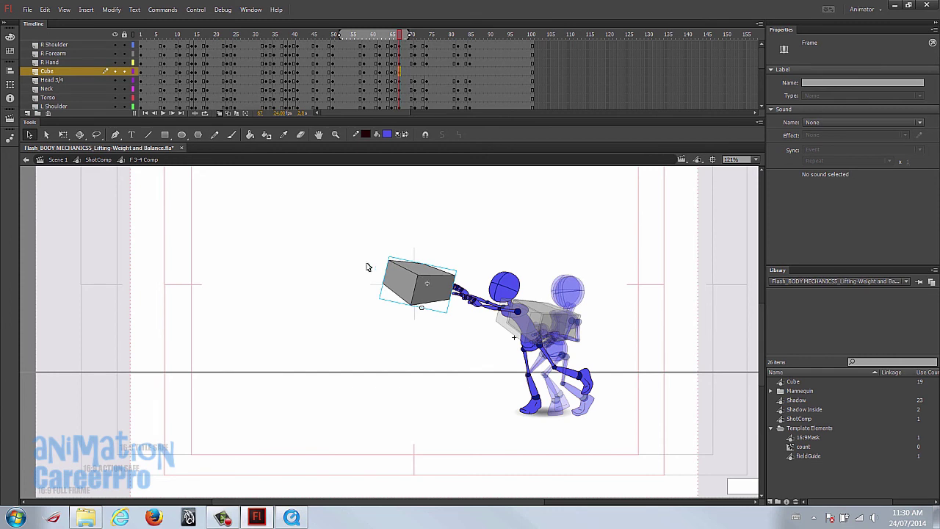
Insert keyframes for the cube at frames 71 and 75 on the Cube layer.
{"action": "left_click", "coordinate": [412, 73]}
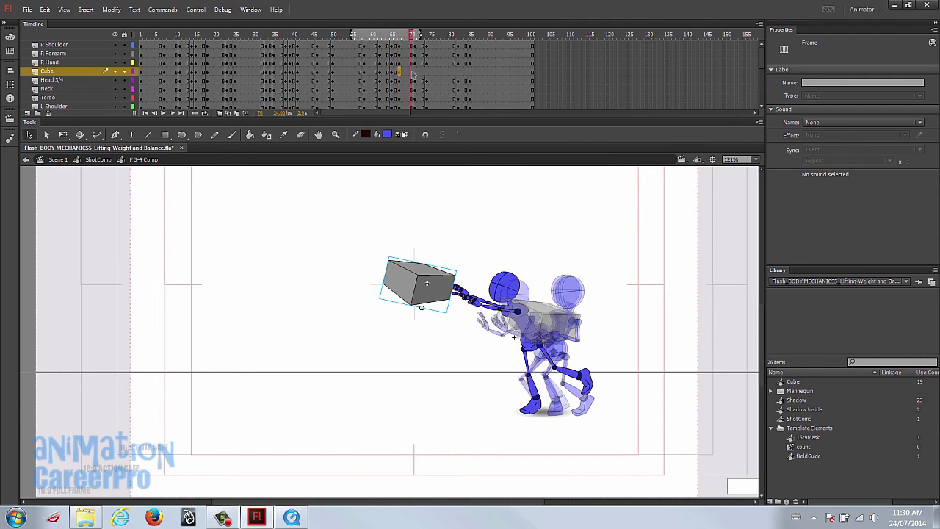
{"action": "left_click", "coordinate": [414, 73]}
{"action": "key", "text": "period"}
{"action": "key", "text": "period"}
{"action": "key", "text": "period"}
{"action": "key", "text": "period"}
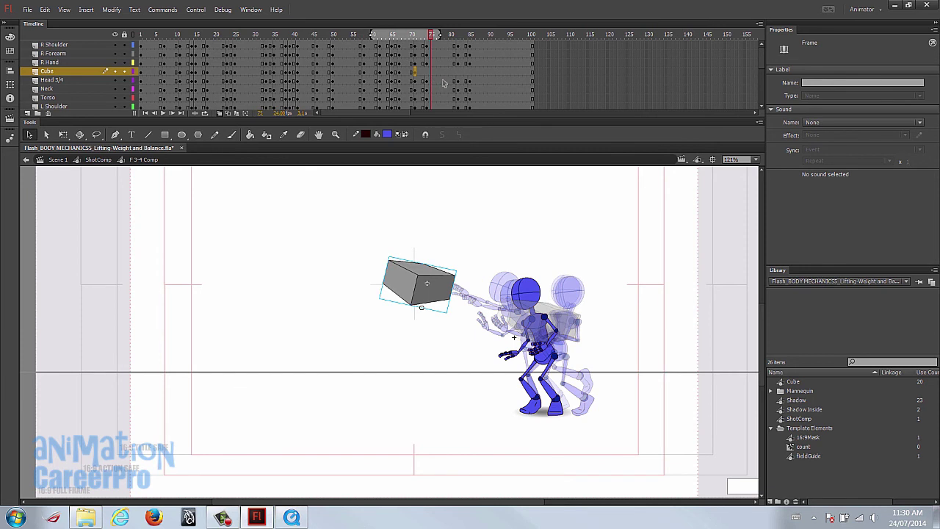
{"action": "left_click_drag", "start_coordinate": [414, 72], "coordinate": [432, 73]}
{"action": "left_click", "coordinate": [404, 73]}
{"action": "left_click", "coordinate": [417, 76]}
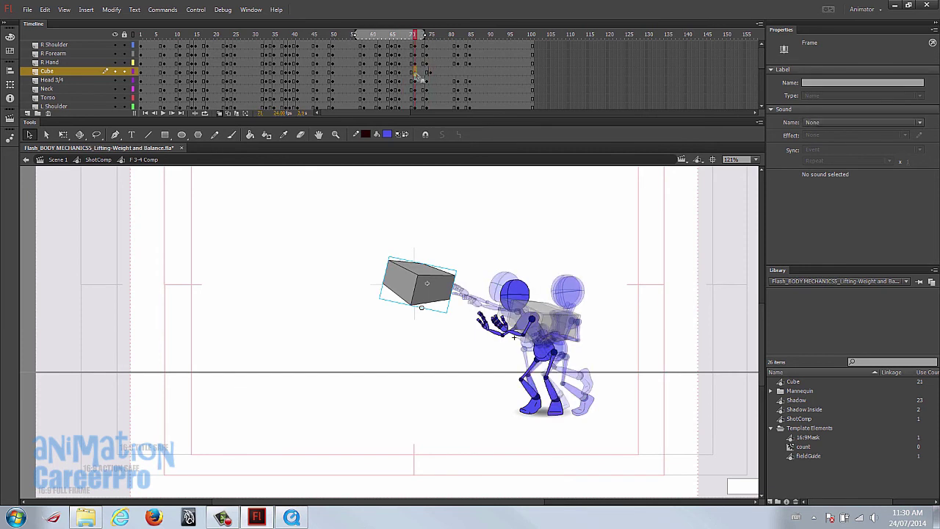
{"action": "left_click", "coordinate": [431, 76]}
Move the cube forward to about X 663, Y -346 at frame 71 and to about X 868, Y -306 at frame 75.
{"action": "left_click", "coordinate": [416, 74]}
{"action": "left_click_drag", "start_coordinate": [438, 279], "coordinate": [417, 279]}
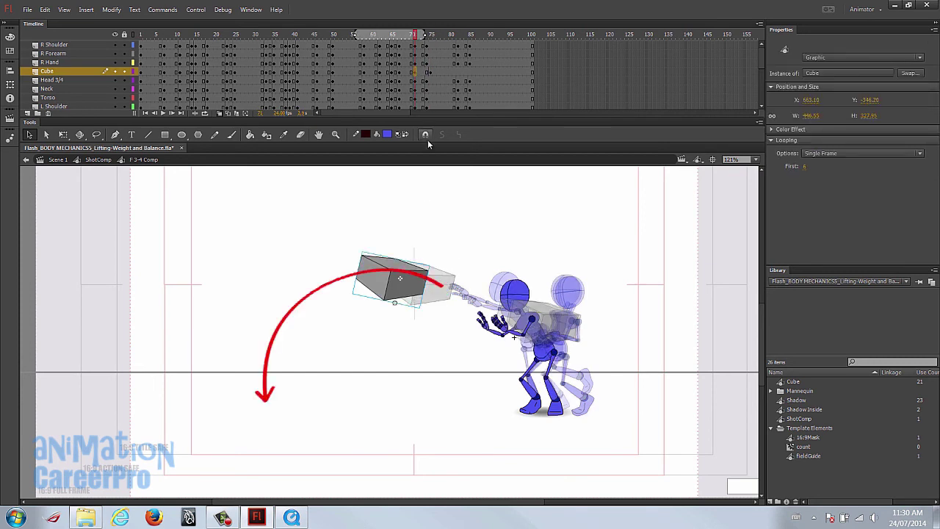
{"action": "left_click", "coordinate": [430, 75]}
{"action": "left_click_drag", "start_coordinate": [426, 282], "coordinate": [364, 284]}
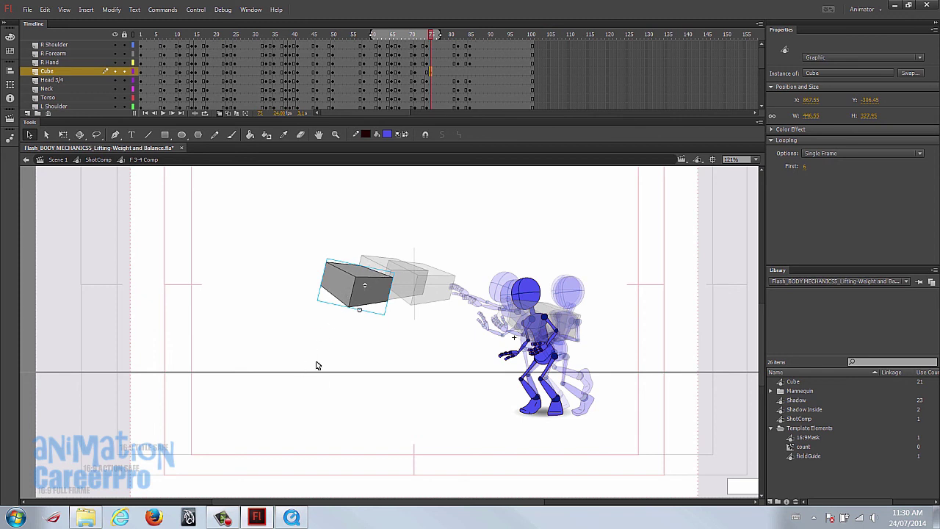
Add a Cube keyframe at frame 77 and drop the cube toward the ground, slightly farther forward, at about X 1049, Y 255.
{"action": "left_click", "coordinate": [438, 37]}
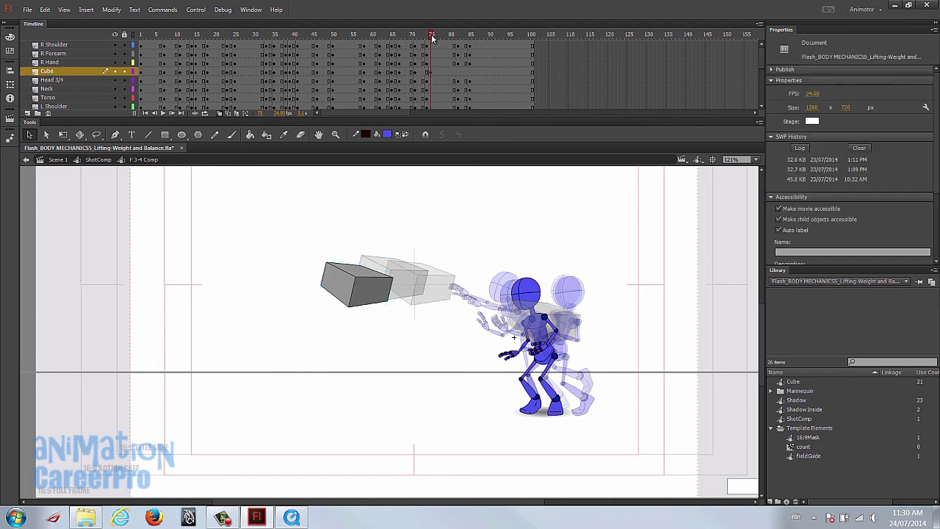
{"action": "left_click", "coordinate": [439, 71]}
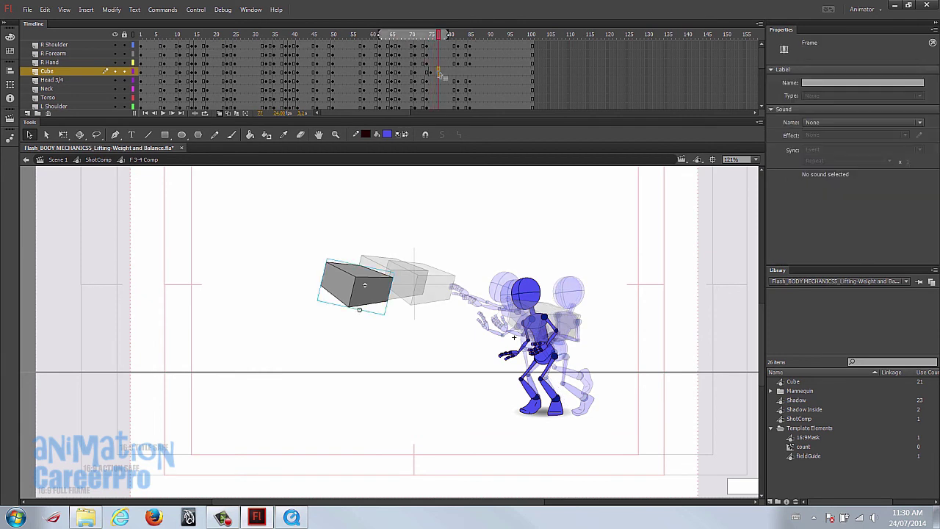
{"action": "left_click_drag", "start_coordinate": [371, 287], "coordinate": [336, 380]}
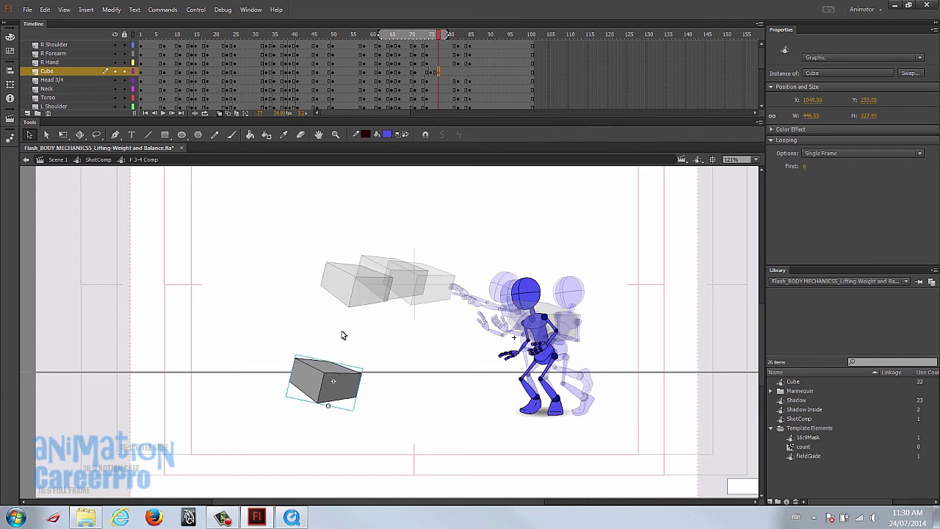
Add a Cube keyframe at frame 78, rotate the cube level for its landing and nudge it one large step down.
{"action": "left_click", "coordinate": [443, 35]}
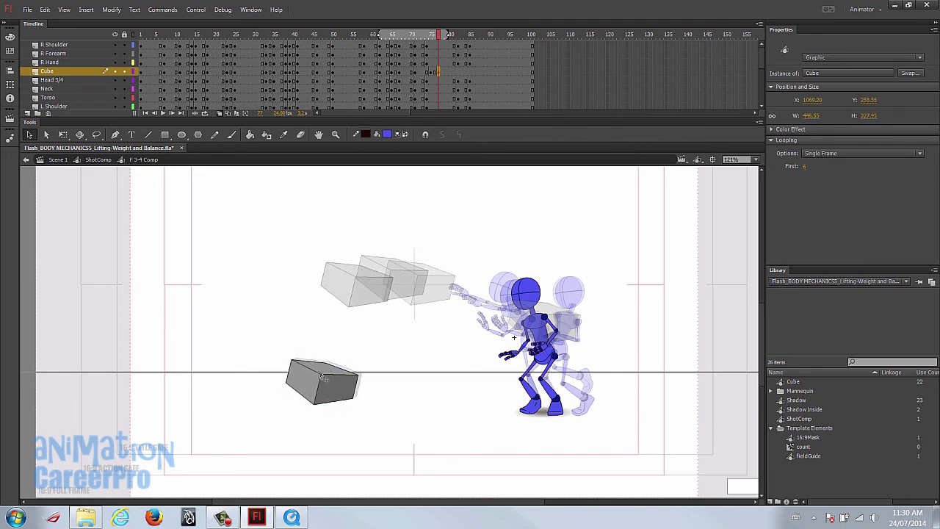
{"action": "left_click", "coordinate": [441, 71]}
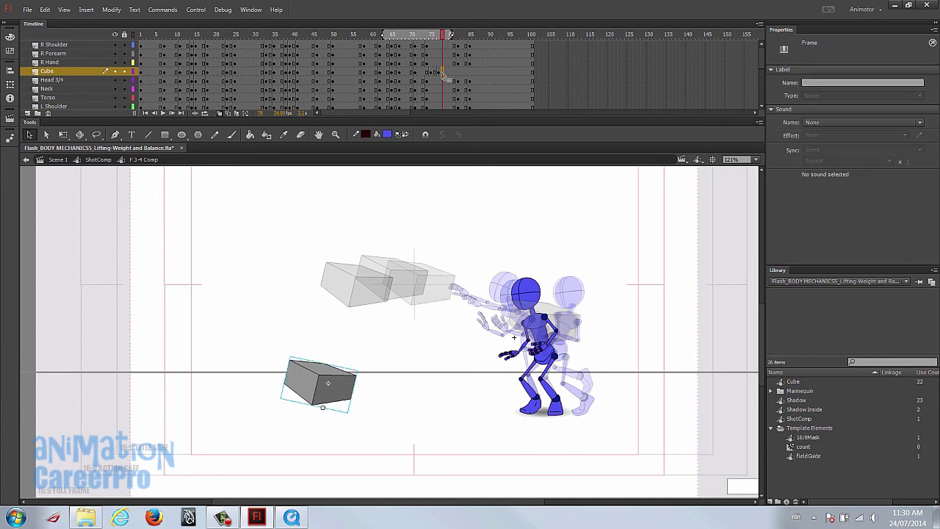
{"action": "left_click", "coordinate": [319, 375]}
{"action": "left_click", "coordinate": [442, 74]}
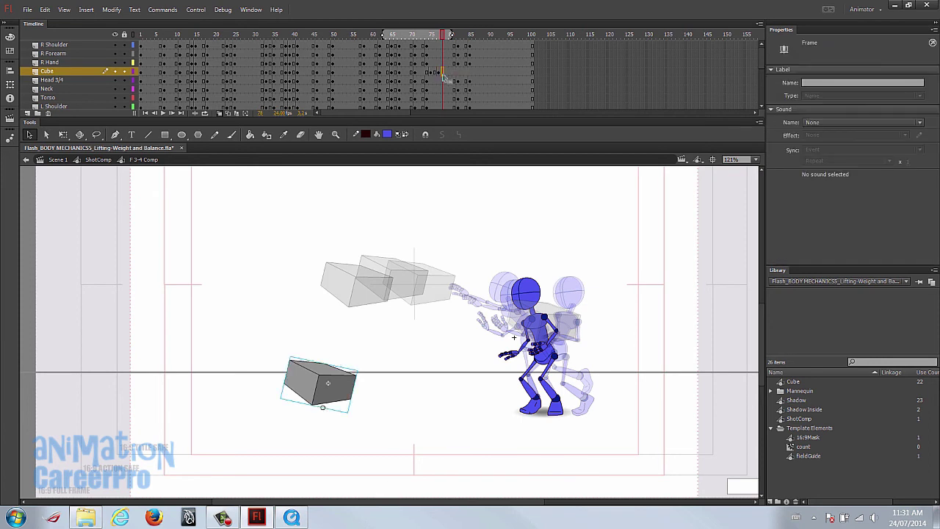
{"action": "left_click", "coordinate": [354, 389]}
{"action": "key", "text": "q"}
{"action": "left_click_drag", "start_coordinate": [361, 366], "coordinate": [357, 358]}
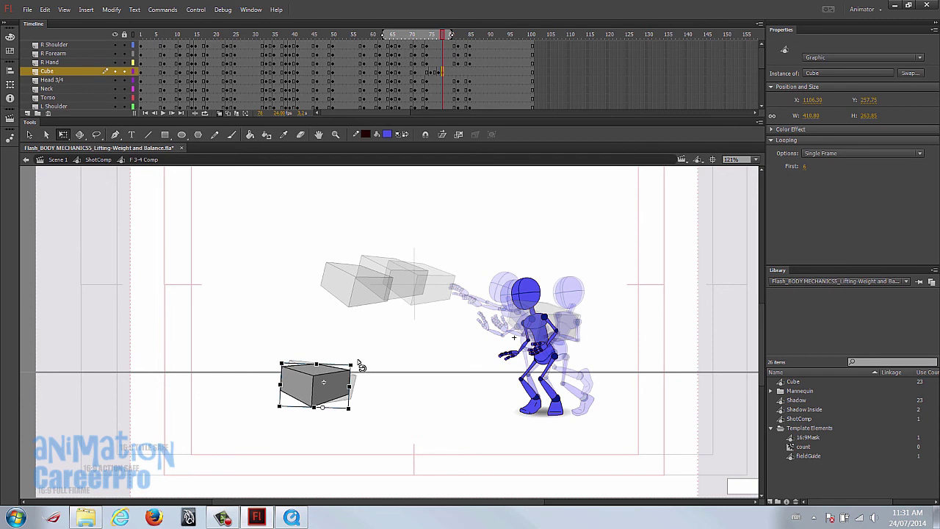
{"action": "key", "text": "shift+Down"}
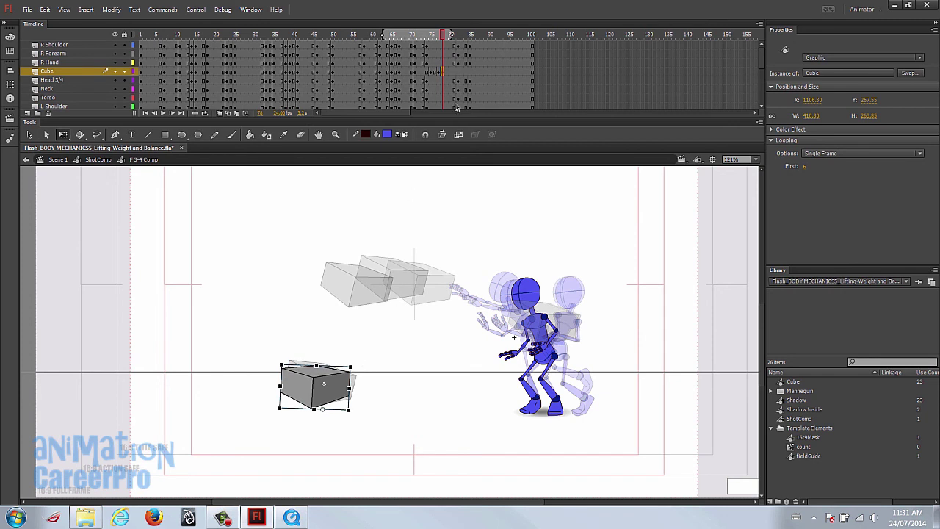
Add a Cube keyframe at frame 79 and bounce the cube up and forward to about X 1126, Y 228.
{"action": "left_click", "coordinate": [446, 73]}
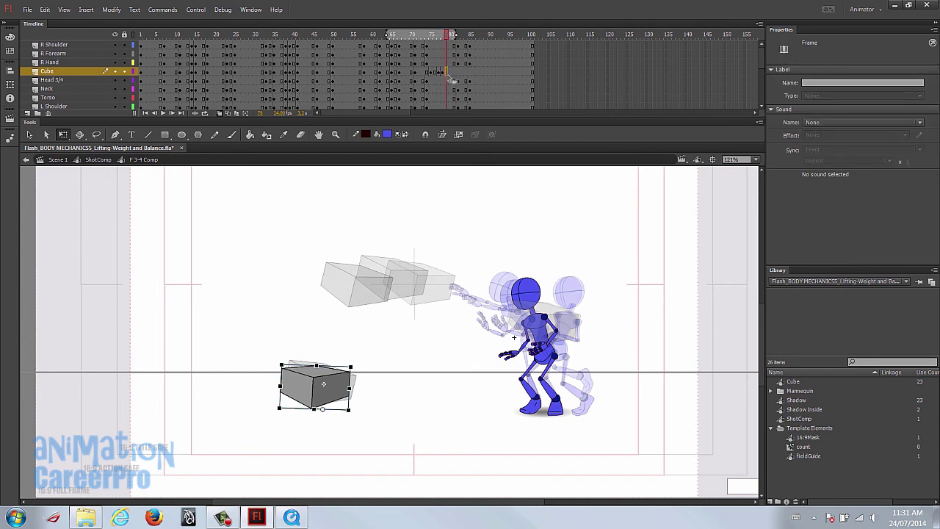
{"action": "left_click", "coordinate": [323, 389]}
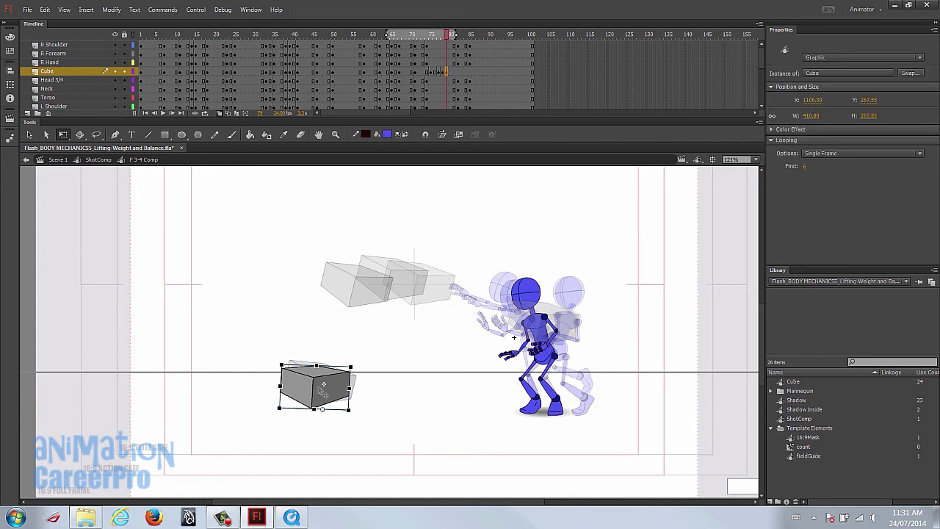
{"action": "left_click_drag", "start_coordinate": [323, 384], "coordinate": [323, 377]}
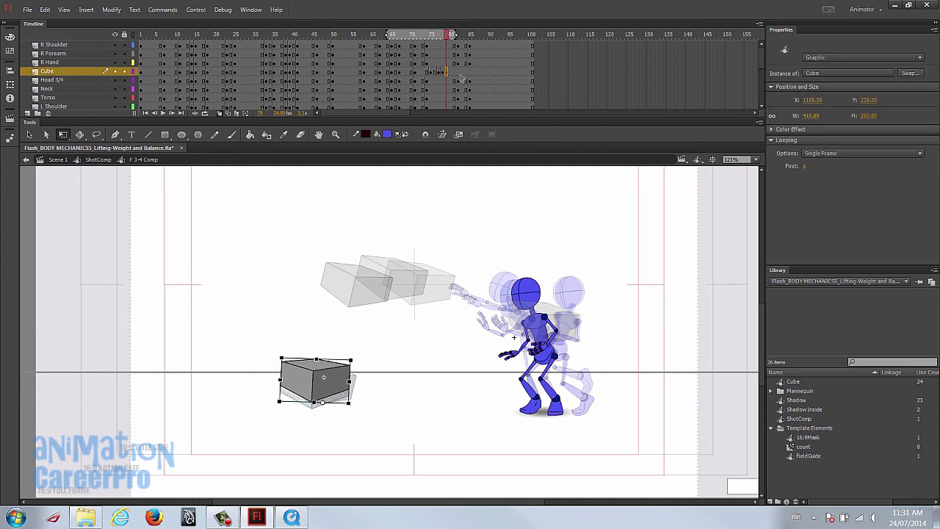
{"action": "left_click_drag", "start_coordinate": [323, 377], "coordinate": [320, 377]}
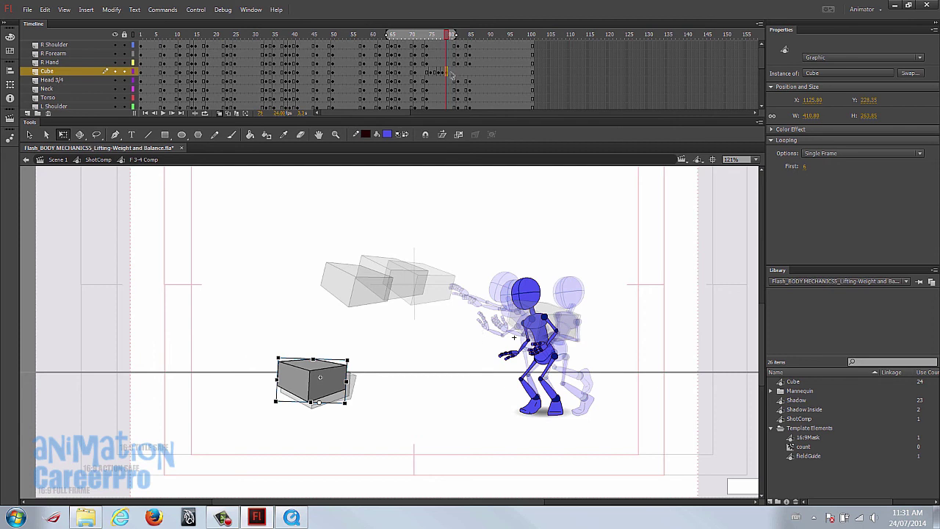
Add a Cube keyframe at frame 80 and raise the cube slightly to about Y 219.
{"action": "left_click_drag", "start_coordinate": [445, 36], "coordinate": [447, 39]}
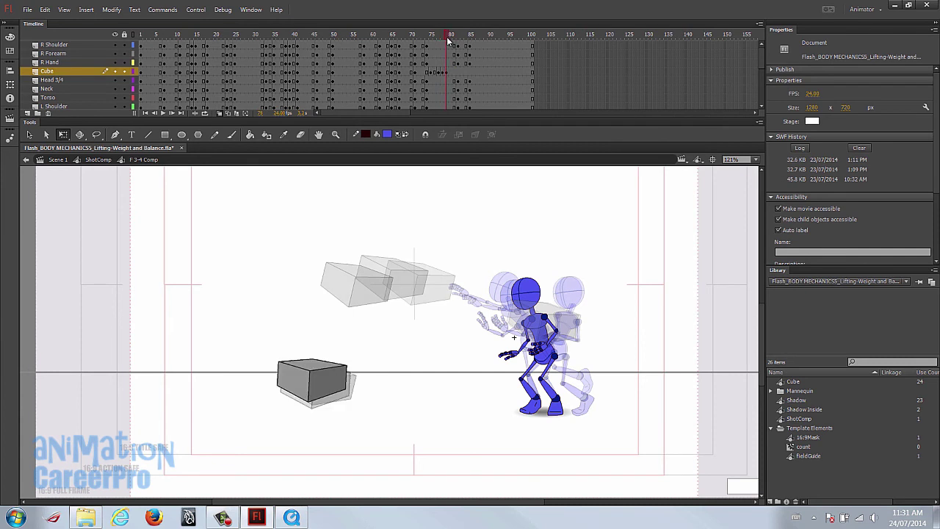
{"action": "left_click", "coordinate": [449, 72]}
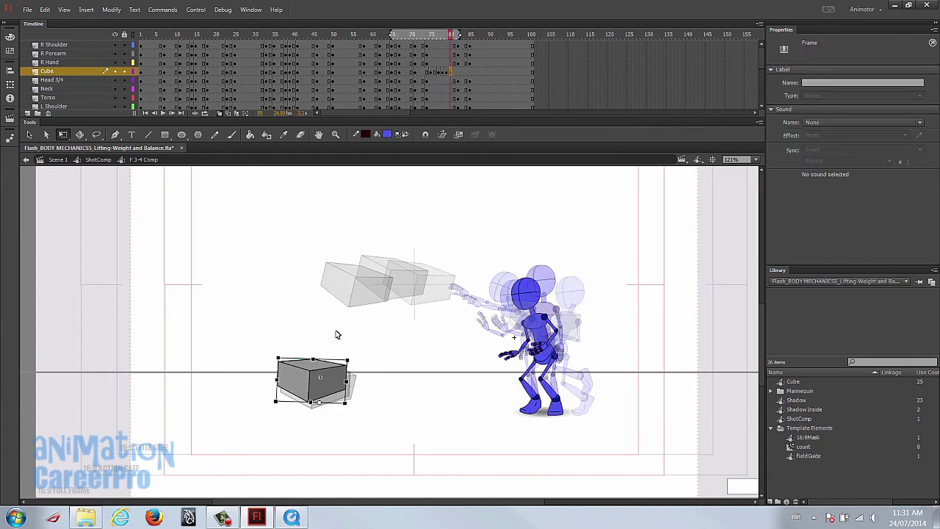
{"action": "left_click", "coordinate": [325, 365]}
{"action": "left_click_drag", "start_coordinate": [320, 377], "coordinate": [321, 375]}
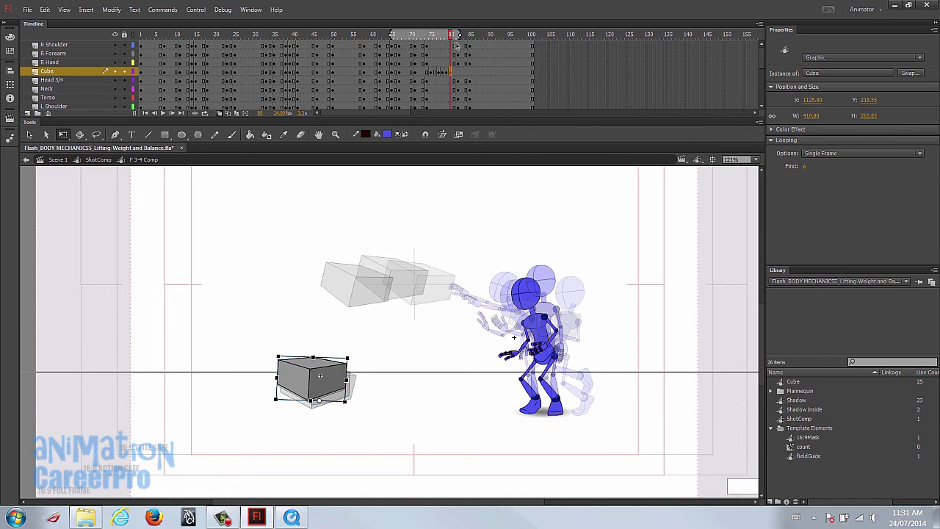
Add a Cube keyframe at frame 81 and settle the cube forward and down to about X 1155, Y 248.
{"action": "left_click", "coordinate": [454, 34]}
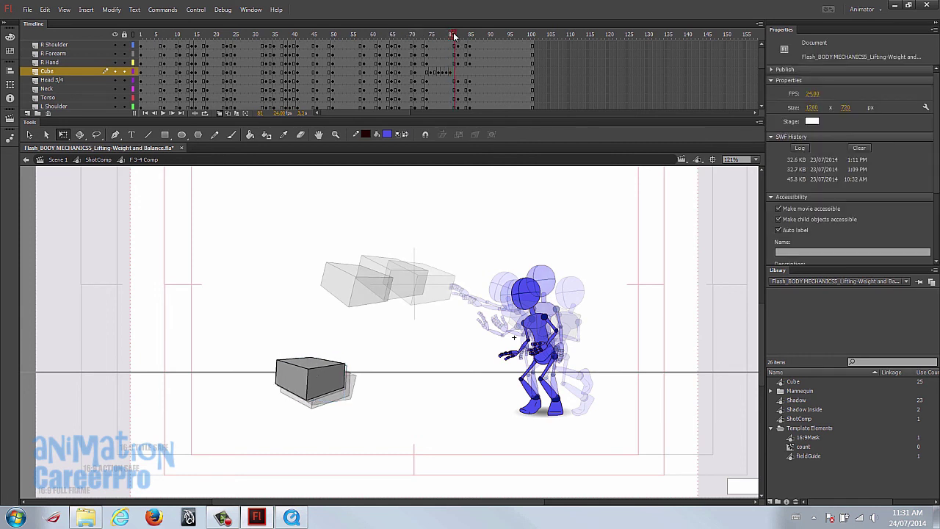
{"action": "left_click", "coordinate": [455, 71]}
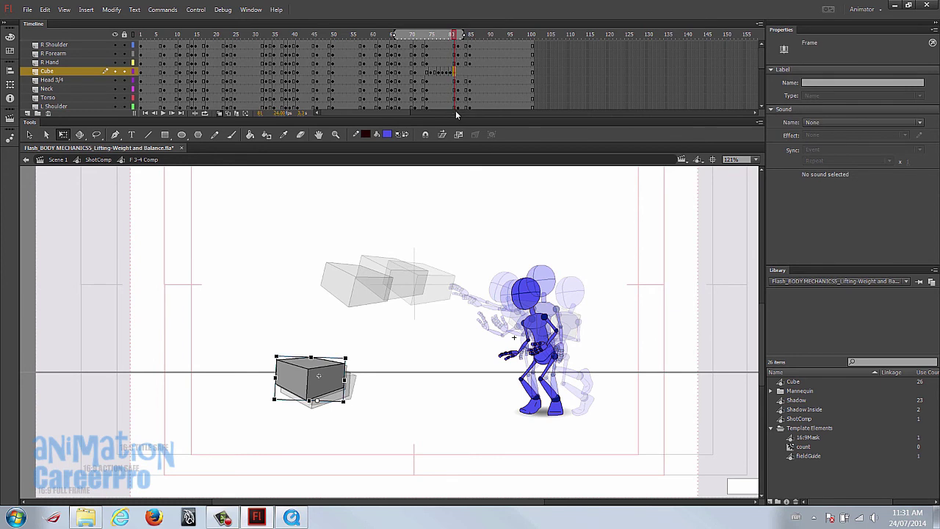
{"action": "key", "text": "shift+Left"}
{"action": "key", "text": "shift+Left"}
{"action": "left_click", "coordinate": [307, 383]}
{"action": "key", "text": "shift+Down"}
{"action": "left_click_drag", "start_coordinate": [309, 387], "coordinate": [312, 390]}
Review the cube's throw and landing alongside the mannequin's recovery, and return to frame 1.
{"action": "key", "text": "z"}
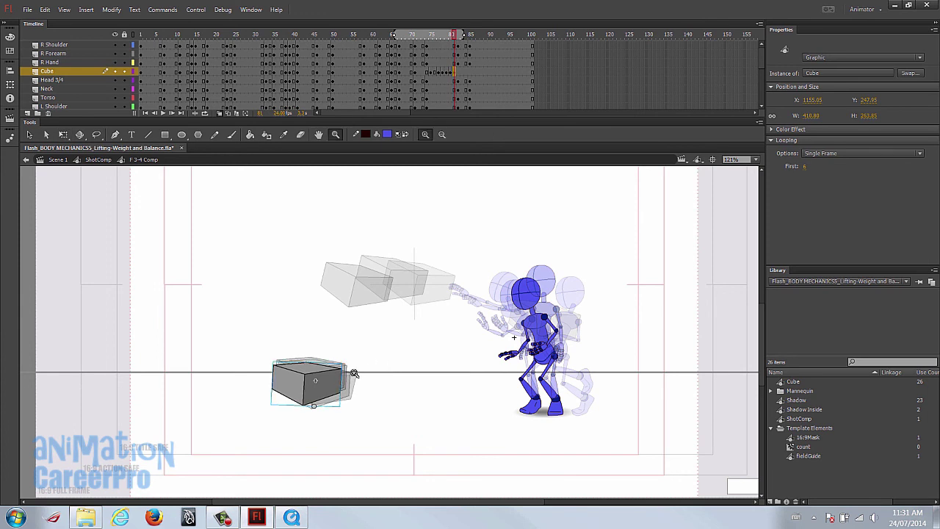
{"action": "left_click", "coordinate": [353, 374]}
{"action": "left_click_drag", "start_coordinate": [419, 35], "coordinate": [451, 42]}
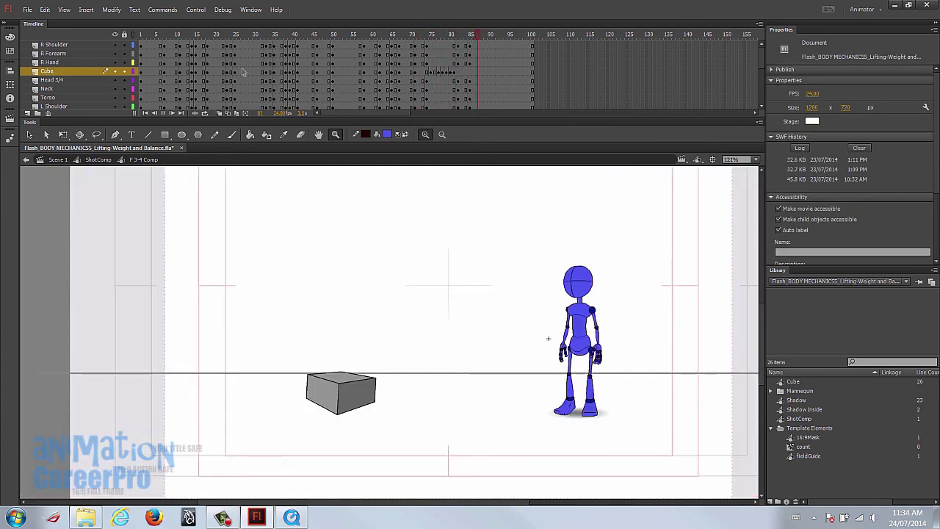
{"action": "left_click", "coordinate": [141, 33]}
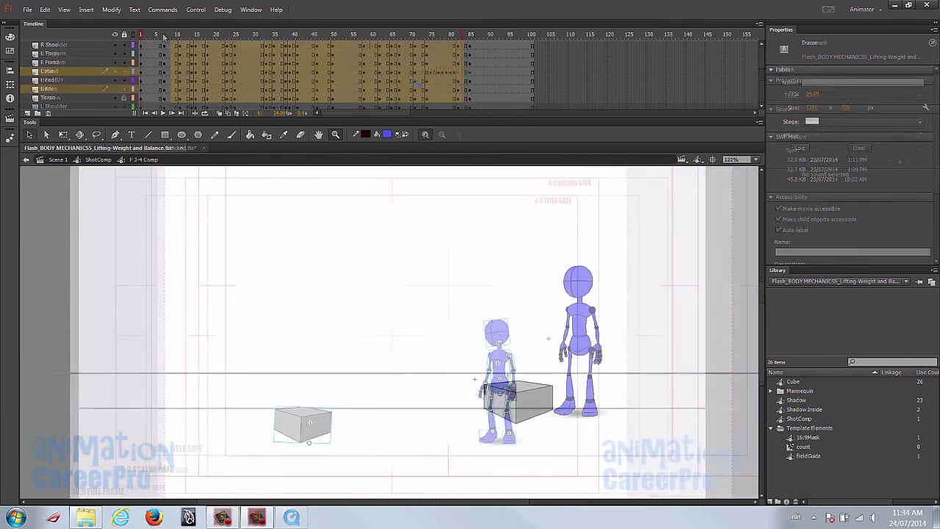
Create classic tweens across the selected frames of the mannequin and cube layers, and play the animation from frame 1.
{"action": "right_click", "coordinate": [414, 79]}
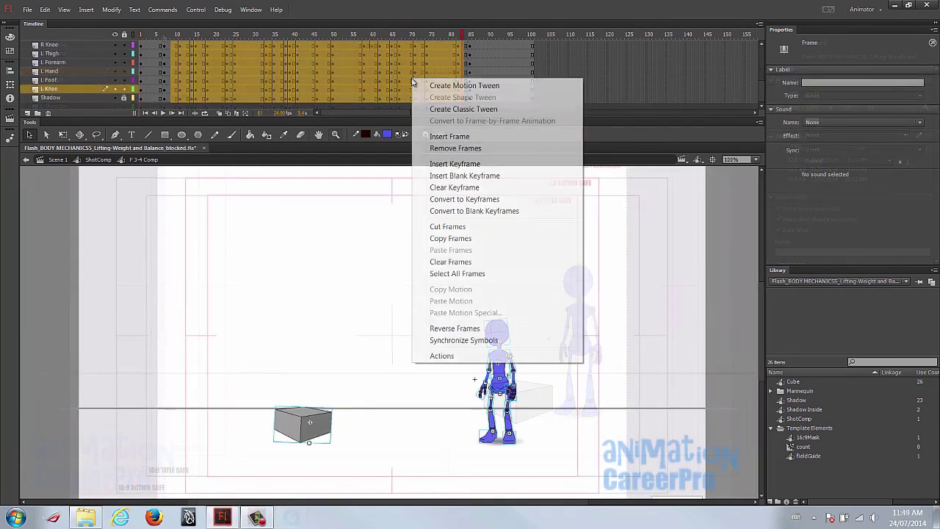
{"action": "left_click", "coordinate": [453, 110]}
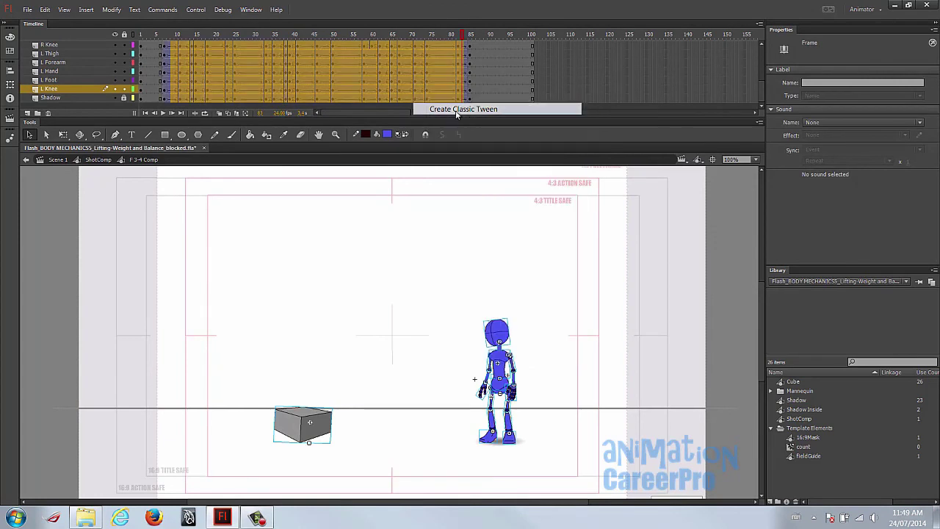
{"action": "left_click", "coordinate": [143, 35]}
{"action": "scroll", "coordinate": [354, 96], "scroll_direction": "up", "scroll_amount": 3}
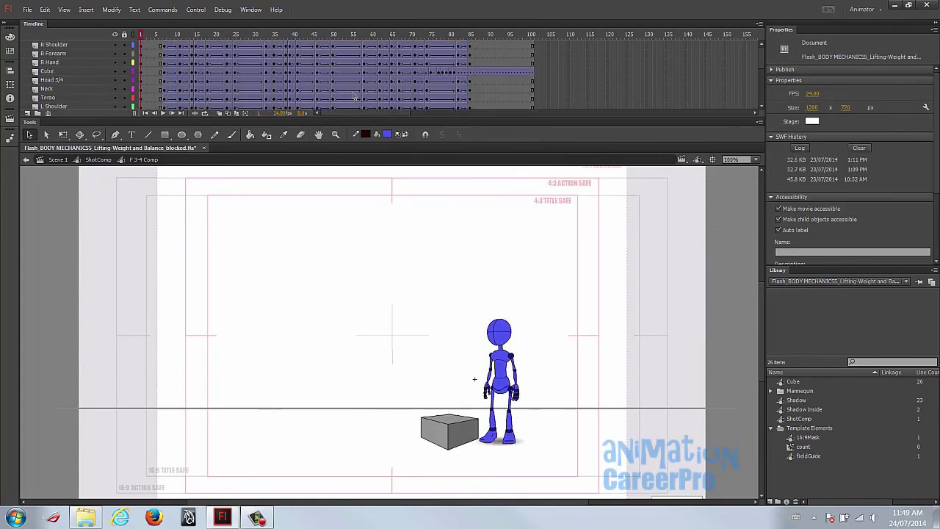
{"action": "key", "text": "Return"}
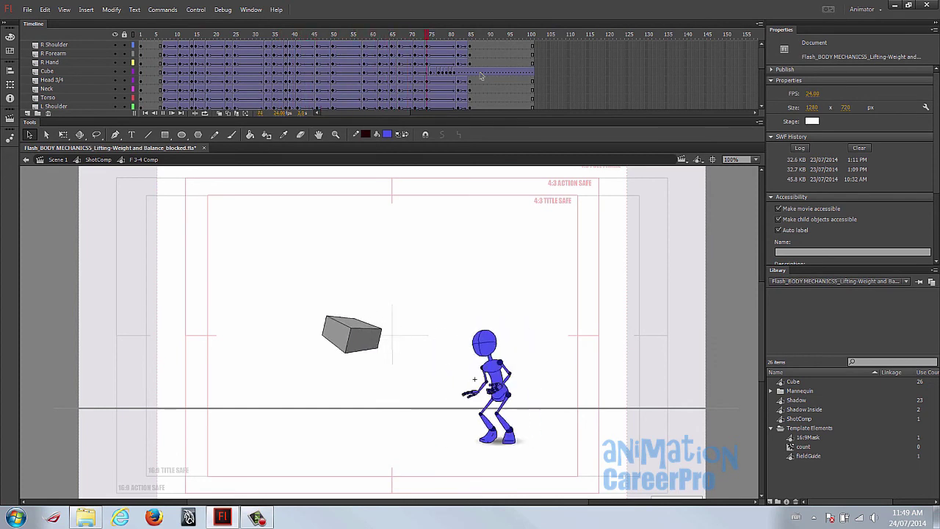
{"action": "left_click", "coordinate": [158, 37]}
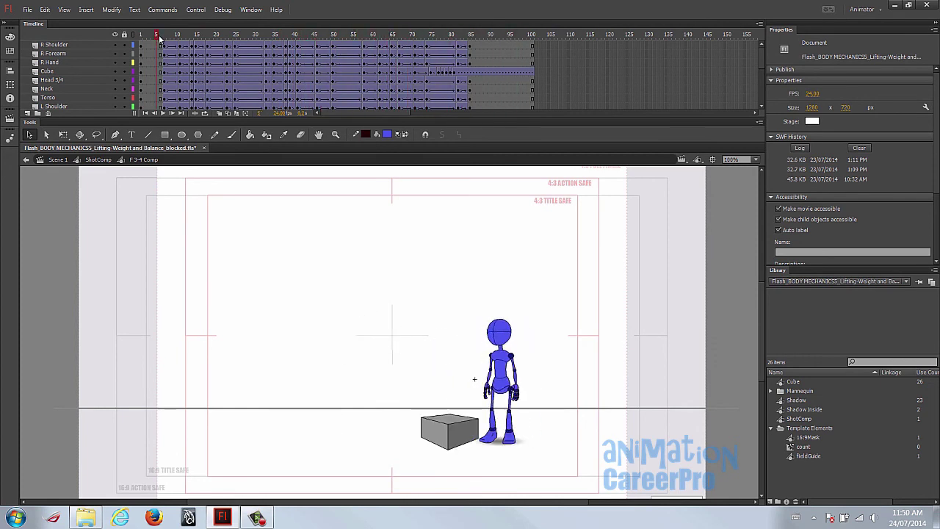
{"action": "key", "text": "shift+period"}
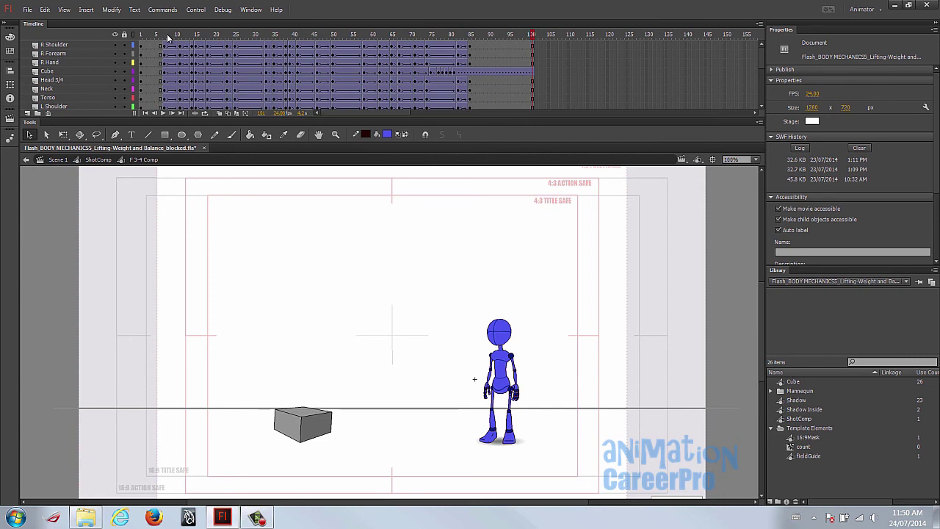
Examine the mannequin's tweened movement between frames 7 and 11 up close, checking how the limbs stay joined.
{"action": "left_click_drag", "start_coordinate": [168, 45], "coordinate": [179, 59]}
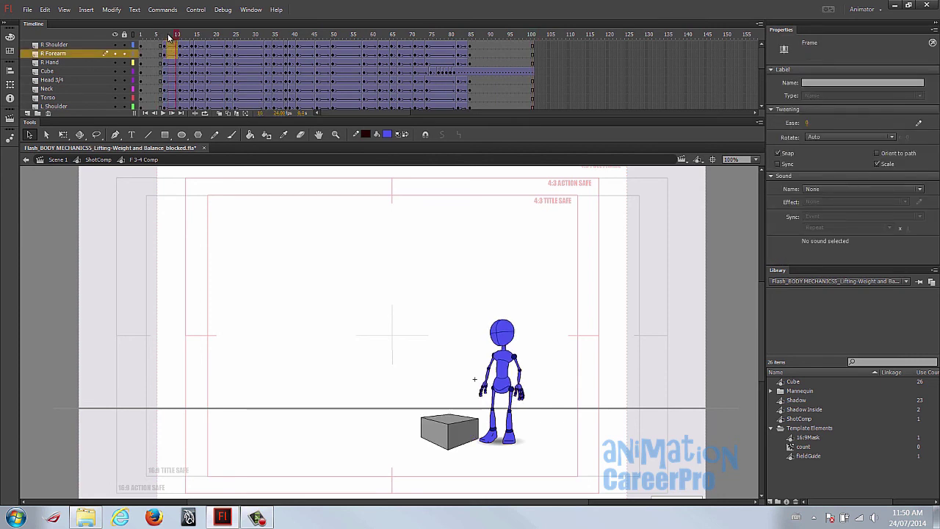
{"action": "left_click", "coordinate": [164, 34]}
{"action": "left_click_drag", "start_coordinate": [164, 33], "coordinate": [180, 42]}
{"action": "key", "text": "z"}
{"action": "left_click_drag", "start_coordinate": [431, 304], "coordinate": [591, 475]}
{"action": "left_click_drag", "start_coordinate": [580, 386], "coordinate": [646, 396]}
{"action": "mouse_move", "coordinate": [166, 36]}
{"action": "left_mouse_down"}
{"action": "mouse_move", "coordinate": [180, 37]}
{"action": "mouse_move", "coordinate": [161, 42]}
{"action": "mouse_move", "coordinate": [179, 39]}
{"action": "left_mouse_up"}
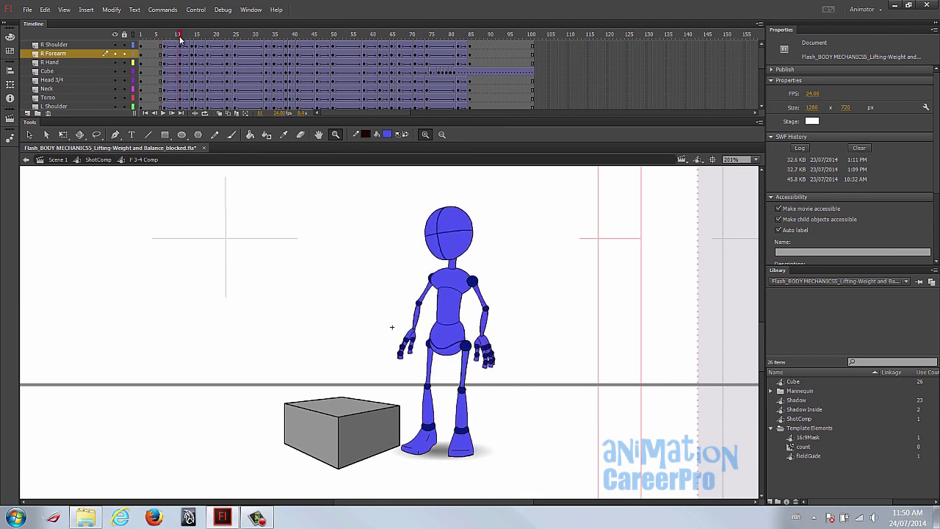
{"action": "mouse_move", "coordinate": [180, 39]}
{"action": "left_mouse_down"}
{"action": "mouse_move", "coordinate": [190, 36]}
{"action": "mouse_move", "coordinate": [180, 36]}
{"action": "left_mouse_up"}
{"action": "key", "text": "v"}
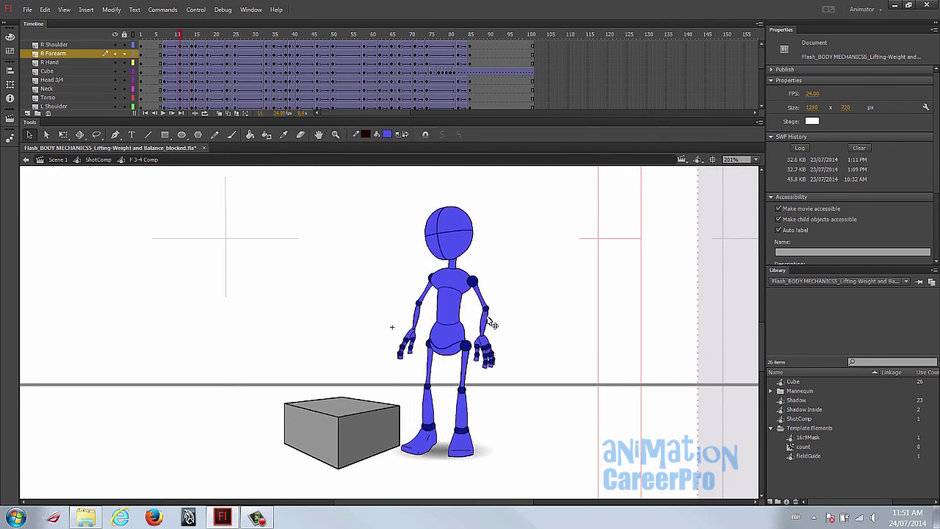
Add R Forearm and R Hand keyframes at frames 12 and 13, and refit the right forearm to the elbow.
{"action": "left_click", "coordinate": [490, 316]}
{"action": "left_click", "coordinate": [498, 355]}
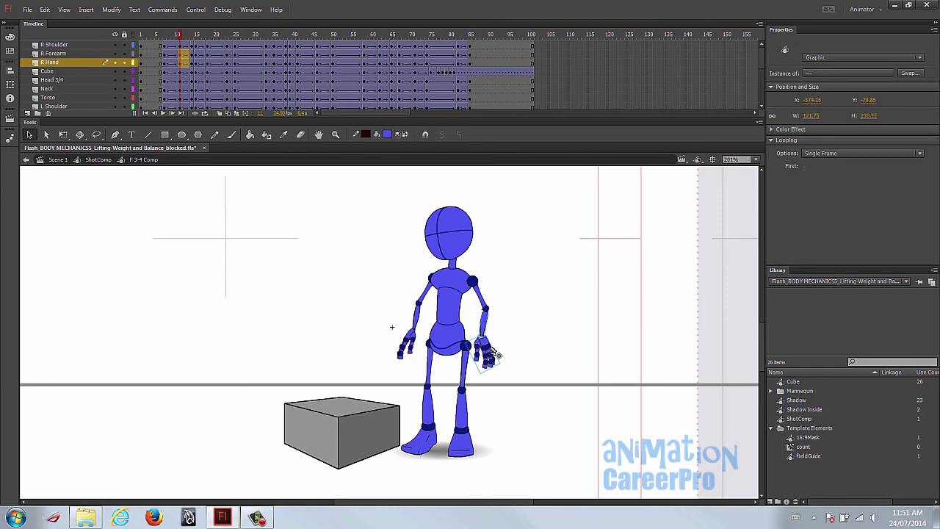
{"action": "left_click", "coordinate": [188, 62]}
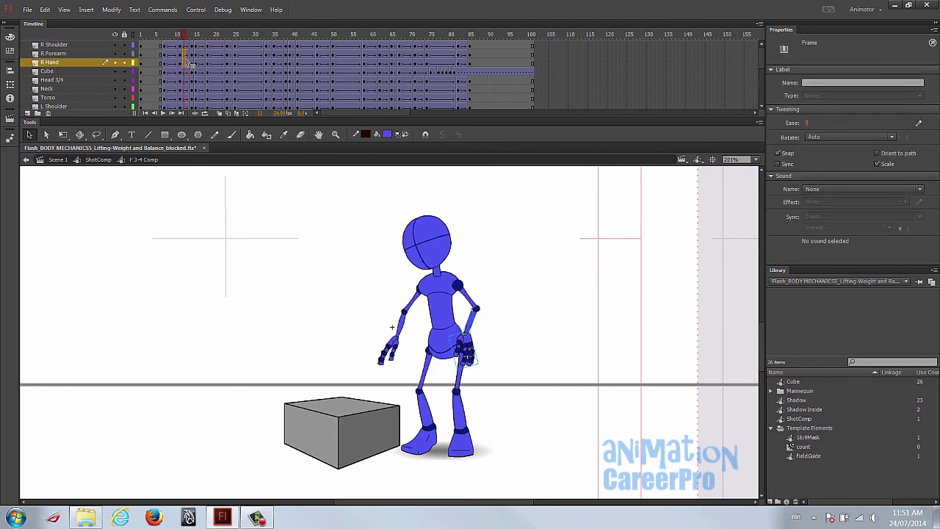
{"action": "key", "text": "ctrl+equal"}
{"action": "left_click_drag", "start_coordinate": [383, 326], "coordinate": [385, 329]}
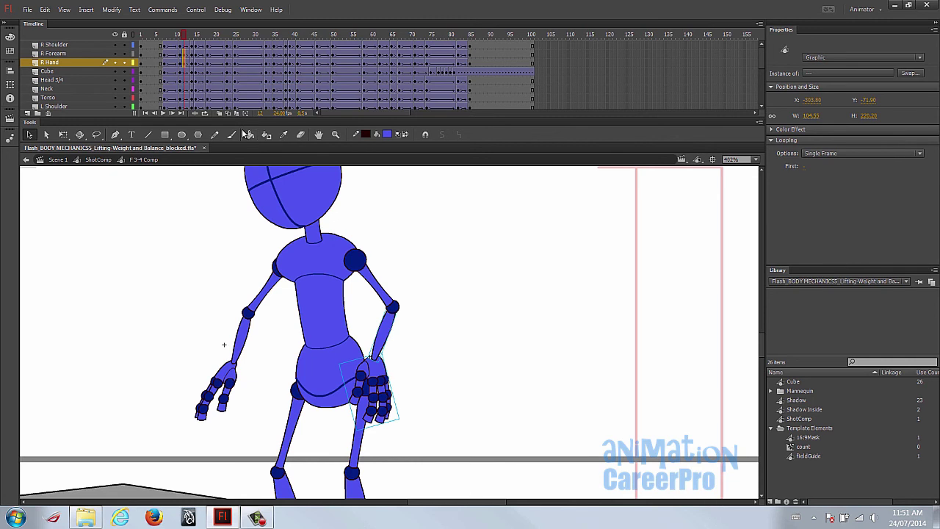
{"action": "left_click", "coordinate": [190, 38]}
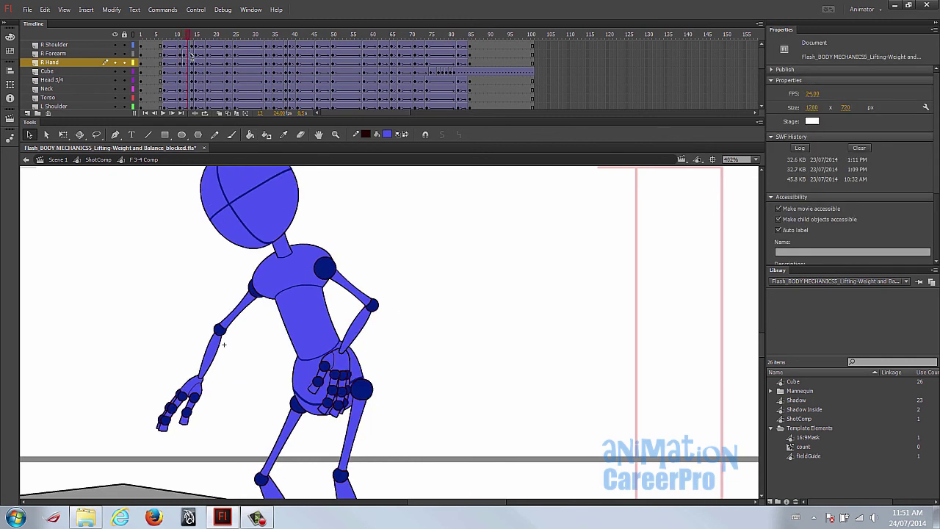
{"action": "left_click", "coordinate": [190, 63]}
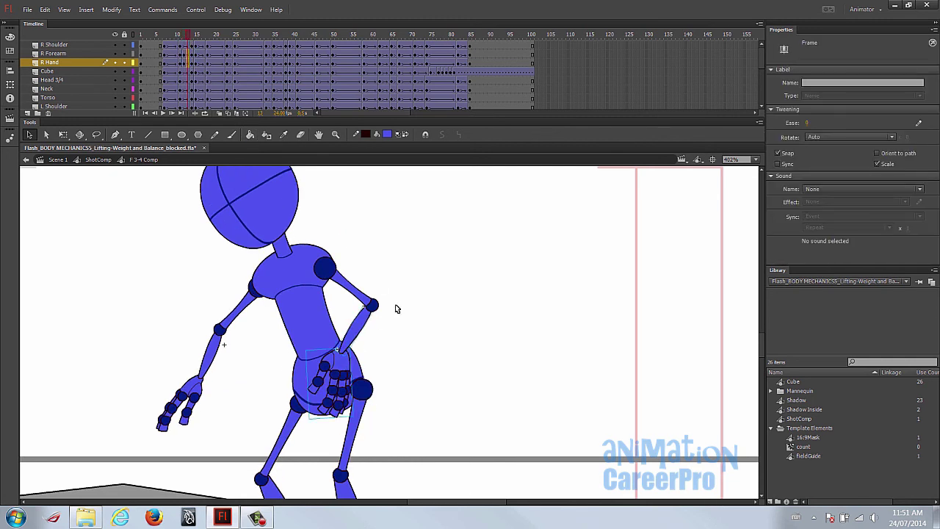
{"action": "left_click", "coordinate": [369, 326]}
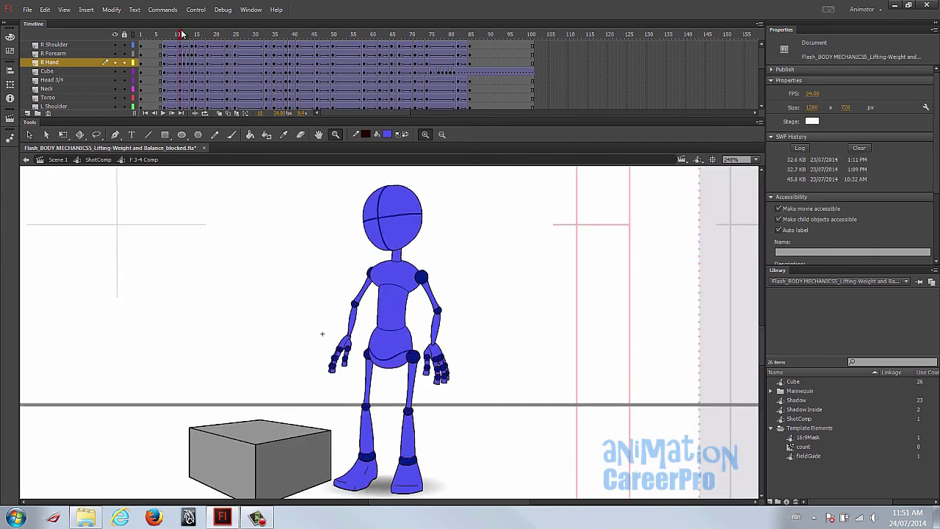
Review the tweened motion from frame 11 through the crouch and cube lift to frame 40, looking for detached joints.
{"action": "mouse_move", "coordinate": [182, 34]}
{"action": "left_mouse_down"}
{"action": "mouse_move", "coordinate": [206, 35]}
{"action": "mouse_move", "coordinate": [197, 36]}
{"action": "left_mouse_up"}
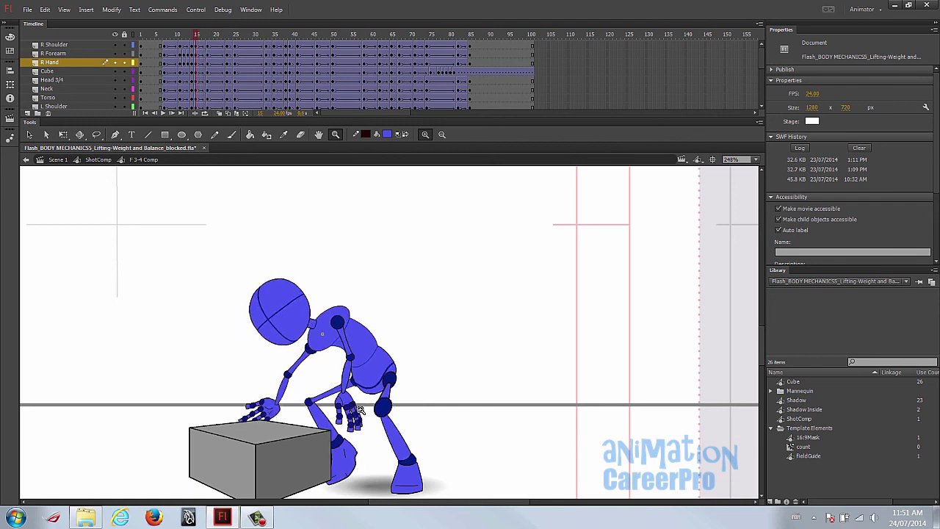
{"action": "left_click_drag", "start_coordinate": [196, 36], "coordinate": [187, 38]}
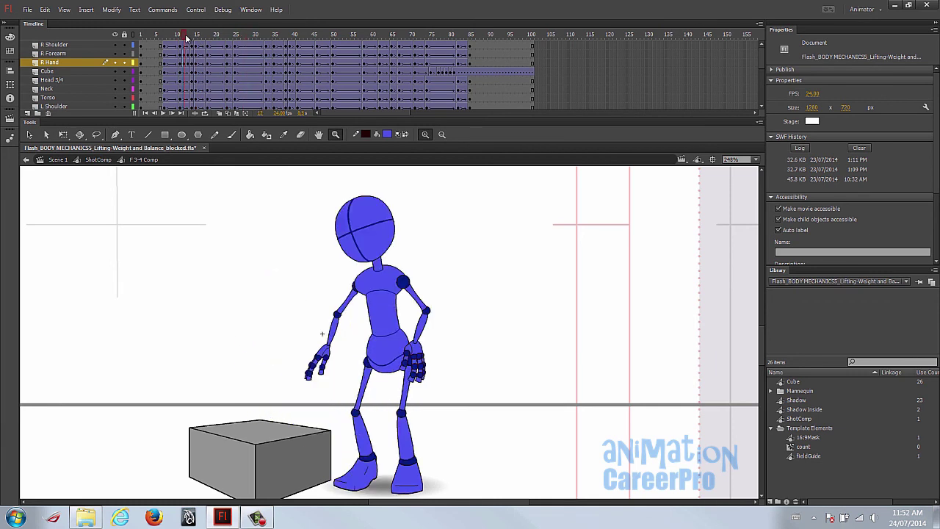
{"action": "key", "text": "Return"}
{"action": "left_click", "coordinate": [185, 34]}
{"action": "left_click_drag", "start_coordinate": [185, 34], "coordinate": [208, 45]}
{"action": "key", "text": "Return"}
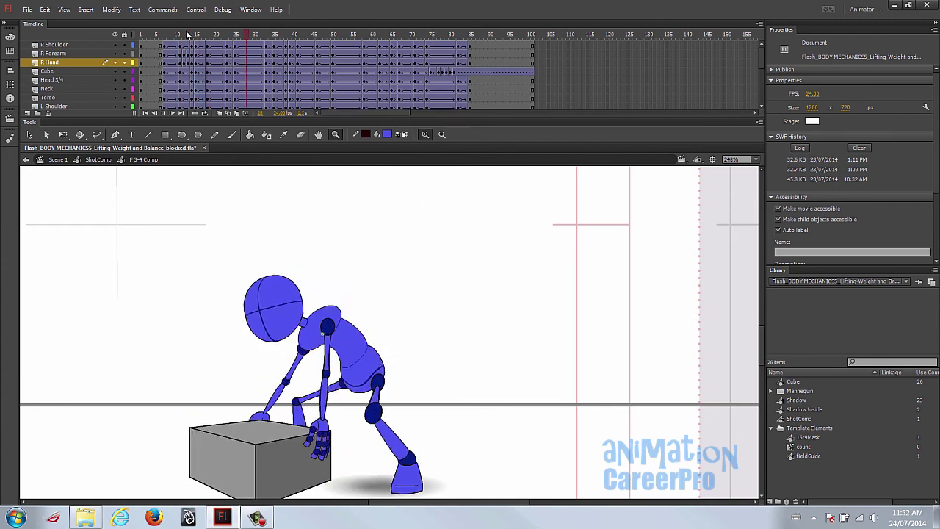
{"action": "left_click", "coordinate": [209, 35]}
{"action": "left_click_drag", "start_coordinate": [209, 37], "coordinate": [293, 46]}
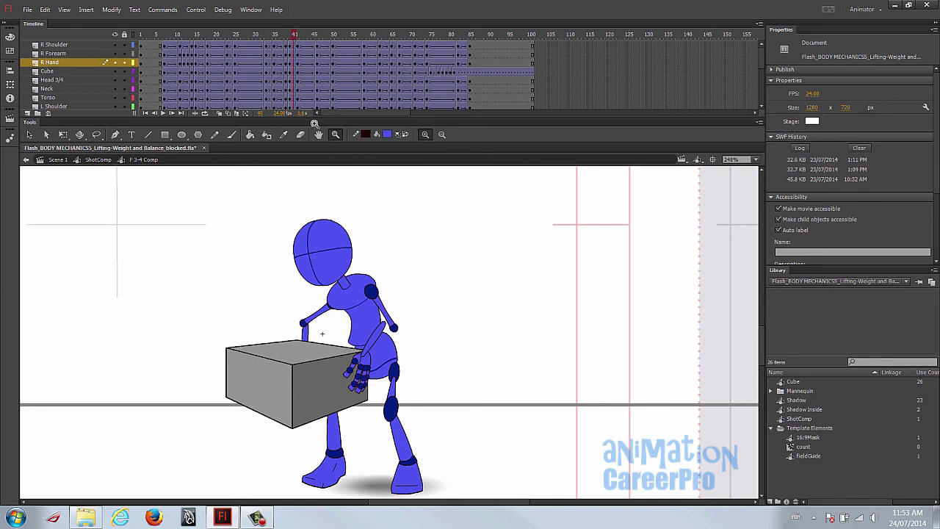
Add R Forearm and R Hand keyframes at frame 40, then move and rotate the right forearm to meet the elbow and wrist.
{"action": "key", "text": "v"}
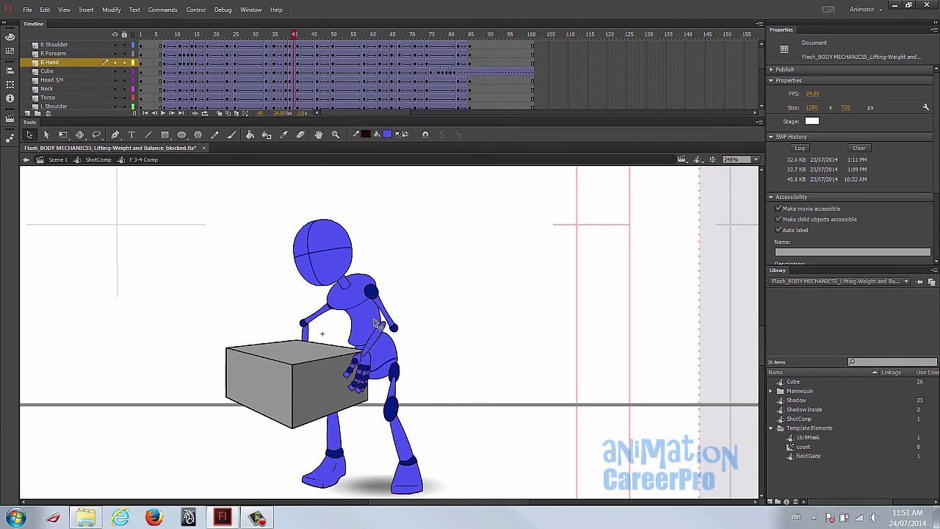
{"action": "left_click", "coordinate": [291, 38]}
{"action": "left_click", "coordinate": [333, 400]}
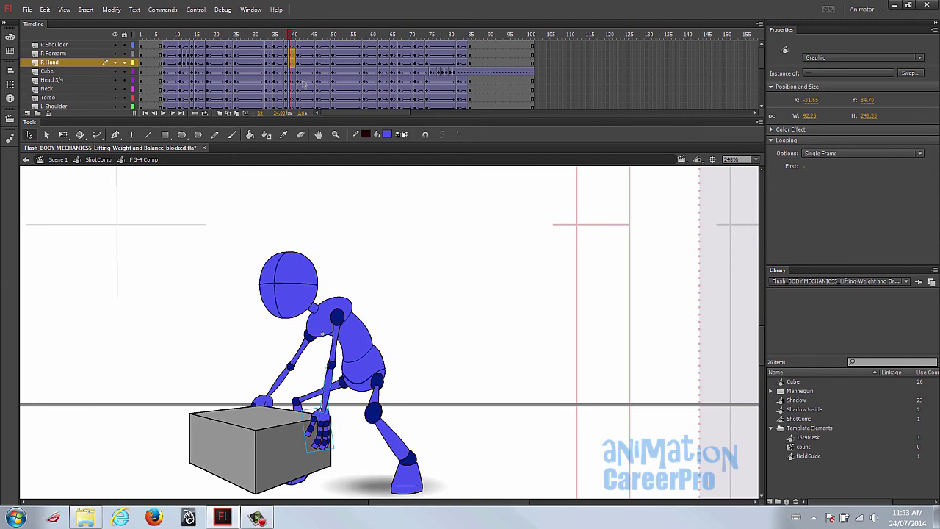
{"action": "left_click", "coordinate": [294, 54]}
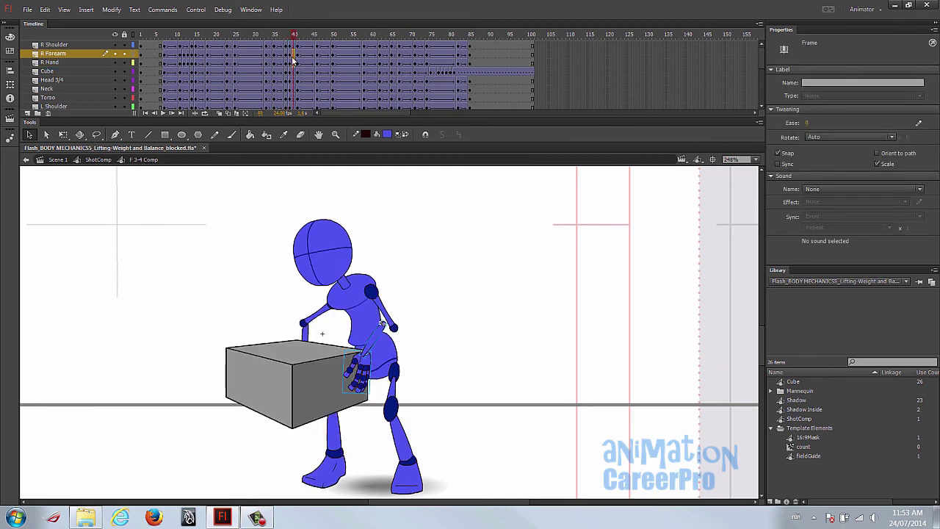
{"action": "left_click", "coordinate": [294, 63]}
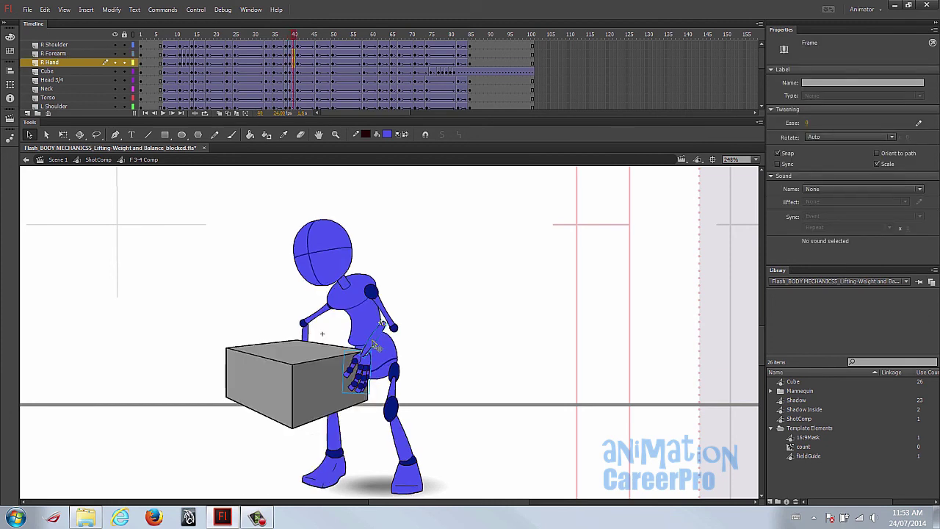
{"action": "left_click", "coordinate": [374, 345]}
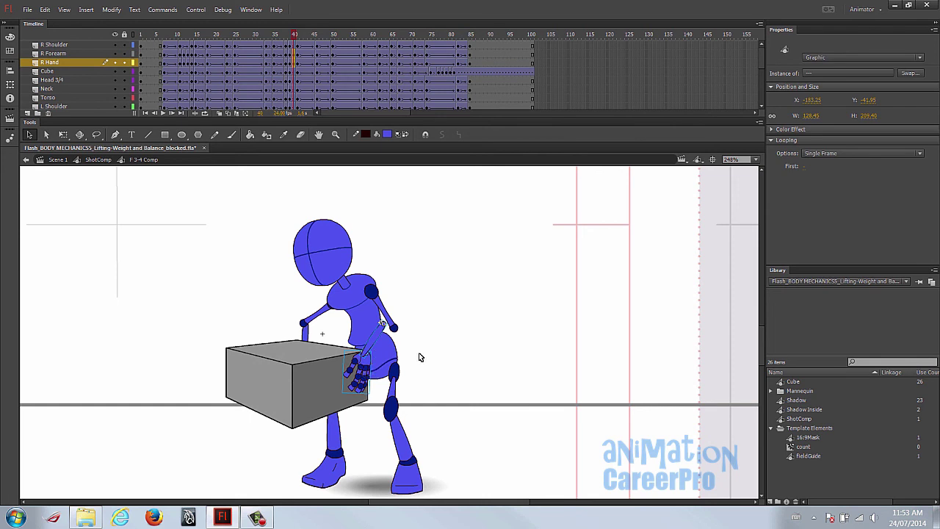
{"action": "left_click", "coordinate": [423, 349]}
{"action": "left_click", "coordinate": [380, 343]}
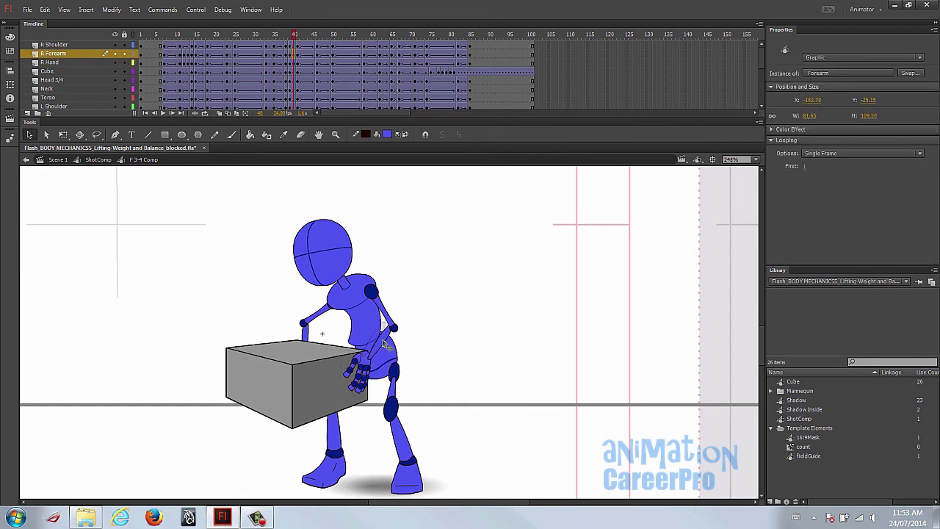
{"action": "key", "text": "q"}
{"action": "left_click_drag", "start_coordinate": [390, 359], "coordinate": [379, 364]}
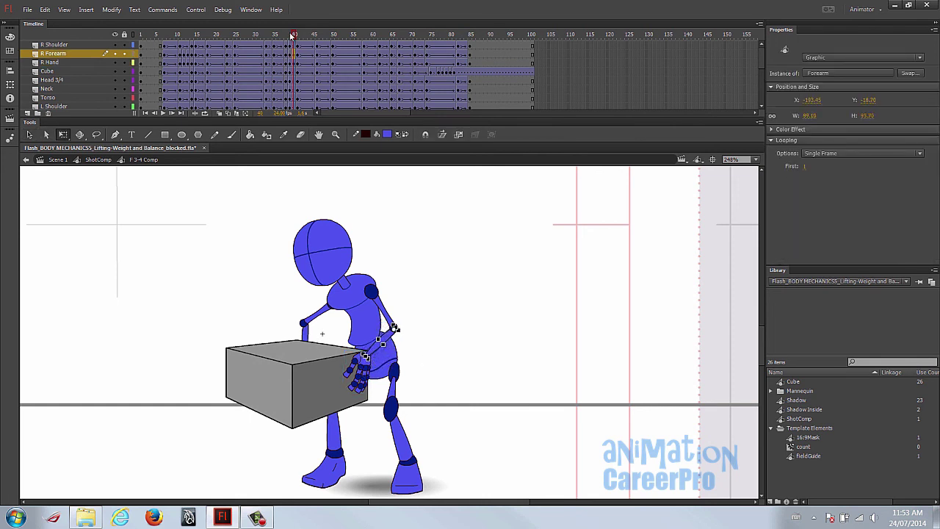
Add an L Forearm keyframe at frame 40 and nudge the left forearm into line with its elbow.
{"action": "left_click", "coordinate": [290, 35]}
{"action": "left_click", "coordinate": [281, 378]}
{"action": "left_click", "coordinate": [295, 61]}
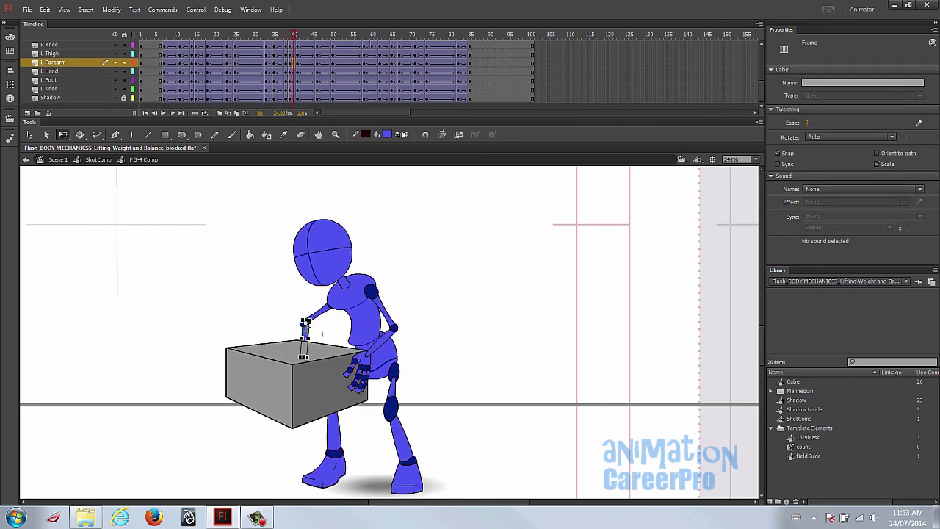
{"action": "key", "text": "Left"}
{"action": "left_click", "coordinate": [421, 279]}
{"action": "left_click_drag", "start_coordinate": [292, 37], "coordinate": [292, 40]}
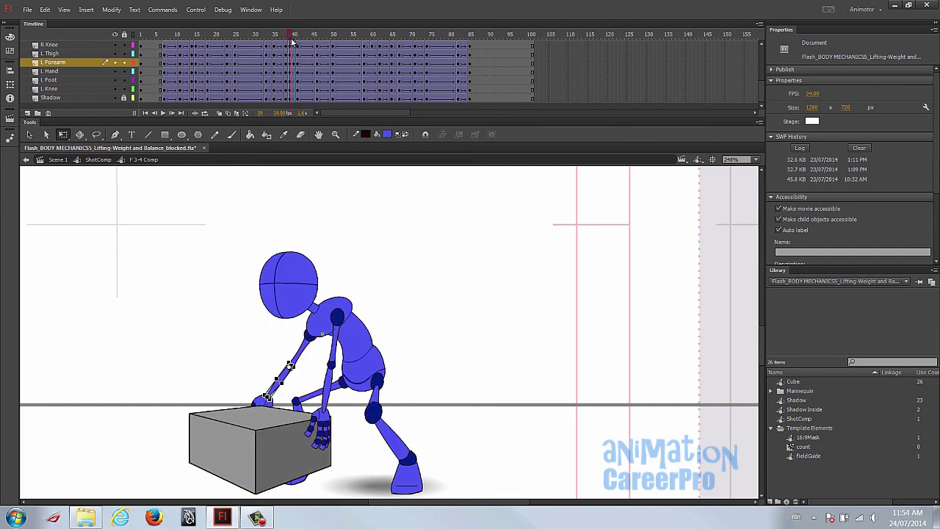
Add a Torso keyframe at frame 40 and slightly adjust the torso to fit the lifting pose.
{"action": "left_click", "coordinate": [354, 337]}
{"action": "left_click", "coordinate": [295, 46]}
{"action": "left_click_drag", "start_coordinate": [356, 272], "coordinate": [362, 272]}
{"action": "mouse_move", "coordinate": [290, 38]}
{"action": "left_mouse_down"}
{"action": "mouse_move", "coordinate": [318, 53]}
{"action": "mouse_move", "coordinate": [294, 49]}
{"action": "left_mouse_up"}
Convert frames 42 to 45 of the R Forearm and R Hand layers to keyframes.
{"action": "left_click", "coordinate": [426, 294]}
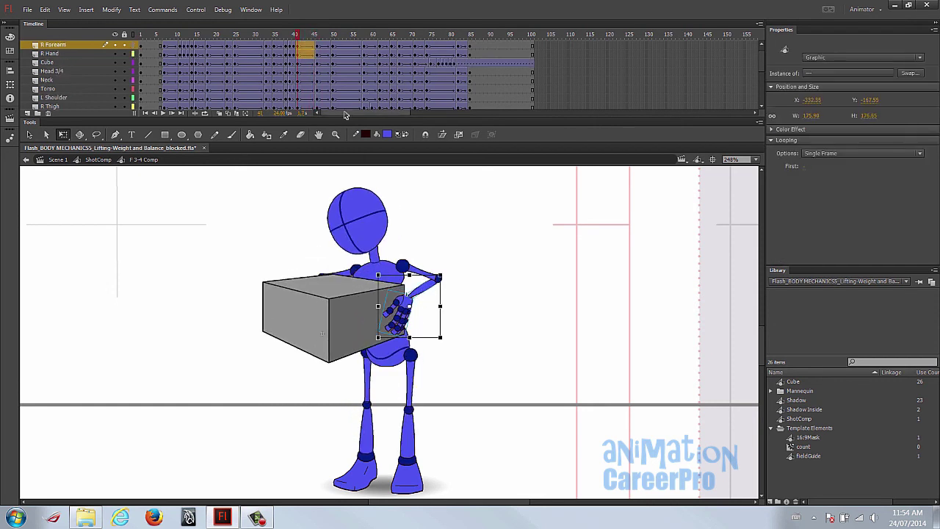
{"action": "left_click", "coordinate": [306, 38]}
{"action": "left_click_drag", "start_coordinate": [307, 38], "coordinate": [294, 38]}
{"action": "left_click", "coordinate": [407, 318]}
{"action": "left_click", "coordinate": [428, 293]}
{"action": "left_click", "coordinate": [301, 45]}
{"action": "left_click", "coordinate": [314, 55]}
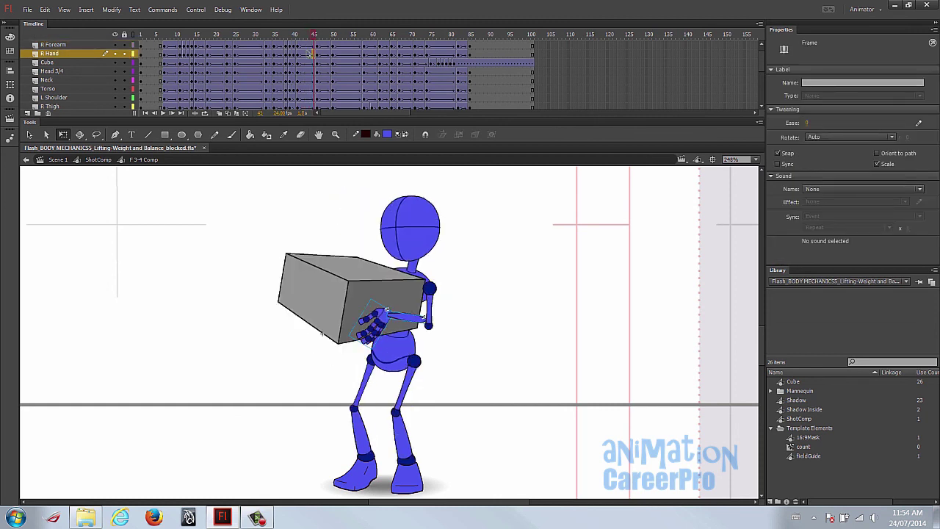
{"action": "left_click", "coordinate": [301, 44]}
{"action": "left_click", "coordinate": [314, 54]}
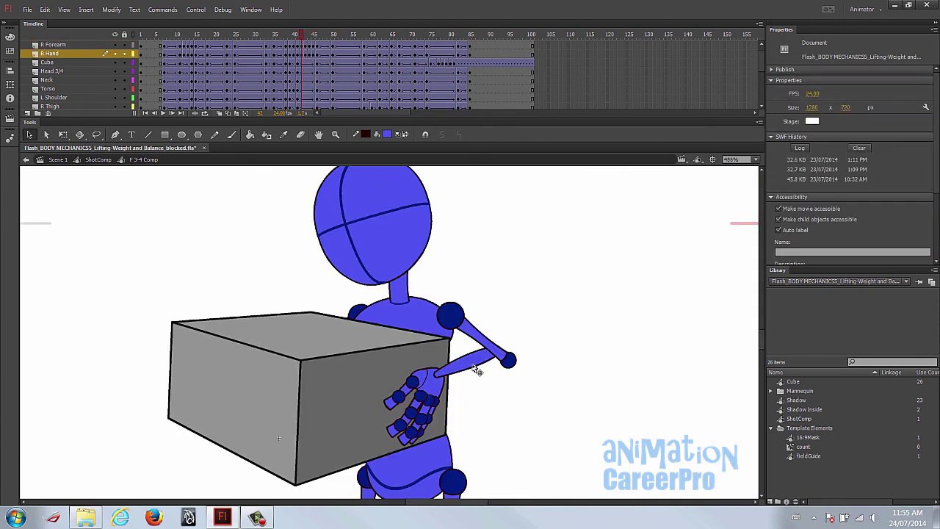
Move and rotate the right forearm to rejoin the elbow and wrist, frame by frame from frame 42 to 45.
{"action": "left_click", "coordinate": [474, 363]}
{"action": "left_click_drag", "start_coordinate": [474, 362], "coordinate": [441, 417]}
{"action": "key", "text": "q"}
{"action": "key", "text": "."}
{"action": "left_click", "coordinate": [467, 384]}
{"action": "key", "text": "."}
{"action": "left_click_drag", "start_coordinate": [419, 423], "coordinate": [416, 397]}
{"action": "key", "text": "."}
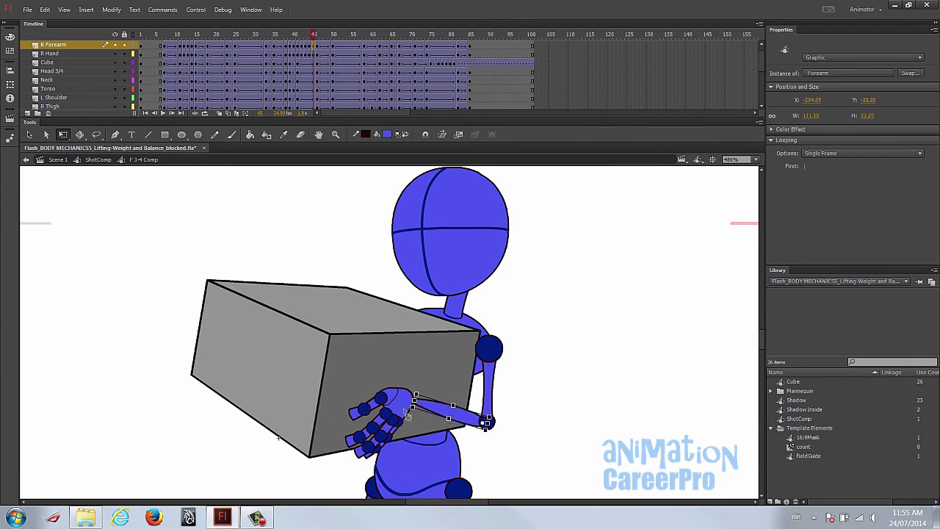
Check the right arm's motion and joint alignment against the lifted cube between frames 41 and 46.
{"action": "key", "text": "."}
{"action": "key", "text": "."}
{"action": "key", "text": "."}
{"action": "key", "text": "z"}
{"action": "left_click", "coordinate": [457, 318], "text": "alt"}
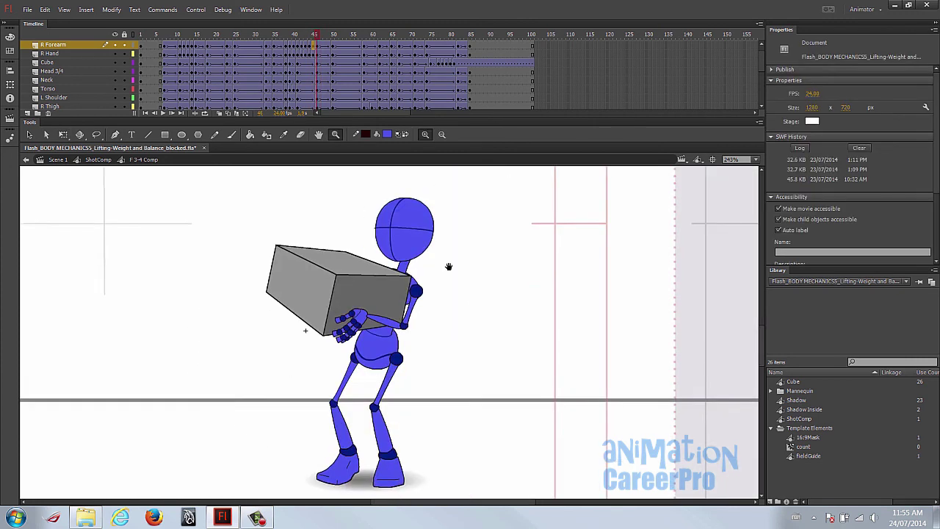
{"action": "left_click_drag", "start_coordinate": [299, 35], "coordinate": [319, 45]}
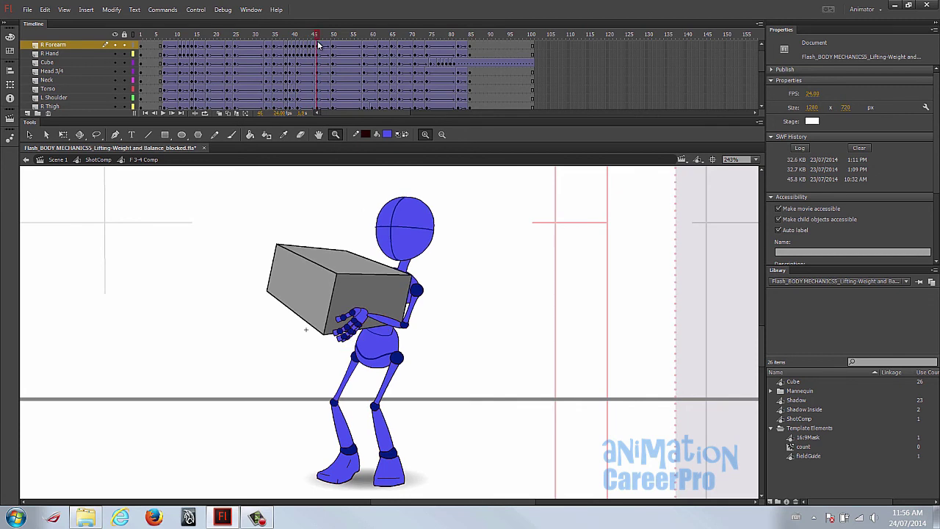
{"action": "left_click_drag", "start_coordinate": [318, 45], "coordinate": [320, 47]}
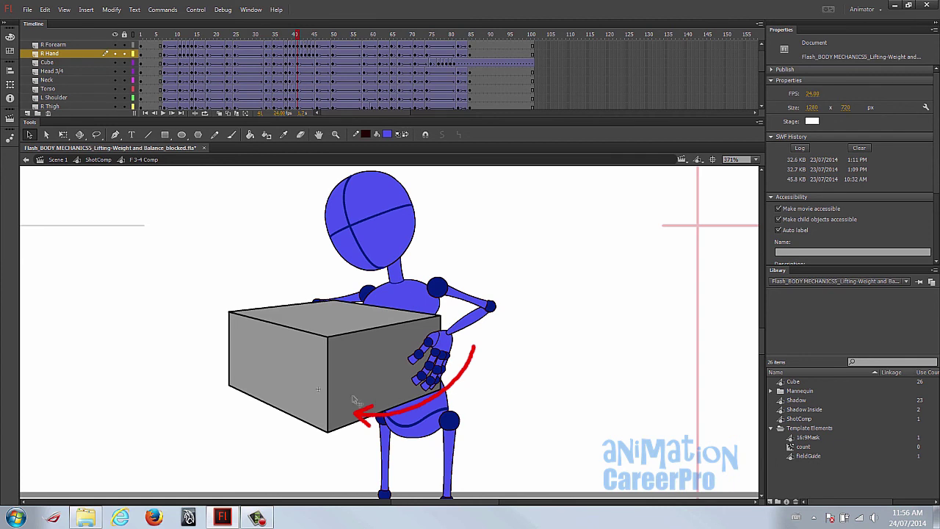
Shift the right hand frame by frame between frames 42 and 45 so it travels along a smooth curved arc.
{"action": "left_click", "coordinate": [301, 38]}
{"action": "left_click_drag", "start_coordinate": [433, 358], "coordinate": [429, 362]}
{"action": "key", "text": "period"}
{"action": "left_click", "coordinate": [421, 367]}
{"action": "key", "text": "period"}
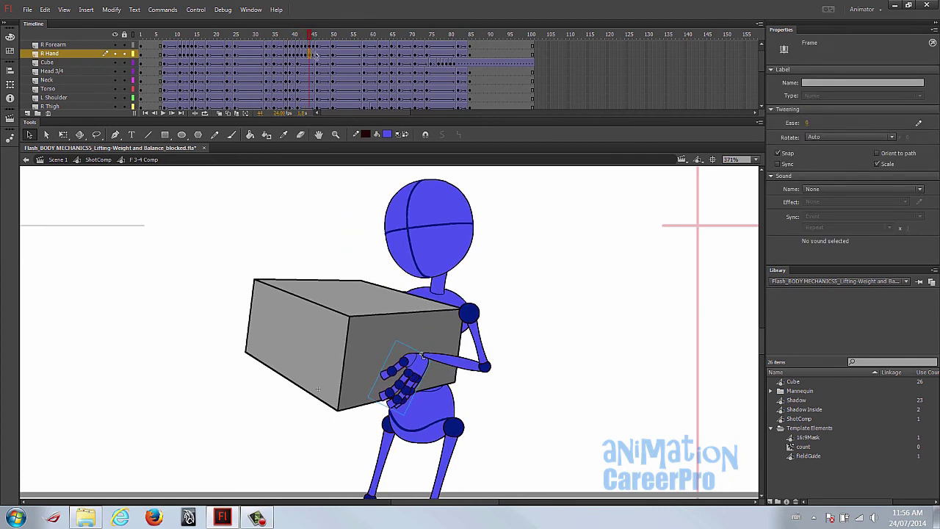
{"action": "key", "text": "period"}
{"action": "key", "text": "period"}
{"action": "key", "text": "comma"}
{"action": "left_click", "coordinate": [416, 368]}
Realign the right forearm with the elbow and the shifted wrist on each frame from 42 to 45.
{"action": "left_click", "coordinate": [310, 57]}
{"action": "left_click", "coordinate": [305, 56]}
{"action": "mouse_move", "coordinate": [302, 37]}
{"action": "left_mouse_down"}
{"action": "mouse_move", "coordinate": [317, 43]}
{"action": "mouse_move", "coordinate": [301, 48]}
{"action": "left_mouse_up"}
{"action": "key", "text": "comma"}
{"action": "key", "text": "period"}
{"action": "left_click_drag", "start_coordinate": [393, 340], "coordinate": [354, 388]}
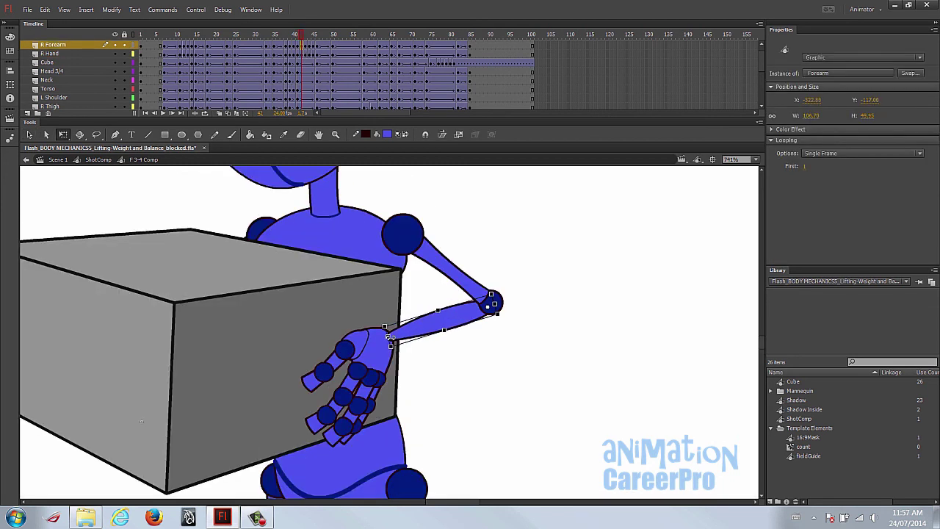
{"action": "key", "text": "period"}
{"action": "left_click", "coordinate": [391, 337]}
{"action": "key", "text": "period"}
{"action": "left_click", "coordinate": [371, 354]}
{"action": "key", "text": "period"}
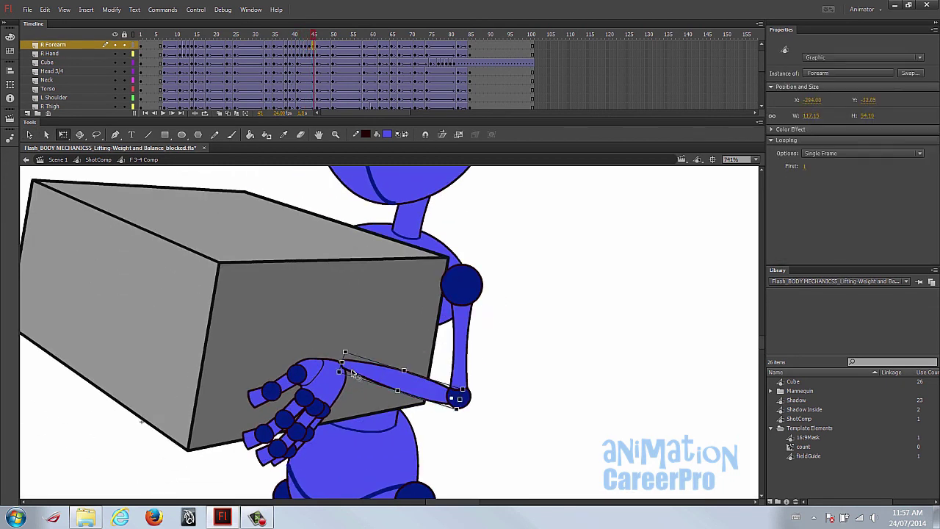
{"action": "key", "text": "period"}
{"action": "key", "text": "period"}
{"action": "key", "text": "z"}
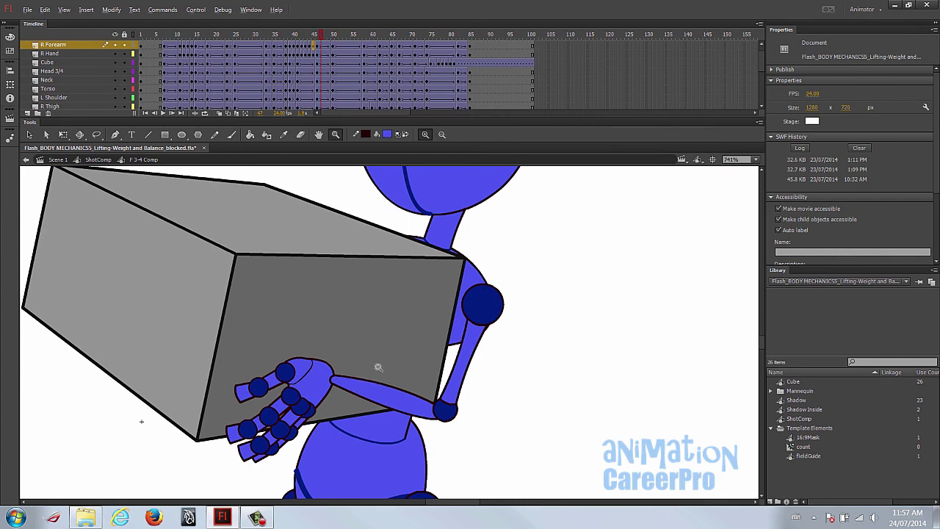
Play back and scrub the lifting motion from about frame 39 to frame 58 to check the arm and body movement.
{"action": "left_click", "coordinate": [377, 367], "text": "alt"}
{"action": "left_click", "coordinate": [372, 345], "text": "alt"}
{"action": "left_click_drag", "start_coordinate": [292, 36], "coordinate": [305, 54]}
{"action": "key", "text": "Return"}
{"action": "left_click", "coordinate": [304, 36]}
{"action": "key", "text": "Return"}
{"action": "left_click", "coordinate": [339, 42]}
{"action": "left_click", "coordinate": [335, 45]}
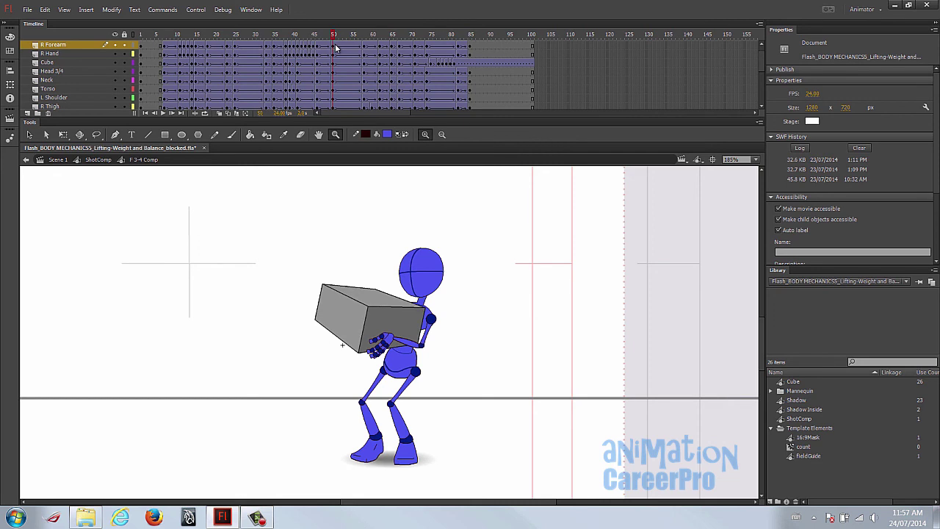
{"action": "left_click_drag", "start_coordinate": [366, 54], "coordinate": [337, 60]}
{"action": "key", "text": "period"}
{"action": "mouse_move", "coordinate": [361, 68]}
{"action": "left_mouse_down"}
{"action": "mouse_move", "coordinate": [330, 68]}
{"action": "mouse_move", "coordinate": [364, 76]}
{"action": "left_mouse_up"}
Select the cube, upper body and thighs at frame 58 and nudge them slightly down.
{"action": "key", "text": "space"}
{"action": "left_click_drag", "start_coordinate": [420, 276], "coordinate": [410, 250]}
{"action": "key", "text": "v"}
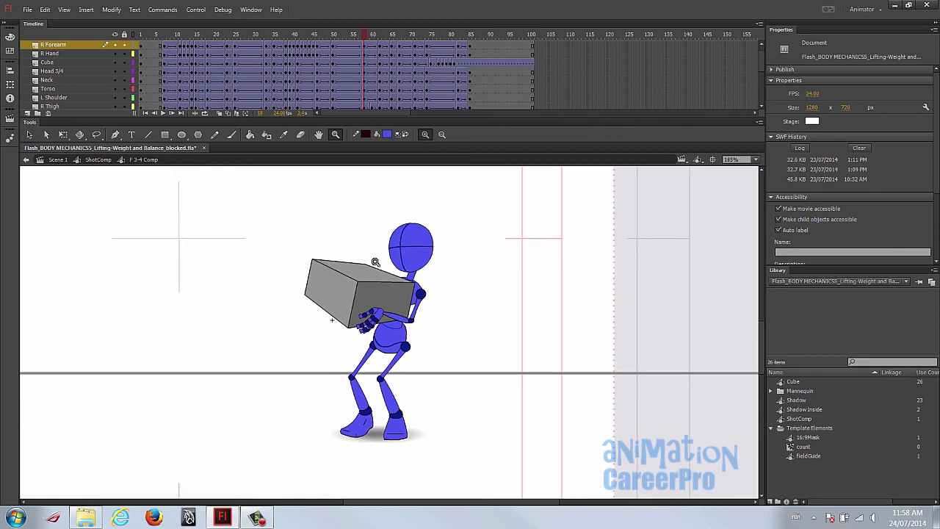
{"action": "left_click_drag", "start_coordinate": [290, 209], "coordinate": [464, 377]}
{"action": "key", "text": "z"}
{"action": "left_click", "coordinate": [395, 340]}
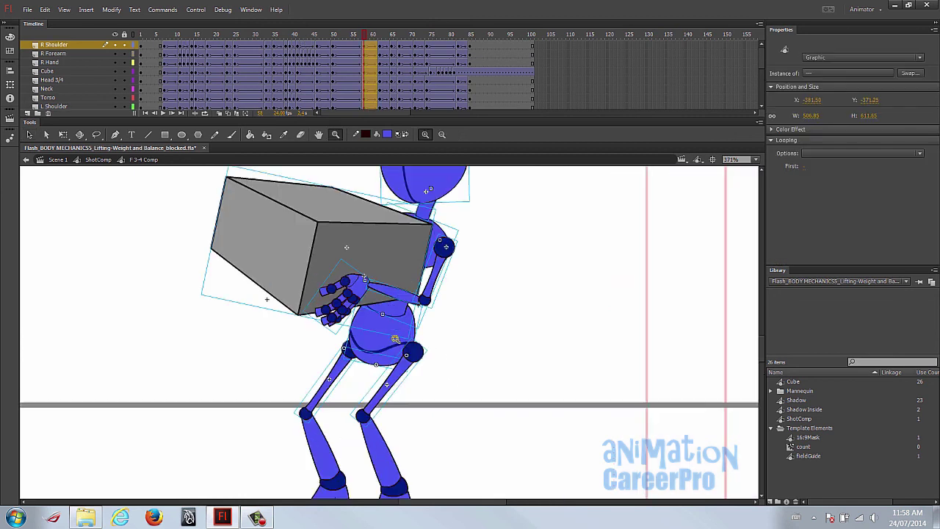
{"action": "key", "text": "v"}
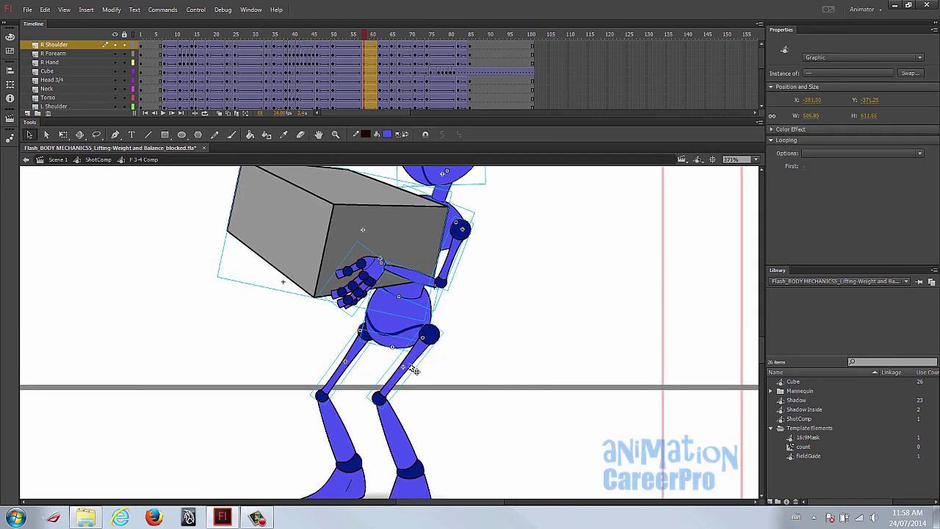
{"action": "key", "text": "Down"}
{"action": "key", "text": "Down"}
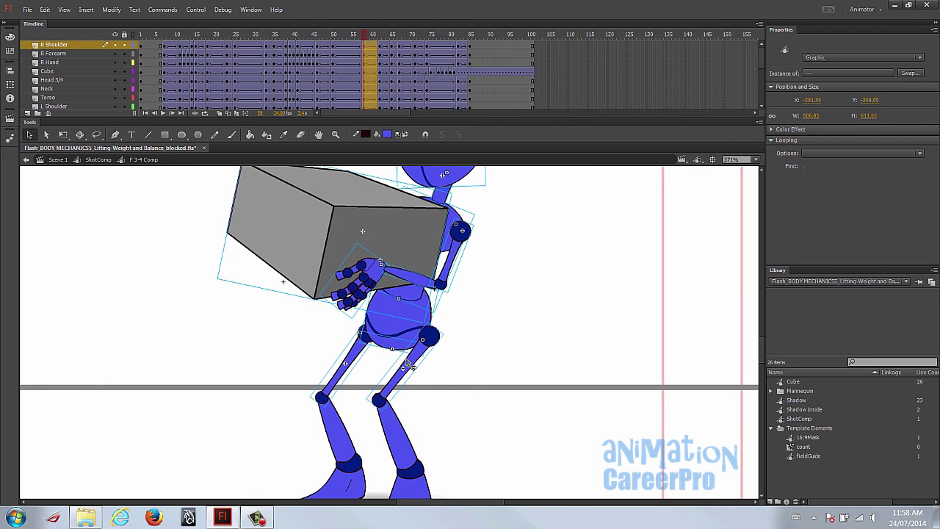
Adjust the thighs and shins of both legs at frame 58 so the knees bend further and the joints stay connected.
{"action": "left_click", "coordinate": [419, 378]}
{"action": "left_click", "coordinate": [405, 377]}
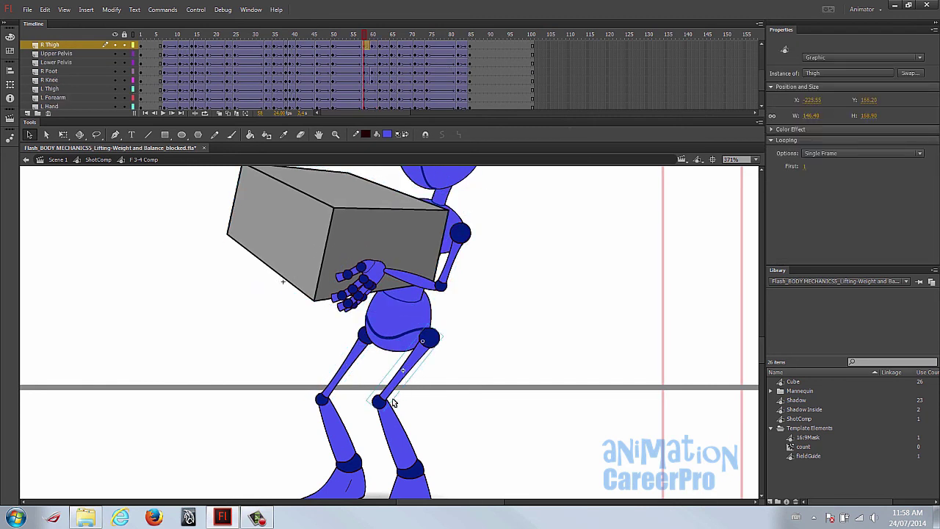
{"action": "left_click", "coordinate": [323, 404]}
{"action": "left_click", "coordinate": [393, 437]}
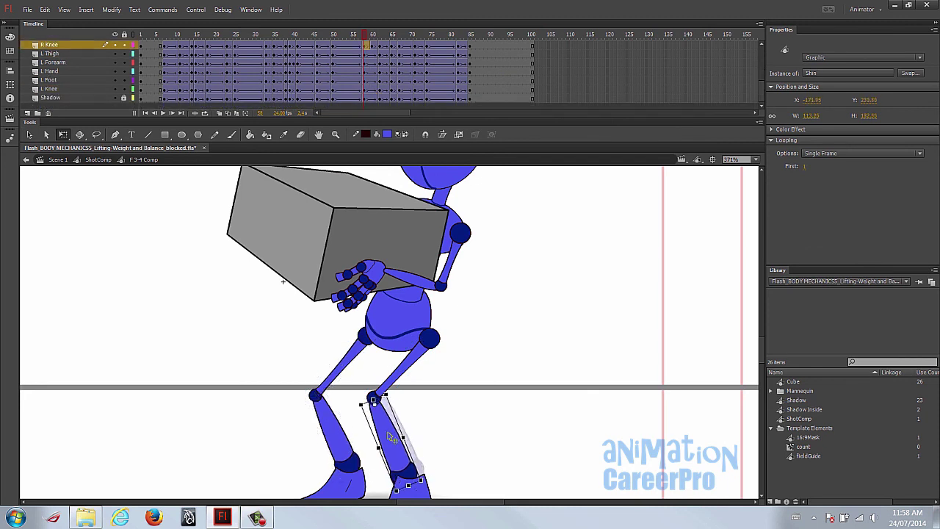
{"action": "left_click_drag", "start_coordinate": [364, 35], "coordinate": [365, 58]}
{"action": "left_click", "coordinate": [332, 422]}
{"action": "left_click", "coordinate": [346, 363], "text": "shift"}
{"action": "left_click_drag", "start_coordinate": [346, 364], "coordinate": [350, 367]}
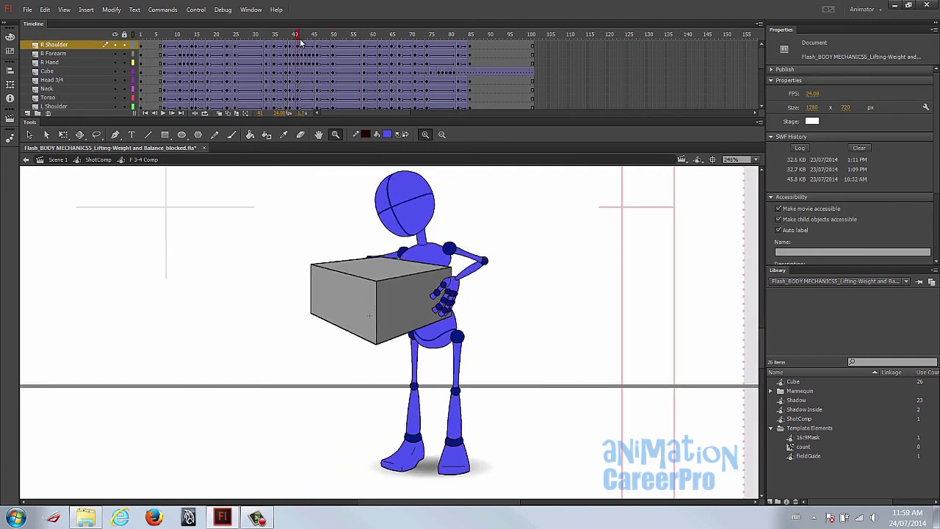
Play back and scrub frames 39 to 62 to examine the lift and the right foot's step backward.
{"action": "left_click_drag", "start_coordinate": [301, 41], "coordinate": [290, 56]}
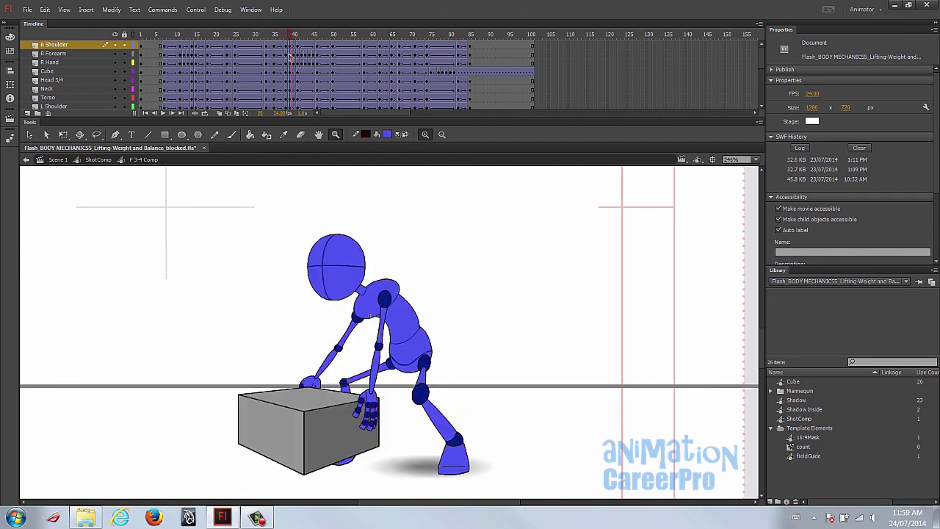
{"action": "key", "text": "Return"}
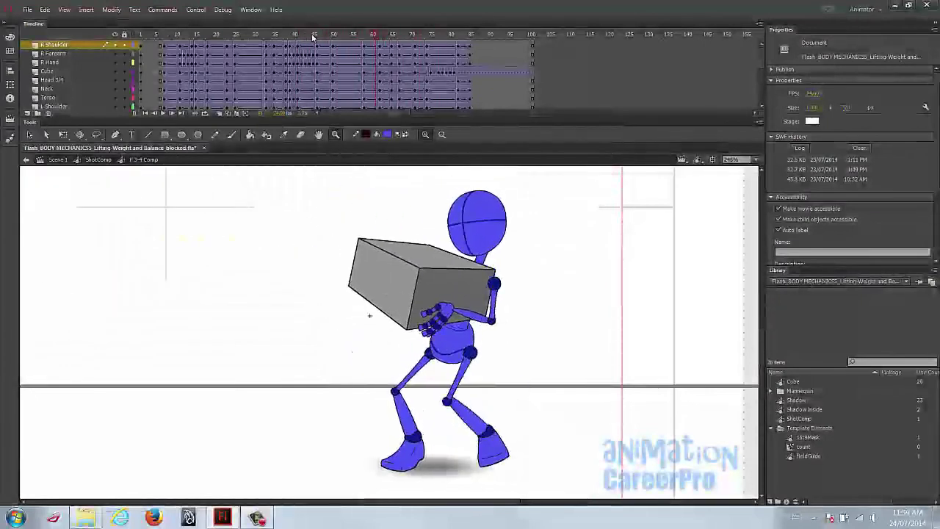
{"action": "left_click", "coordinate": [362, 35]}
{"action": "left_click_drag", "start_coordinate": [366, 34], "coordinate": [380, 92]}
{"action": "left_click", "coordinate": [506, 457]}
{"action": "left_click", "coordinate": [381, 37]}
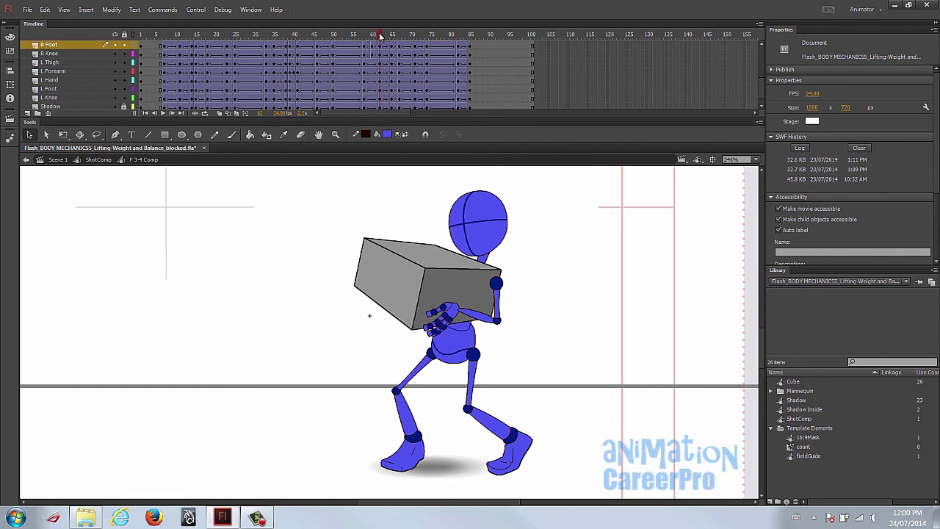
{"action": "left_click", "coordinate": [375, 35]}
{"action": "mouse_move", "coordinate": [375, 37]}
{"action": "left_mouse_down"}
{"action": "mouse_move", "coordinate": [364, 43]}
{"action": "mouse_move", "coordinate": [372, 43]}
{"action": "left_mouse_up"}
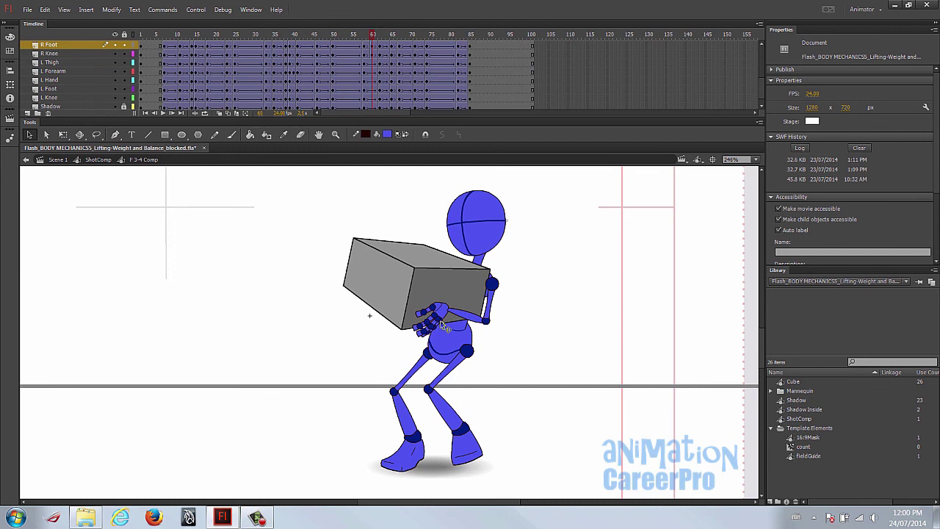
Switch the R Foot shoe at frame 60 to graphic frame 16 and align it with the ankle.
{"action": "left_click", "coordinate": [479, 456]}
{"action": "mouse_move", "coordinate": [373, 37]}
{"action": "left_mouse_down"}
{"action": "mouse_move", "coordinate": [365, 42]}
{"action": "mouse_move", "coordinate": [374, 44]}
{"action": "left_mouse_up"}
{"action": "left_click", "coordinate": [472, 429]}
{"action": "left_click", "coordinate": [802, 165]}
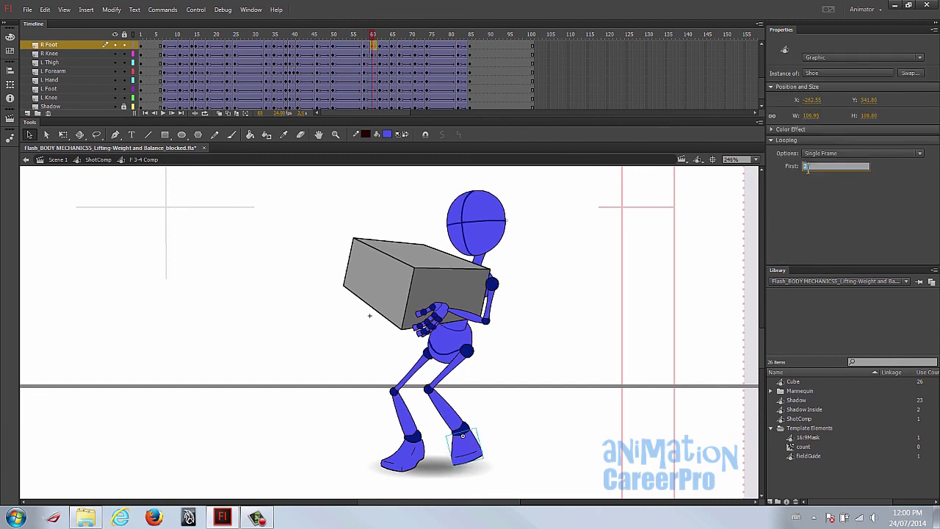
{"action": "type", "text": "16"}
{"action": "key", "text": "Return"}
{"action": "left_click_drag", "start_coordinate": [467, 441], "coordinate": [469, 440]}
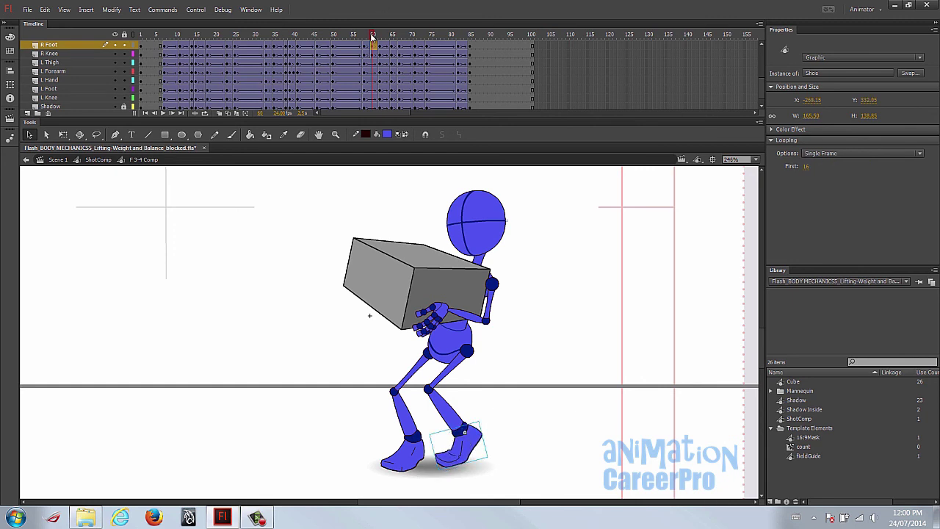
Turn on onion skin outlines and rotate the whole right leg backward about the hip at frame 60.
{"action": "left_click_drag", "start_coordinate": [373, 37], "coordinate": [365, 36]}
{"action": "left_click", "coordinate": [228, 114]}
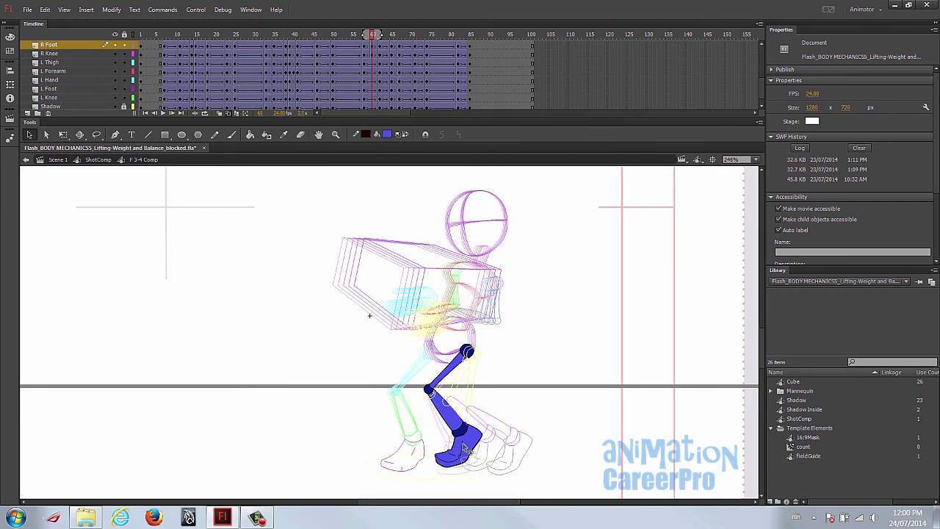
{"action": "left_click", "coordinate": [464, 441]}
{"action": "left_click", "coordinate": [453, 378]}
{"action": "key", "text": "q"}
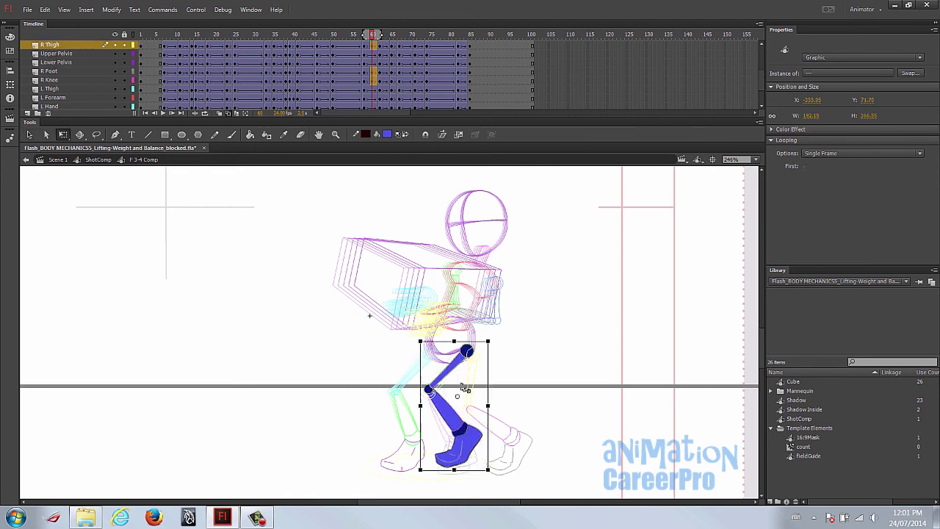
{"action": "left_click_drag", "start_coordinate": [500, 476], "coordinate": [517, 476]}
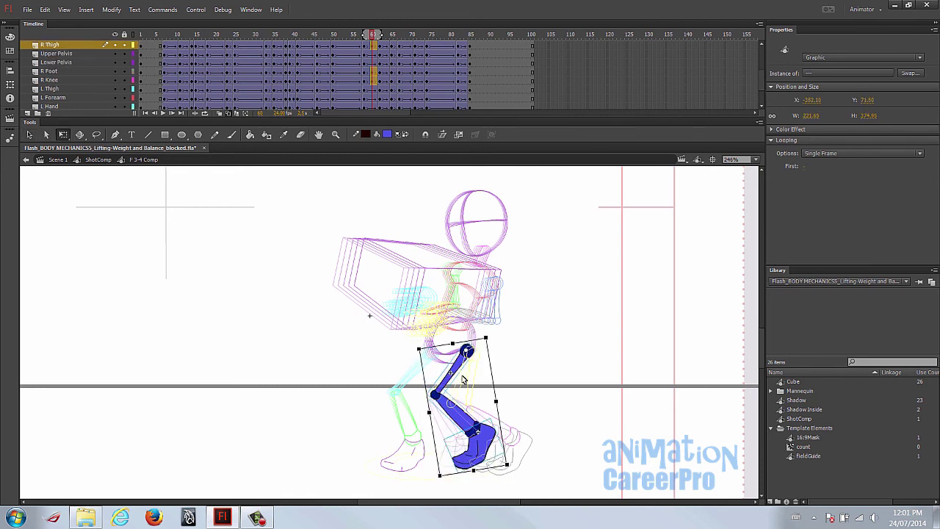
Rotate the right shin and foot backward about the knee at frame 60, tilt the foot at the ankle, and turn off the onion skin.
{"action": "left_click", "coordinate": [457, 370], "text": "shift"}
{"action": "left_click_drag", "start_coordinate": [467, 431], "coordinate": [436, 394]}
{"action": "left_click_drag", "start_coordinate": [512, 478], "coordinate": [531, 441]}
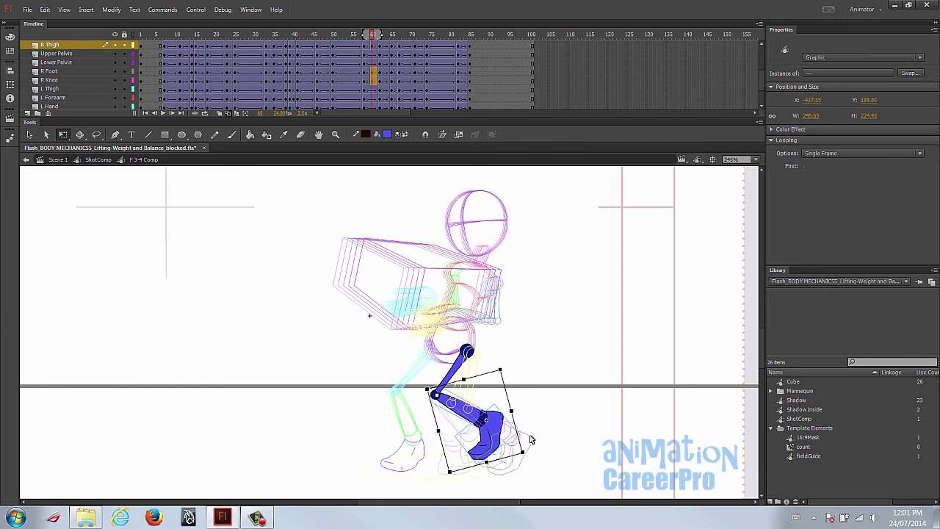
{"action": "left_click", "coordinate": [535, 442]}
{"action": "left_click", "coordinate": [485, 438]}
{"action": "left_click_drag", "start_coordinate": [487, 472], "coordinate": [474, 470]}
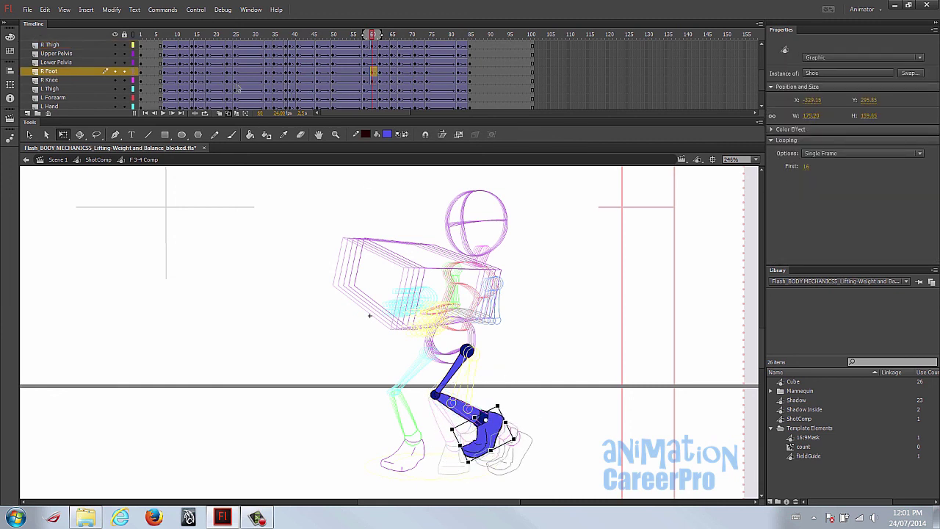
{"action": "left_click", "coordinate": [228, 114]}
{"action": "left_click_drag", "start_coordinate": [372, 36], "coordinate": [356, 59]}
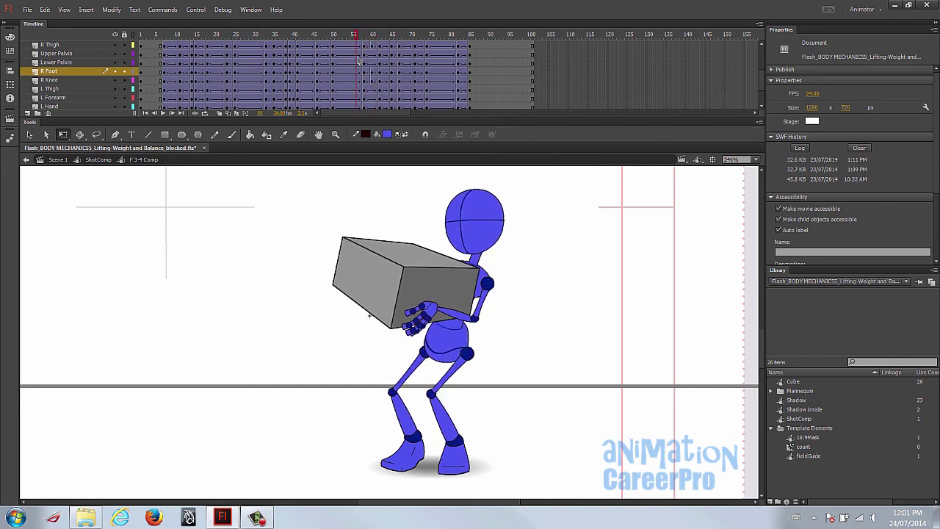
Add Head 3/4 and Neck keyframes at frame 66 and raise the head and neck slightly above the torso.
{"action": "left_click", "coordinate": [394, 38]}
{"action": "left_click_drag", "start_coordinate": [394, 42], "coordinate": [395, 40]}
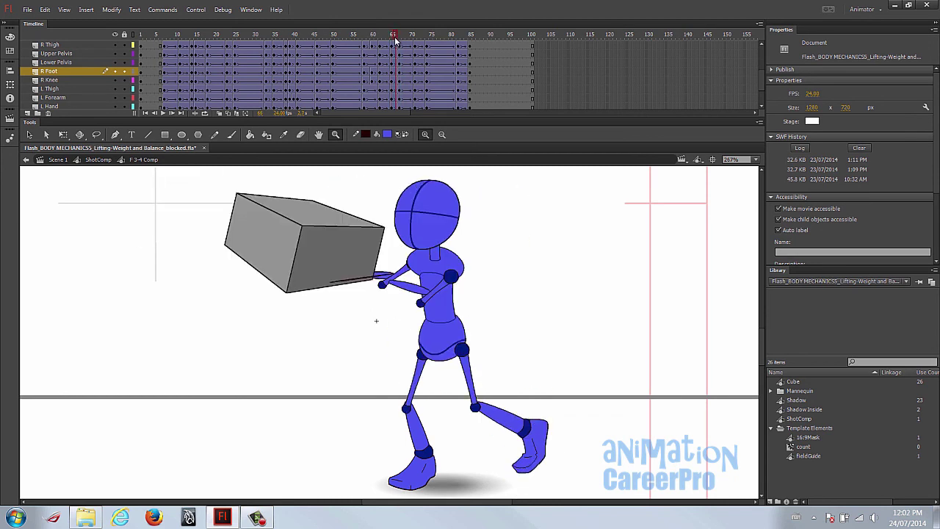
{"action": "key", "text": "v"}
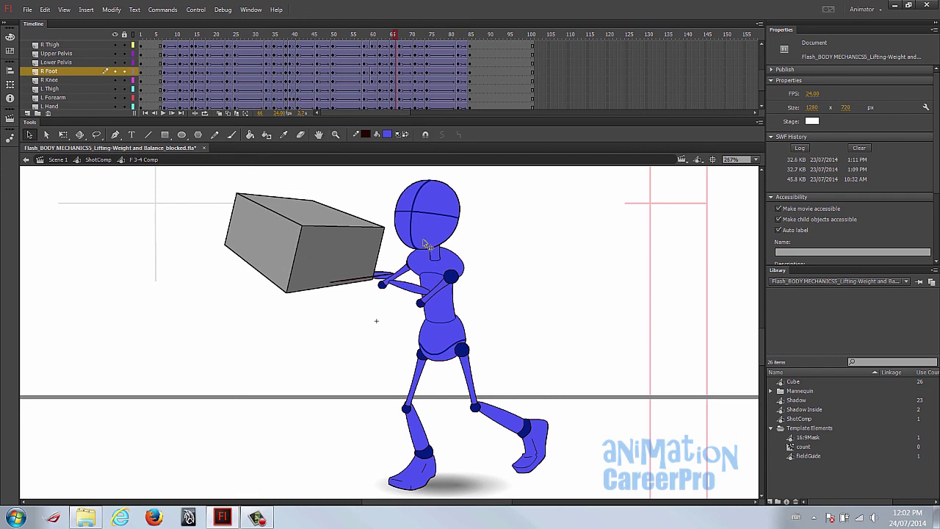
{"action": "mouse_move", "coordinate": [394, 38]}
{"action": "left_mouse_down"}
{"action": "mouse_move", "coordinate": [399, 48]}
{"action": "mouse_move", "coordinate": [391, 41]}
{"action": "left_mouse_up"}
{"action": "left_click", "coordinate": [511, 262]}
{"action": "left_click", "coordinate": [510, 240]}
{"action": "left_click", "coordinate": [395, 46]}
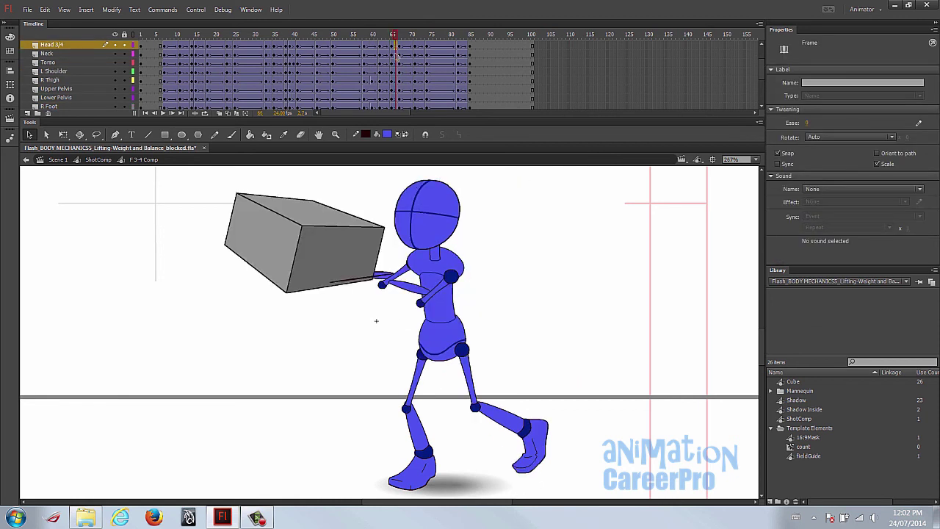
{"action": "left_click", "coordinate": [462, 240]}
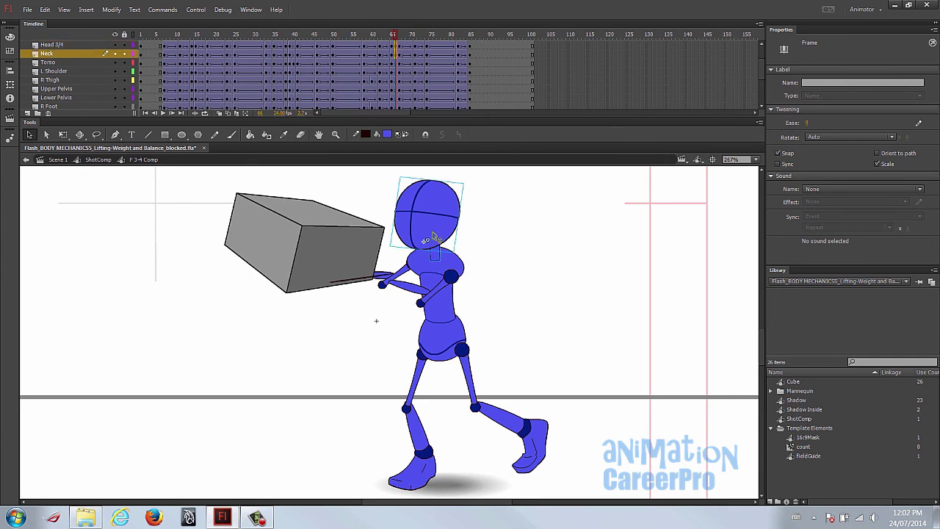
{"action": "left_click_drag", "start_coordinate": [433, 236], "coordinate": [433, 230]}
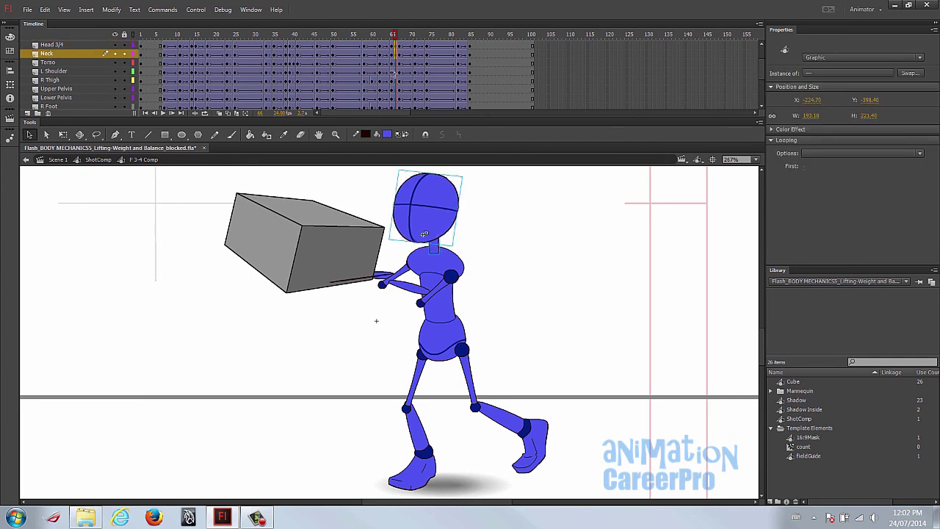
{"action": "left_click", "coordinate": [396, 43]}
{"action": "left_click_drag", "start_coordinate": [396, 42], "coordinate": [393, 45]}
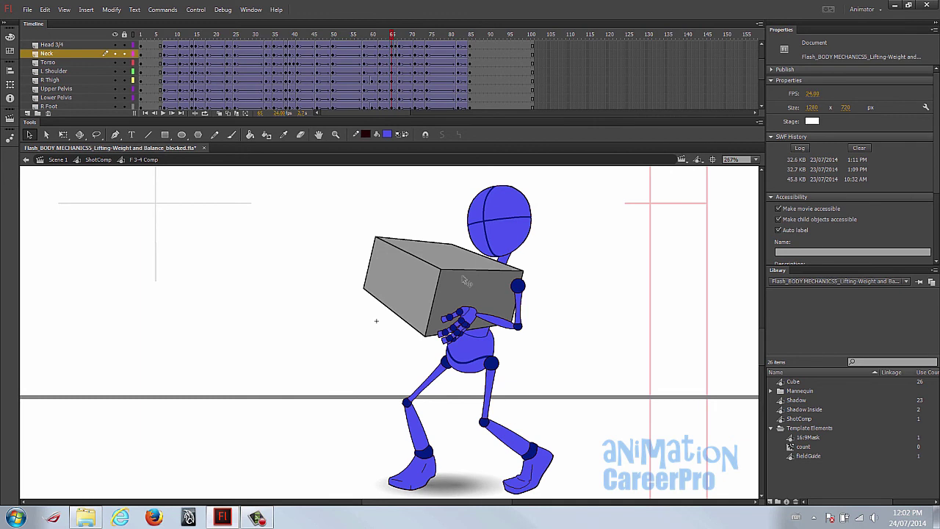
Add R Forearm and R Hand keyframes at frame 66 and lower the forearm and hand to meet the right elbow.
{"action": "left_click", "coordinate": [486, 316]}
{"action": "left_click", "coordinate": [472, 309], "text": "shift"}
{"action": "left_click_drag", "start_coordinate": [396, 46], "coordinate": [397, 56]}
{"action": "key", "text": "F6"}
{"action": "left_click_drag", "start_coordinate": [406, 292], "coordinate": [374, 295]}
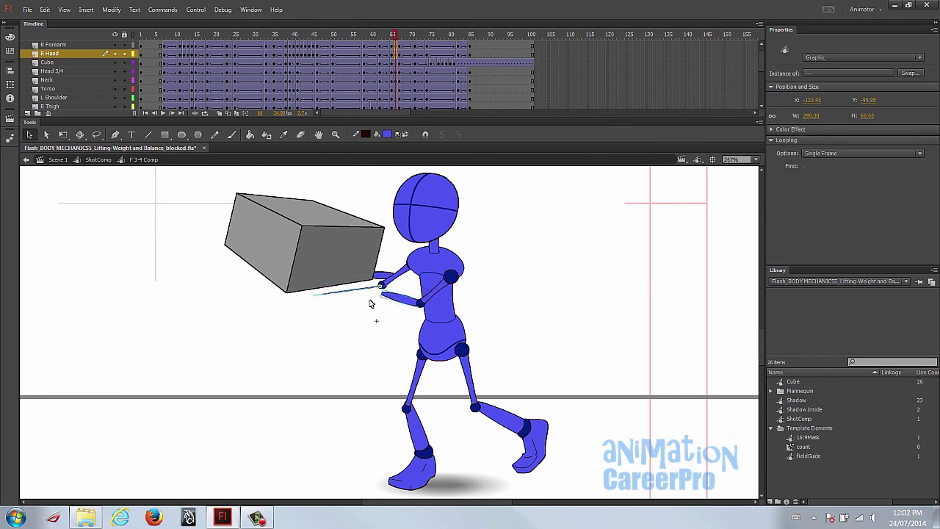
Copy the R Hand keyframe from frame 65 onto frame 66 and move the open hand to the right wrist.
{"action": "left_click", "coordinate": [395, 57]}
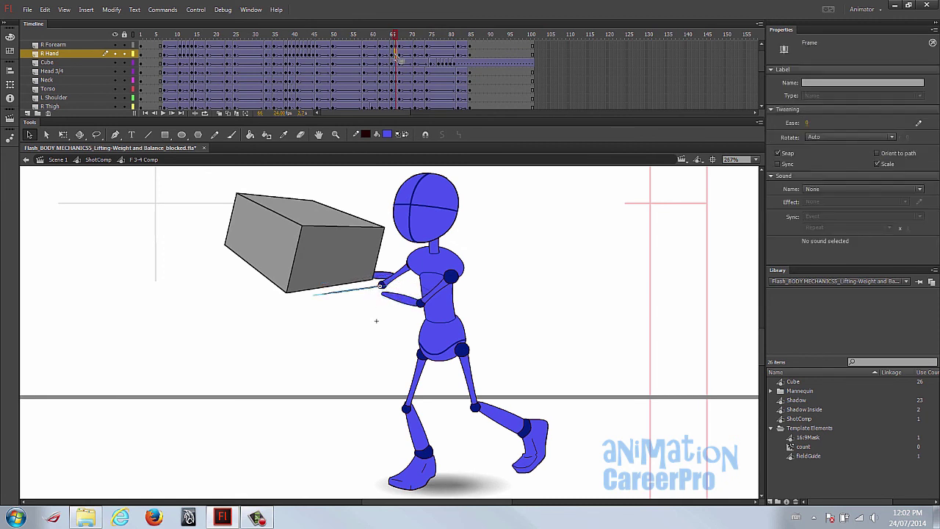
{"action": "right_click", "coordinate": [394, 56]}
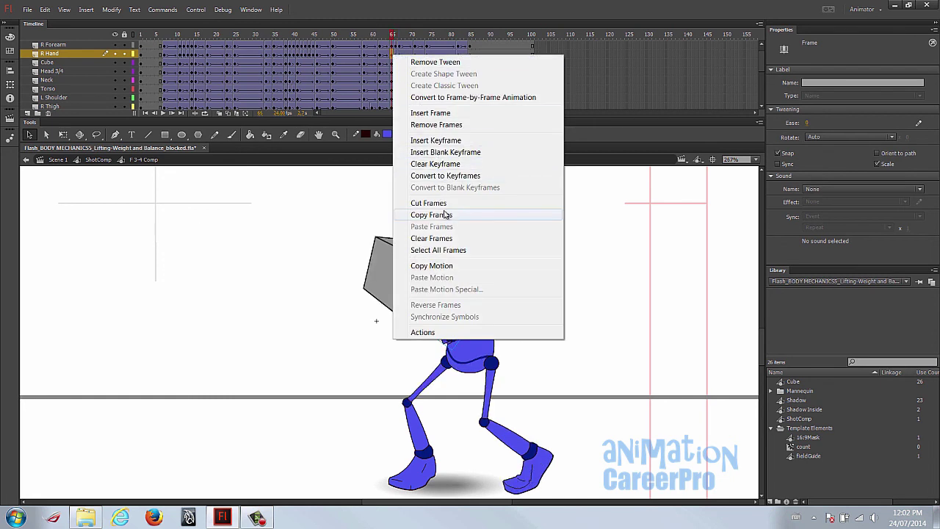
{"action": "left_click", "coordinate": [446, 215]}
{"action": "left_click", "coordinate": [398, 55]}
{"action": "right_click", "coordinate": [396, 55]}
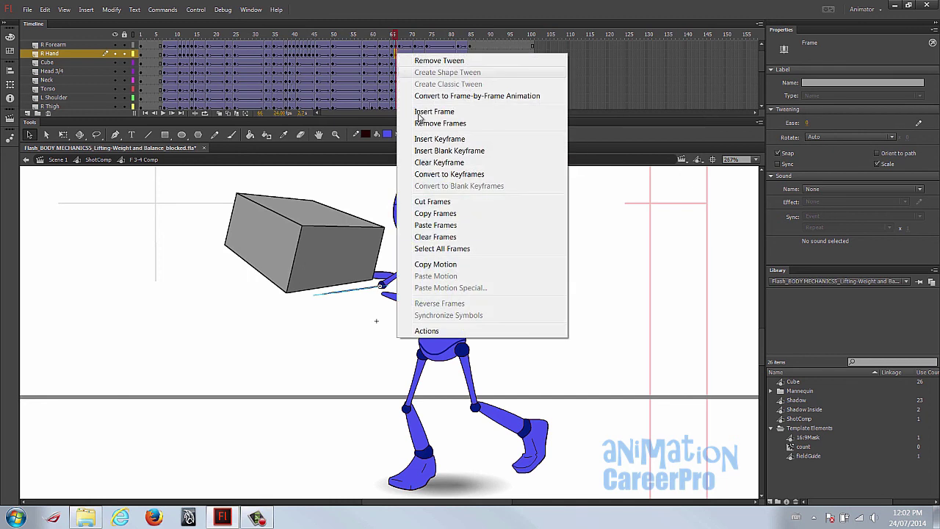
{"action": "left_click", "coordinate": [443, 226]}
{"action": "left_click_drag", "start_coordinate": [467, 329], "coordinate": [376, 302]}
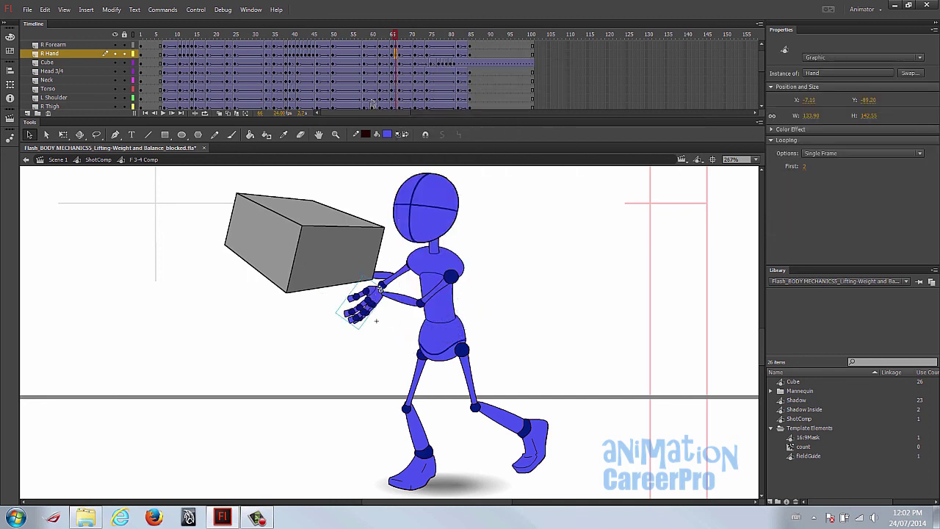
Rotate the right hand at the wrist at frame 66 so the palm sits under the cube, comparing with frame 65.
{"action": "key", "text": "q"}
{"action": "left_click_drag", "start_coordinate": [367, 340], "coordinate": [337, 309]}
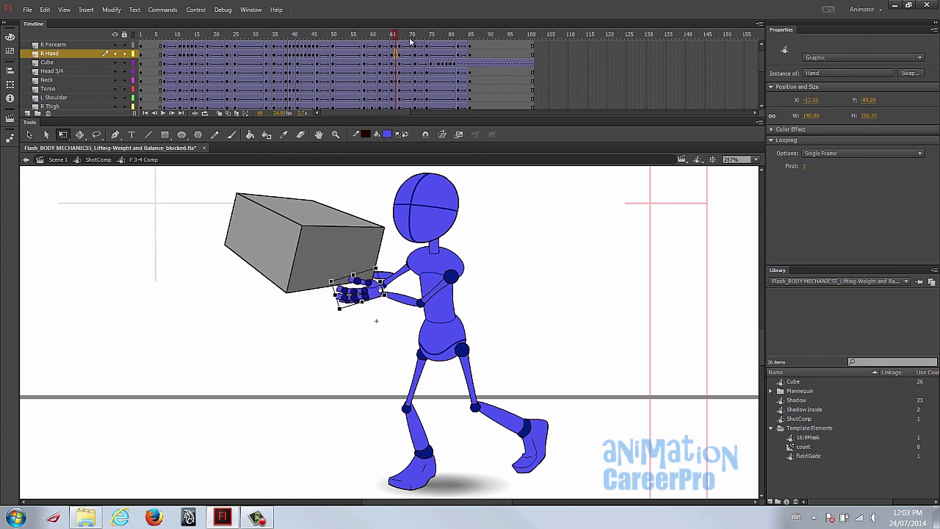
{"action": "left_click", "coordinate": [391, 35]}
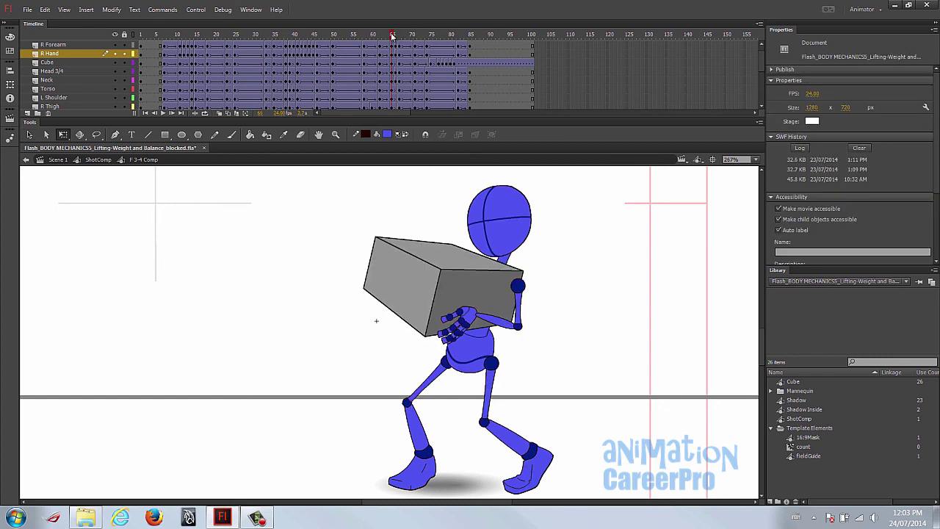
{"action": "left_click_drag", "start_coordinate": [393, 35], "coordinate": [394, 36]}
Rotate the right forearm and hand downward about the right elbow at frame 66.
{"action": "left_click", "coordinate": [404, 303]}
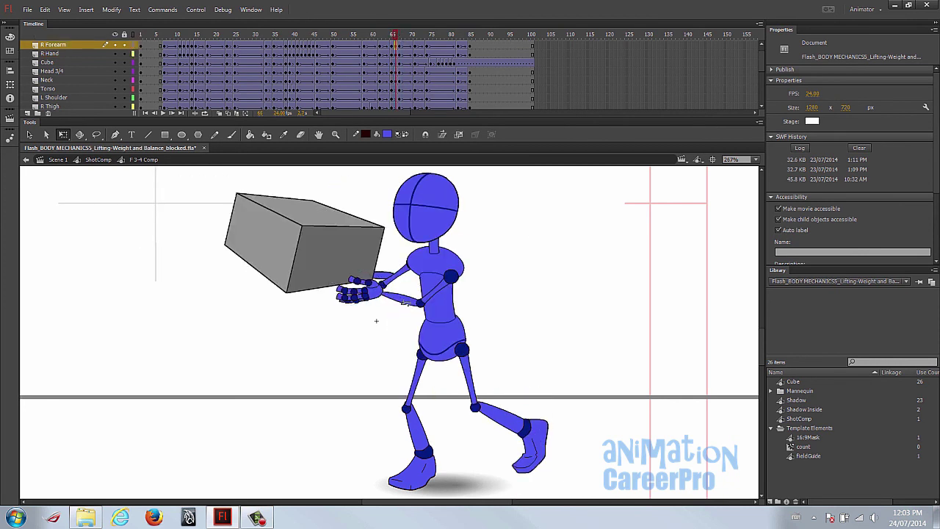
{"action": "left_click", "coordinate": [364, 297]}
{"action": "left_click_drag", "start_coordinate": [378, 288], "coordinate": [420, 302]}
{"action": "left_click_drag", "start_coordinate": [333, 312], "coordinate": [363, 356]}
Add an R Shoulder keyframe at frame 66 and swing the whole right arm up at the shoulder toward the cube.
{"action": "left_click", "coordinate": [455, 281], "text": "shift"}
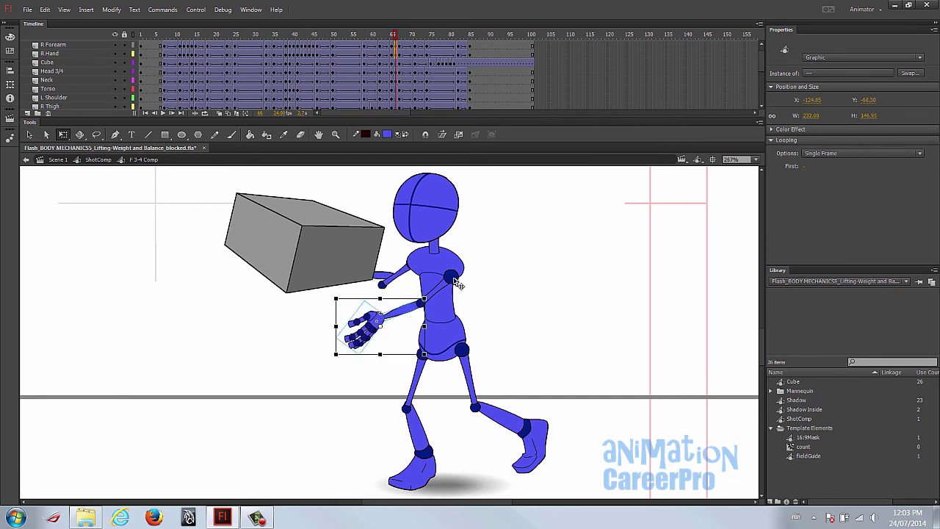
{"action": "left_click_drag", "start_coordinate": [396, 36], "coordinate": [396, 36]}
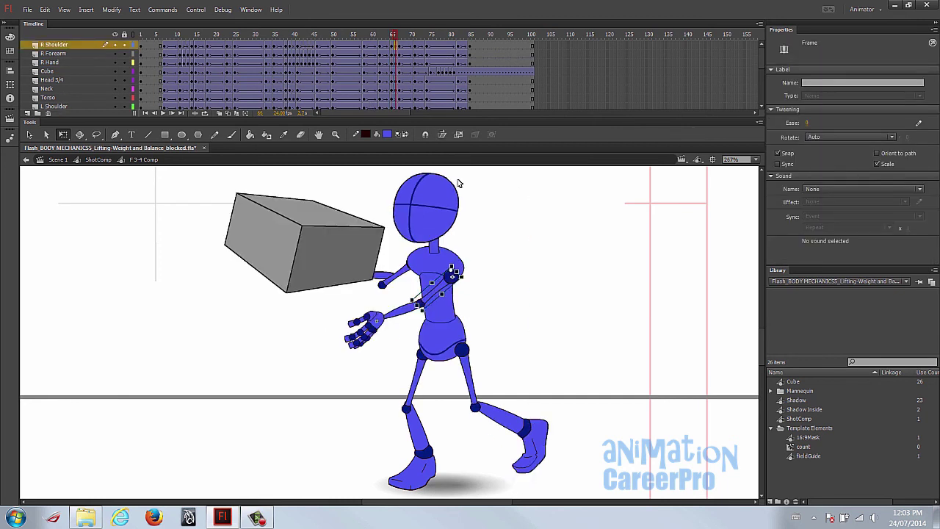
{"action": "left_click", "coordinate": [389, 321]}
{"action": "left_click_drag", "start_coordinate": [389, 321], "coordinate": [402, 298]}
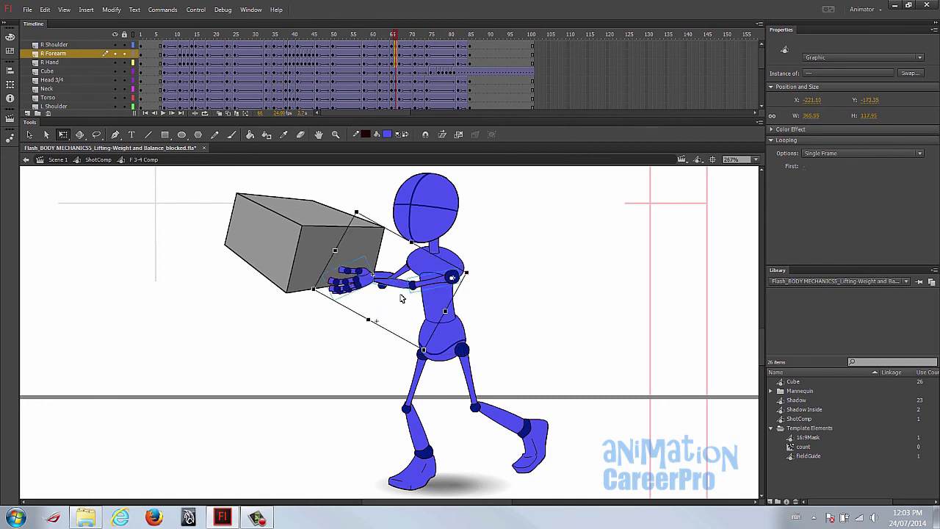
{"action": "left_click", "coordinate": [397, 41]}
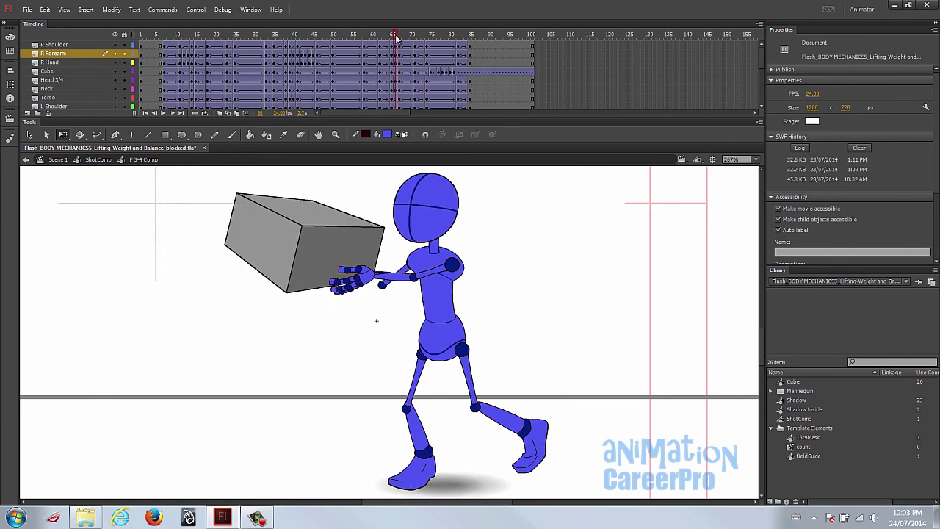
{"action": "left_click_drag", "start_coordinate": [395, 39], "coordinate": [383, 41]}
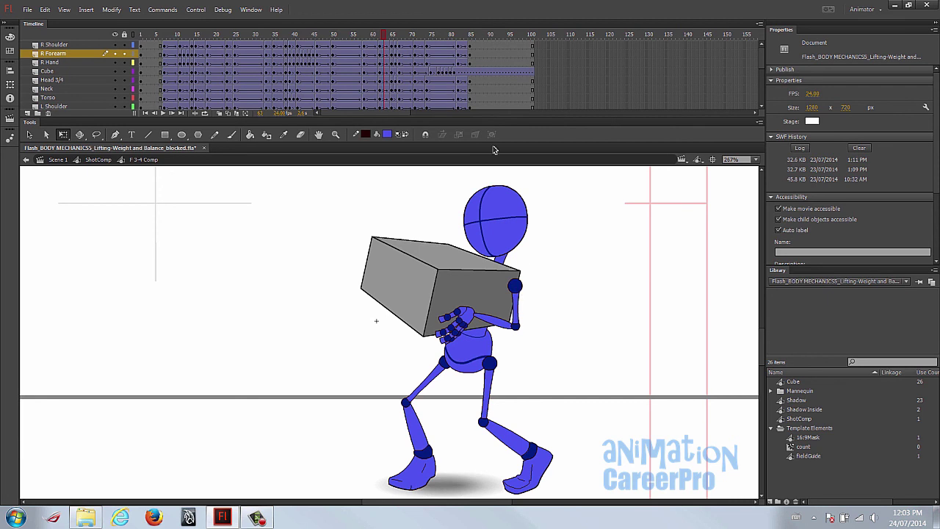
{"action": "left_click_drag", "start_coordinate": [383, 36], "coordinate": [396, 54]}
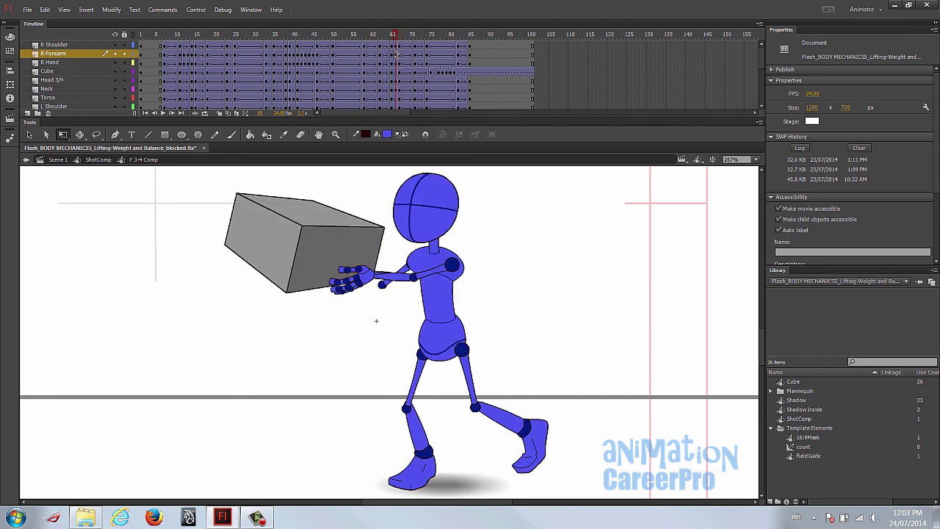
Display the cube as an outline and move the left forearm and hand forward at frame 66.
{"action": "left_click", "coordinate": [133, 71]}
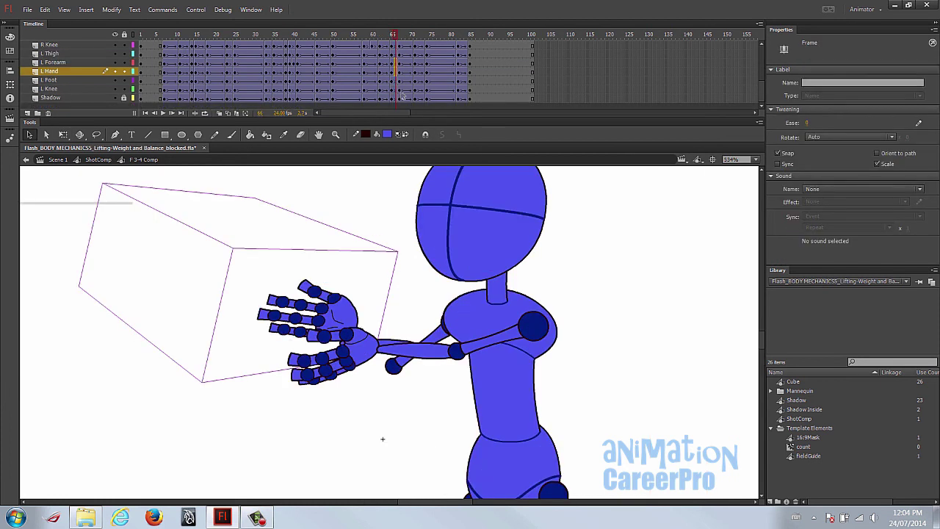
{"action": "left_click", "coordinate": [389, 339]}
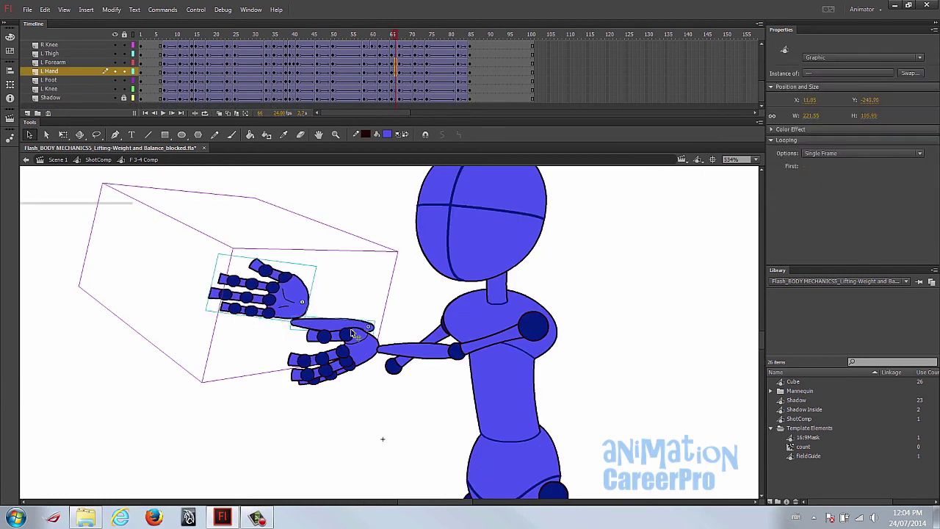
{"action": "left_click", "coordinate": [392, 35]}
Add an L Shoulder keyframe at frame 66 and raise the left upper arm at the shoulder to meet the left forearm.
{"action": "left_click", "coordinate": [565, 326]}
{"action": "left_click", "coordinate": [395, 47]}
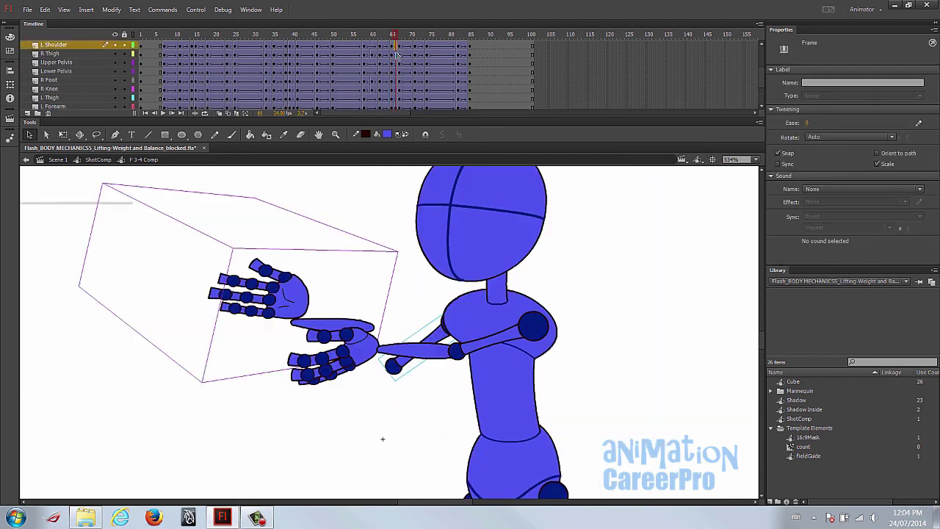
{"action": "key", "text": "q"}
{"action": "left_click", "coordinate": [424, 382]}
{"action": "left_click_drag", "start_coordinate": [377, 362], "coordinate": [375, 360]}
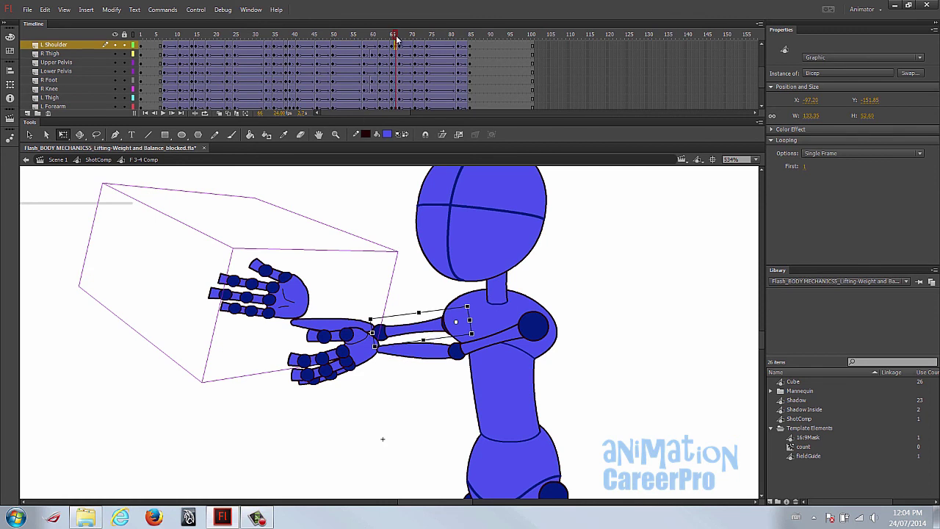
{"action": "left_click", "coordinate": [396, 36]}
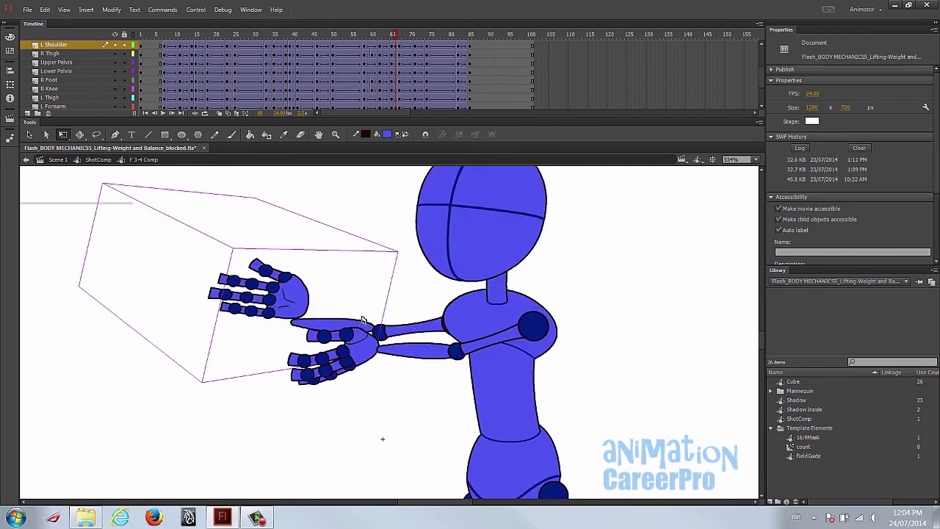
Check the throw between frames 65 and 71, and rotate the left thigh slightly at frame 65.
{"action": "left_click_drag", "start_coordinate": [398, 35], "coordinate": [415, 44]}
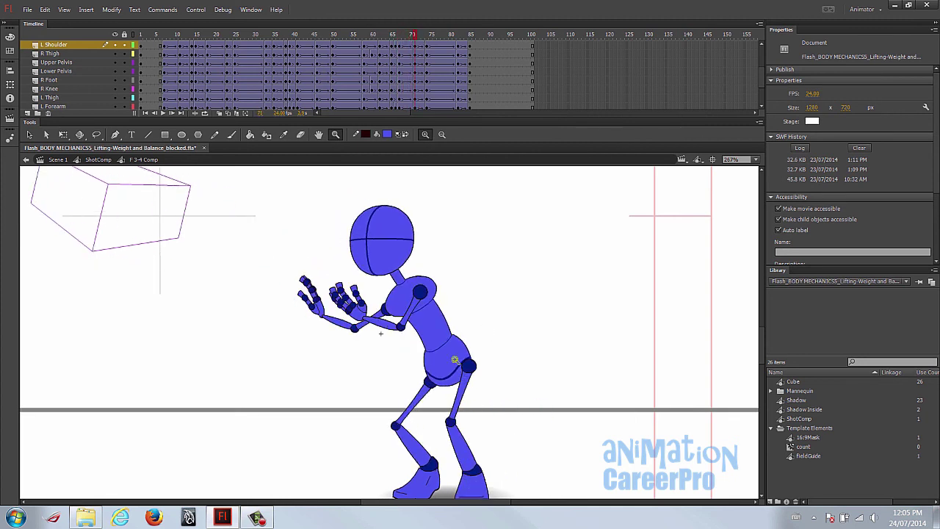
{"action": "left_click_drag", "start_coordinate": [463, 260], "coordinate": [450, 247]}
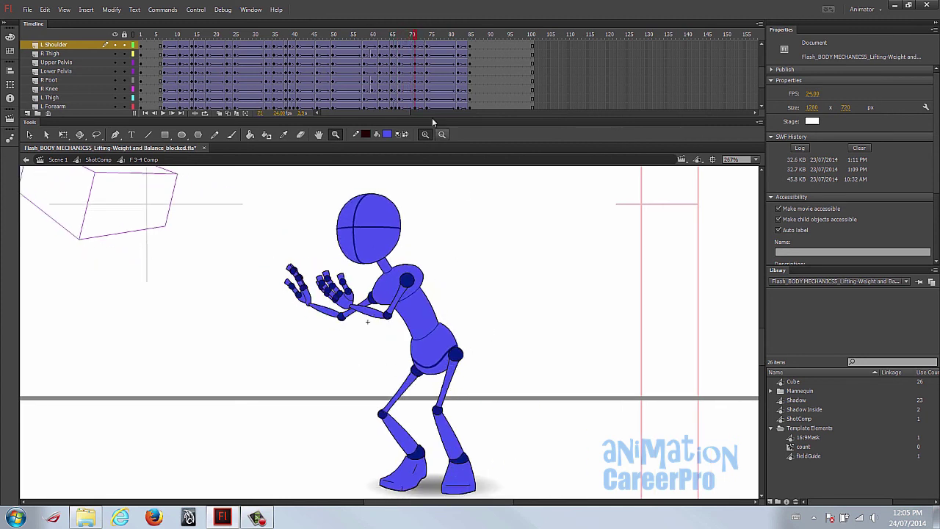
{"action": "left_click", "coordinate": [401, 37]}
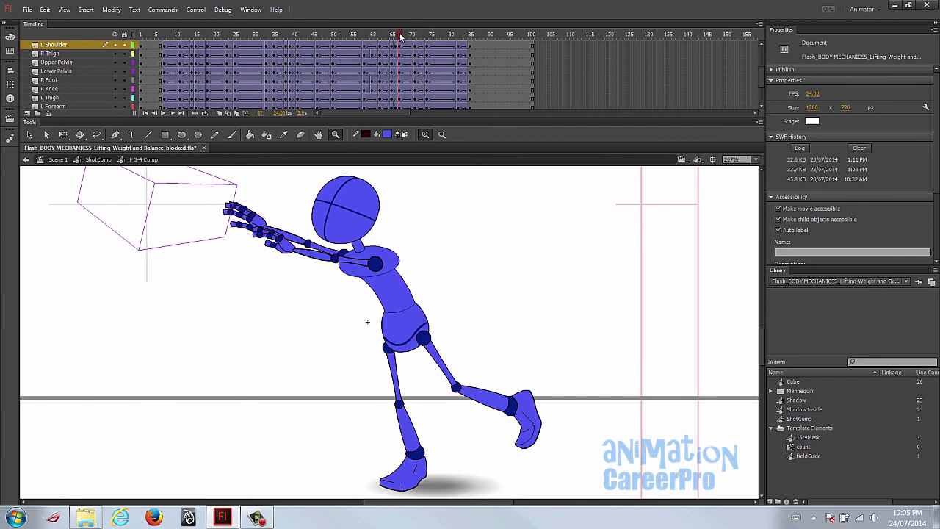
{"action": "mouse_move", "coordinate": [401, 37]}
{"action": "left_mouse_down"}
{"action": "mouse_move", "coordinate": [408, 41]}
{"action": "mouse_move", "coordinate": [395, 47]}
{"action": "left_mouse_up"}
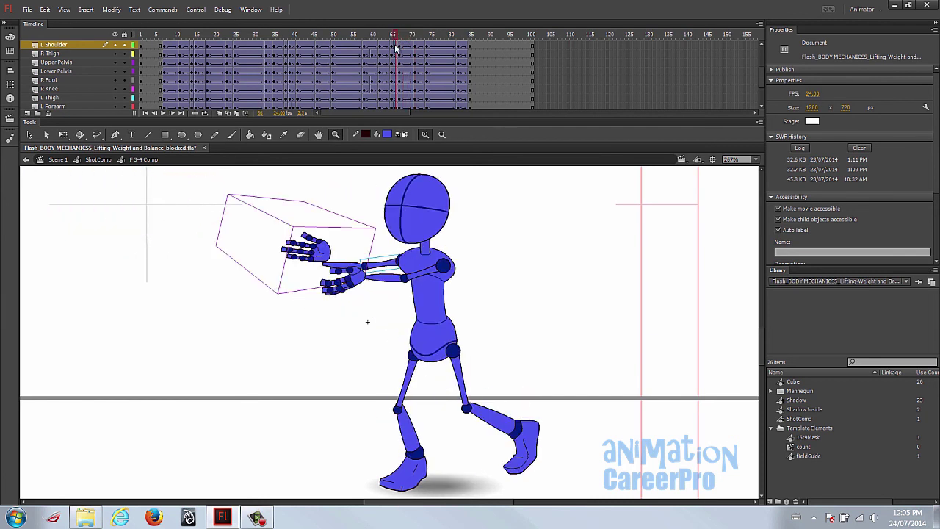
{"action": "key", "text": "comma"}
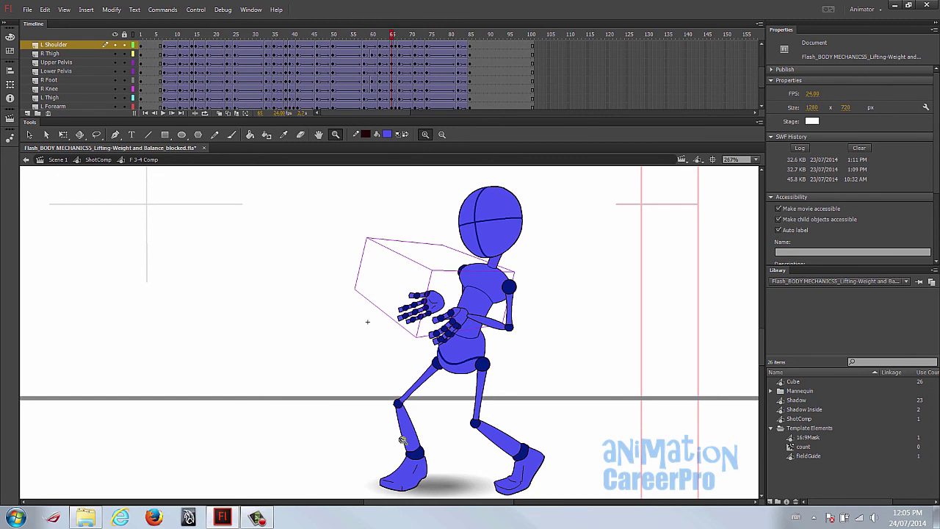
{"action": "key", "text": "v"}
{"action": "left_click", "coordinate": [415, 397]}
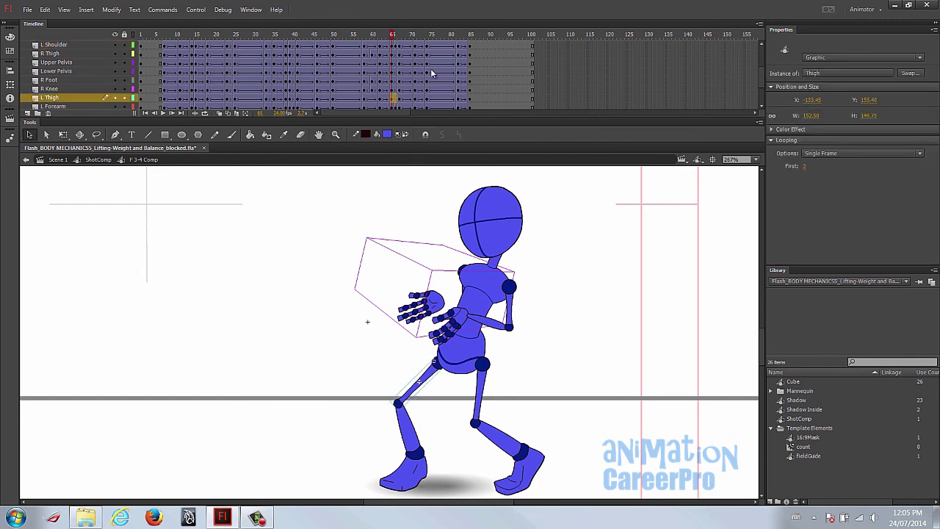
{"action": "left_click", "coordinate": [395, 39]}
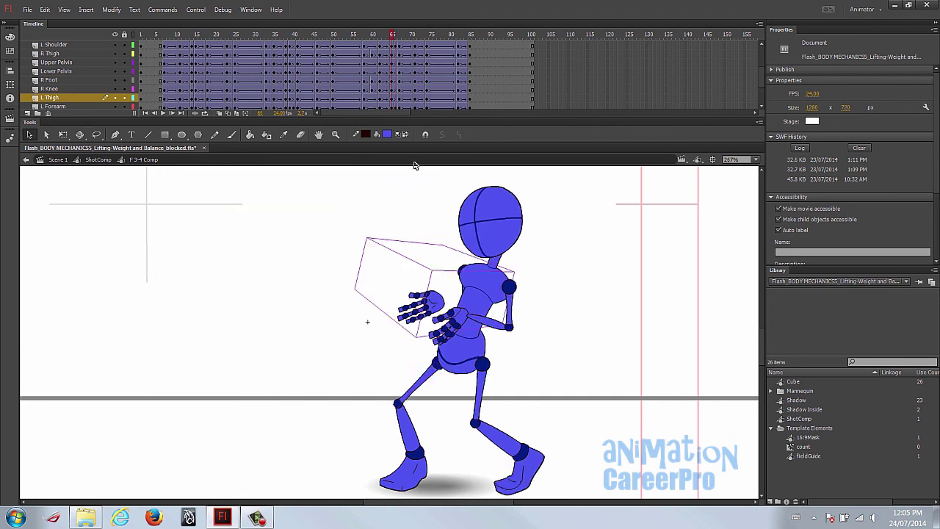
{"action": "left_click", "coordinate": [406, 380]}
{"action": "key", "text": "q"}
{"action": "left_click_drag", "start_coordinate": [395, 418], "coordinate": [399, 416]}
Rotate the whole right arm down and back about the shoulder at frame 71.
{"action": "left_click_drag", "start_coordinate": [394, 35], "coordinate": [416, 37]}
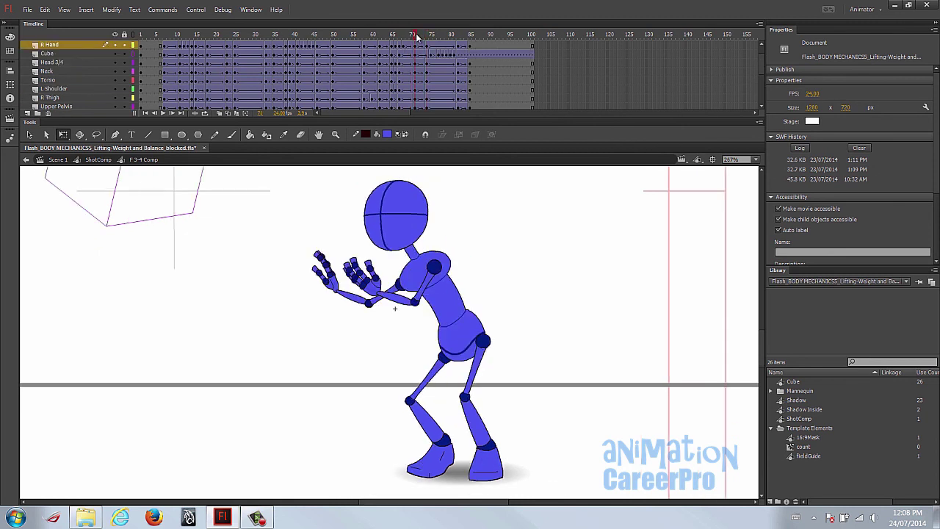
{"action": "left_click", "coordinate": [378, 283]}
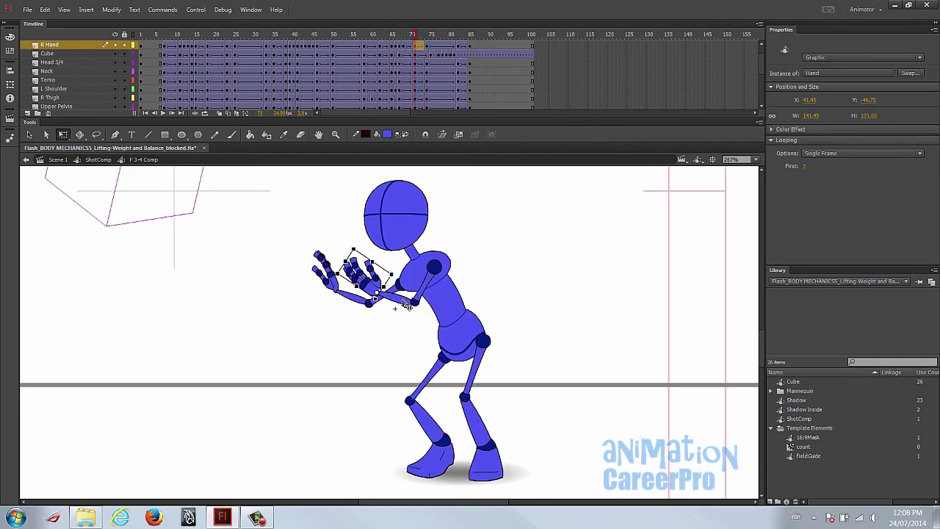
{"action": "left_click", "coordinate": [435, 270]}
{"action": "left_click_drag", "start_coordinate": [337, 308], "coordinate": [381, 365]}
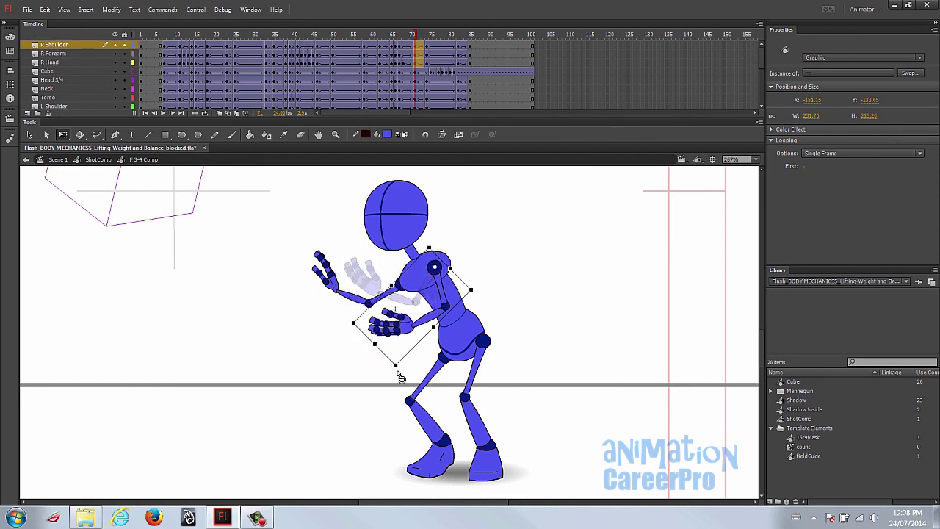
{"action": "left_click", "coordinate": [413, 36]}
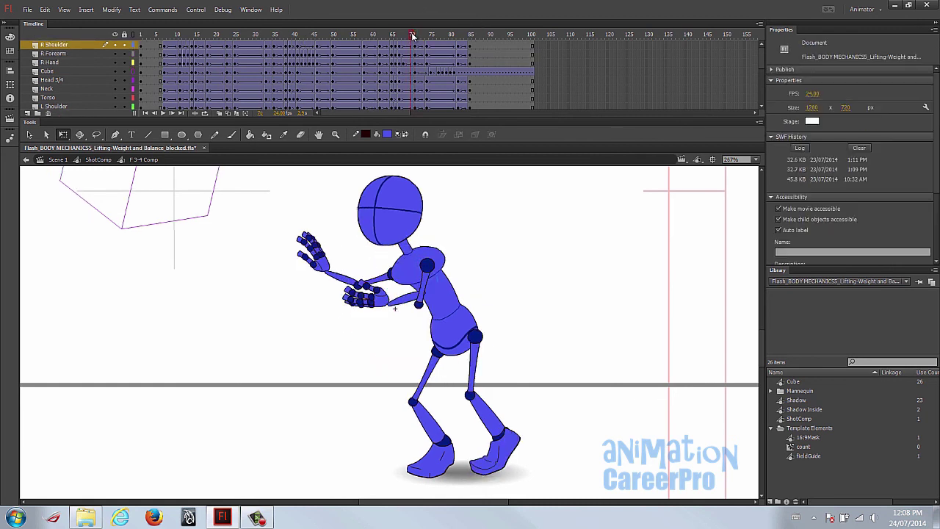
Reposition the right forearm and hand at frame 68 so they rejoin at the elbow and wrist.
{"action": "left_click_drag", "start_coordinate": [415, 37], "coordinate": [403, 36]}
{"action": "left_click", "coordinate": [361, 259]}
{"action": "key", "text": "v"}
{"action": "key", "text": "ctrl+equal"}
{"action": "left_click_drag", "start_coordinate": [400, 338], "coordinate": [386, 356]}
{"action": "left_click_drag", "start_coordinate": [293, 298], "coordinate": [284, 335]}
{"action": "key", "text": "period"}
{"action": "key", "text": "period"}
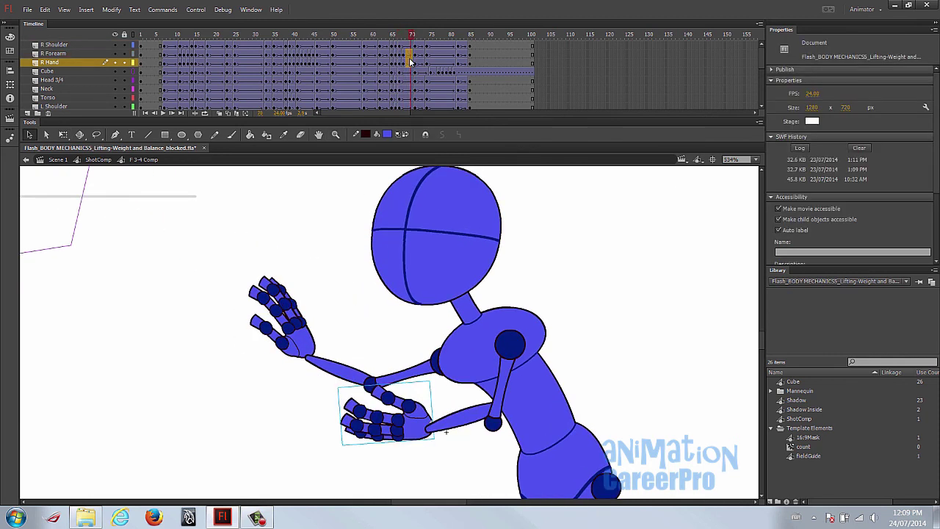
Move the right forearm and hand at frames 69 and 70 to meet the right elbow and wrist.
{"action": "left_click", "coordinate": [407, 36]}
{"action": "left_click_drag", "start_coordinate": [402, 374], "coordinate": [356, 415]}
{"action": "left_click_drag", "start_coordinate": [411, 387], "coordinate": [401, 452]}
{"action": "left_click", "coordinate": [413, 36]}
{"action": "left_click_drag", "start_coordinate": [441, 426], "coordinate": [432, 448]}
Review the arm motion between frames 67 and 75 with the whole figure in view.
{"action": "left_click_drag", "start_coordinate": [414, 36], "coordinate": [403, 52]}
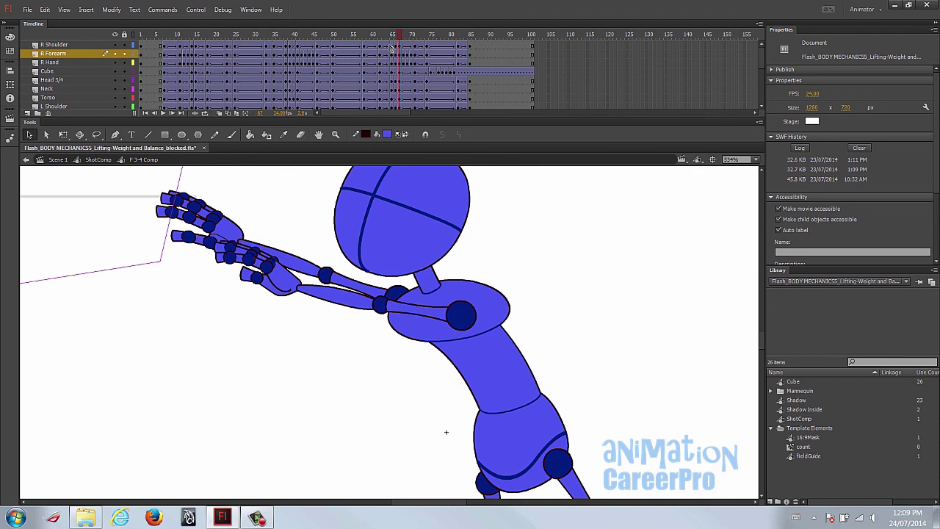
{"action": "left_click_drag", "start_coordinate": [399, 35], "coordinate": [415, 39]}
{"action": "key", "text": "z"}
{"action": "key", "text": "ctrl+minus"}
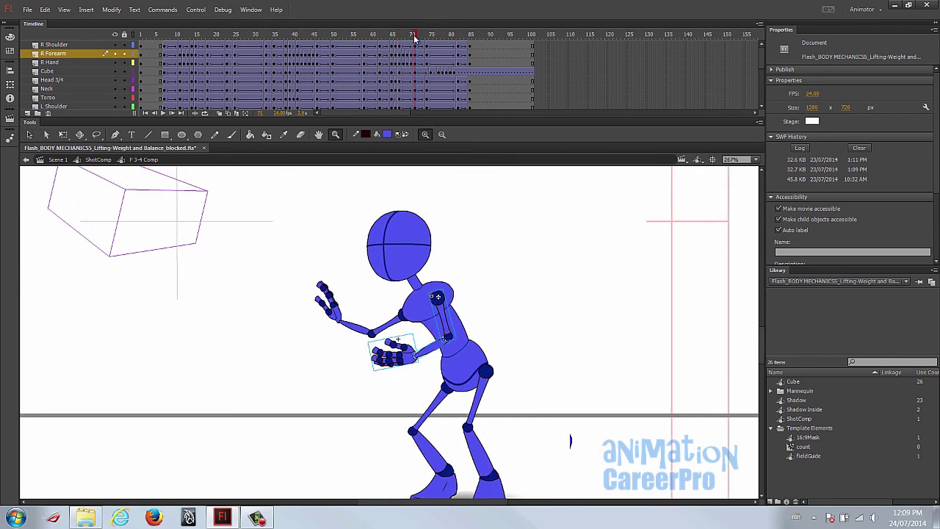
{"action": "left_click_drag", "start_coordinate": [445, 283], "coordinate": [444, 268]}
{"action": "left_click_drag", "start_coordinate": [427, 36], "coordinate": [414, 37]}
{"action": "left_click", "coordinate": [432, 35]}
Add L Forearm and L Hand keyframes at frames 72 and 73 and align the left forearm and hand with their joints.
{"action": "left_click", "coordinate": [318, 278]}
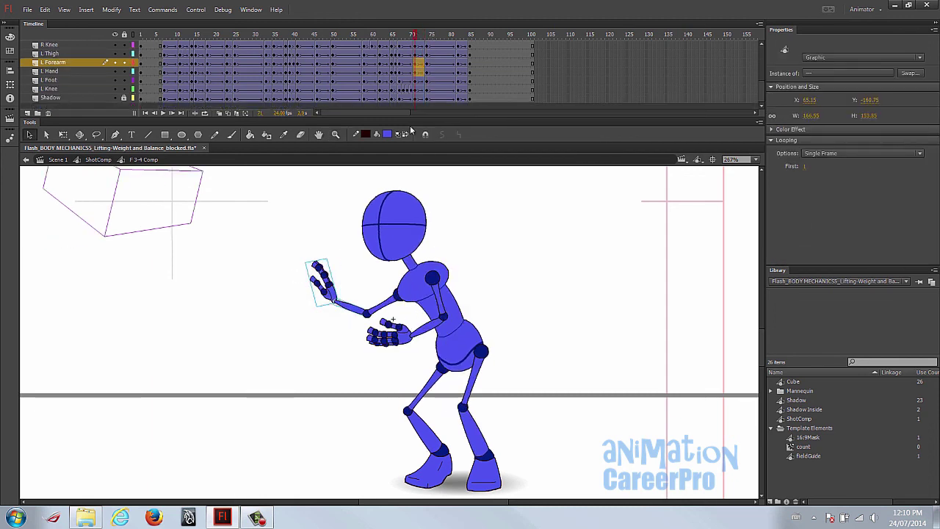
{"action": "left_click", "coordinate": [420, 70]}
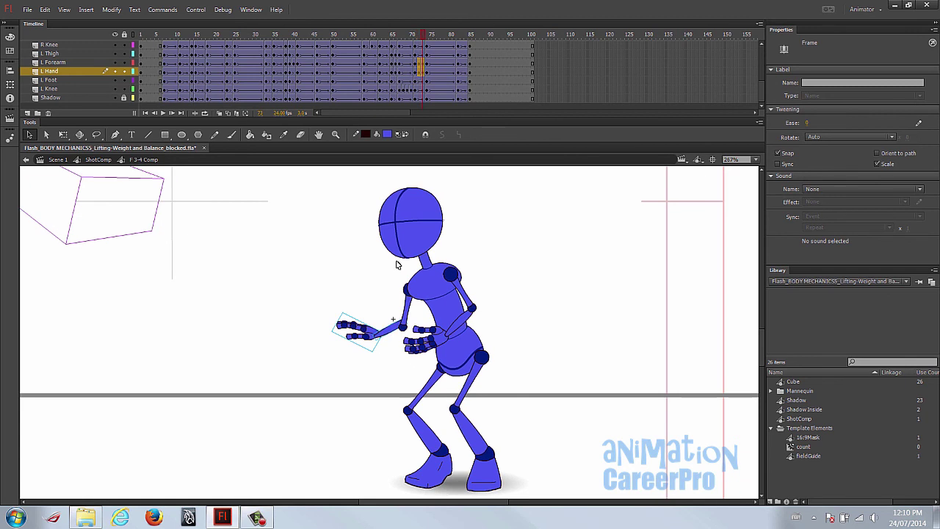
{"action": "left_click", "coordinate": [417, 36]}
{"action": "left_click", "coordinate": [345, 307]}
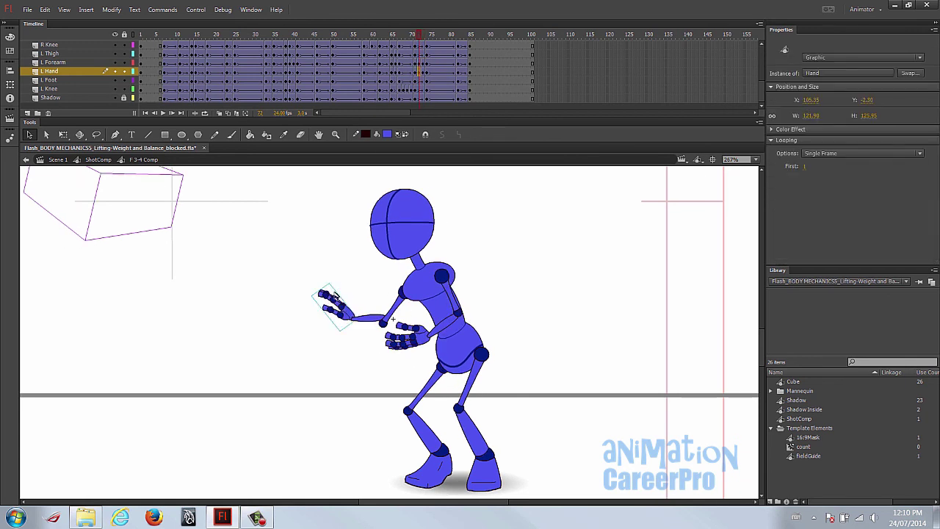
{"action": "left_click", "coordinate": [383, 317]}
{"action": "key", "text": "period"}
{"action": "left_click", "coordinate": [372, 338]}
{"action": "left_click", "coordinate": [385, 331]}
Play back the throw repeatedly from frame 65, and play the whole animation from frame 1.
{"action": "left_click_drag", "start_coordinate": [419, 36], "coordinate": [442, 37]}
{"action": "key", "text": "Return"}
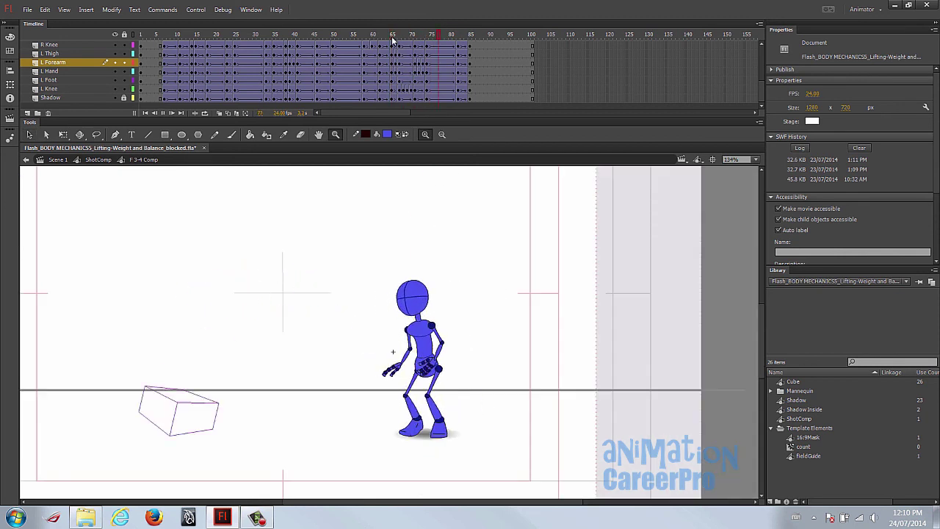
{"action": "left_click", "coordinate": [392, 38]}
{"action": "key", "text": "Return"}
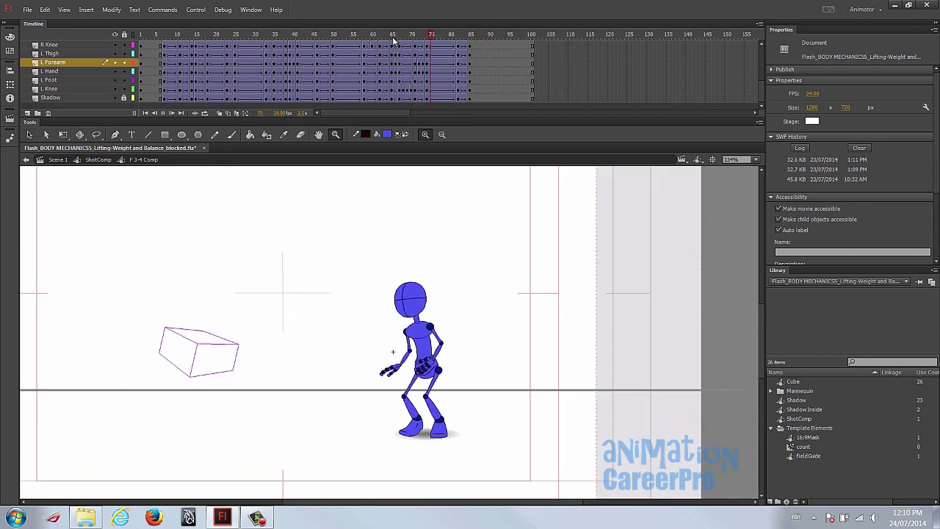
{"action": "left_click", "coordinate": [393, 38]}
{"action": "key", "text": "Return"}
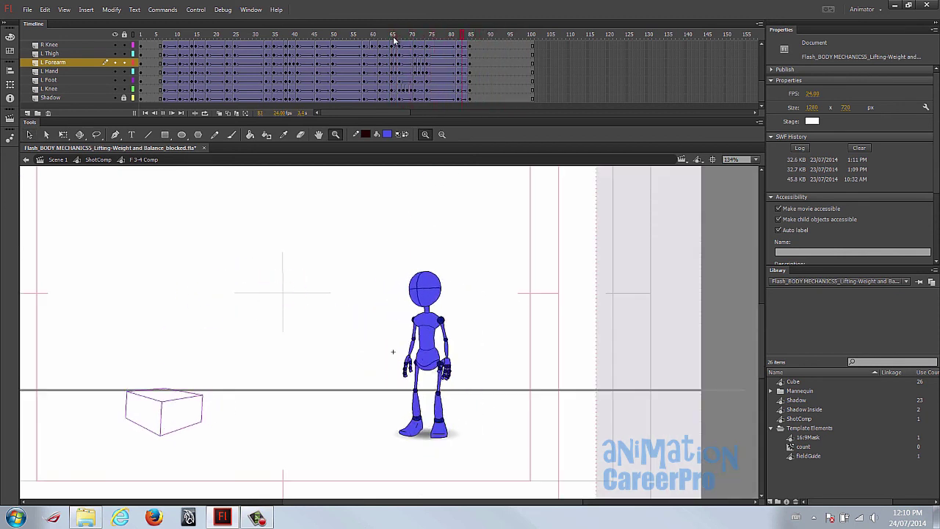
{"action": "left_click", "coordinate": [139, 35]}
{"action": "key", "text": "Return"}
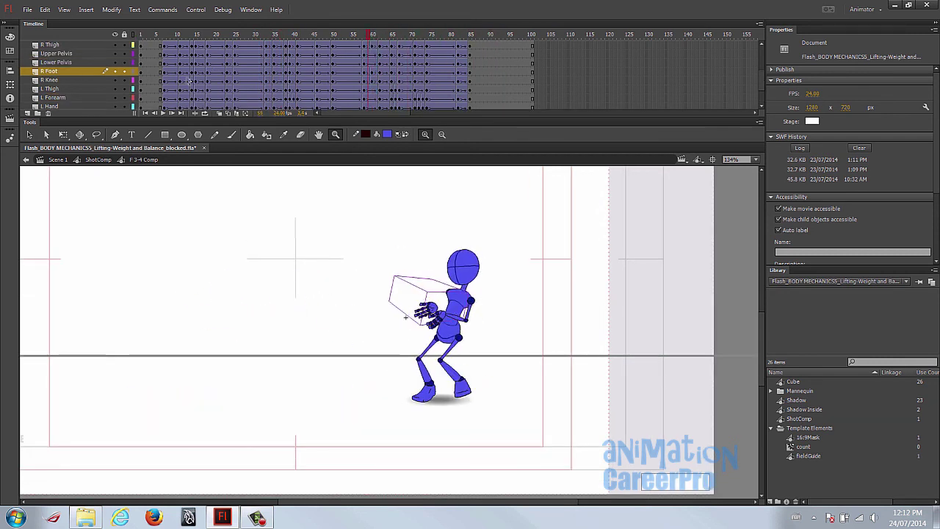
Show the Cube layer filled instead of as an outline, and nudge the cube slightly toward the body at frame 50.
{"action": "scroll", "coordinate": [118, 93], "scroll_direction": "up", "scroll_amount": 3}
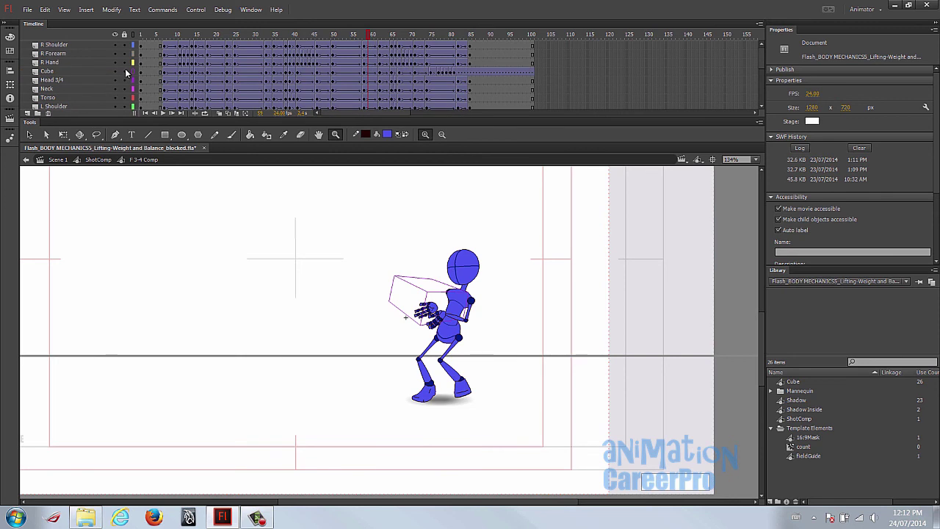
{"action": "left_click", "coordinate": [134, 72]}
{"action": "mouse_move", "coordinate": [332, 71]}
{"action": "left_mouse_down"}
{"action": "mouse_move", "coordinate": [332, 58]}
{"action": "mouse_move", "coordinate": [321, 57]}
{"action": "mouse_move", "coordinate": [331, 59]}
{"action": "left_mouse_up"}
{"action": "key", "text": "z"}
{"action": "left_click_drag", "start_coordinate": [367, 220], "coordinate": [526, 364]}
{"action": "key", "text": "v"}
{"action": "key", "text": "space"}
{"action": "left_click_drag", "start_coordinate": [476, 309], "coordinate": [508, 288]}
{"action": "left_click_drag", "start_coordinate": [321, 37], "coordinate": [334, 42]}
{"action": "left_click", "coordinate": [395, 314]}
{"action": "key", "text": "Right"}
{"action": "key", "text": "Right"}
{"action": "key", "text": "Right"}
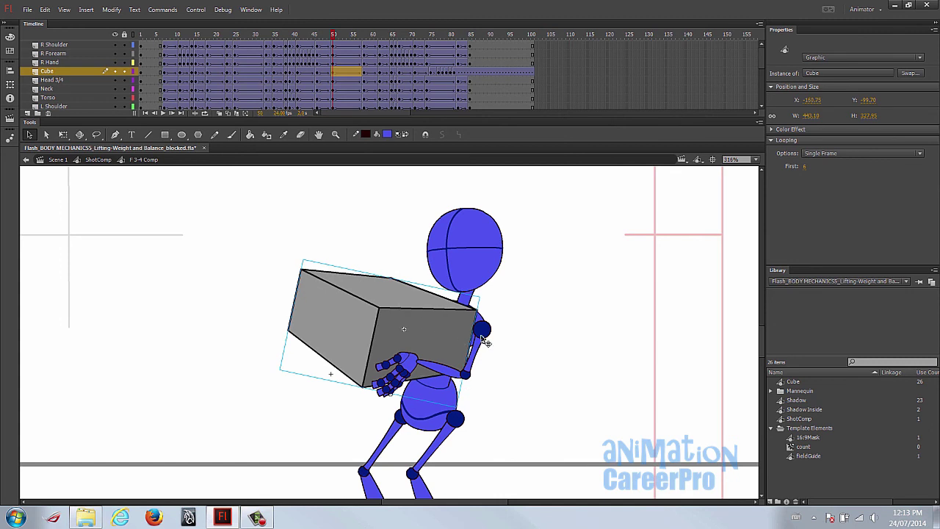
Select the cube at frame 62 and nudge it six steps away from the mannequin's chest, checking it against frame 67.
{"action": "left_click_drag", "start_coordinate": [332, 34], "coordinate": [381, 62]}
{"action": "left_click", "coordinate": [414, 345]}
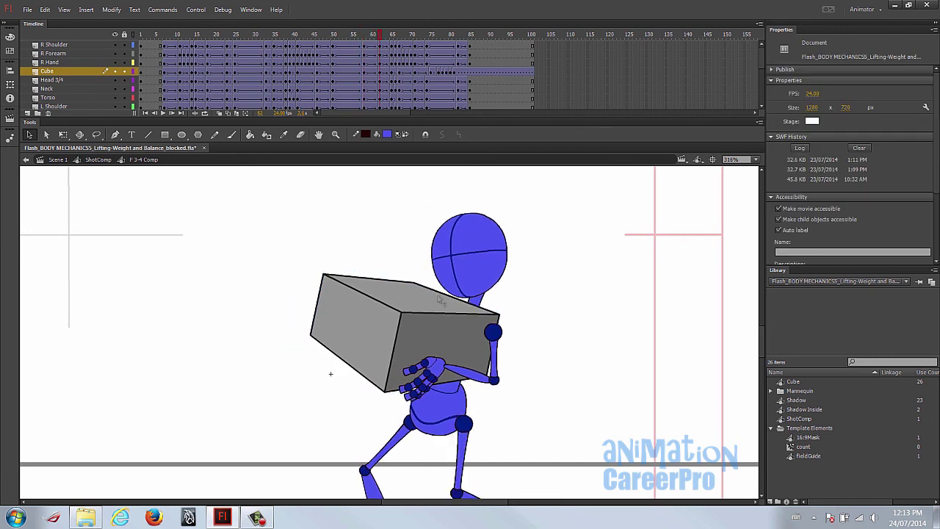
{"action": "left_click", "coordinate": [445, 319]}
{"action": "key", "text": "Left"}
{"action": "key", "text": "Left"}
{"action": "key", "text": "Left"}
{"action": "key", "text": "Left"}
{"action": "key", "text": "Left"}
{"action": "key", "text": "Left"}
{"action": "mouse_move", "coordinate": [384, 34]}
{"action": "left_mouse_down"}
{"action": "mouse_move", "coordinate": [363, 44]}
{"action": "mouse_move", "coordinate": [392, 51]}
{"action": "mouse_move", "coordinate": [399, 36]}
{"action": "left_mouse_up"}
{"action": "left_click", "coordinate": [427, 316]}
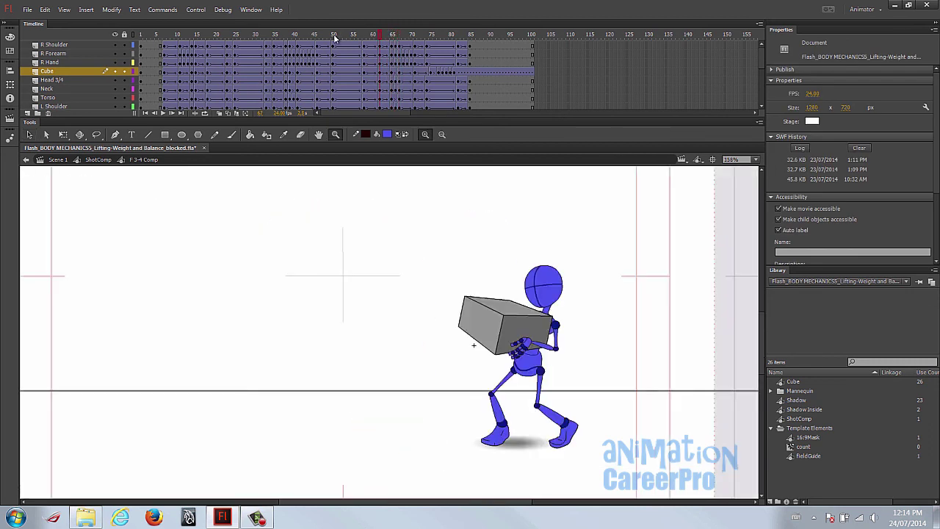
Play back the animation from frame 50, and play the whole sequence from frame 1.
{"action": "left_click", "coordinate": [333, 37]}
{"action": "key", "text": "Return"}
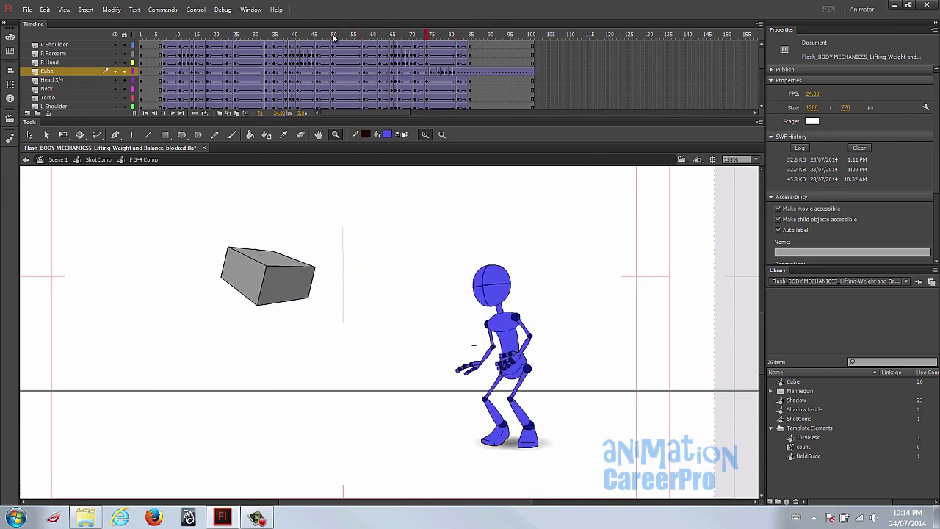
{"action": "left_click", "coordinate": [142, 37]}
{"action": "key", "text": "Return"}
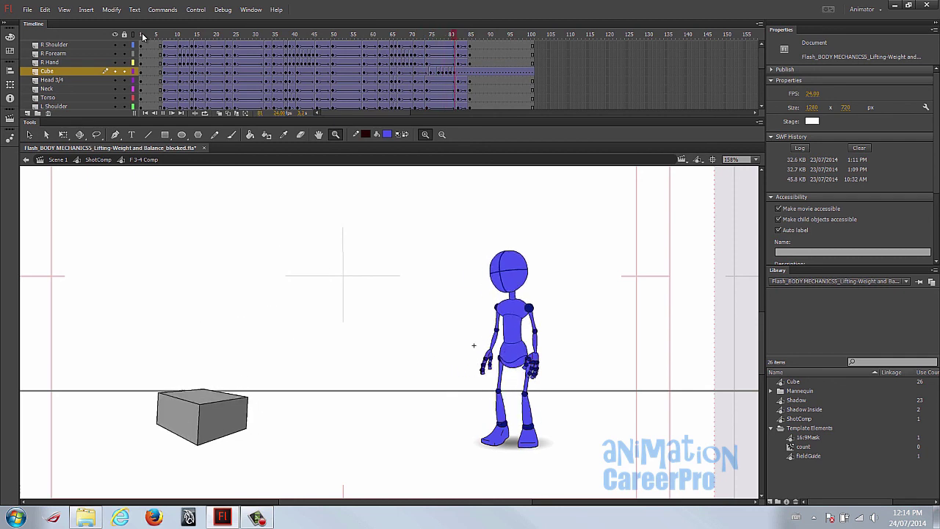
Remove the tween from the Cube layer's final hold at frame 89 and play the animation again.
{"action": "right_click", "coordinate": [485, 71]}
{"action": "left_click", "coordinate": [521, 80]}
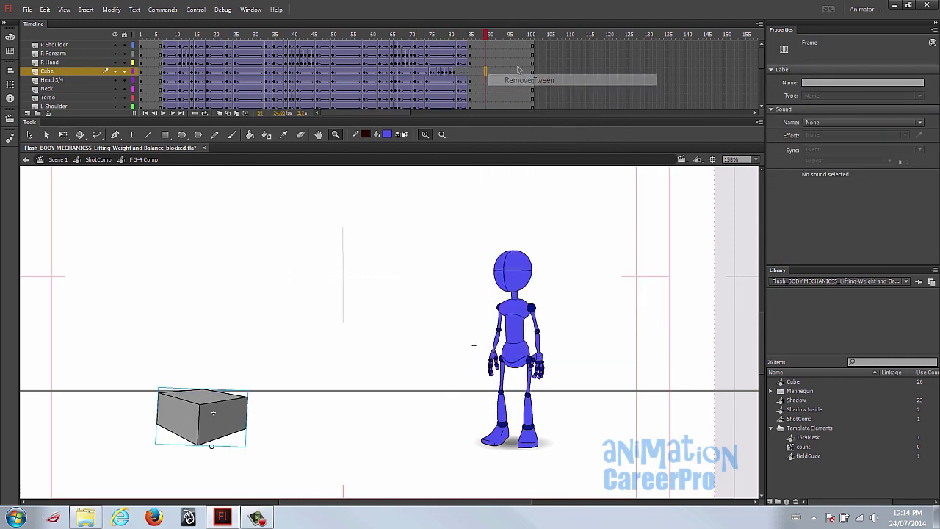
{"action": "key", "text": "Return"}
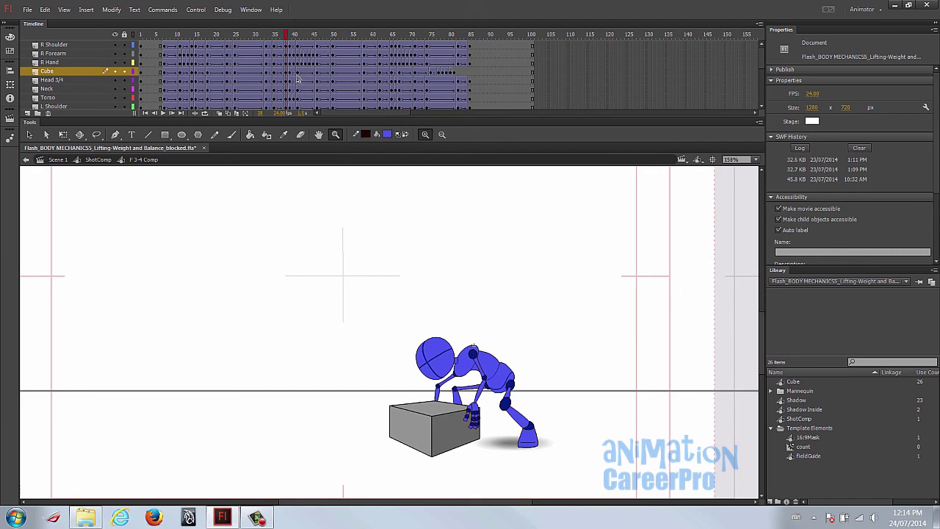
Select the tween spans at frame 29 across the mannequin's layers and raise their ease so the lean over the cube slows down.
{"action": "left_click_drag", "start_coordinate": [287, 35], "coordinate": [312, 67]}
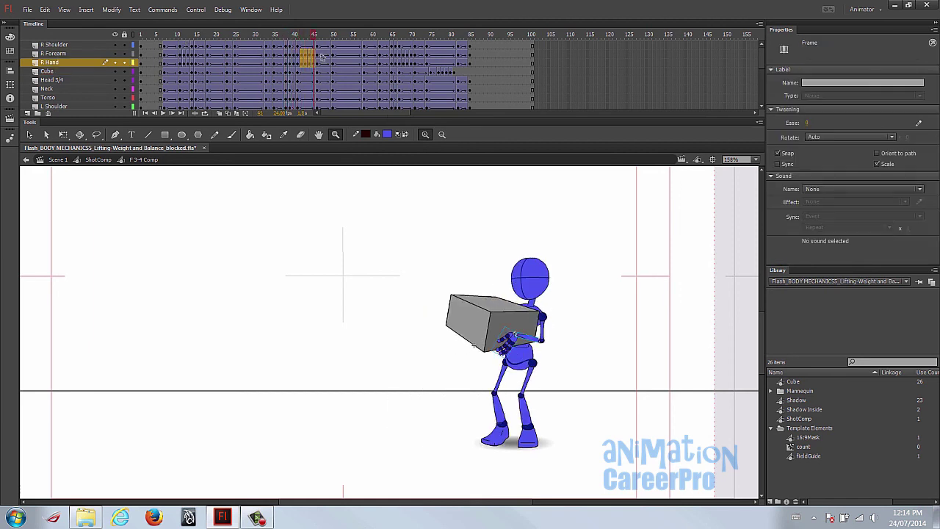
{"action": "left_click_drag", "start_coordinate": [333, 36], "coordinate": [250, 78]}
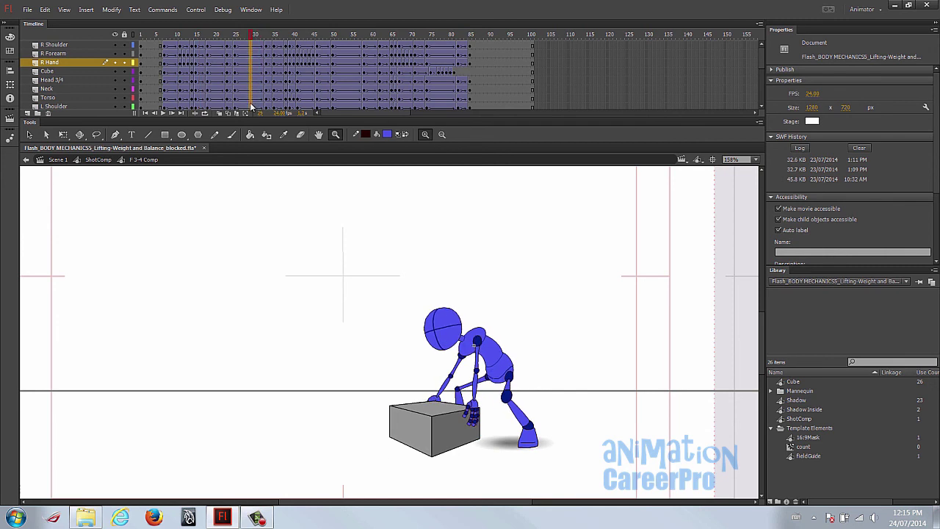
{"action": "left_click", "coordinate": [250, 107]}
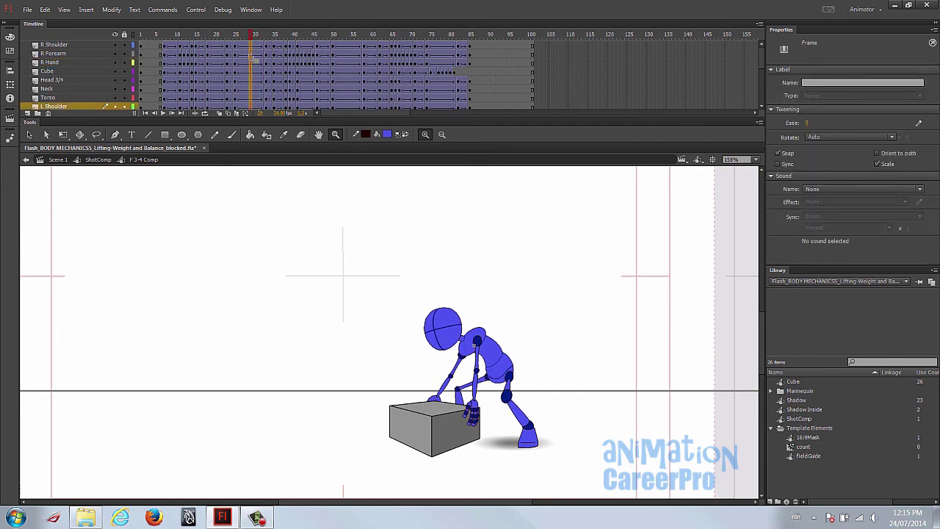
{"action": "left_click", "coordinate": [251, 45]}
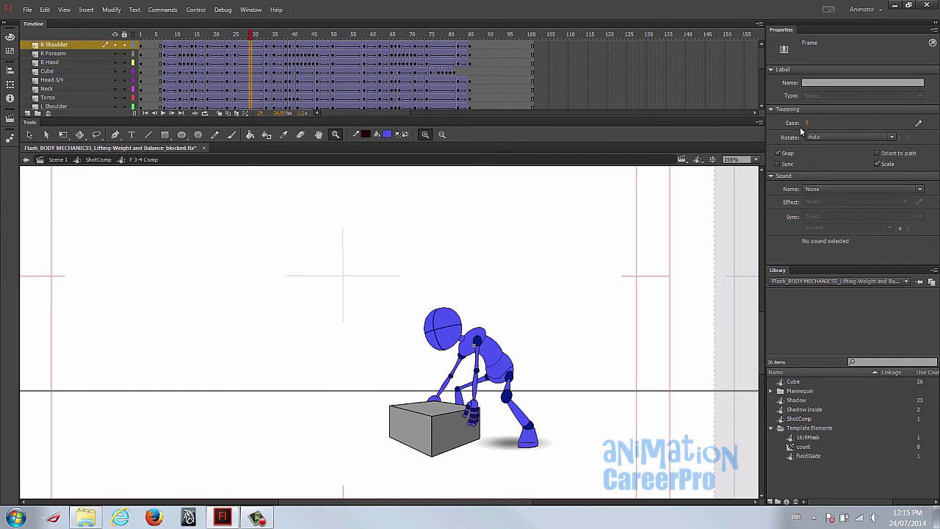
{"action": "left_click_drag", "start_coordinate": [807, 123], "coordinate": [878, 130]}
Select the tween spans at frame 55 across the layers down to Shadow, raise their ease, and scrub through the movement to frame 59.
{"action": "left_click_drag", "start_coordinate": [235, 38], "coordinate": [353, 58]}
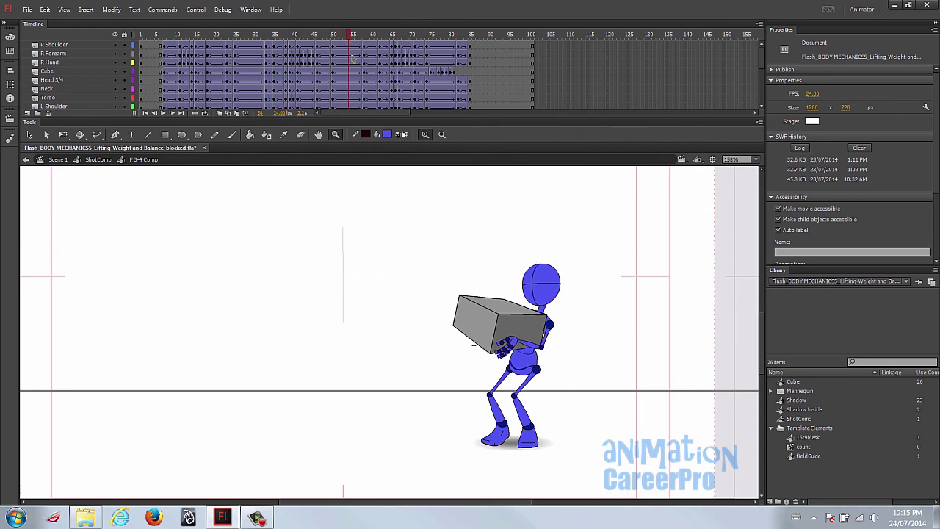
{"action": "left_click", "coordinate": [352, 53]}
{"action": "scroll", "coordinate": [353, 72], "scroll_direction": "down", "scroll_amount": 3}
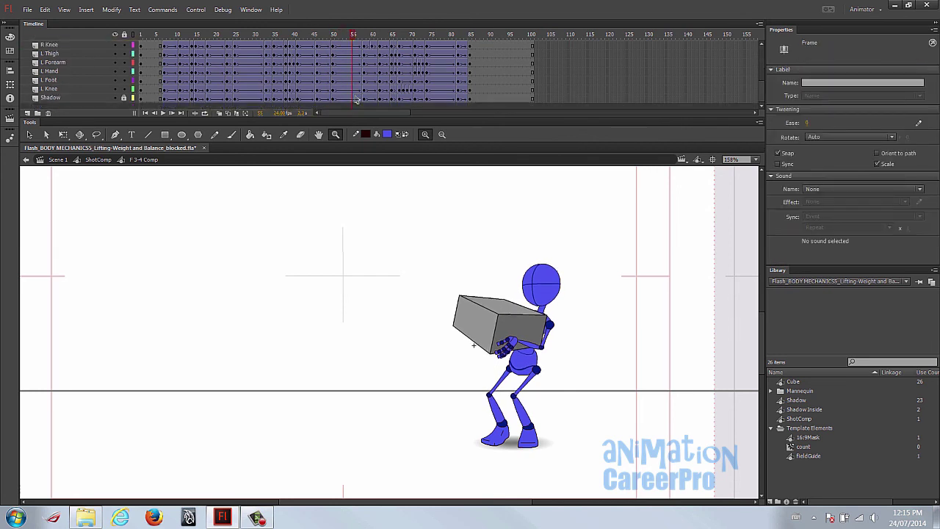
{"action": "left_click", "coordinate": [354, 99]}
{"action": "left_click_drag", "start_coordinate": [807, 122], "coordinate": [905, 128]}
{"action": "left_click_drag", "start_coordinate": [328, 34], "coordinate": [371, 51]}
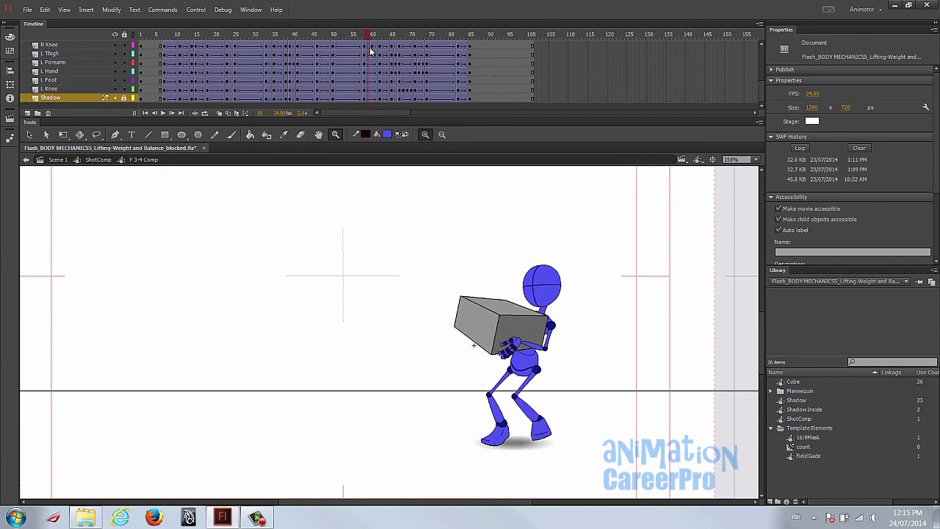